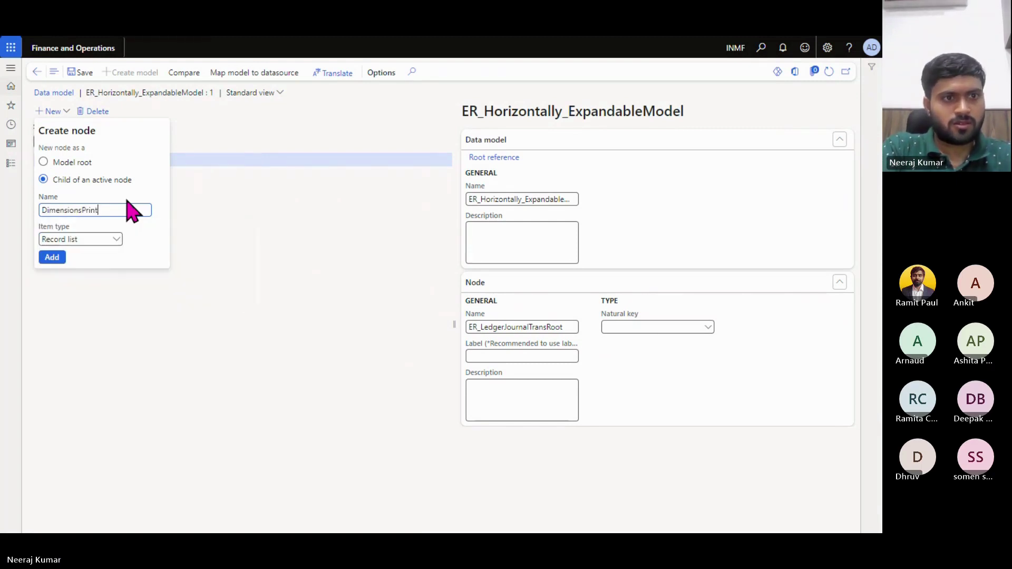
Add a Record list node named DimensionsPrint as a child of ER_LedgerJournalTransRoot and select the MainData_LedgerJournalTrans node.
{"action": "key", "text": "Tab"}
{"action": "key", "text": "Tab"}
{"action": "key", "text": "Return"}
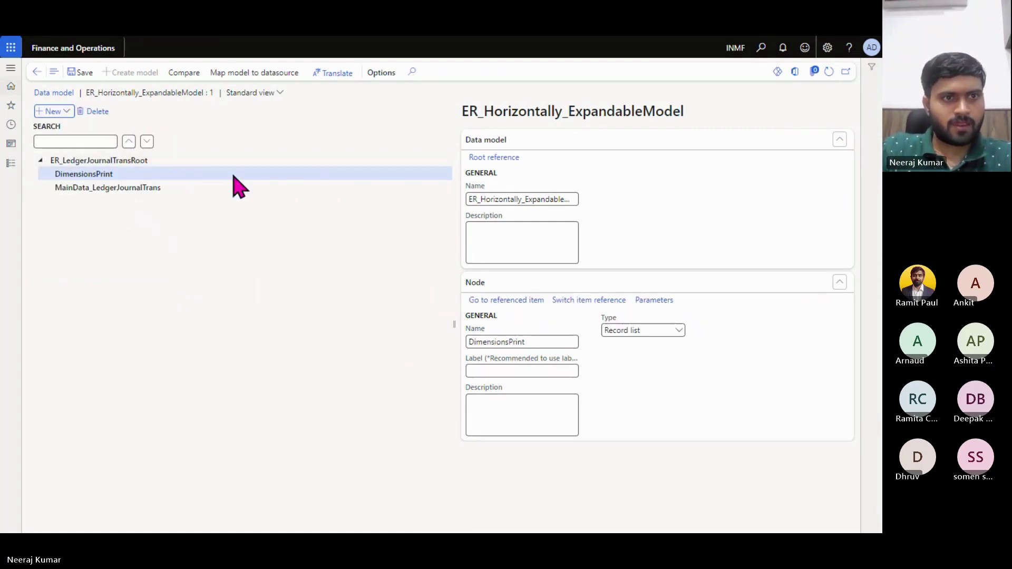
{"action": "left_click", "coordinate": [171, 187]}
{"action": "left_click", "coordinate": [170, 175]}
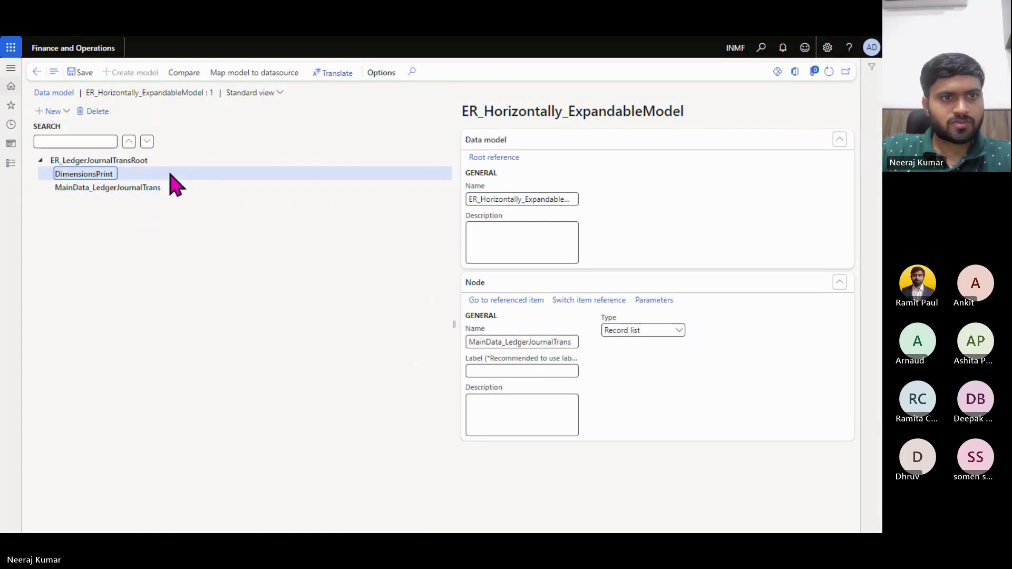
{"action": "left_click", "coordinate": [172, 187]}
{"action": "key", "text": "super+Tab"}
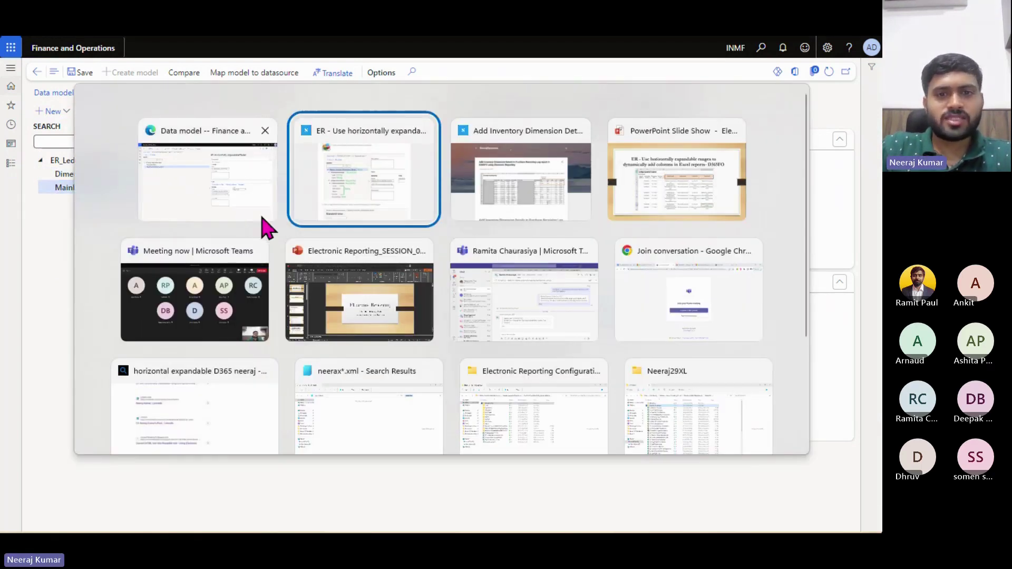
{"action": "key", "text": "Down"}
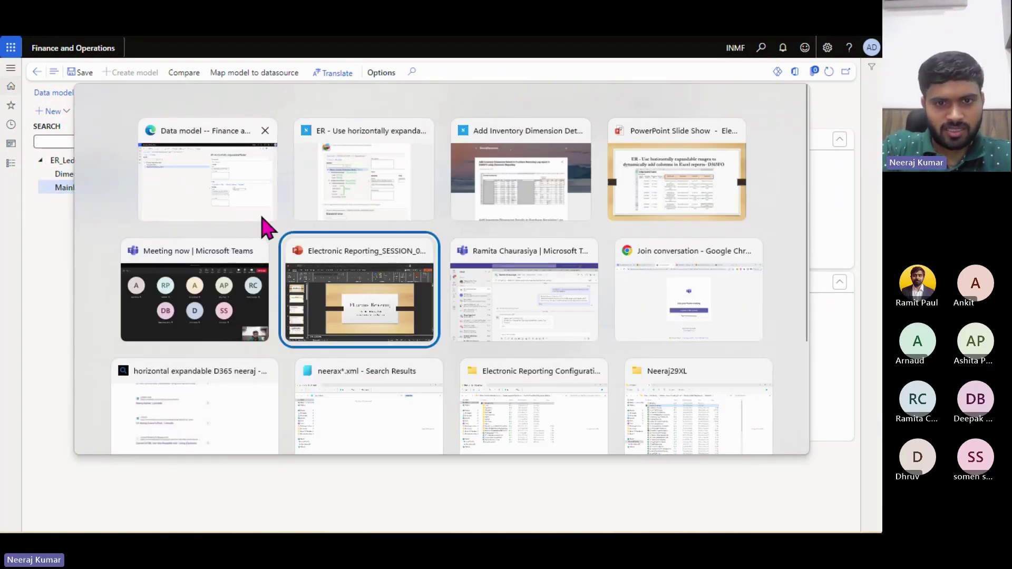
{"action": "key", "text": "Down"}
{"action": "key", "text": "Right"}
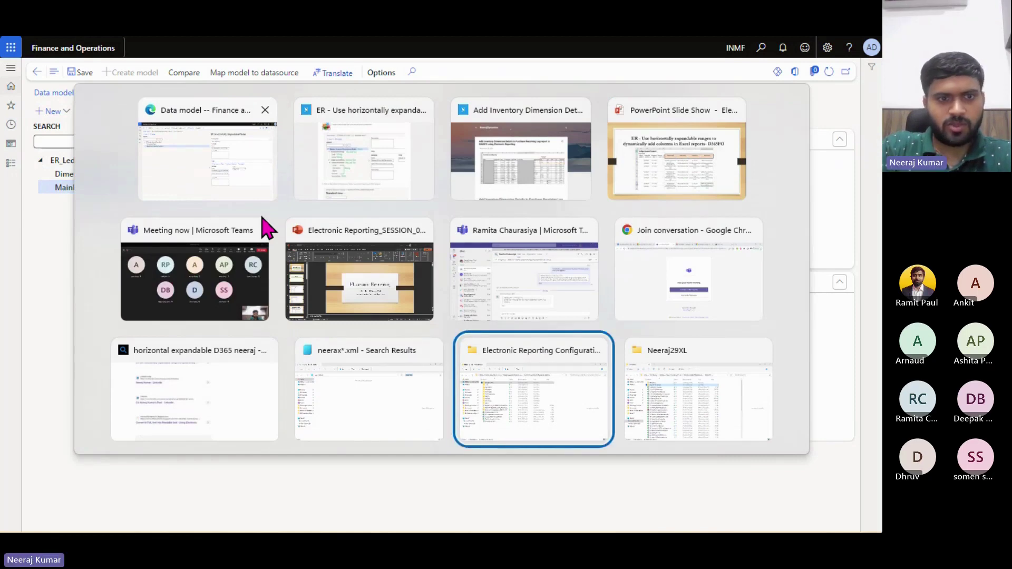
{"action": "key", "text": "Left"}
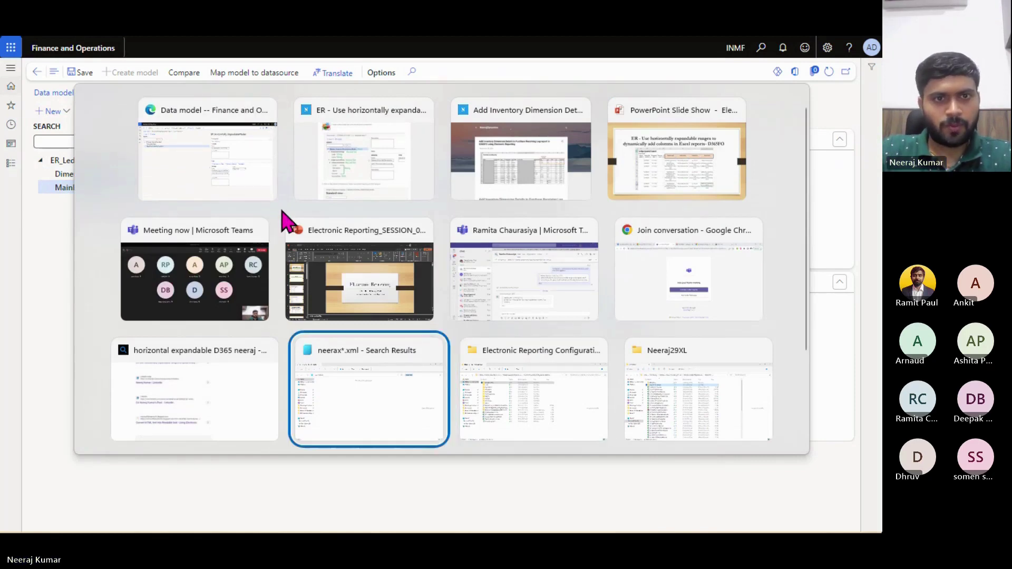
{"action": "key", "text": "Right"}
{"action": "key", "text": "Return"}
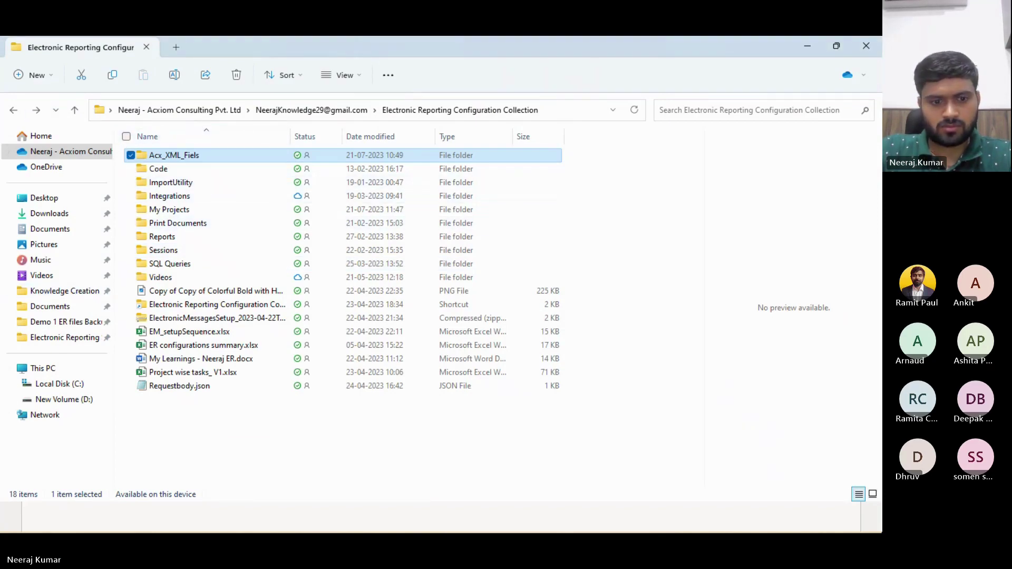
Switch to the desktop and open the Session 4 folder inside the Electronic Reporting Session folder.
{"action": "key", "text": "super+d"}
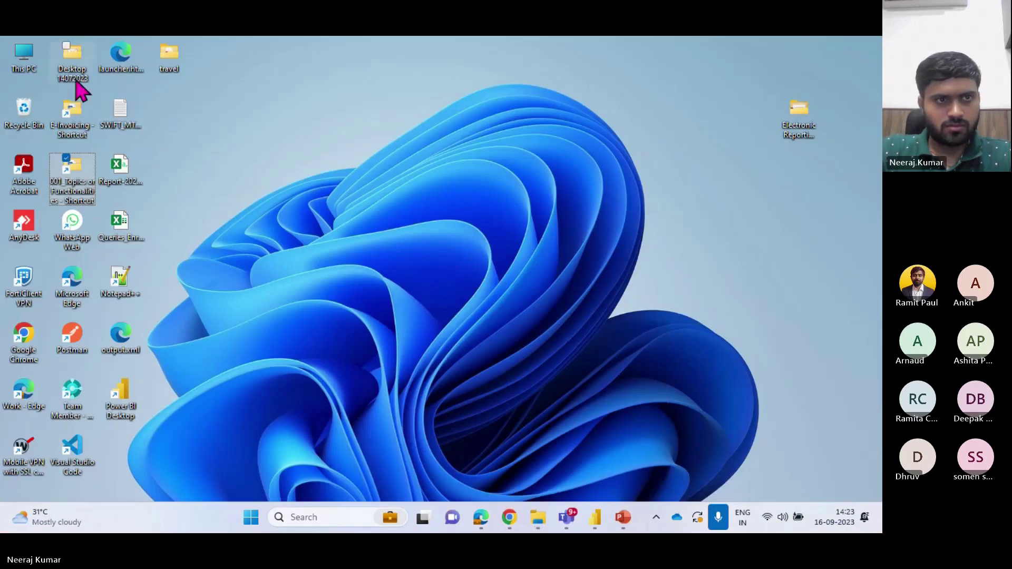
{"action": "left_click", "coordinate": [75, 182]}
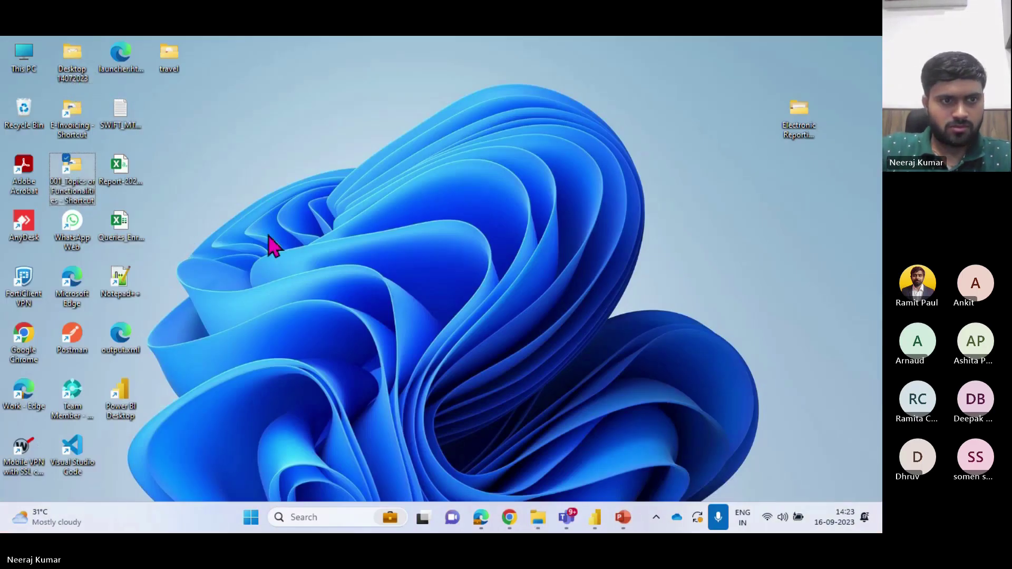
{"action": "left_click", "coordinate": [818, 126]}
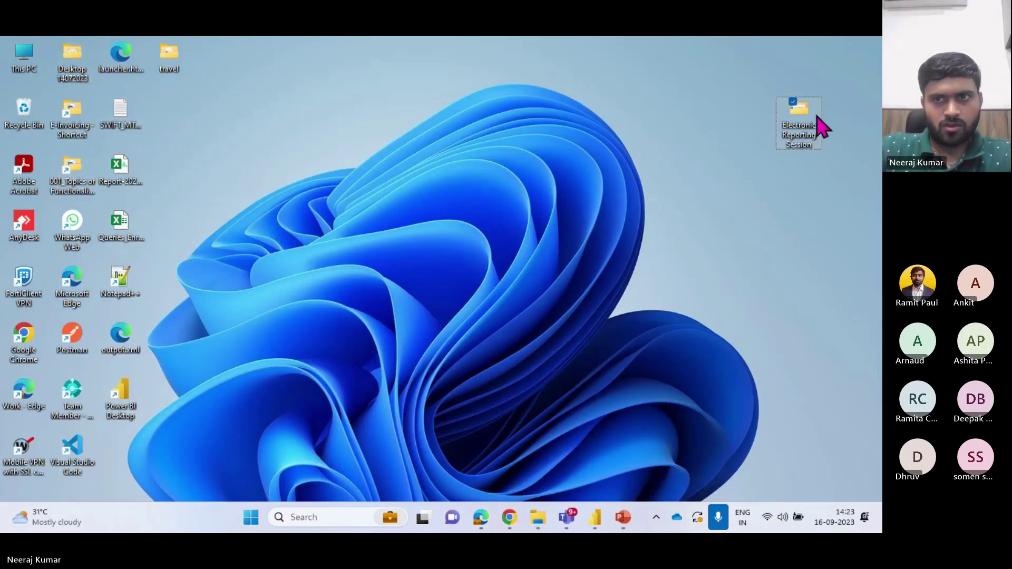
{"action": "double_click", "coordinate": [819, 126]}
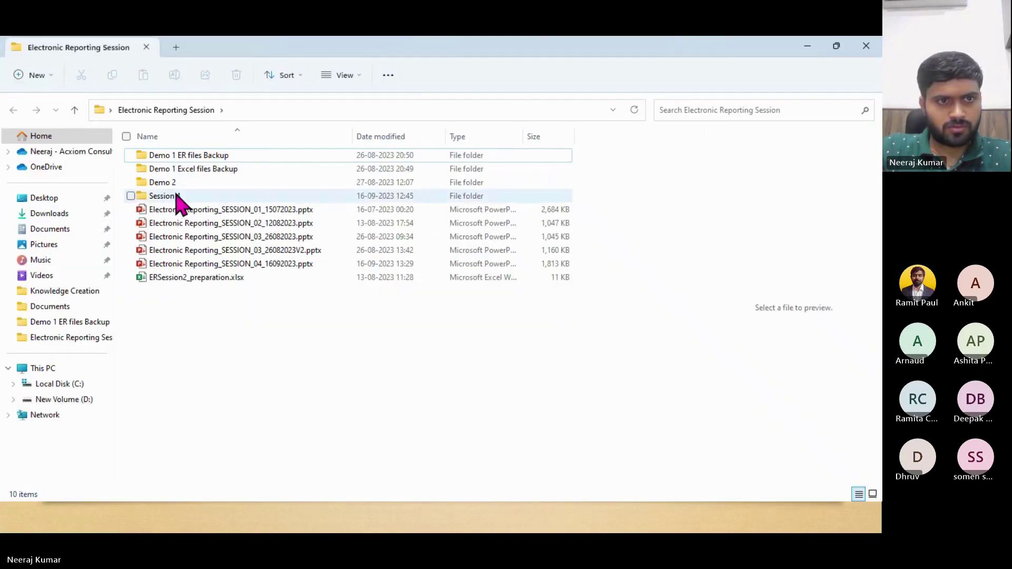
{"action": "double_click", "coordinate": [176, 196]}
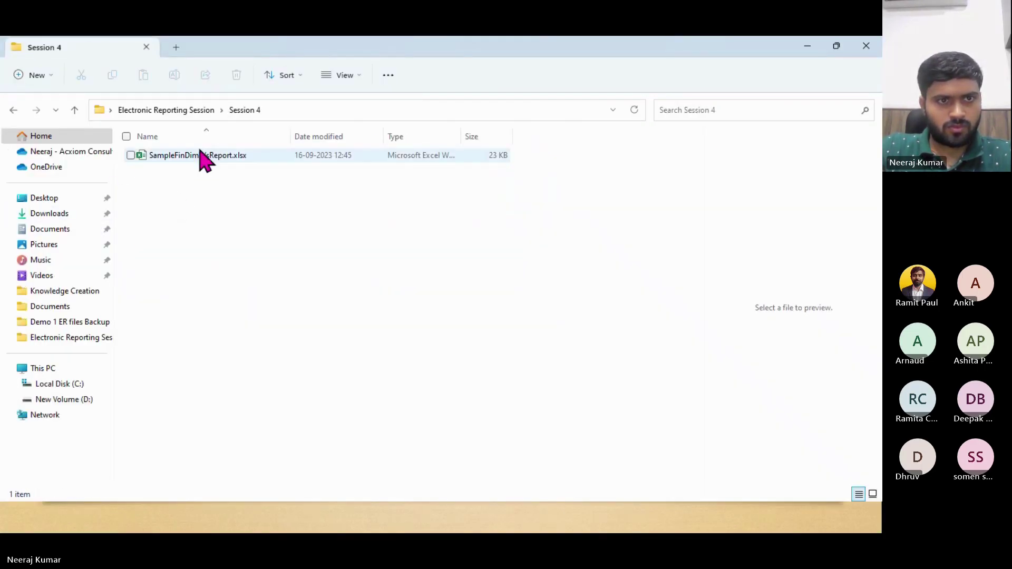
Open the SampleFinDimWsReport.xlsx workbook in Excel, maximize its window and enable editing.
{"action": "left_click", "coordinate": [202, 156]}
{"action": "key", "text": "Return"}
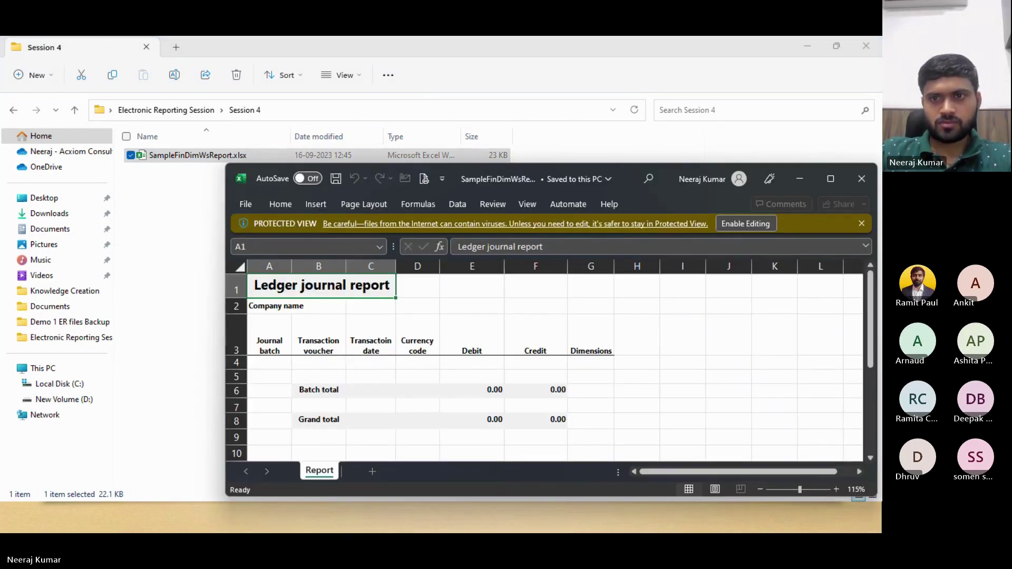
{"action": "left_click", "coordinate": [830, 179]}
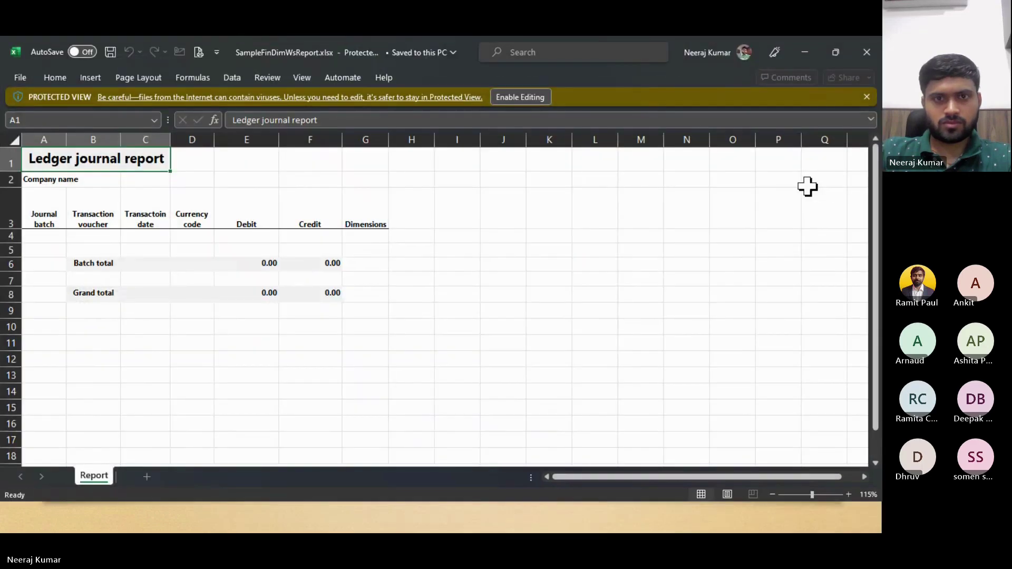
{"action": "left_click", "coordinate": [517, 98]}
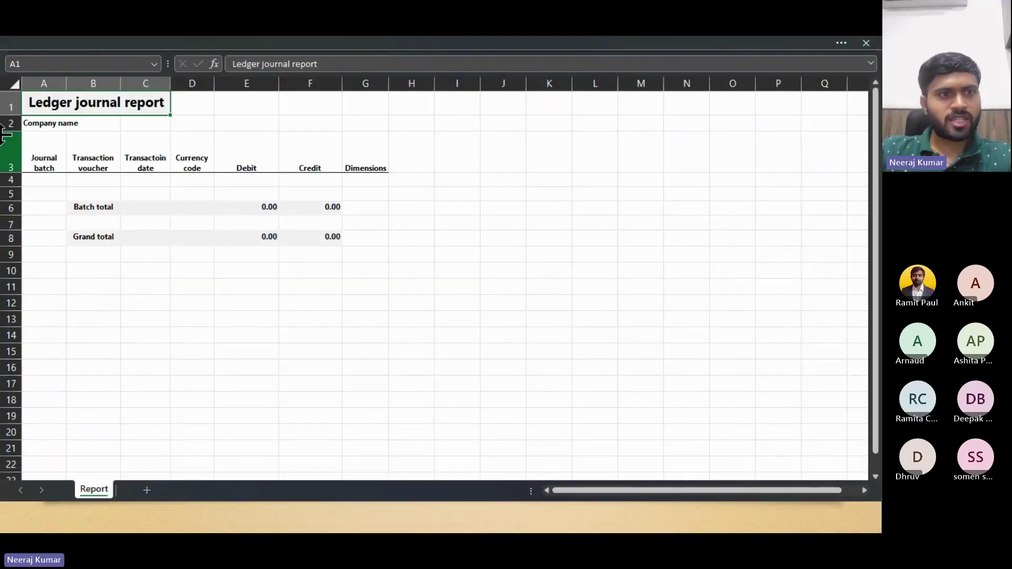
Examine the cell names in rows 4 and 5 of the ledger journal report, from Journal batch across to Dimensions.
{"action": "left_click", "coordinate": [52, 165]}
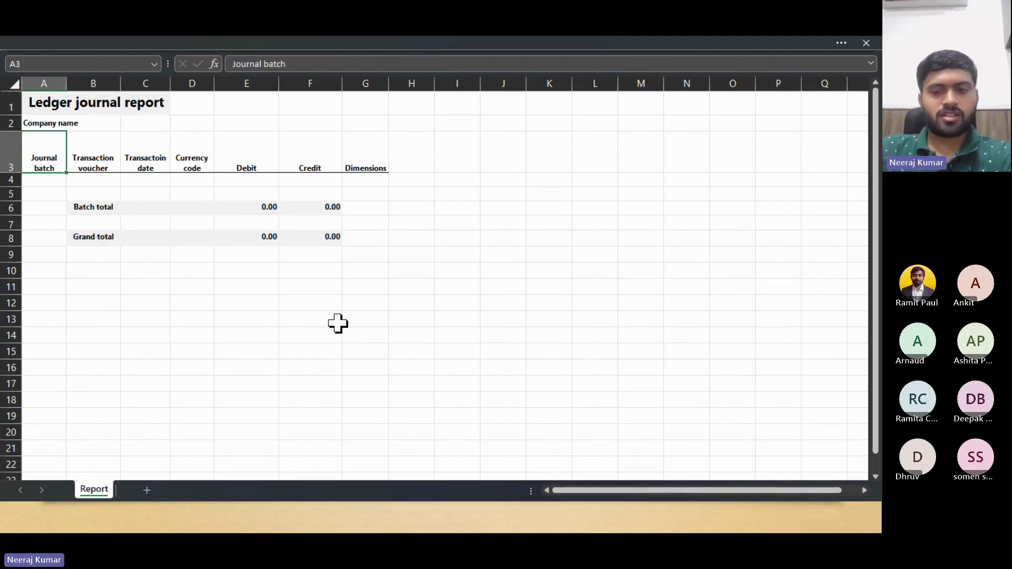
{"action": "key", "text": "Down"}
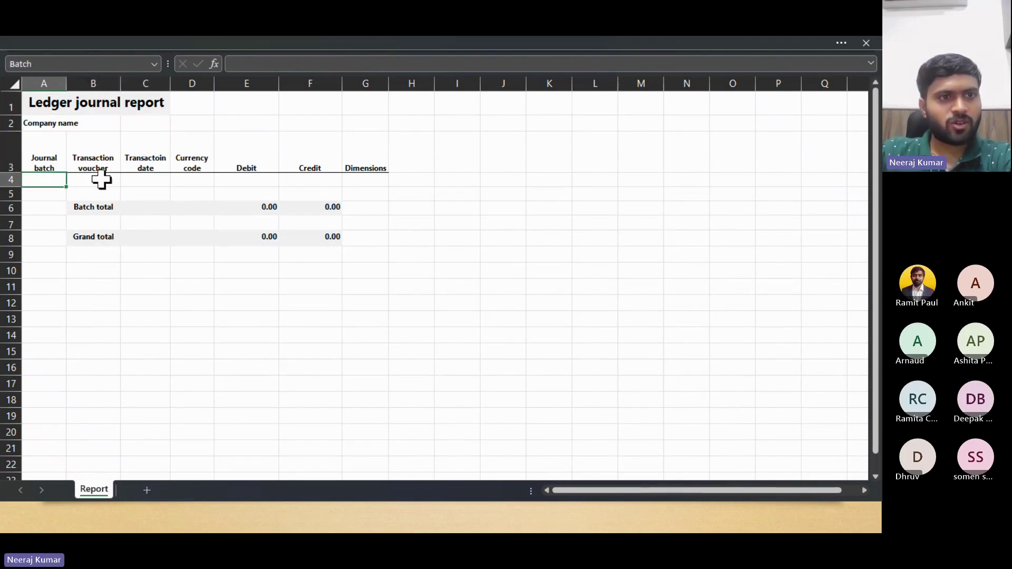
{"action": "left_click", "coordinate": [70, 180]}
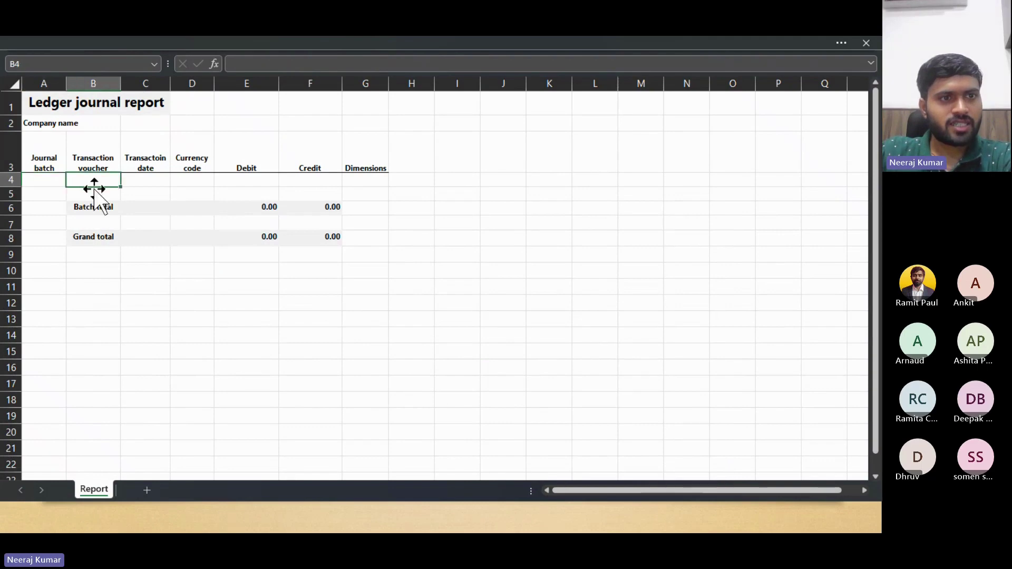
{"action": "left_click", "coordinate": [41, 192]}
{"action": "key", "text": "Tab"}
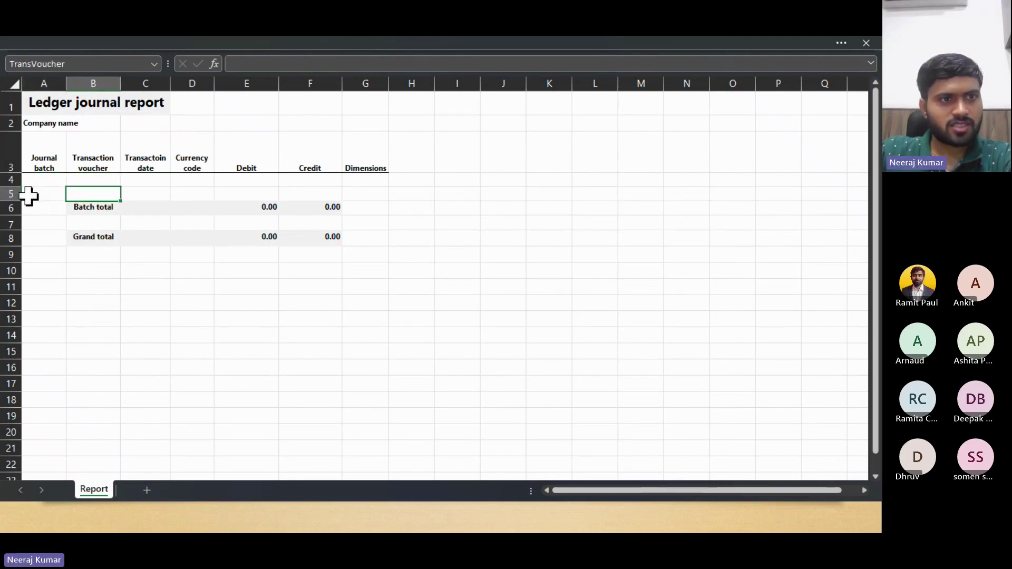
{"action": "left_click", "coordinate": [42, 196]}
{"action": "key", "text": "Tab"}
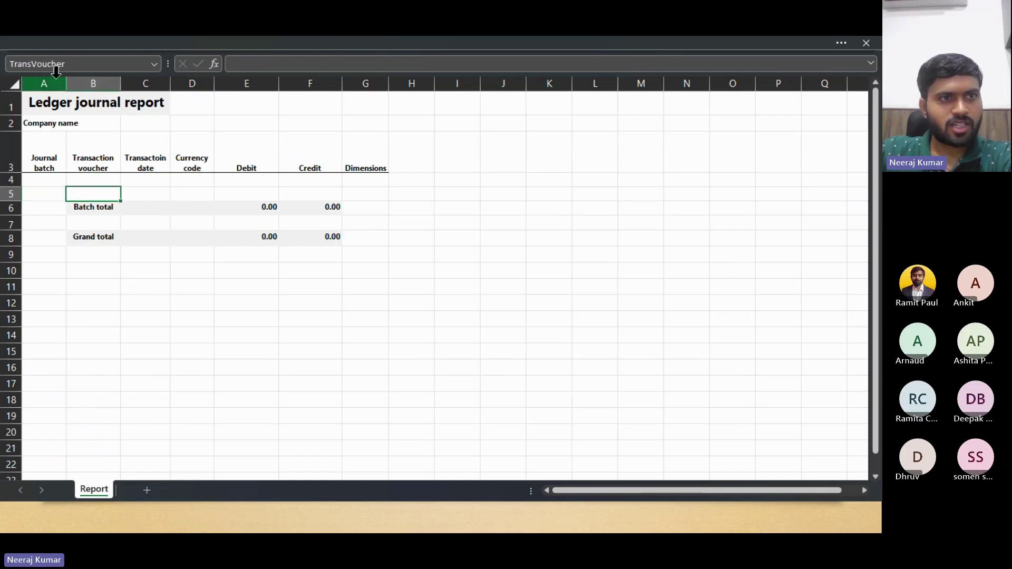
{"action": "key", "text": "Tab"}
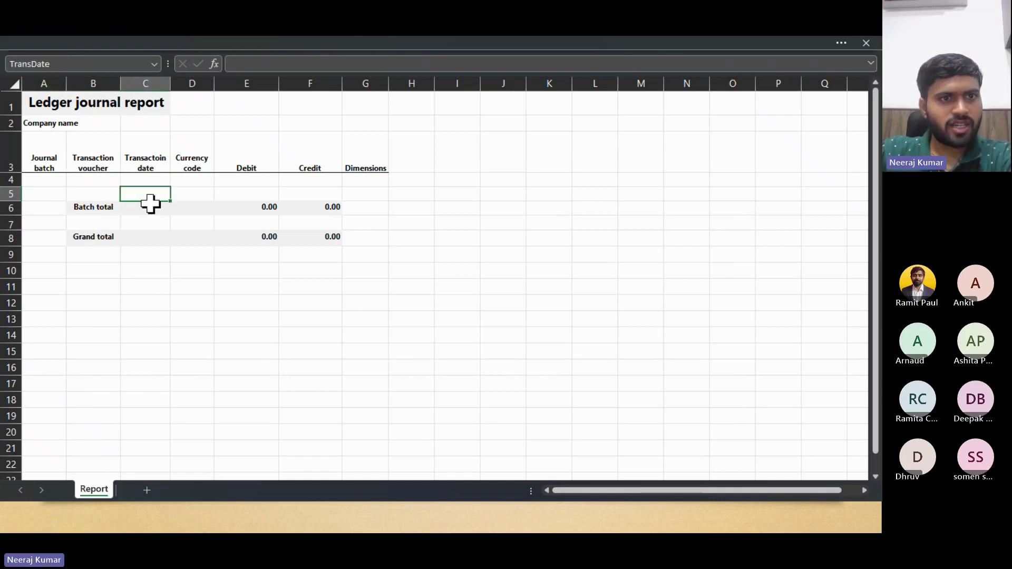
{"action": "key", "text": "Tab"}
{"action": "key", "text": "Tab"}
{"action": "key", "text": "Tab"}
{"action": "key", "text": "Tab"}
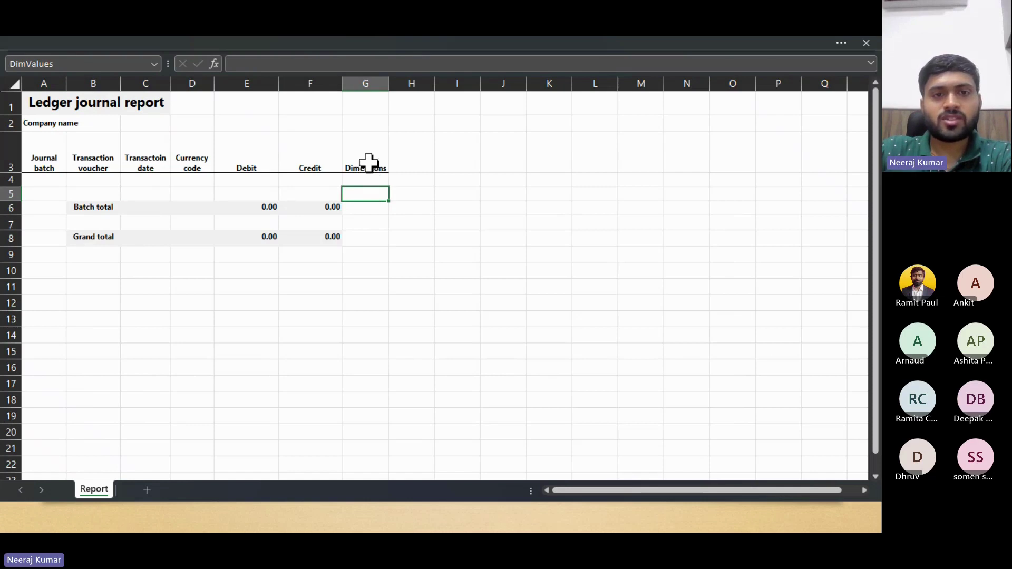
Examine the Dimensions header cell, the dimension value cell in row 5, and the ranges extending across and down from them.
{"action": "left_click_drag", "start_coordinate": [367, 162], "coordinate": [516, 159]}
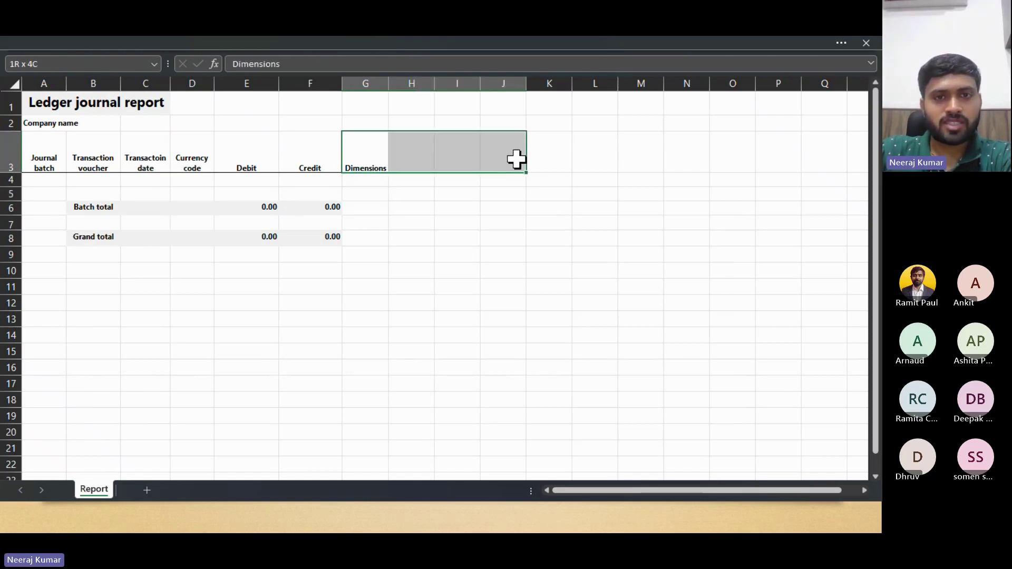
{"action": "left_click", "coordinate": [374, 163]}
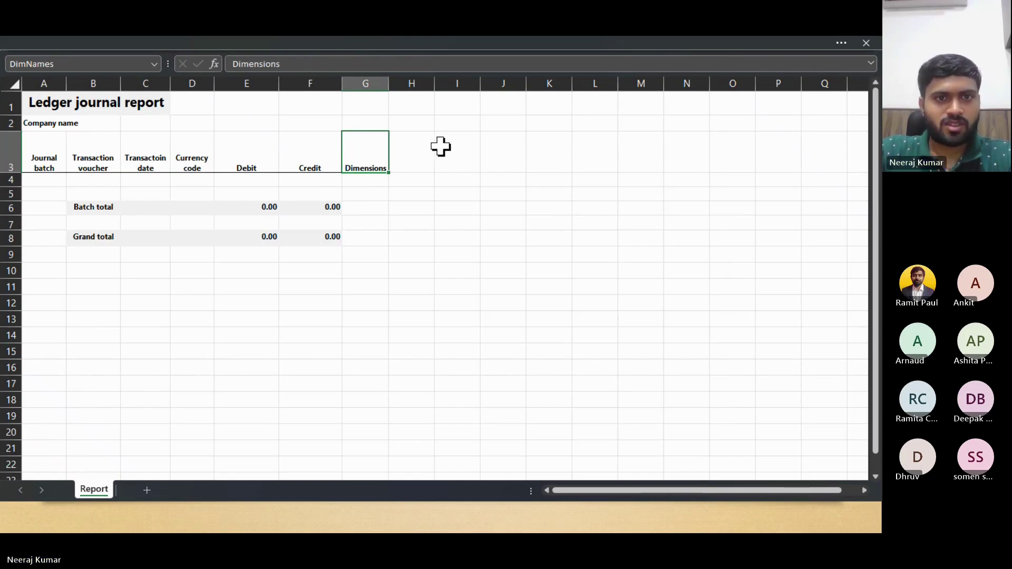
{"action": "left_click", "coordinate": [369, 193]}
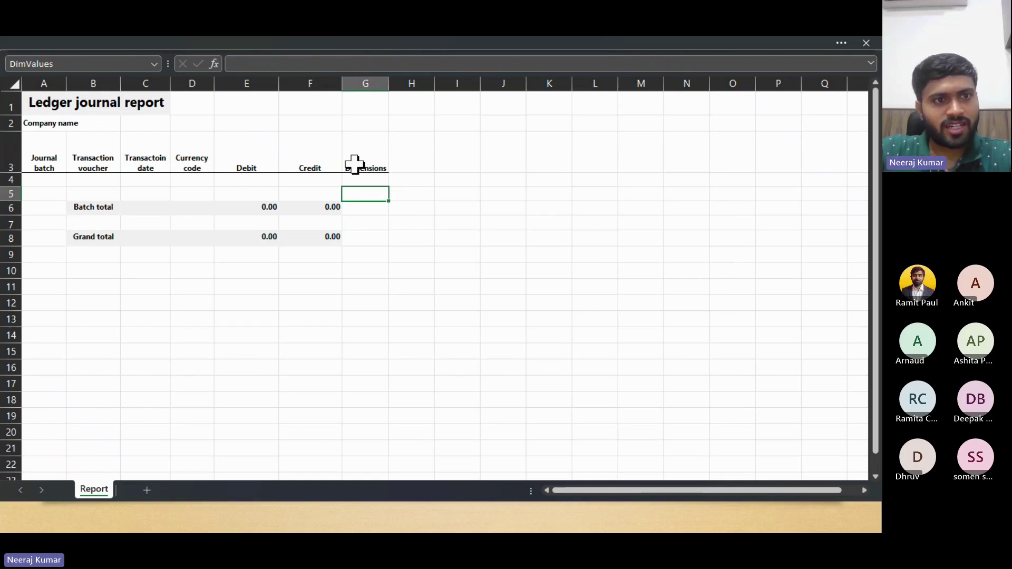
{"action": "left_click_drag", "start_coordinate": [42, 158], "coordinate": [366, 370]}
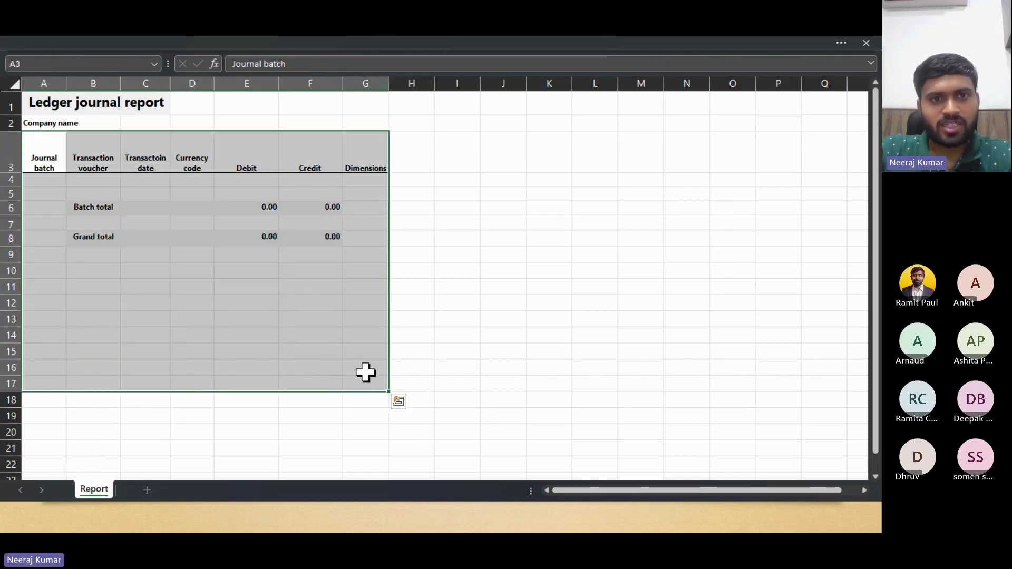
{"action": "left_click_drag", "start_coordinate": [368, 148], "coordinate": [572, 362]}
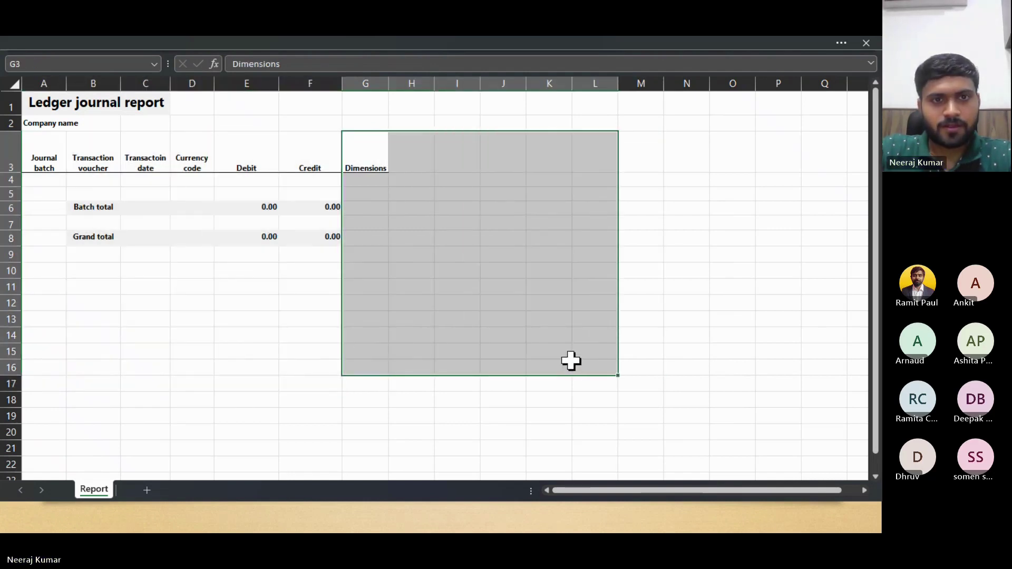
{"action": "left_click", "coordinate": [365, 156]}
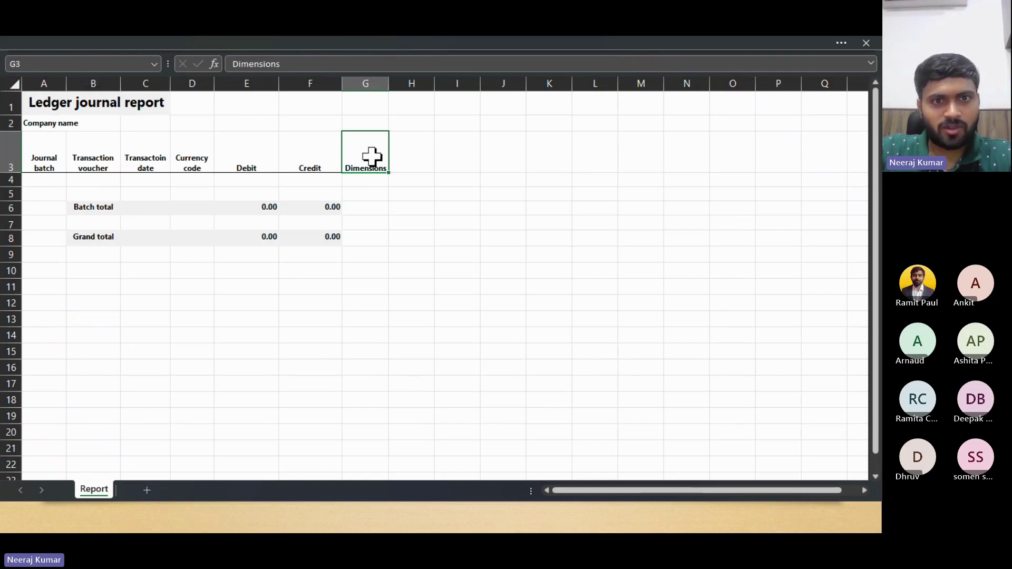
{"action": "left_click_drag", "start_coordinate": [372, 156], "coordinate": [522, 156]}
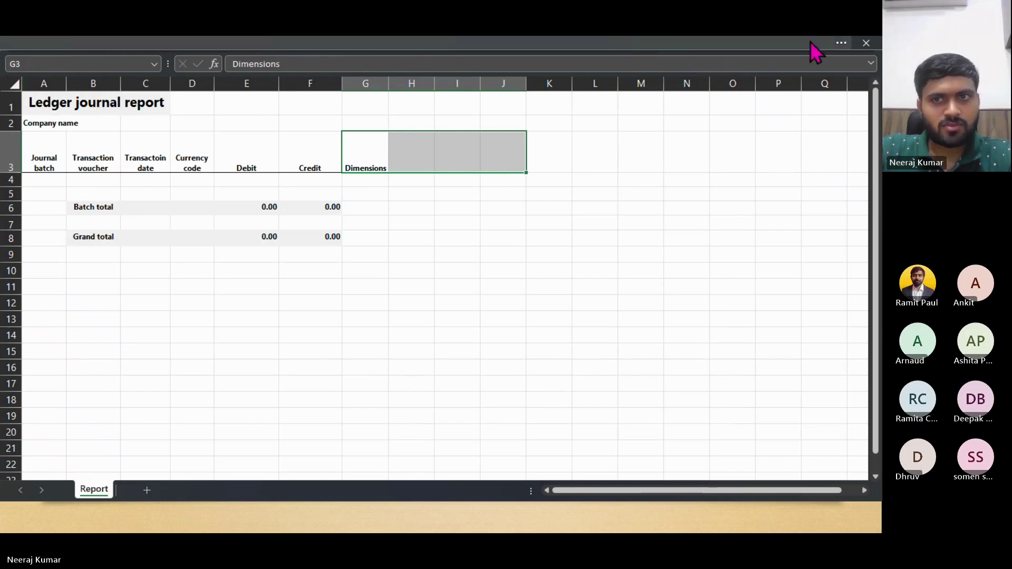
{"action": "left_click", "coordinate": [356, 195]}
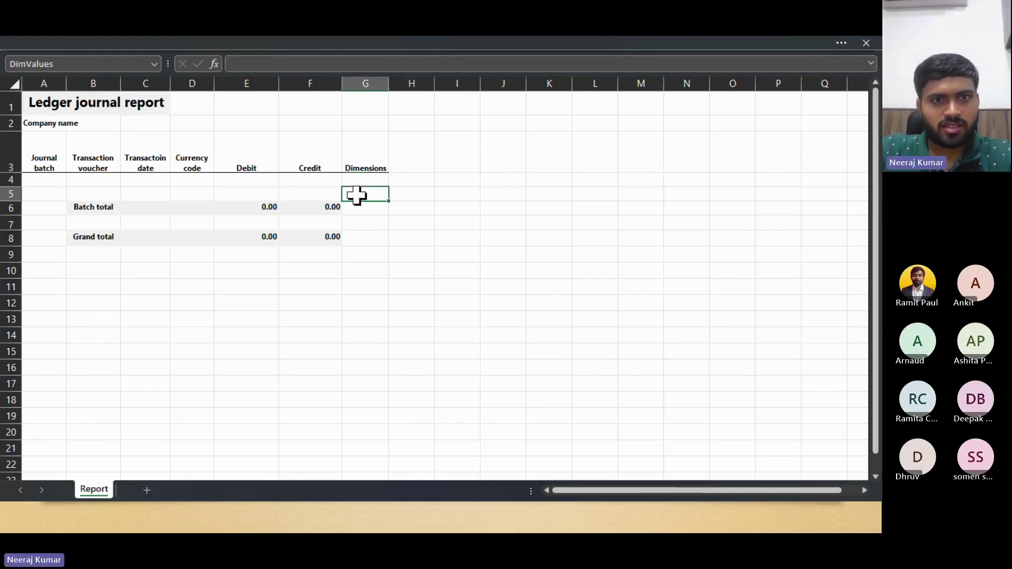
{"action": "left_click_drag", "start_coordinate": [364, 193], "coordinate": [519, 318]}
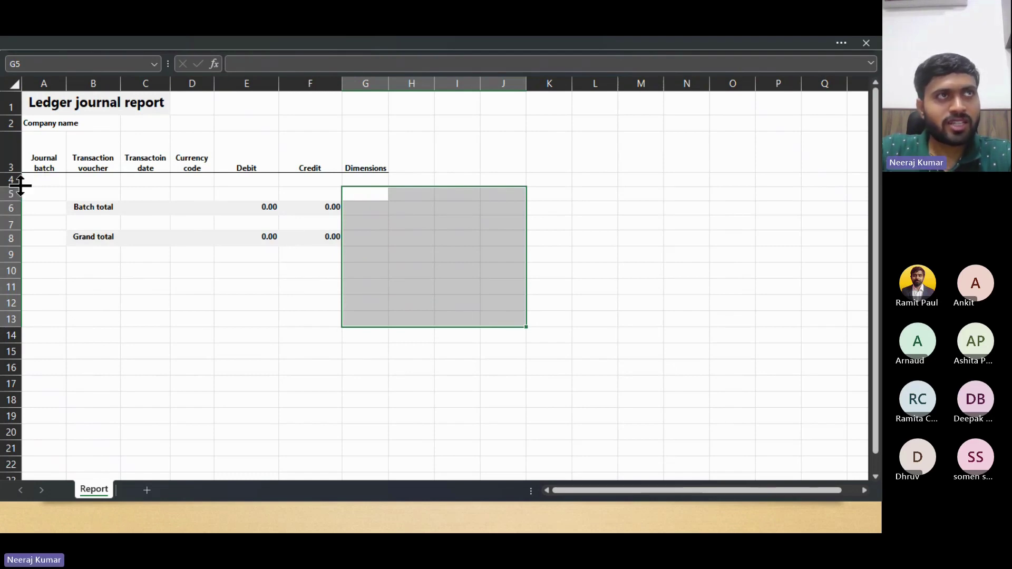
{"action": "left_click_drag", "start_coordinate": [10, 180], "coordinate": [12, 327]}
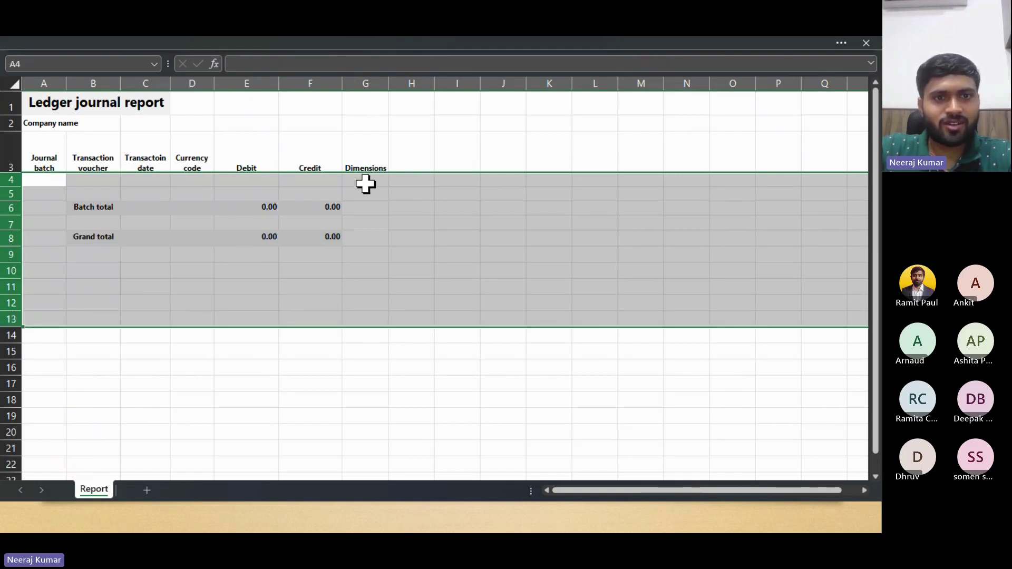
{"action": "left_click_drag", "start_coordinate": [364, 185], "coordinate": [493, 314]}
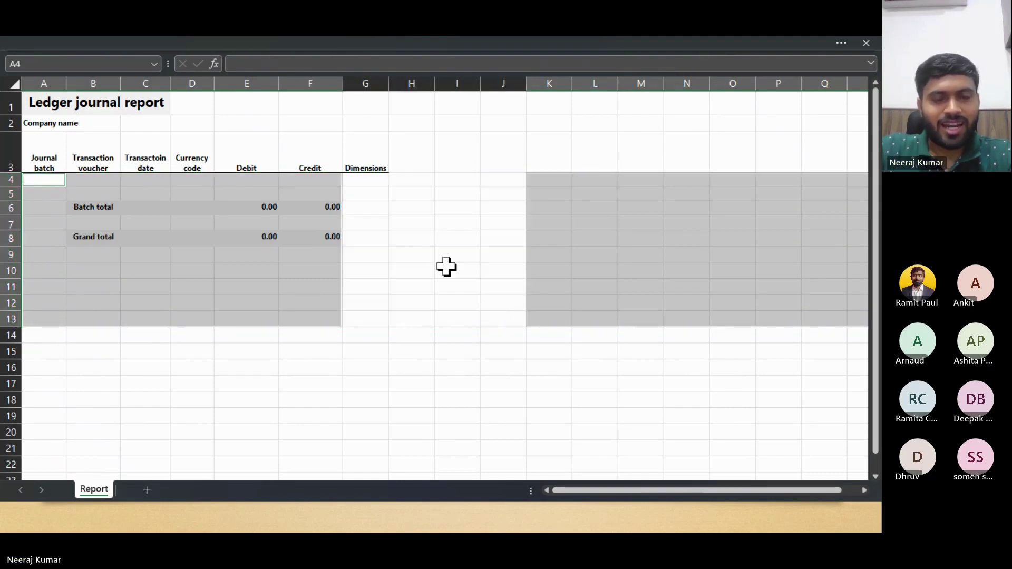
{"action": "left_click_drag", "start_coordinate": [365, 161], "coordinate": [488, 162]}
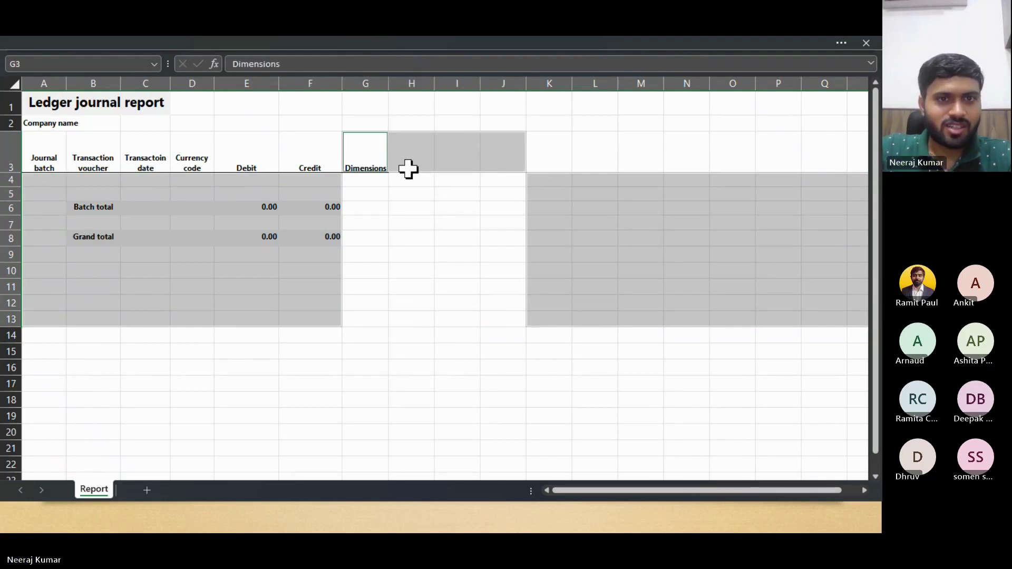
{"action": "left_click_drag", "start_coordinate": [350, 156], "coordinate": [499, 155]}
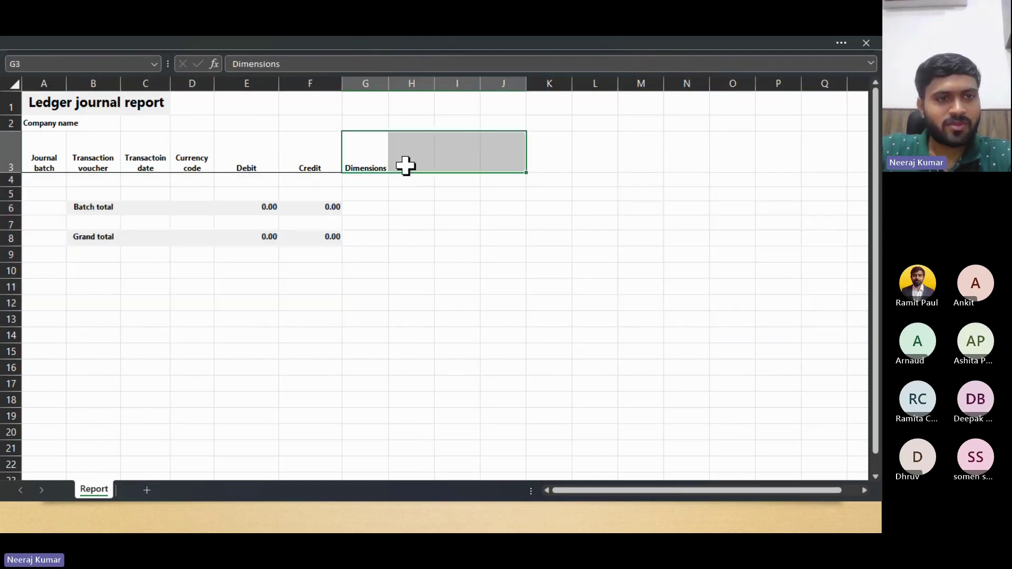
Examine the report area A4:J13 and the dimension block below its header, and switch back to the Finance and Operations data model.
{"action": "left_click_drag", "start_coordinate": [18, 183], "coordinate": [502, 324]}
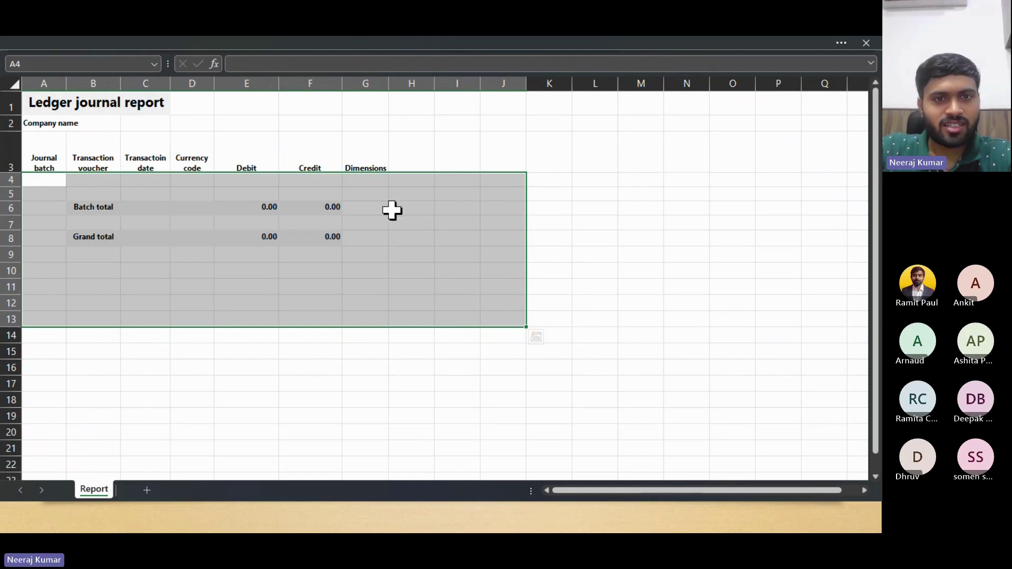
{"action": "mouse_move", "coordinate": [369, 183]}
{"action": "left_mouse_down"}
{"action": "mouse_move", "coordinate": [409, 276]}
{"action": "mouse_move", "coordinate": [436, 303]}
{"action": "mouse_move", "coordinate": [487, 315]}
{"action": "left_mouse_up"}
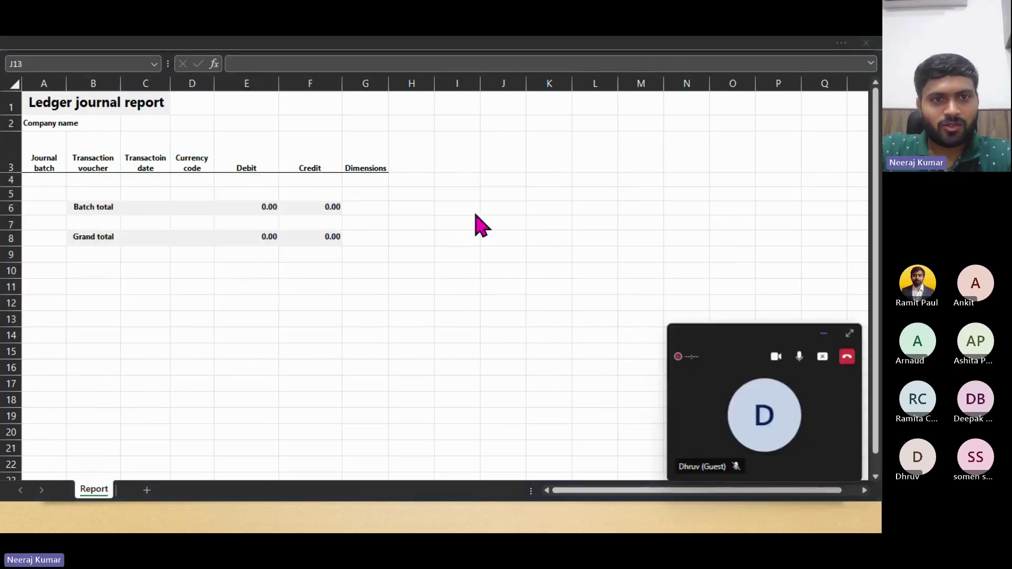
{"action": "key", "text": "alt+Tab"}
{"action": "key", "text": "alt+Tab"}
{"action": "key", "text": "alt+Tab"}
{"action": "key", "text": "alt+Tab"}
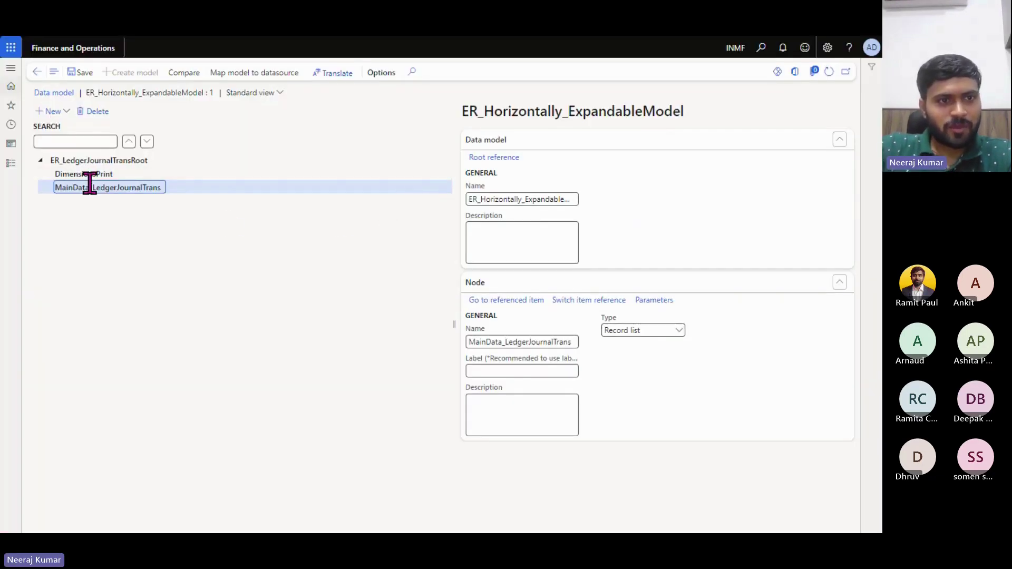
Add a String child node named JournalBatchNumber under the MainData_LedgerJournalTrans record list.
{"action": "left_click", "coordinate": [641, 330]}
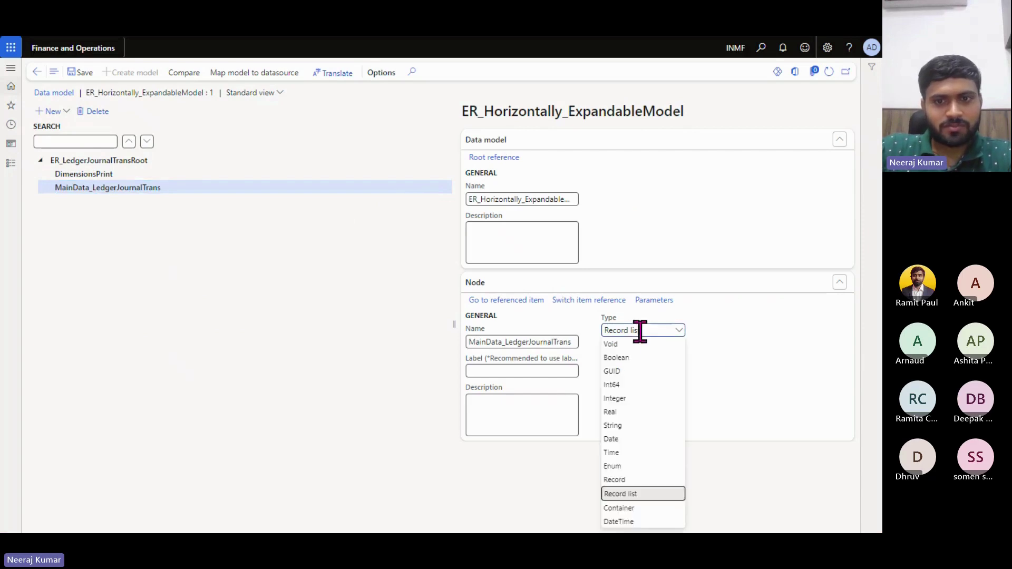
{"action": "left_click", "coordinate": [142, 190]}
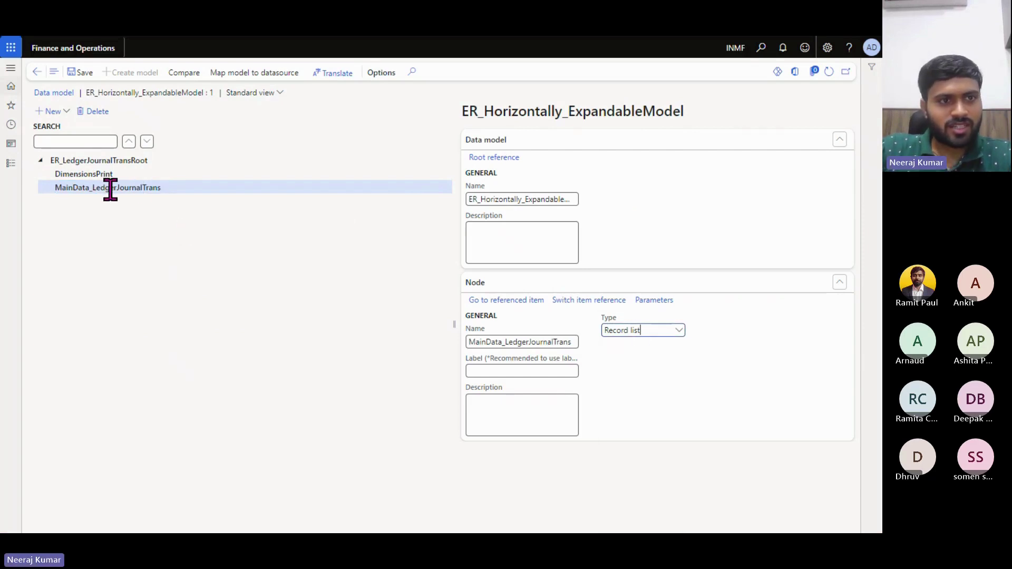
{"action": "left_click", "coordinate": [58, 112]}
{"action": "left_click", "coordinate": [87, 227]}
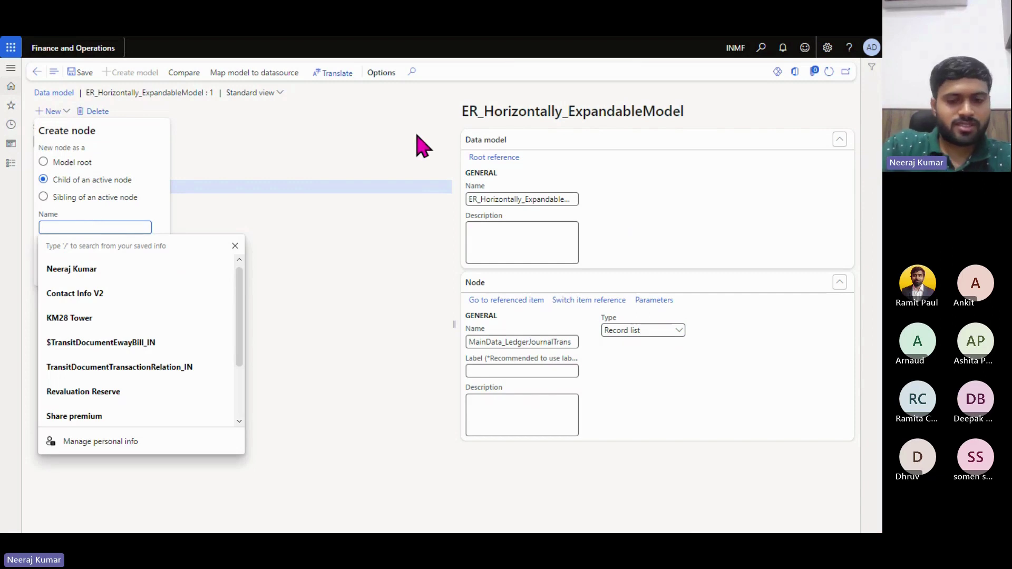
{"action": "type", "text": "Bv"}
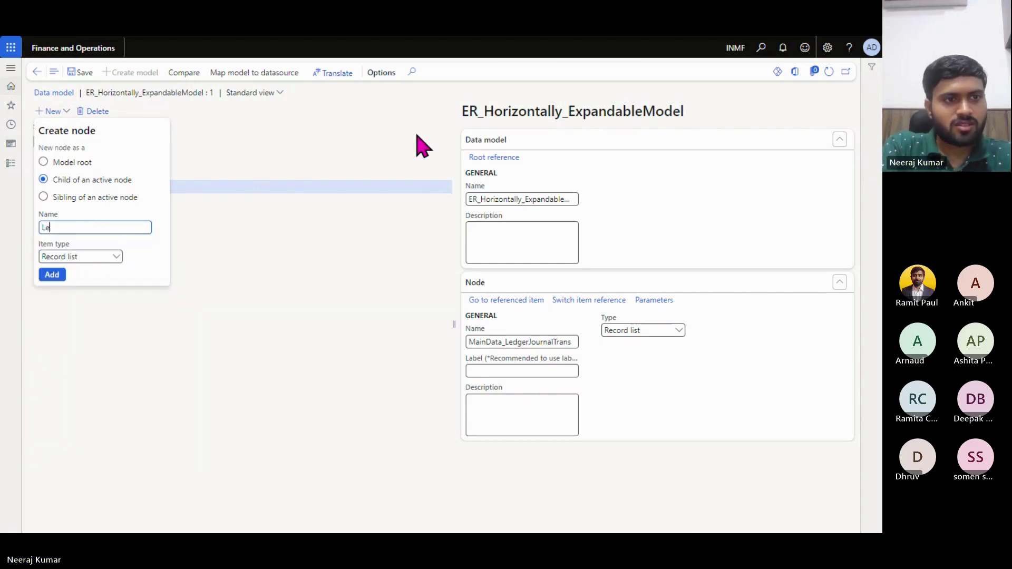
{"action": "key", "text": "BackSpace"}
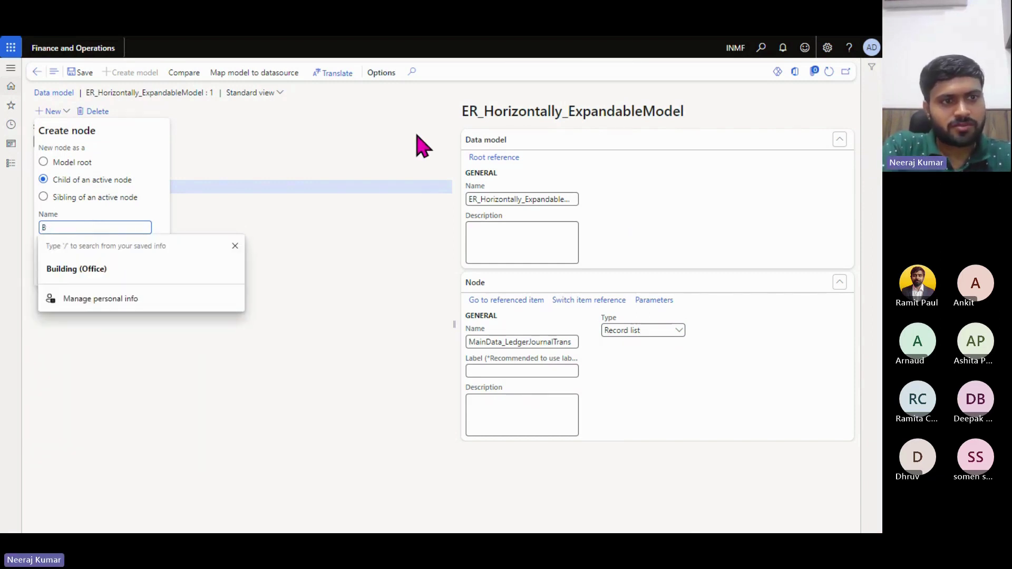
{"action": "type", "text": "atchNumber"}
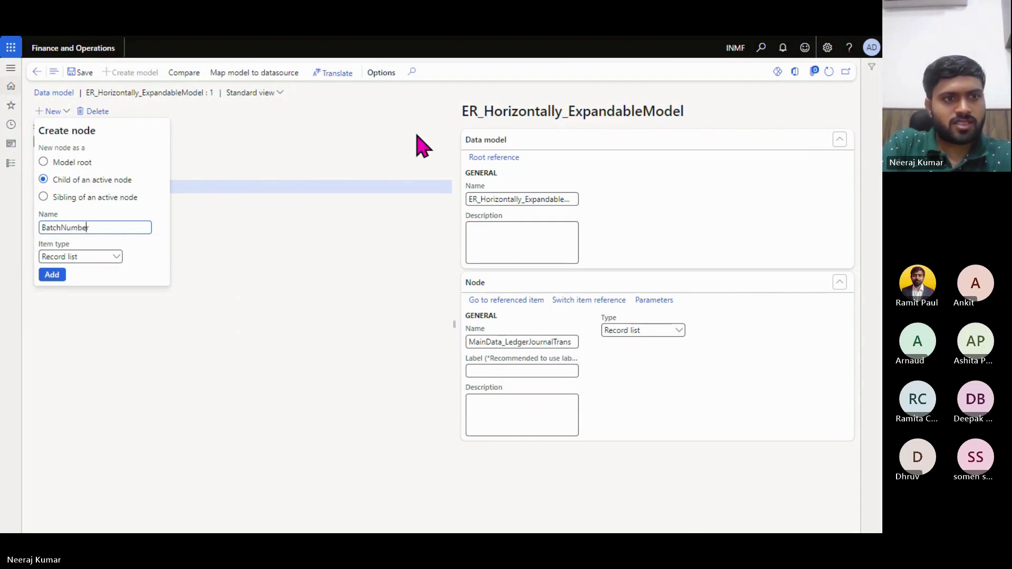
{"action": "key", "text": "Home"}
{"action": "type", "text": "Jour"}
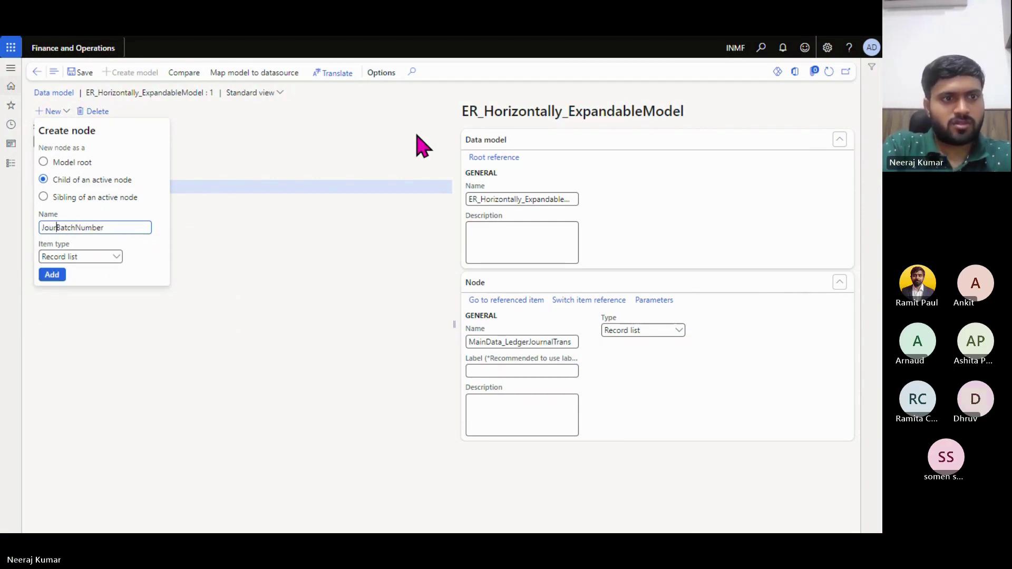
{"action": "type", "text": "str"}
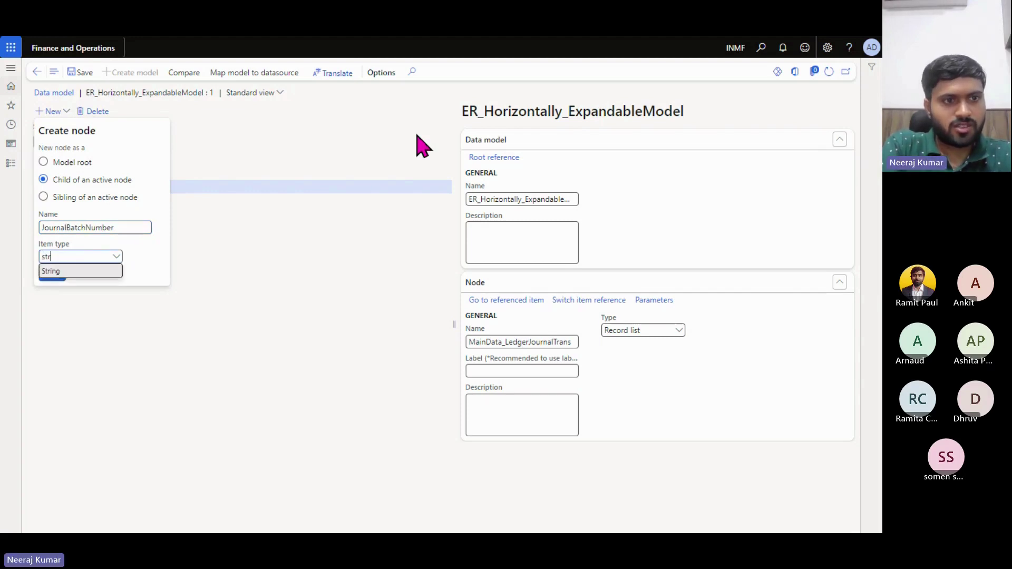
{"action": "key", "text": "Tab"}
{"action": "key", "text": "Return"}
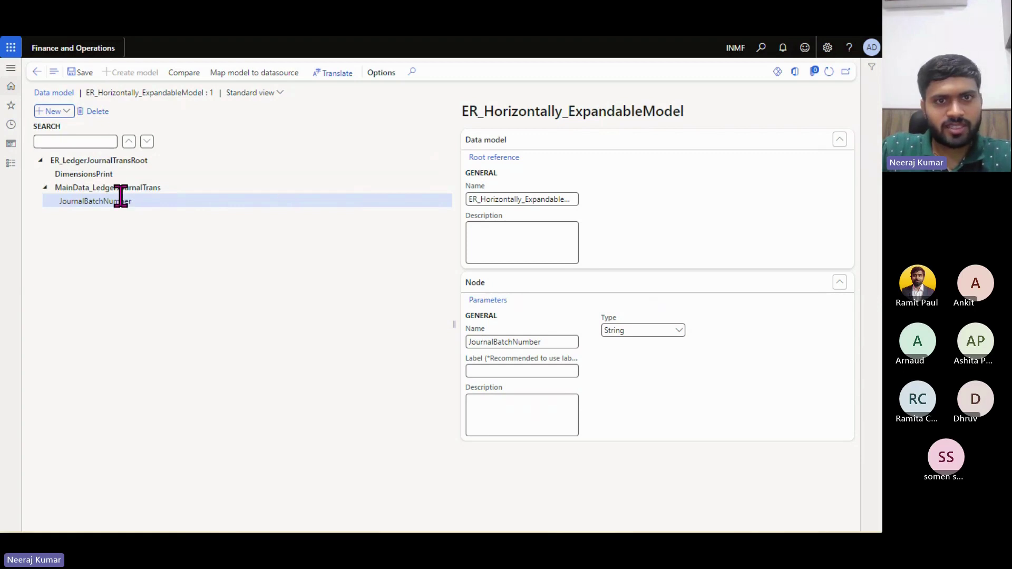
Check the transaction voucher column in the Excel report and add a sibling String node named Voucher in the data model.
{"action": "key", "text": "alt+Tab"}
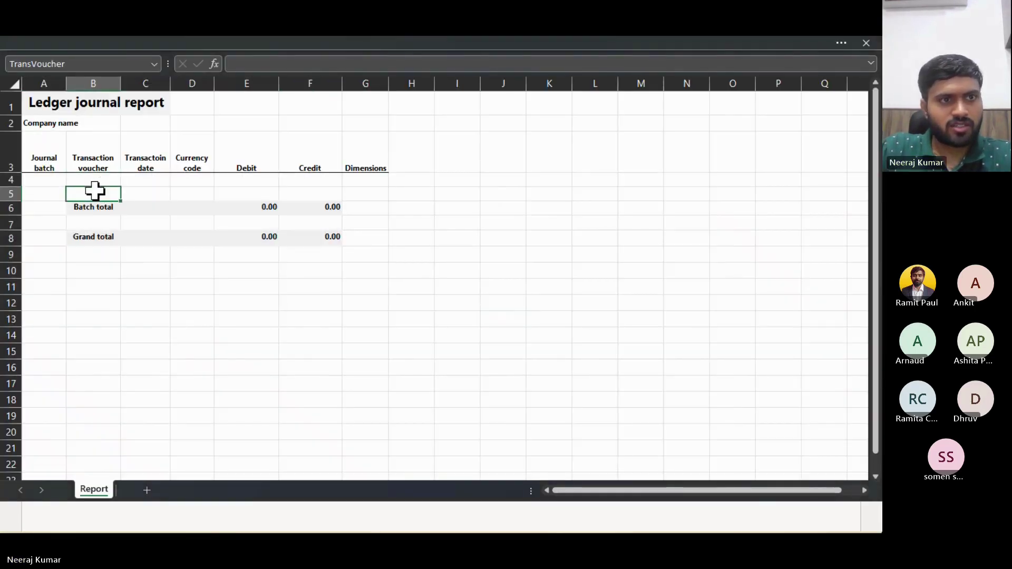
{"action": "key", "text": "alt+Tab"}
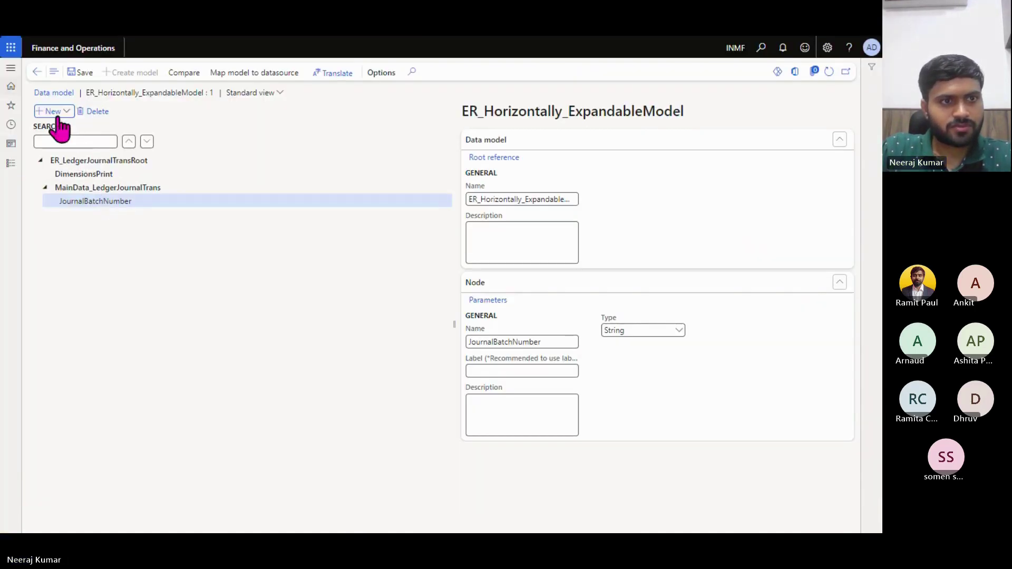
{"action": "left_click", "coordinate": [183, 72]}
{"action": "type", "text": "Voucher"}
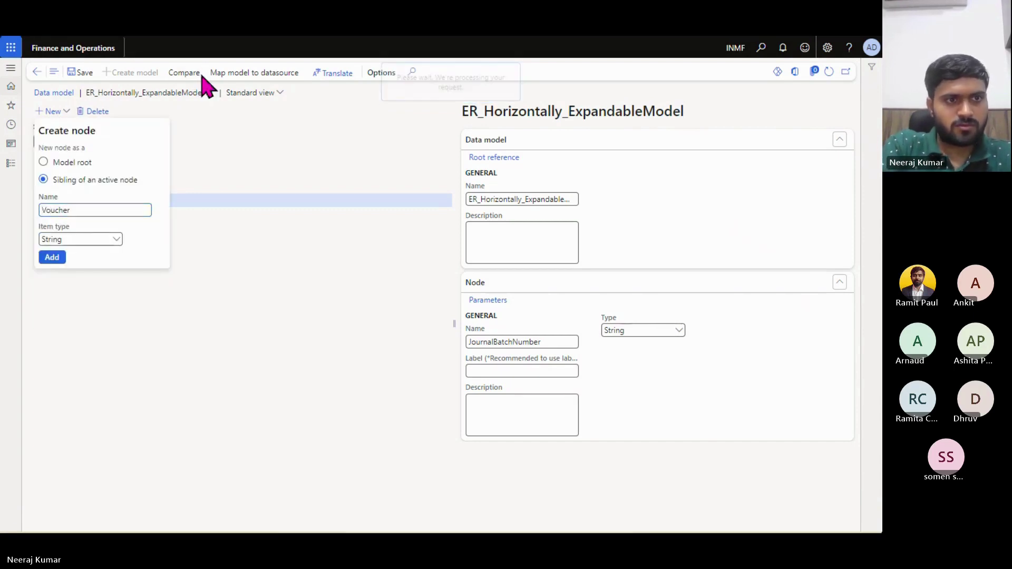
Check the transaction date column in the Excel report and add a sibling node named TransDate of type Date in the data model.
{"action": "key", "text": "alt+Tab"}
{"action": "key", "text": "Tab"}
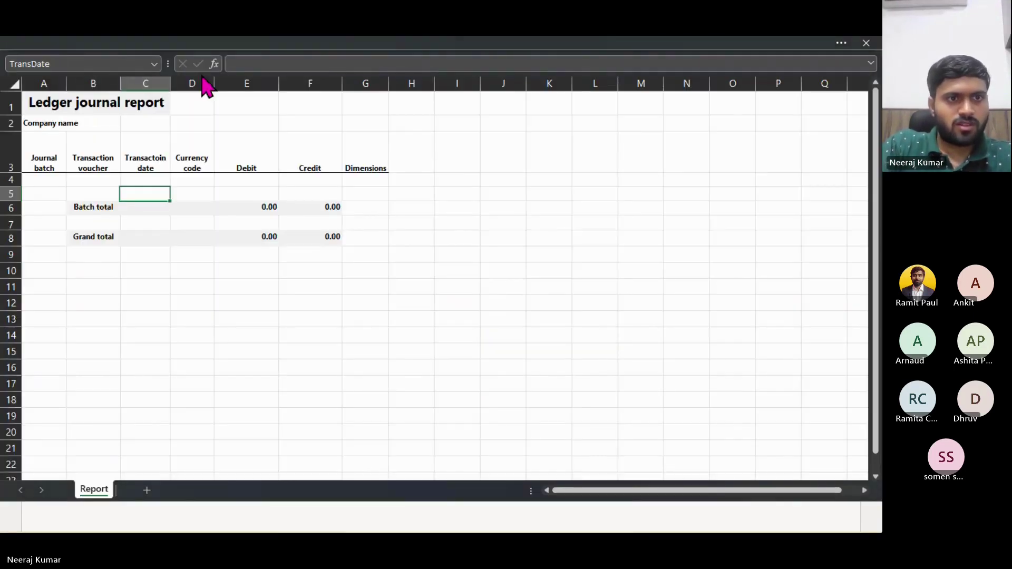
{"action": "key", "text": "alt+Tab"}
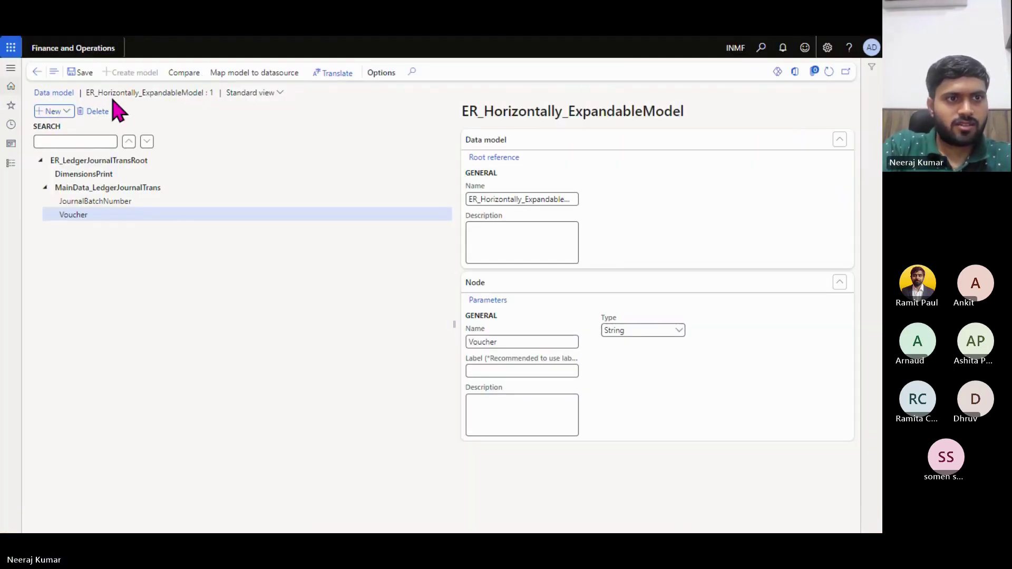
{"action": "key", "text": "alt+n"}
{"action": "type", "text": "TransDate"}
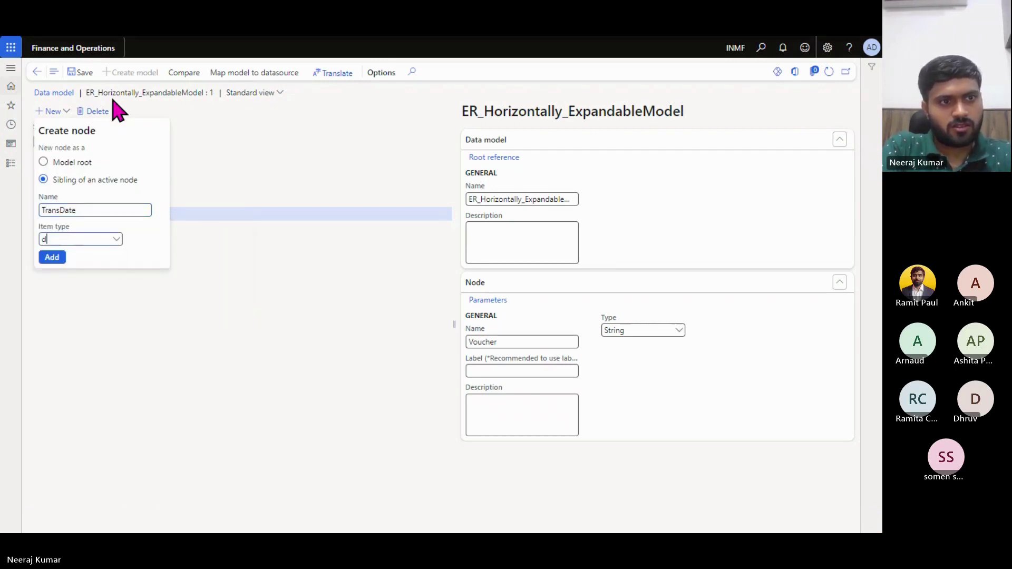
{"action": "key", "text": "Tab"}
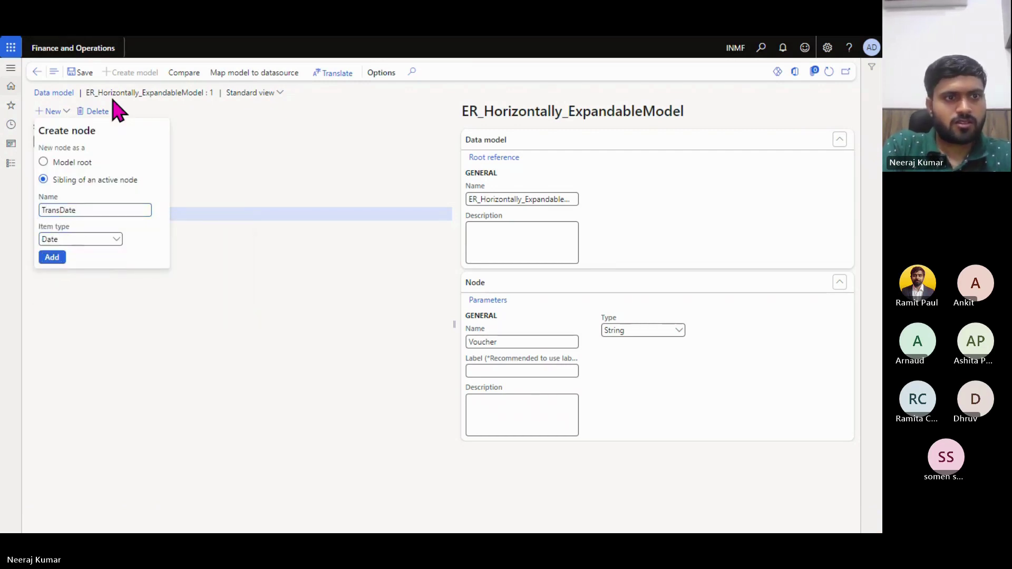
{"action": "key", "text": "Return"}
Check the report's currency code column in Excel and add a sibling String node named Currency in the data model.
{"action": "key", "text": "alt+Tab"}
{"action": "key", "text": "alt+Tab"}
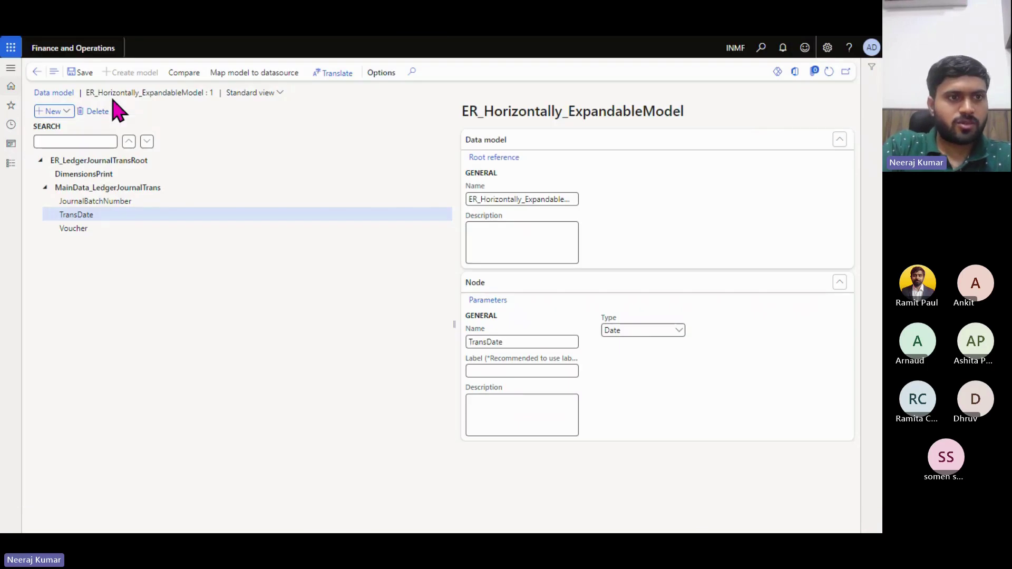
{"action": "key", "text": "alt+n"}
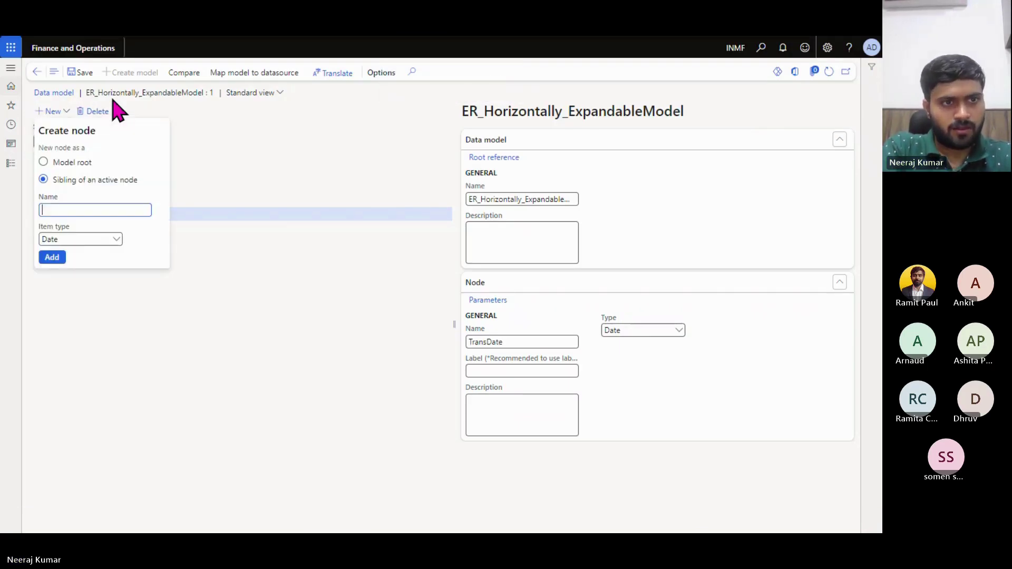
{"action": "type", "text": "Currency"}
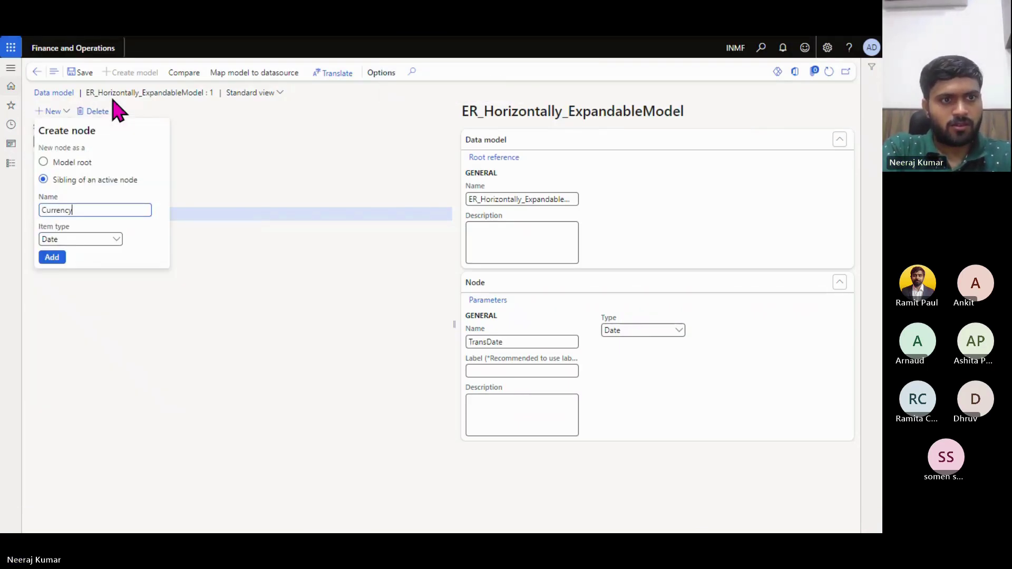
{"action": "type", "text": "S"}
{"action": "key", "text": "Tab"}
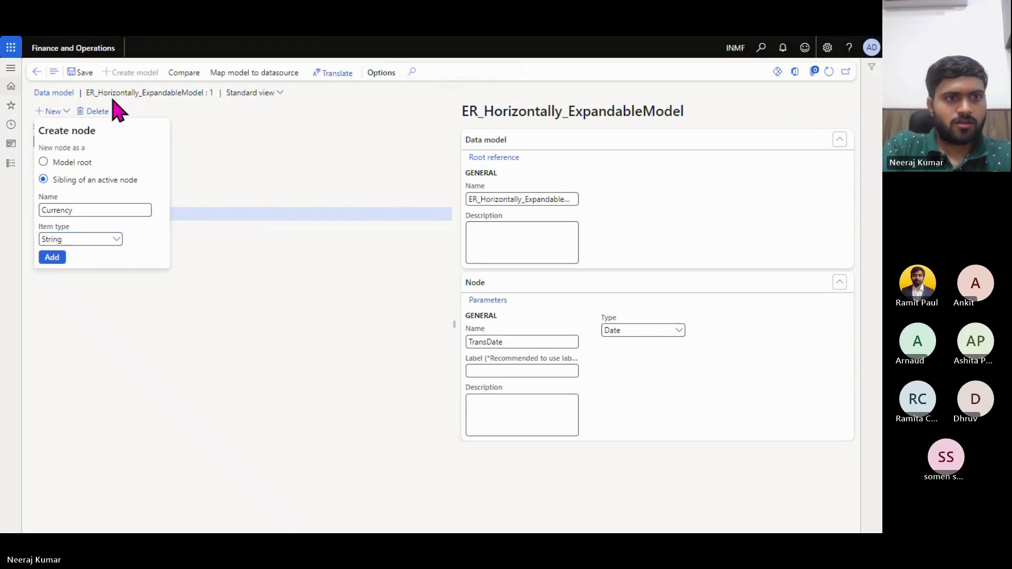
Check the report's debit column in Excel and add a sibling node named Debit of type Real in the data model.
{"action": "key", "text": "alt+Tab"}
{"action": "key", "text": "Right"}
{"action": "key", "text": "alt+Tab"}
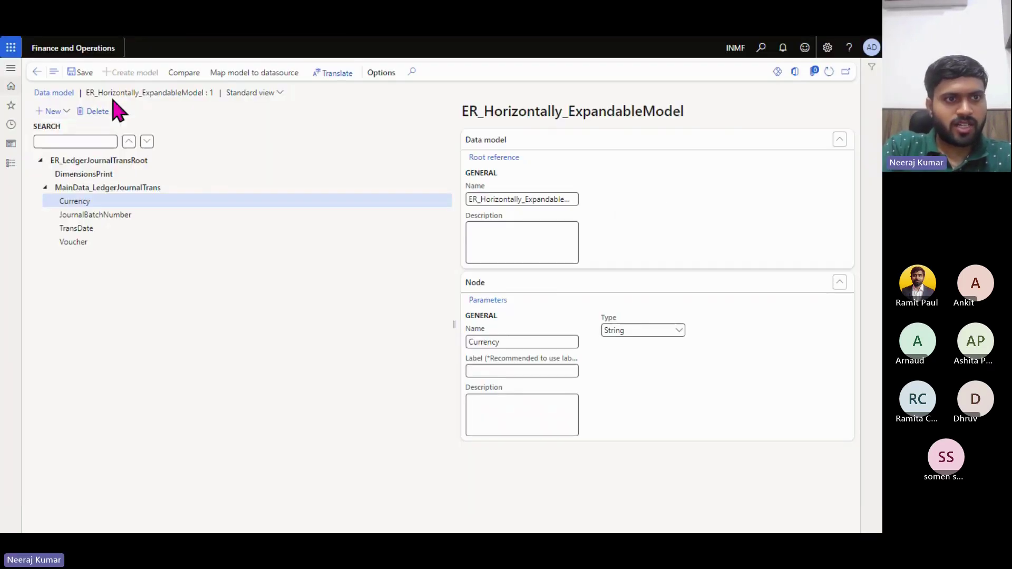
{"action": "double_click", "coordinate": [53, 111]}
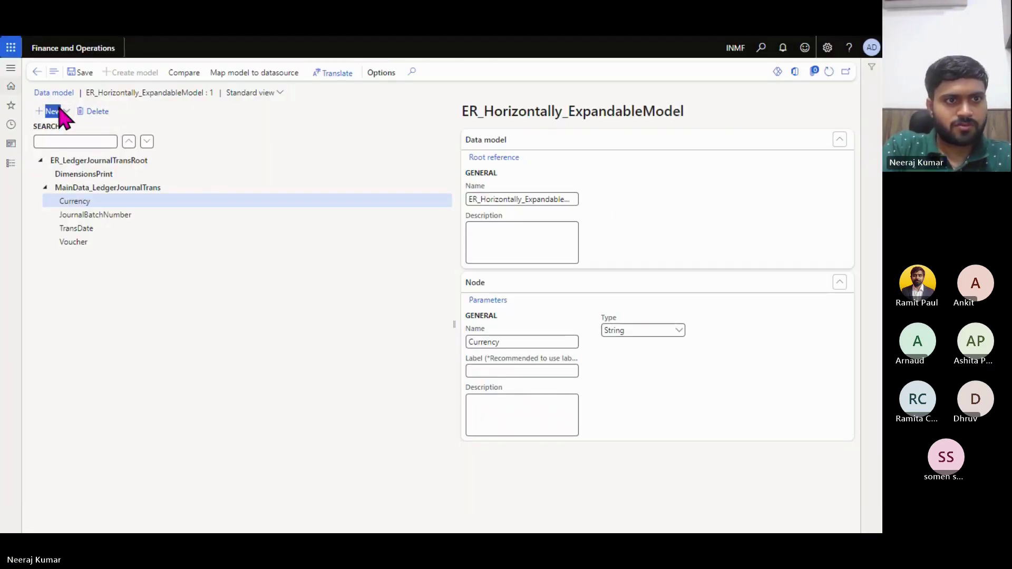
{"action": "left_click", "coordinate": [58, 112]}
{"action": "type", "text": "D"}
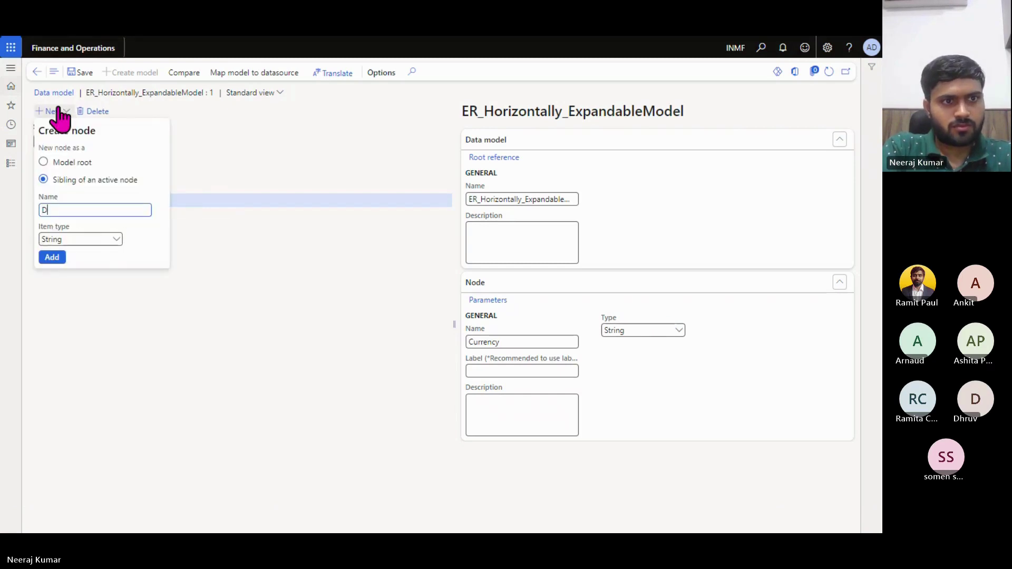
{"action": "type", "text": "ebitReal"}
{"action": "key", "text": "Tab"}
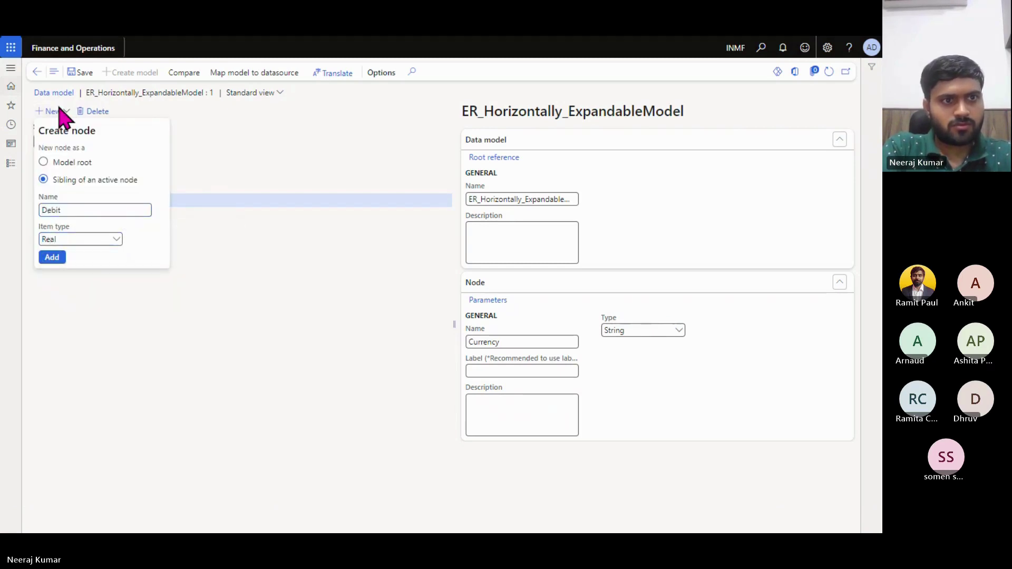
{"action": "key", "text": "Return"}
Add a sibling node named Credit of type Real under MainData_LedgerJournalTrans.
{"action": "left_click", "coordinate": [60, 110]}
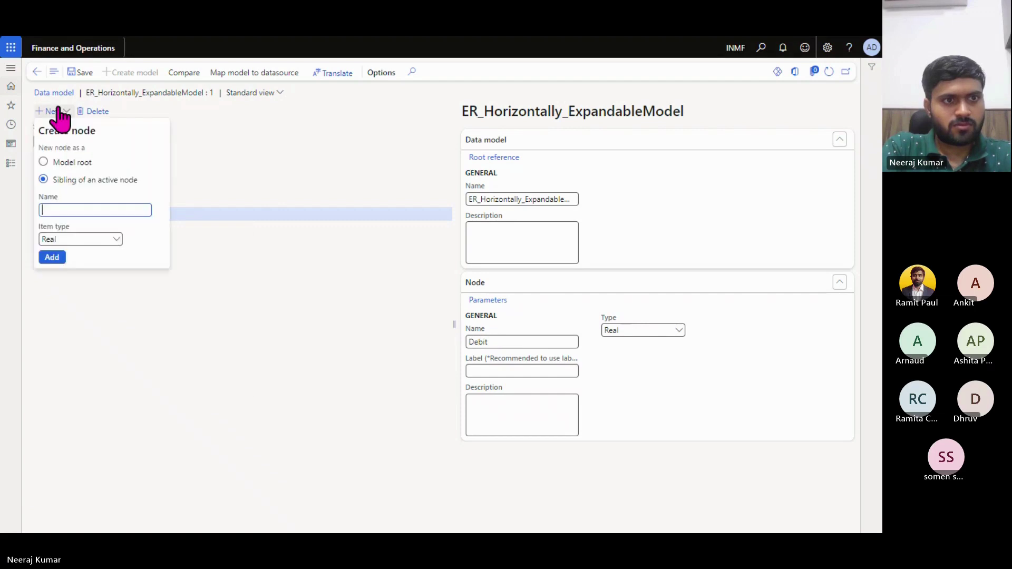
{"action": "type", "text": "Credir"}
{"action": "key", "text": "shift+Tab"}
{"action": "type", "text": "dit"}
{"action": "key", "text": "Return"}
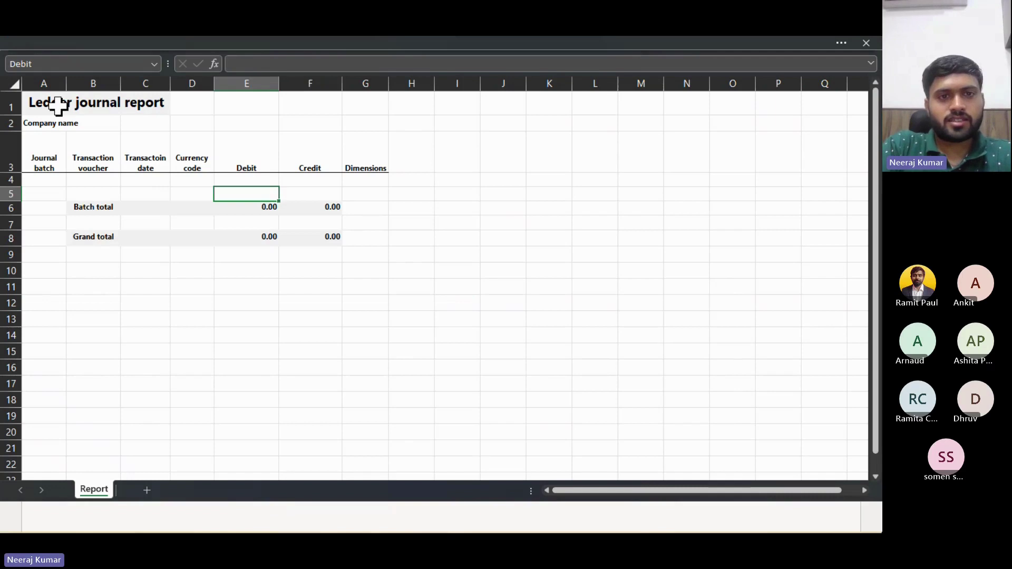
Check the report's Dimensions column in Excel and add a child Record list node named DimensionValues under MainData_LedgerJournalTrans in the data model.
{"action": "key", "text": "Right"}
{"action": "key", "text": "Right"}
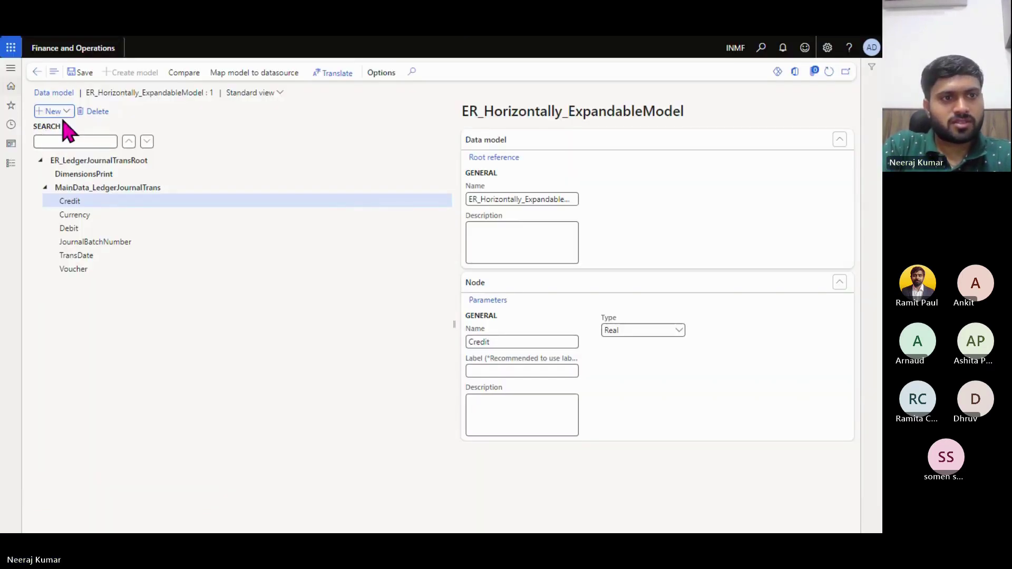
{"action": "left_click", "coordinate": [66, 112]}
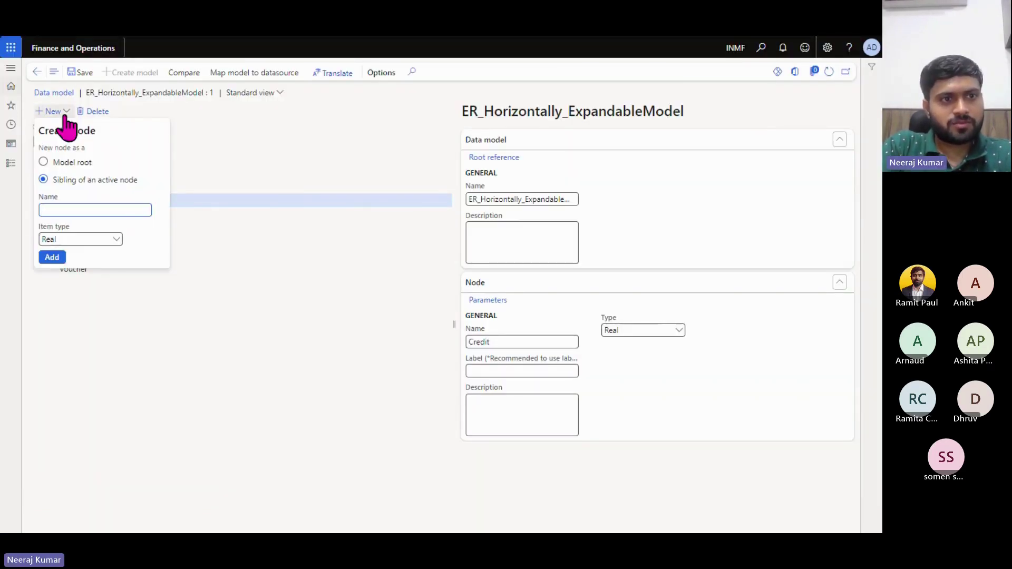
{"action": "left_click", "coordinate": [70, 153]}
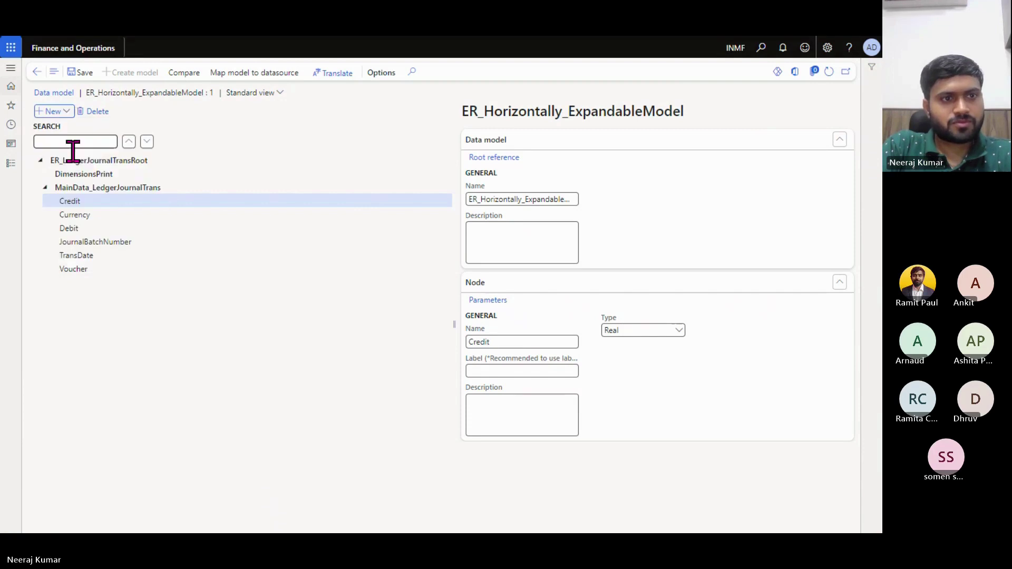
{"action": "left_click", "coordinate": [90, 187]}
{"action": "left_click", "coordinate": [51, 113]}
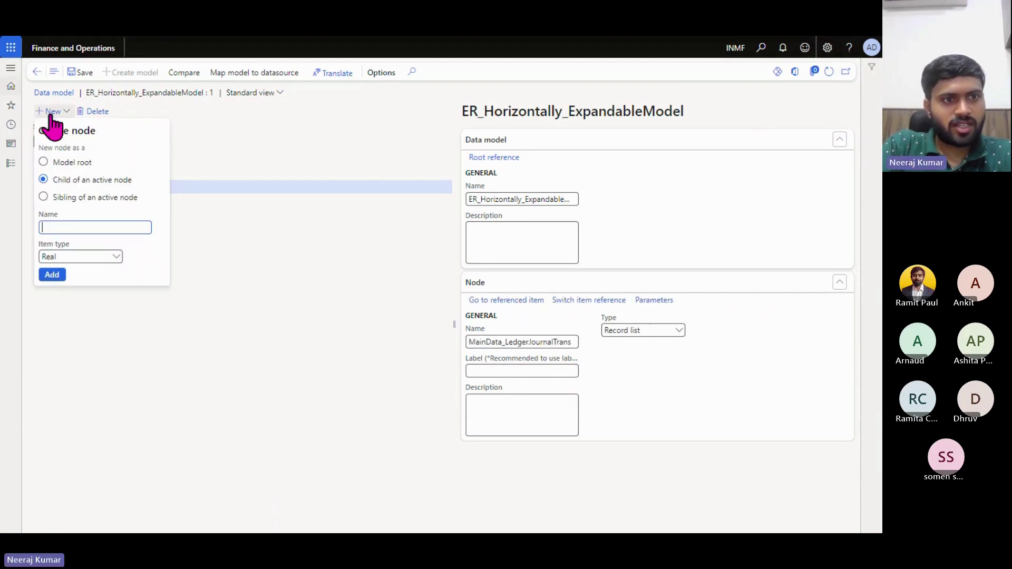
{"action": "type", "text": "DimensionVAlue"}
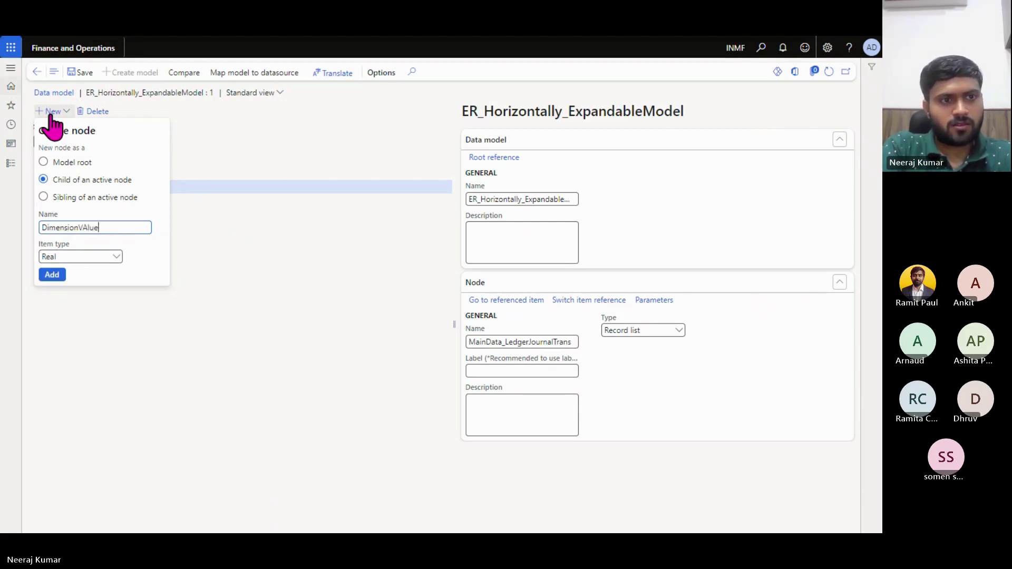
{"action": "type", "text": "Record list"}
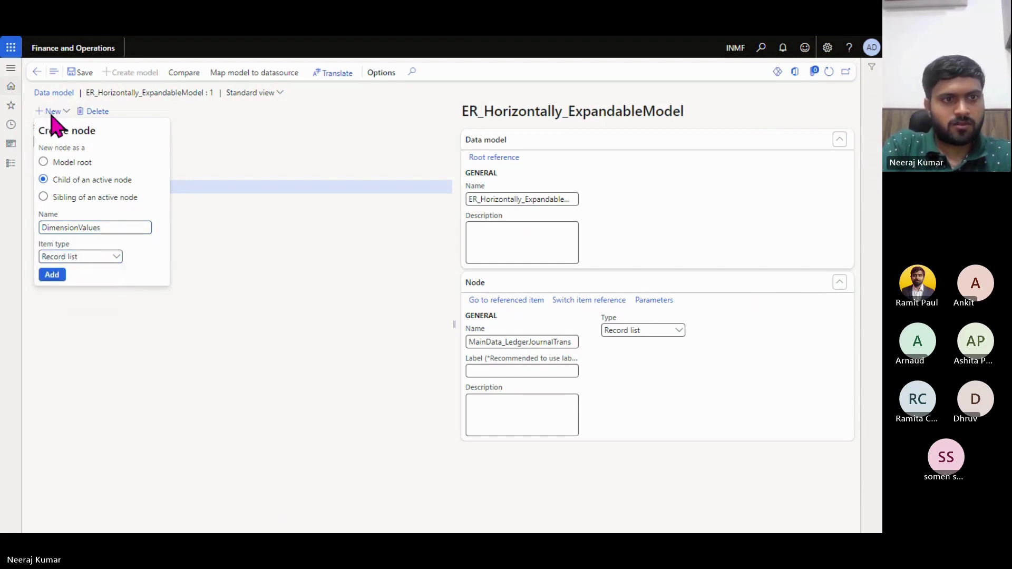
{"action": "key", "text": "Return"}
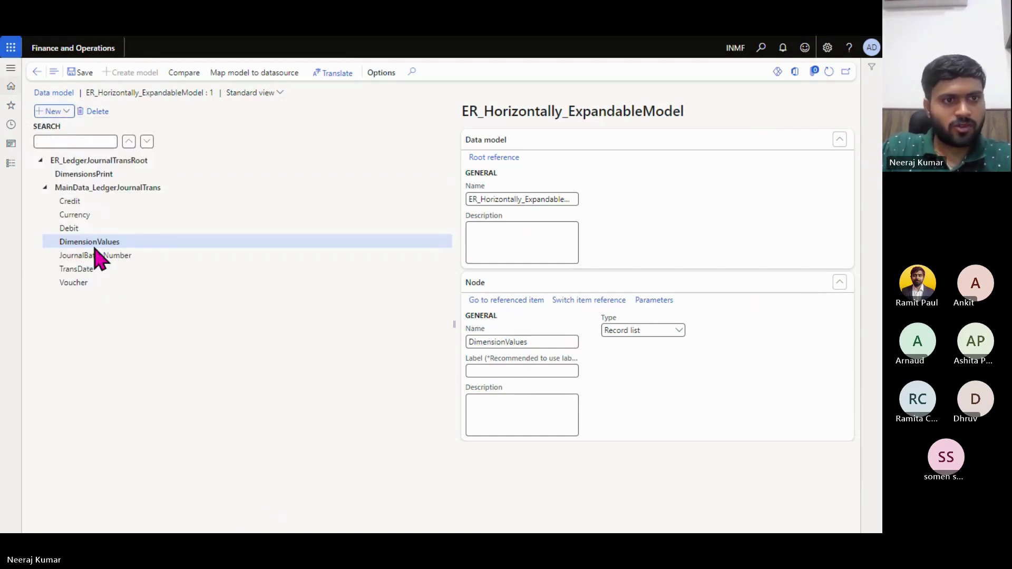
Add a child node named DimensionCode of type String under DimensionValues.
{"action": "left_click", "coordinate": [55, 112]}
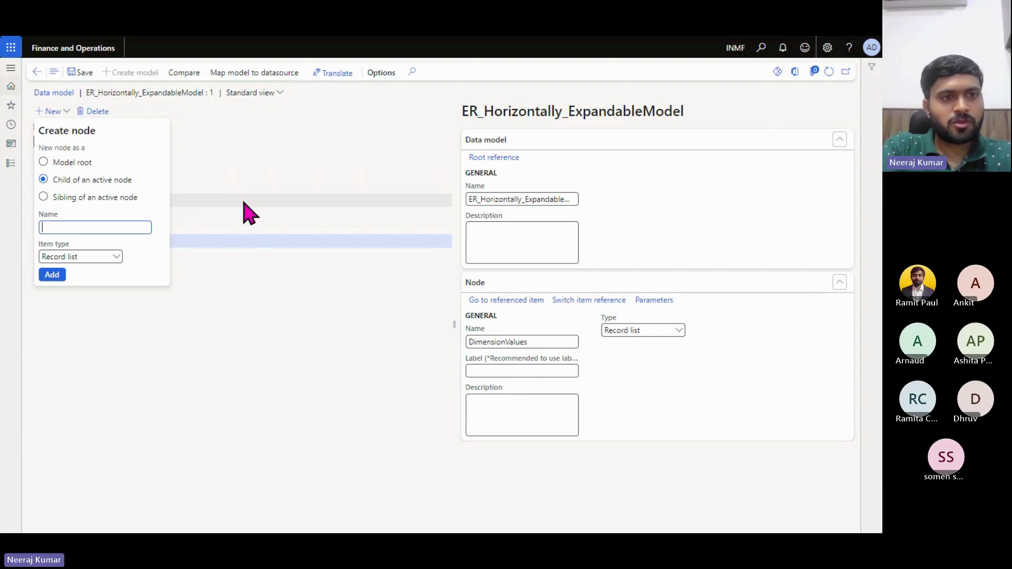
{"action": "type", "text": "Cod"}
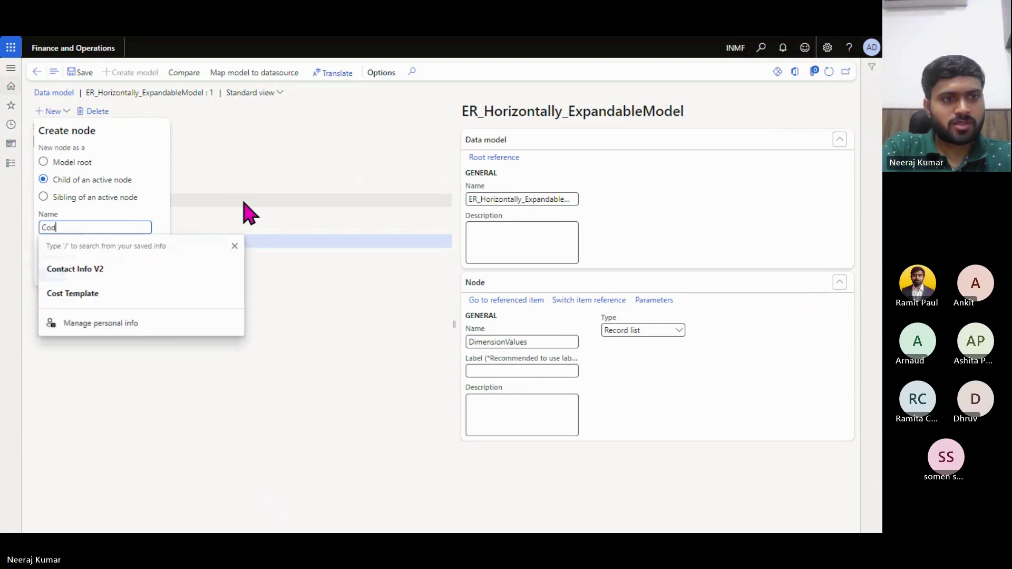
{"action": "type", "text": "eDimen"}
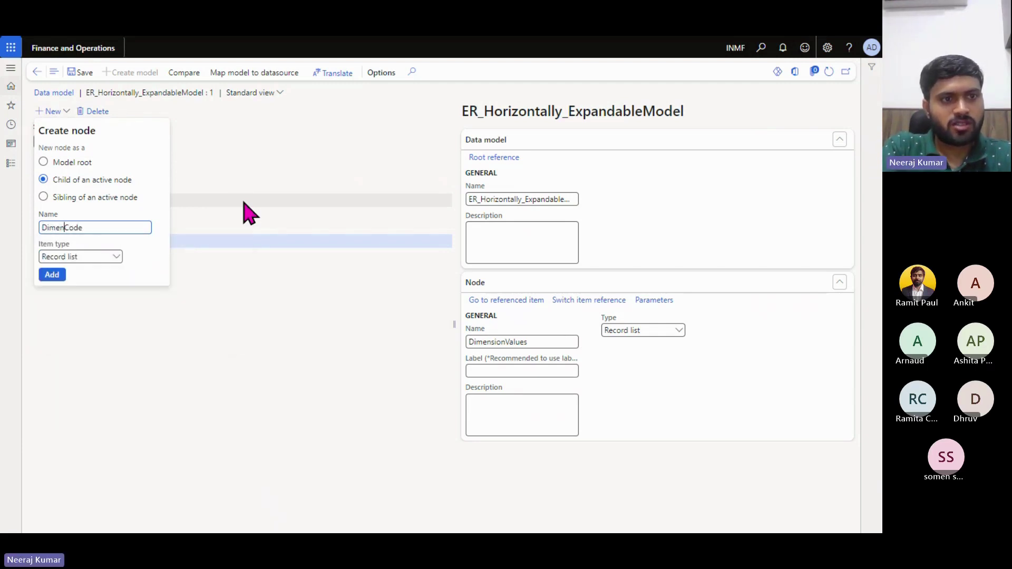
{"action": "type", "text": "sion"}
{"action": "key", "text": "Tab"}
{"action": "type", "text": "String"}
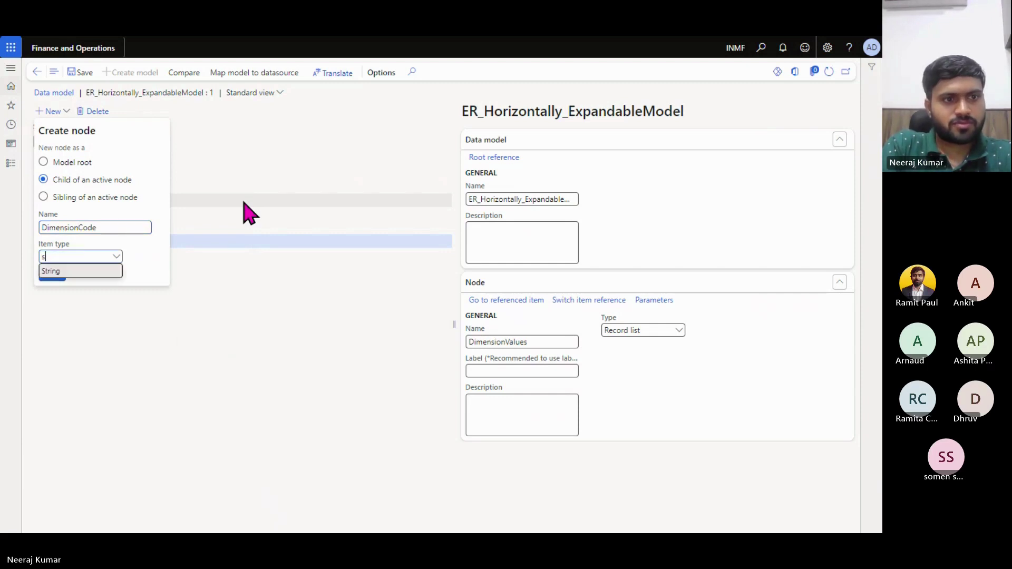
{"action": "key", "text": "Return"}
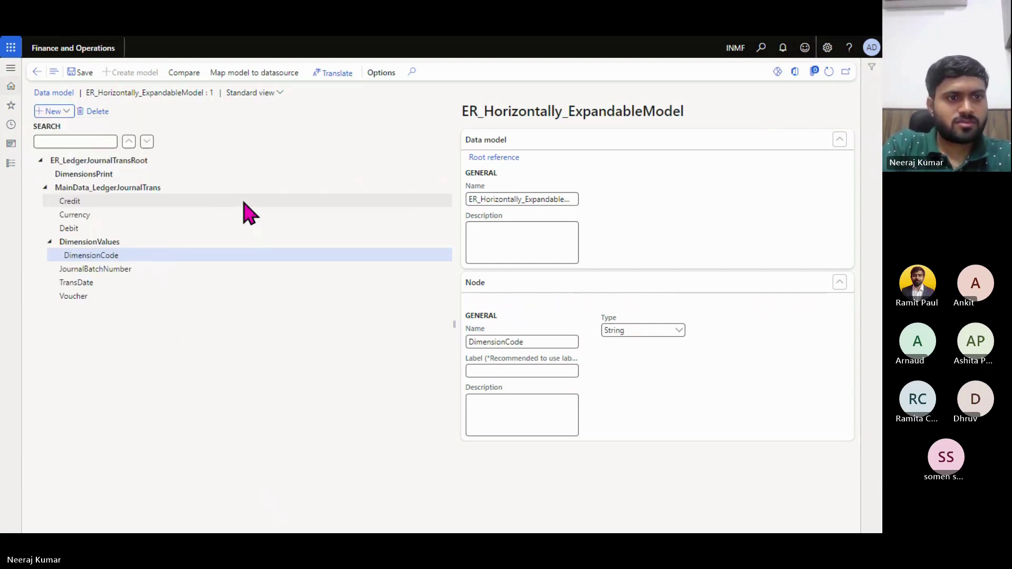
Add a sibling String node named DimensionName next to DimensionCode.
{"action": "left_click", "coordinate": [58, 112]}
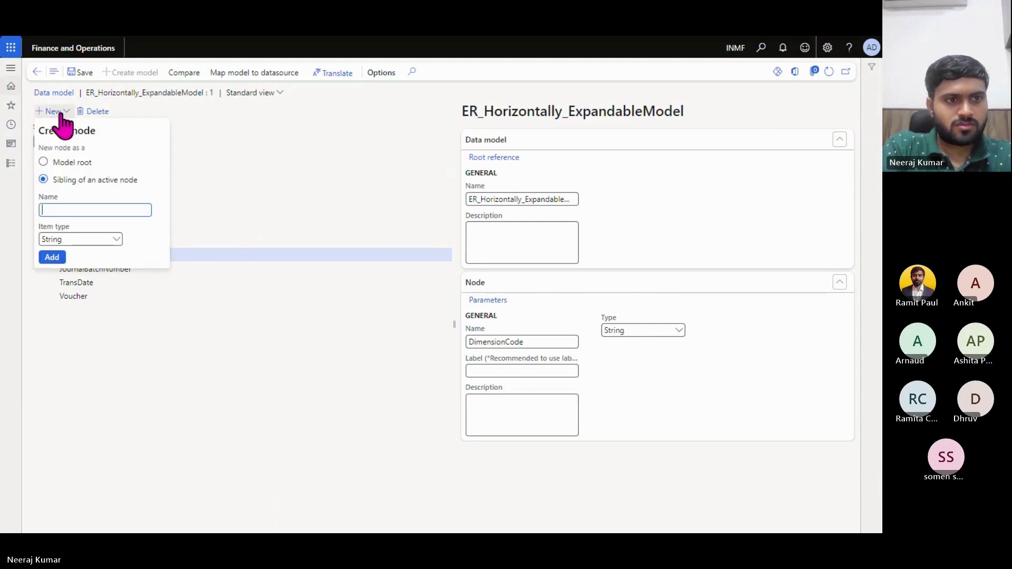
{"action": "type", "text": "DimensionName"}
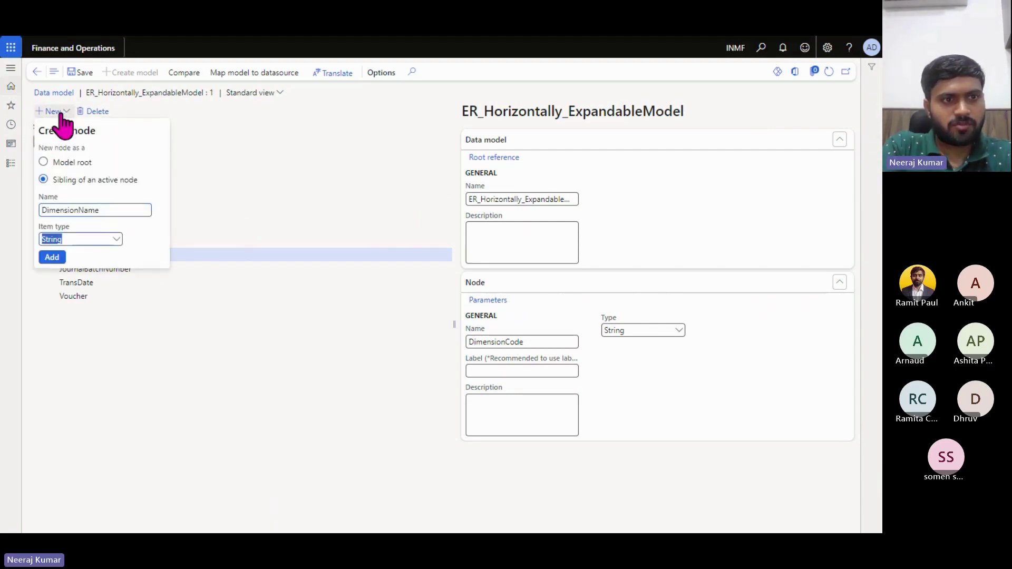
{"action": "key", "text": "Tab"}
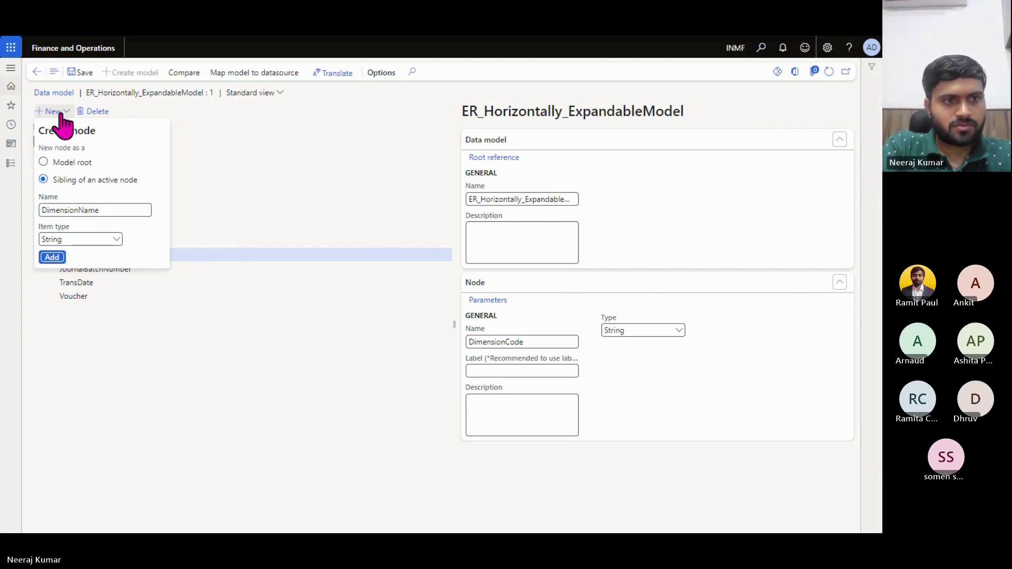
{"action": "key", "text": "Return"}
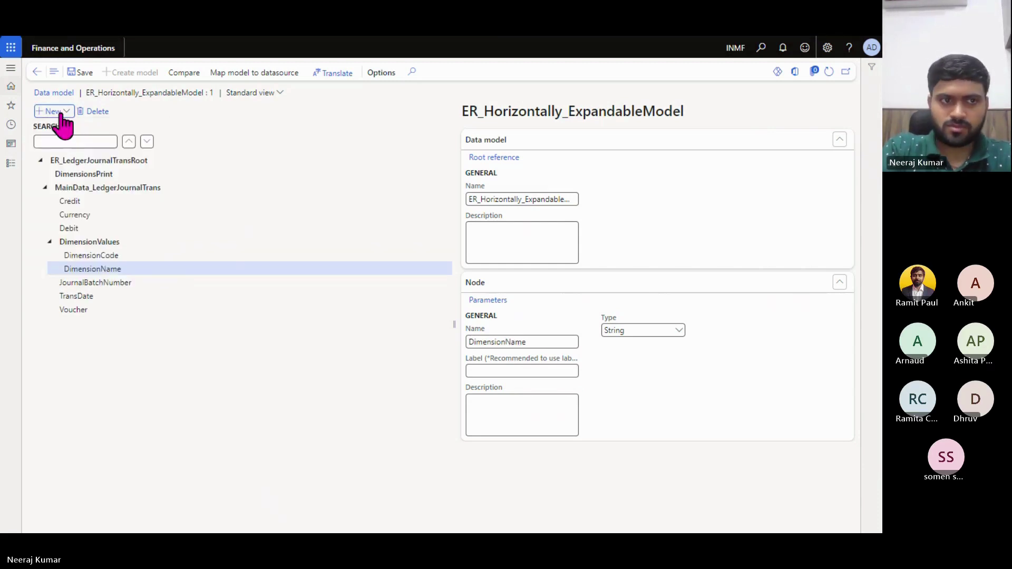
Add a child node named Dimension Names of type String under DimensionsPrint.
{"action": "left_click", "coordinate": [120, 187]}
{"action": "left_click", "coordinate": [93, 174]}
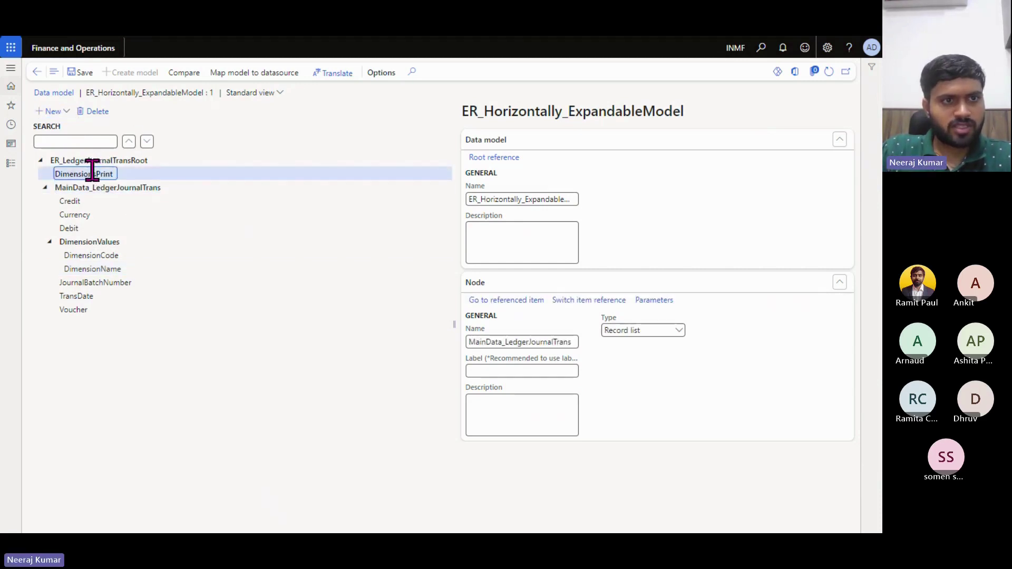
{"action": "left_click", "coordinate": [62, 115]}
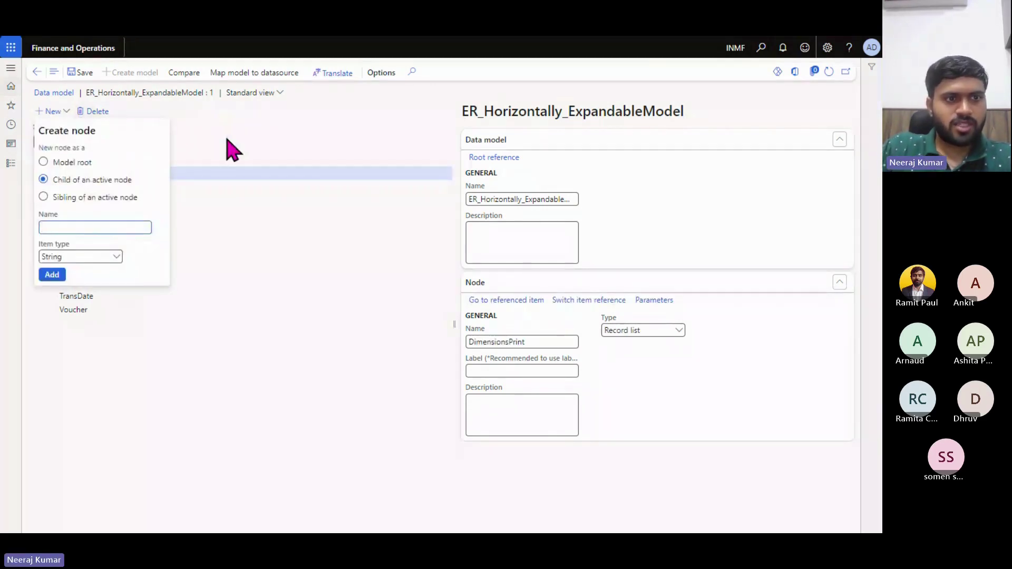
{"action": "type", "text": "Dimen"}
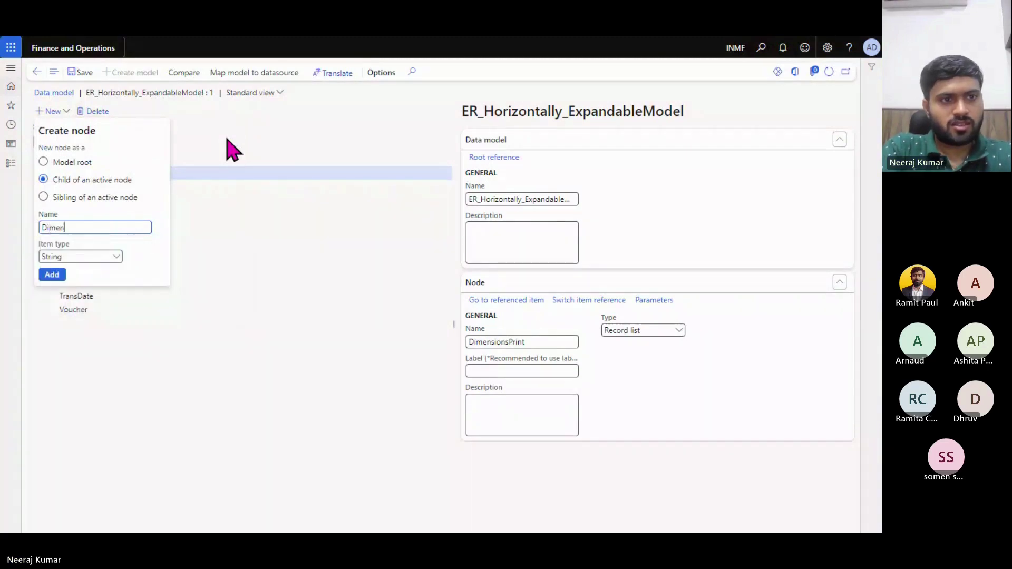
{"action": "type", "text": "sions"}
{"action": "key", "text": "BackSpace"}
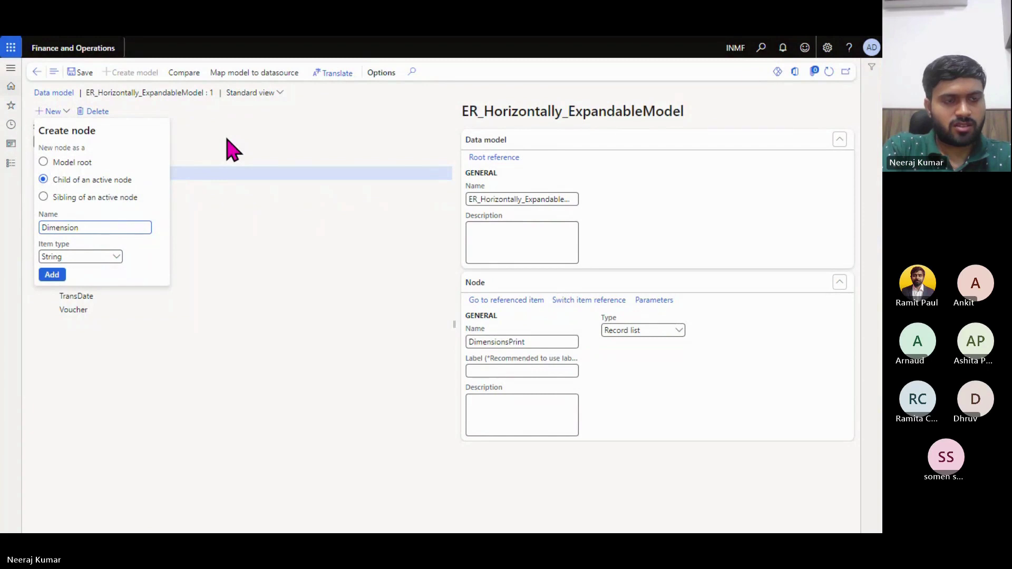
{"action": "type", "text": "Names"}
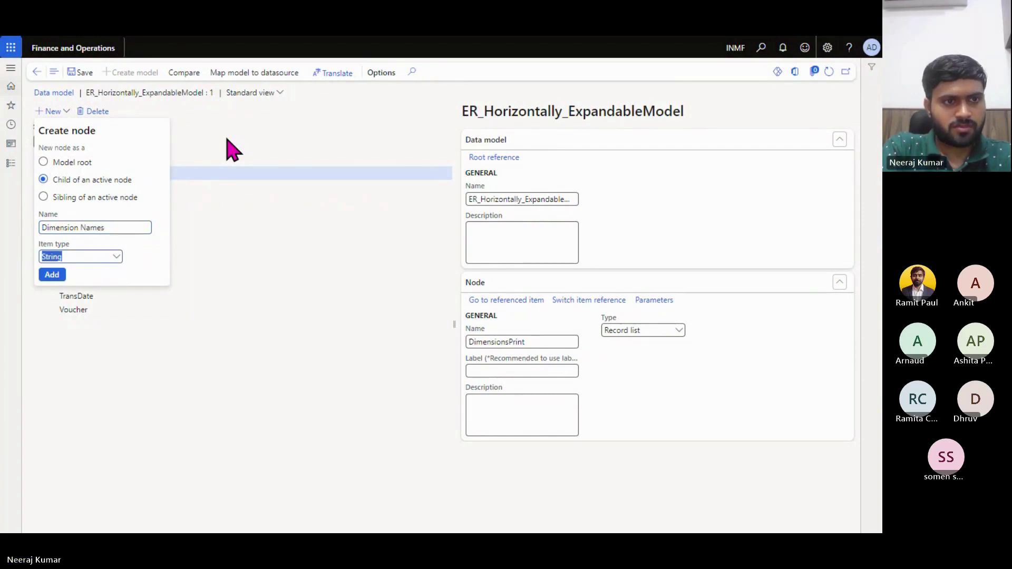
{"action": "key", "text": "alt+Down"}
{"action": "key", "text": "Tab"}
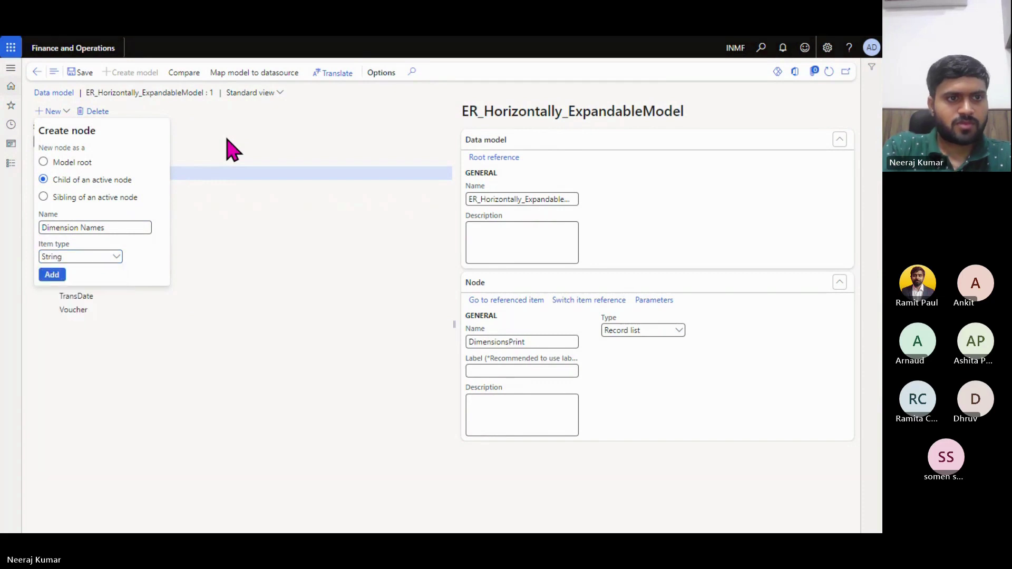
{"action": "key", "text": "Return"}
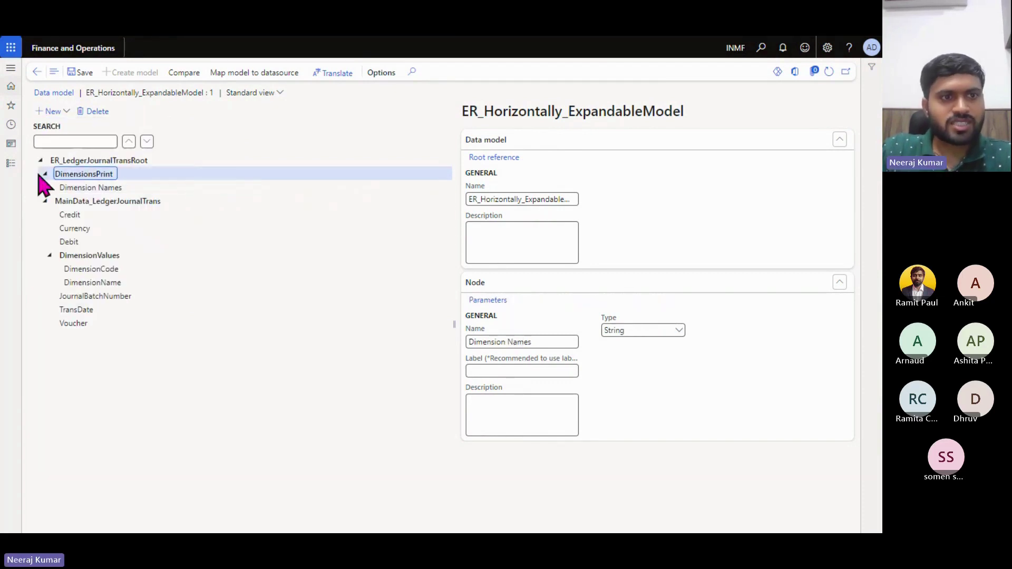
Examine the Excel report's header cells from Dimensions through column J, and compare them with the dimension nodes in the data model.
{"action": "left_click", "coordinate": [78, 174]}
{"action": "key", "text": "alt+Tab"}
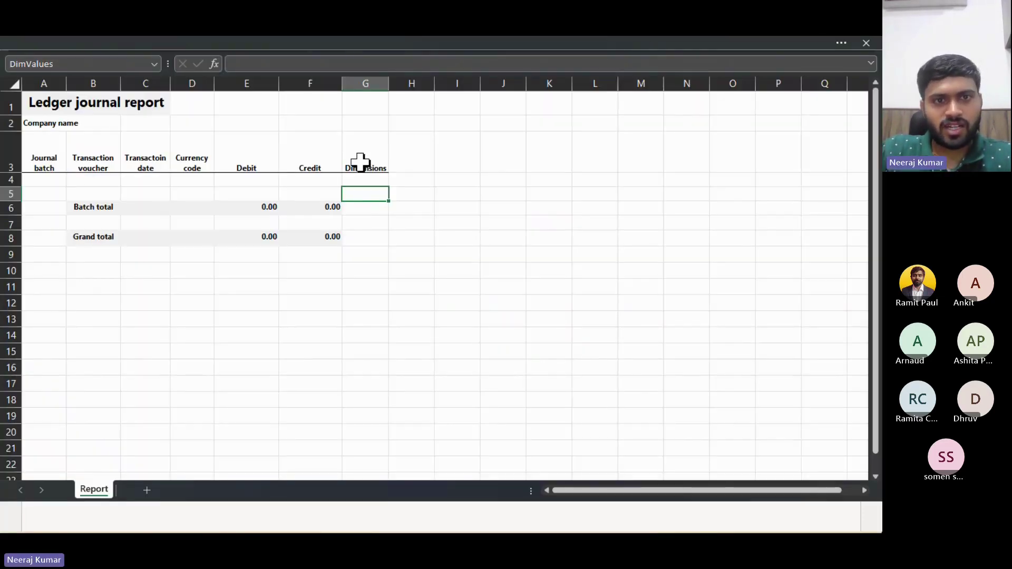
{"action": "left_click_drag", "start_coordinate": [357, 163], "coordinate": [495, 156]}
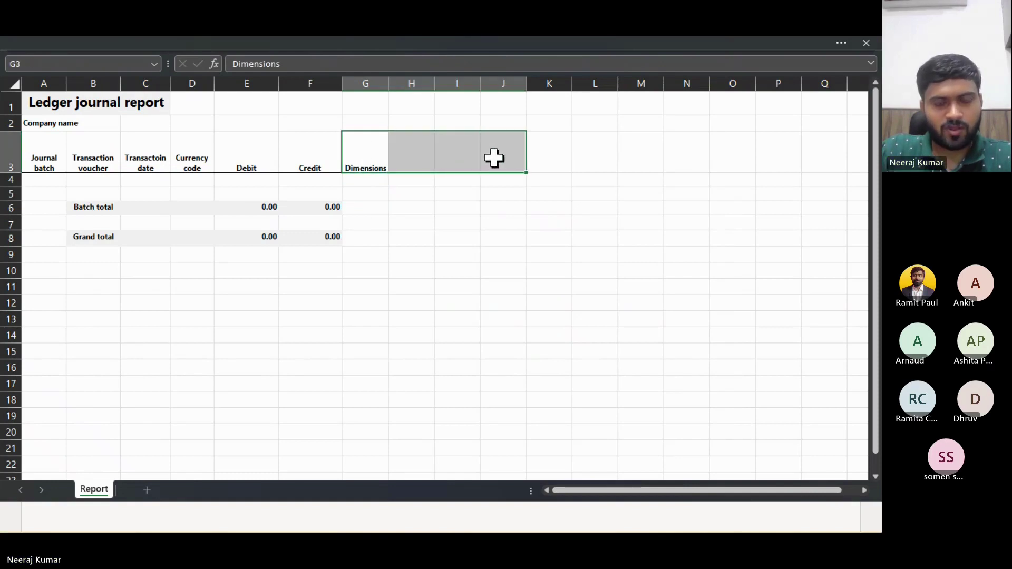
{"action": "left_click", "coordinate": [355, 154]}
{"action": "left_click", "coordinate": [419, 153]}
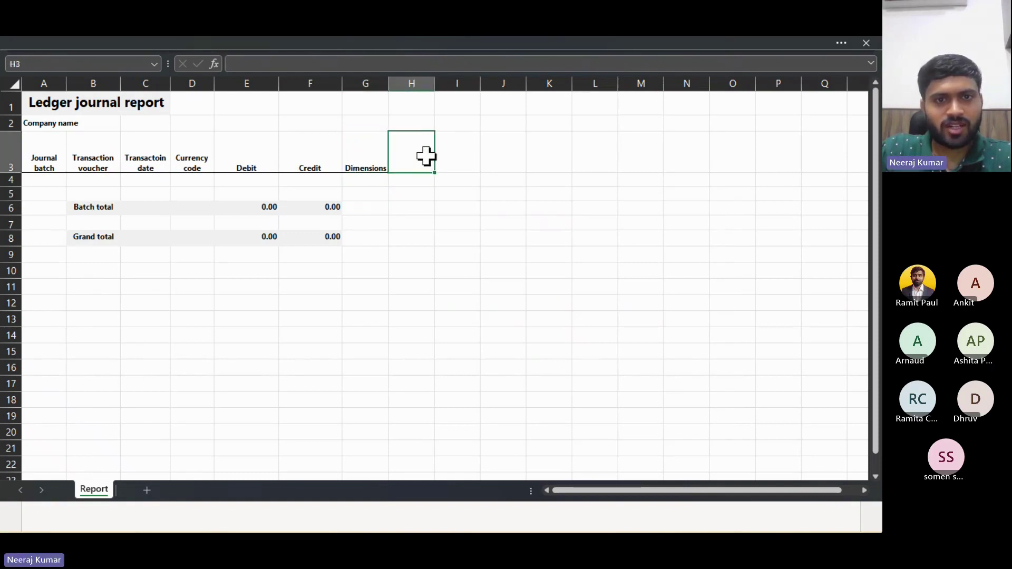
{"action": "left_click", "coordinate": [459, 158]}
{"action": "left_click", "coordinate": [503, 161]}
{"action": "left_click", "coordinate": [345, 145]}
{"action": "left_click", "coordinate": [415, 151]}
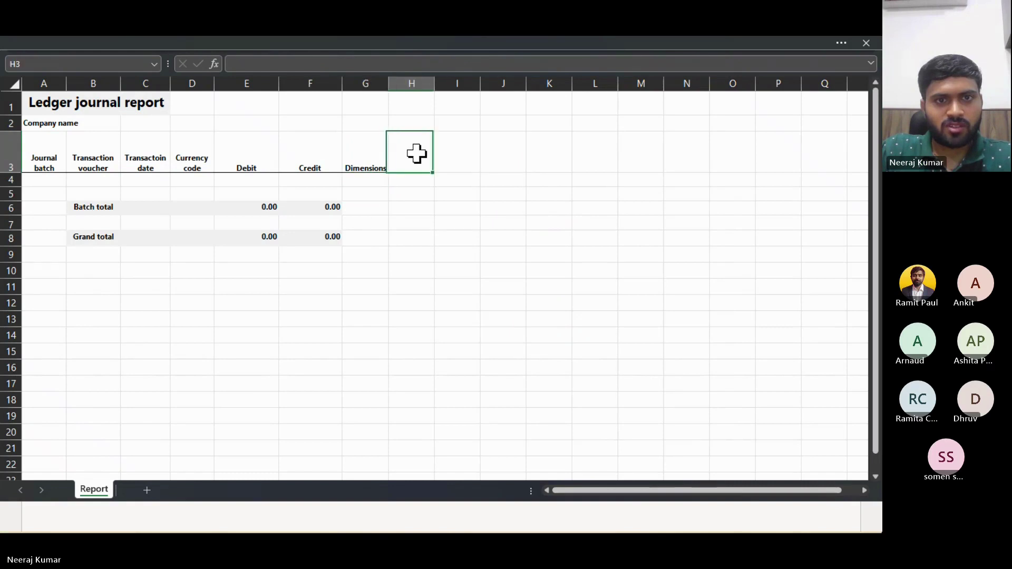
{"action": "left_click", "coordinate": [363, 152]}
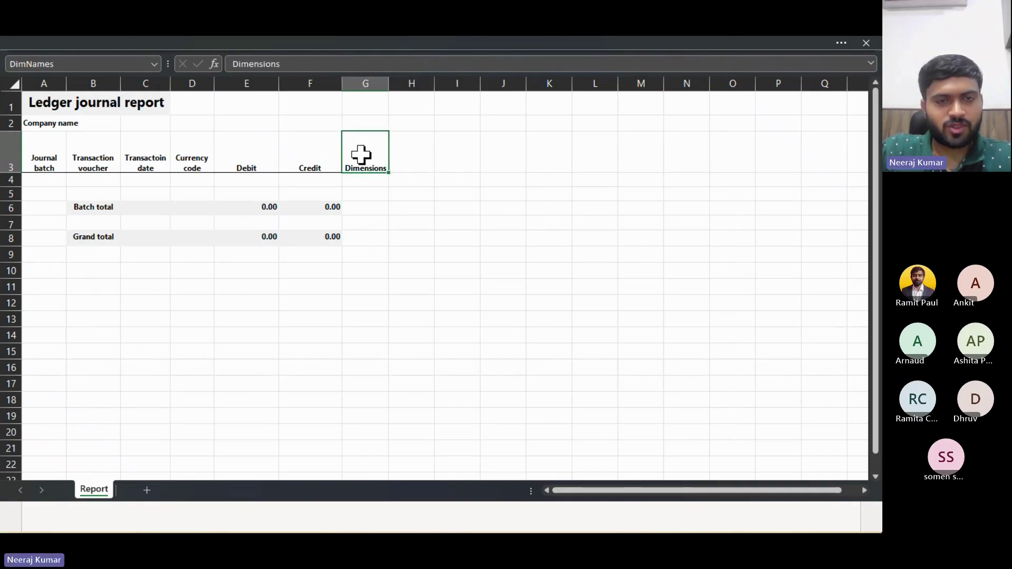
{"action": "left_click", "coordinate": [402, 156]}
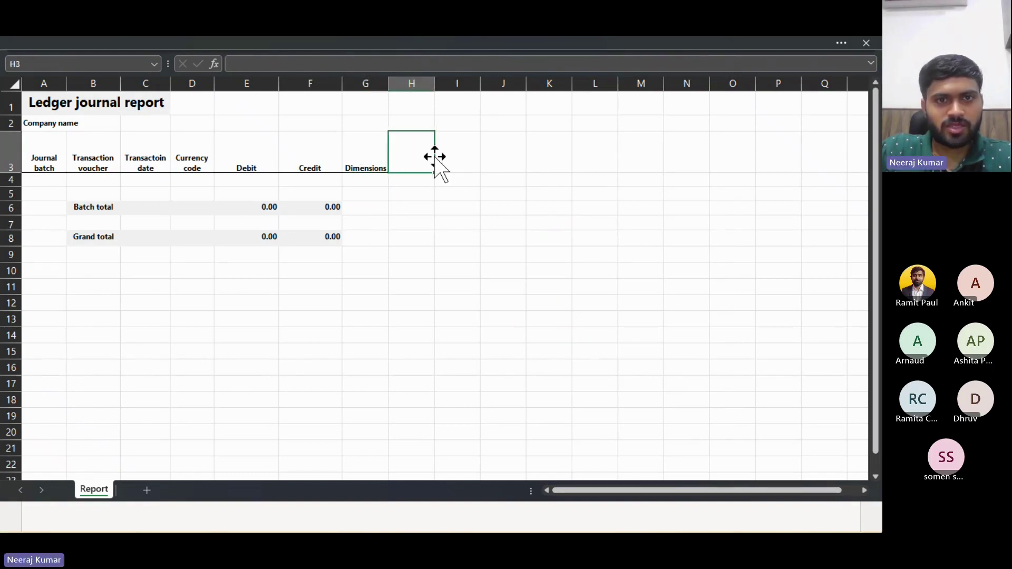
{"action": "left_click", "coordinate": [458, 159]}
{"action": "left_click", "coordinate": [501, 164]}
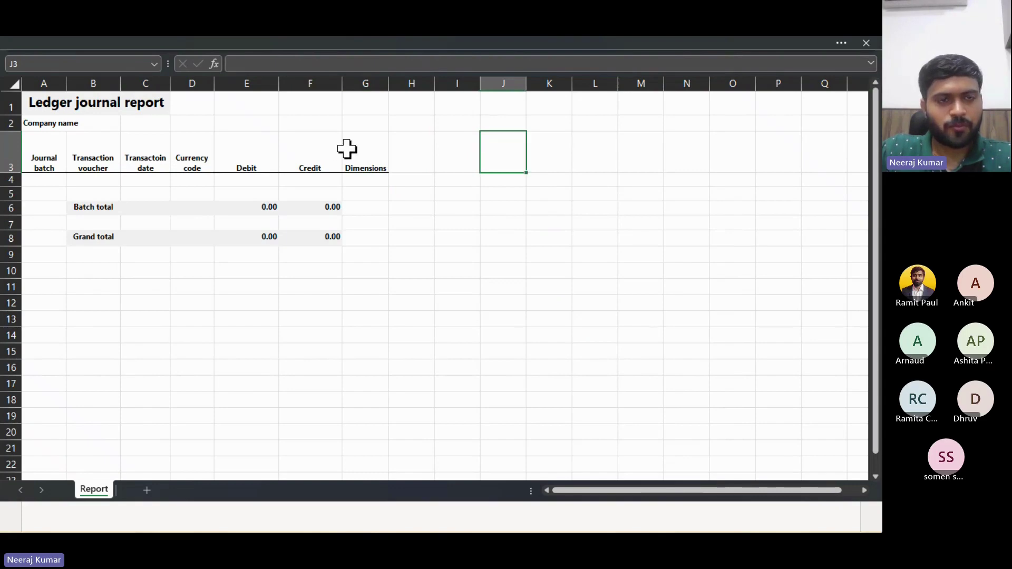
{"action": "key", "text": "alt+Tab"}
{"action": "left_click", "coordinate": [91, 186]}
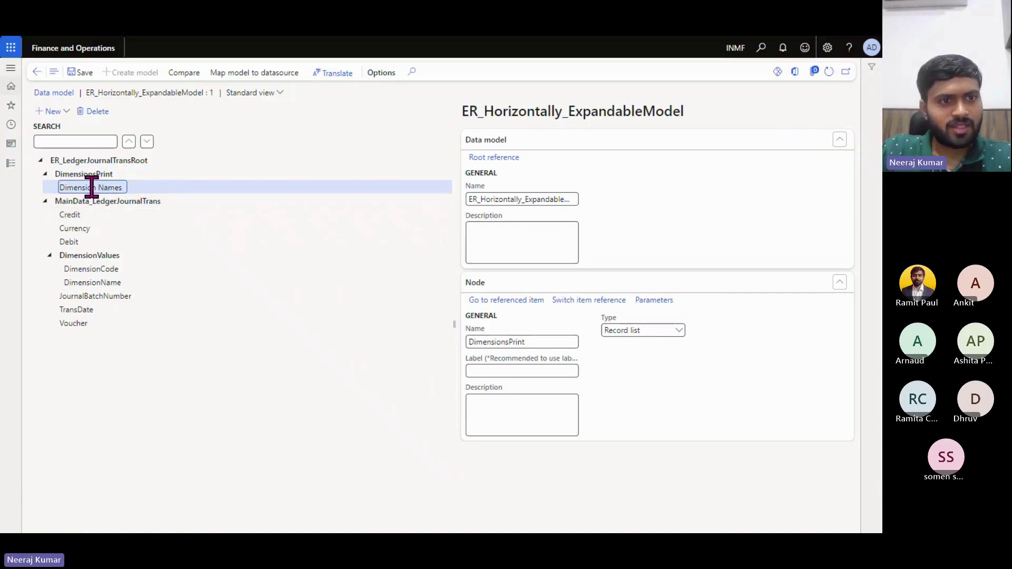
{"action": "left_click", "coordinate": [82, 256]}
{"action": "left_click", "coordinate": [84, 270]}
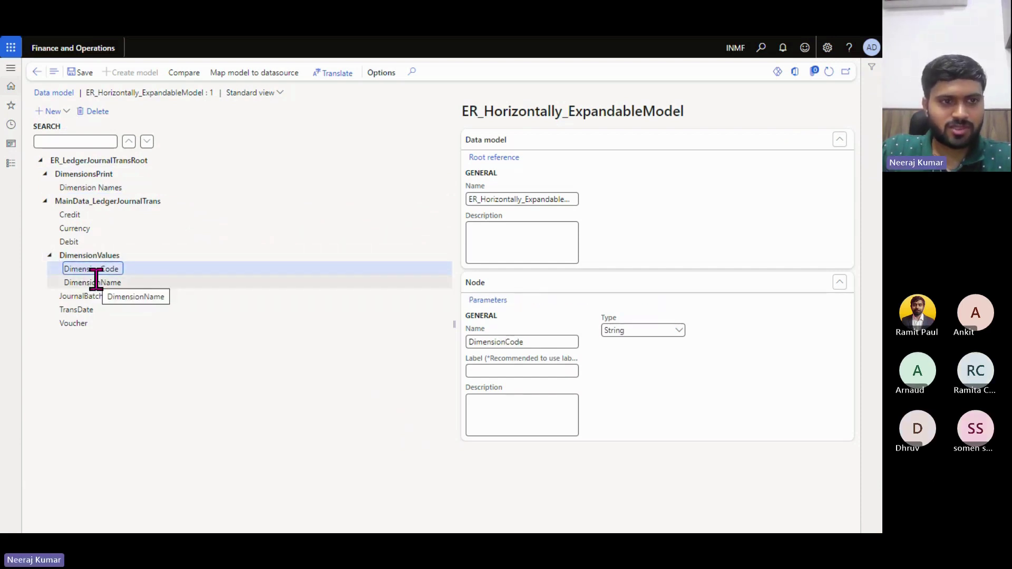
{"action": "left_click", "coordinate": [102, 282]}
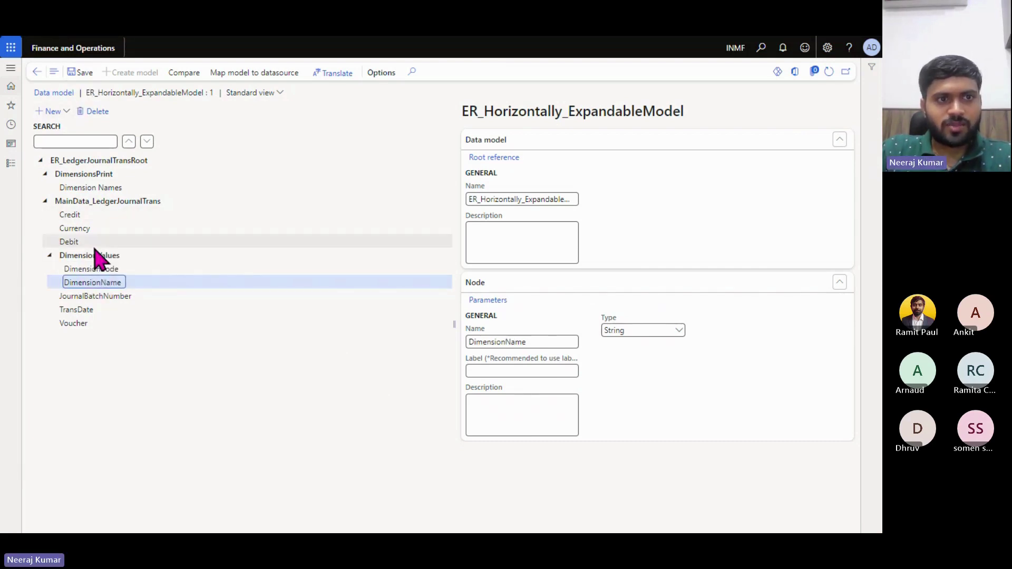
Create a model to datasource mapping with definition and name ER_LedgerJournalTransRoot and description "ER horizontally expandable".
{"action": "left_click", "coordinate": [282, 84]}
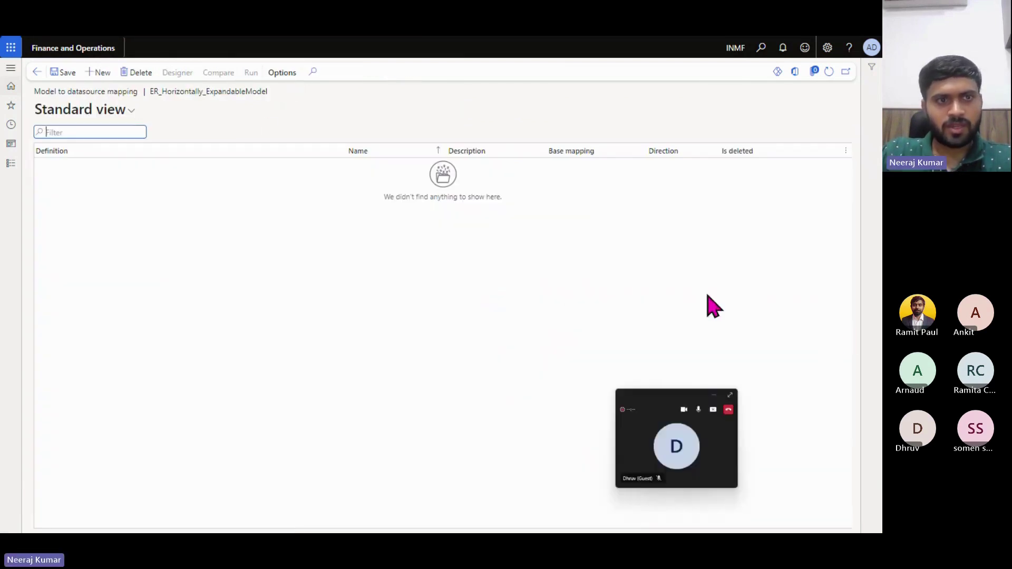
{"action": "left_click", "coordinate": [98, 73]}
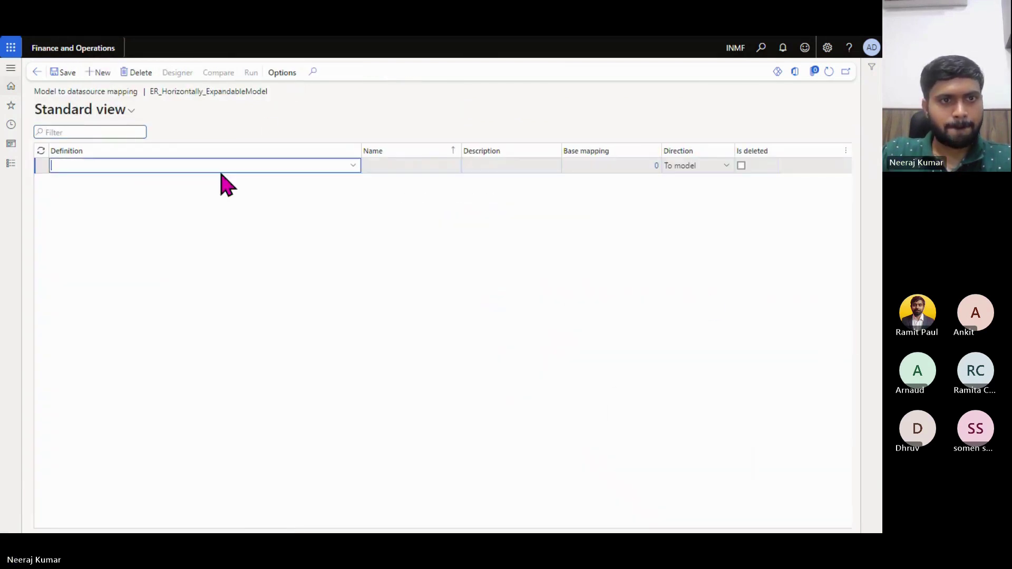
{"action": "left_click", "coordinate": [352, 166]}
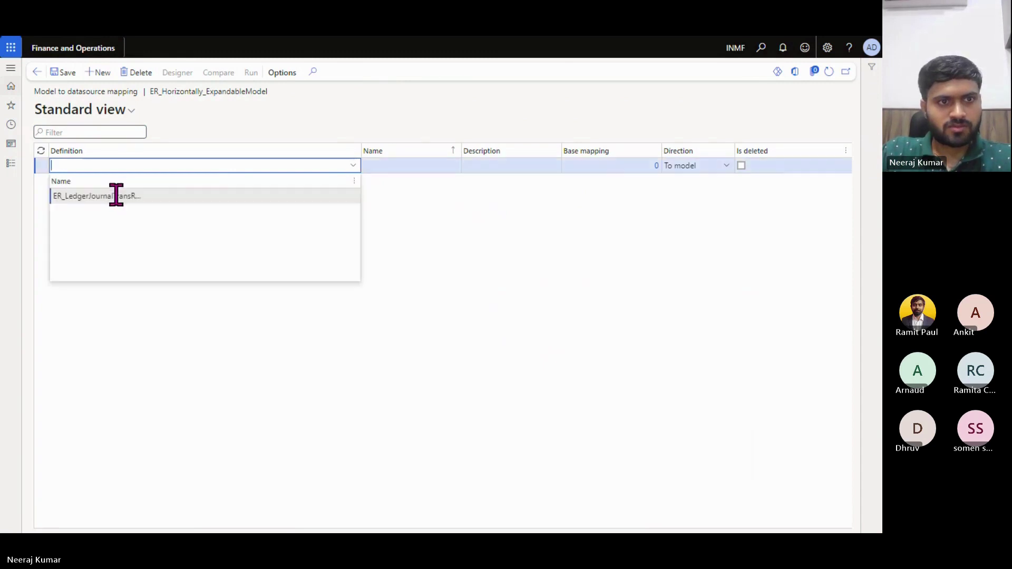
{"action": "left_click", "coordinate": [112, 194]}
{"action": "key", "text": "ctrl+c"}
{"action": "key", "text": "Tab"}
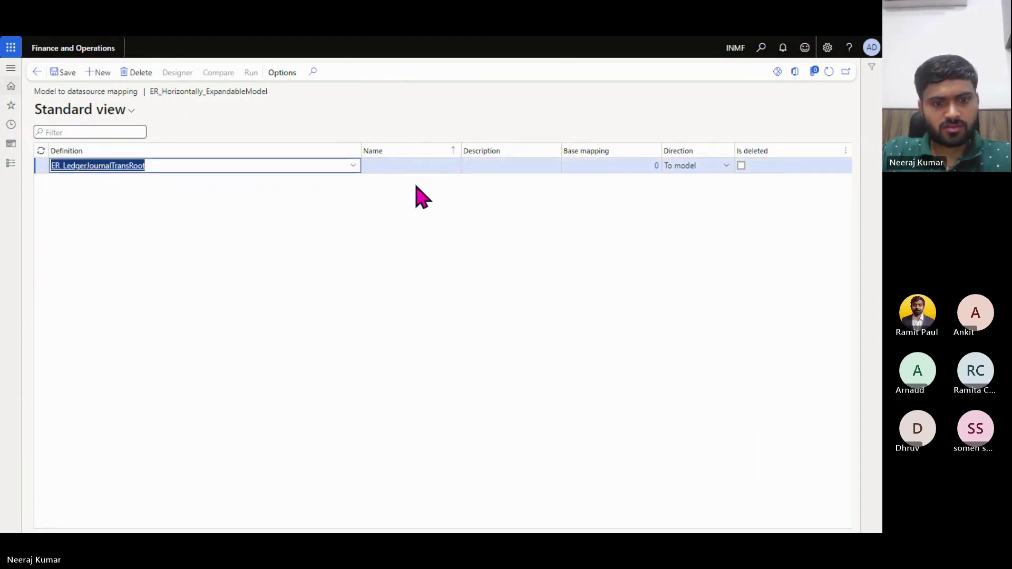
{"action": "key", "text": "ctrl+v"}
{"action": "key", "text": "Tab"}
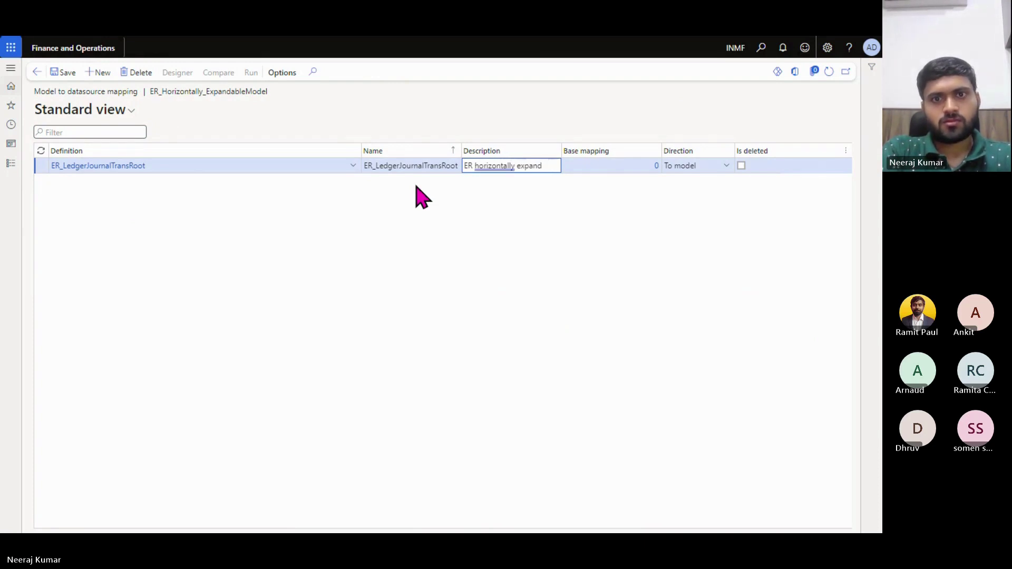
{"action": "key", "text": "Tab"}
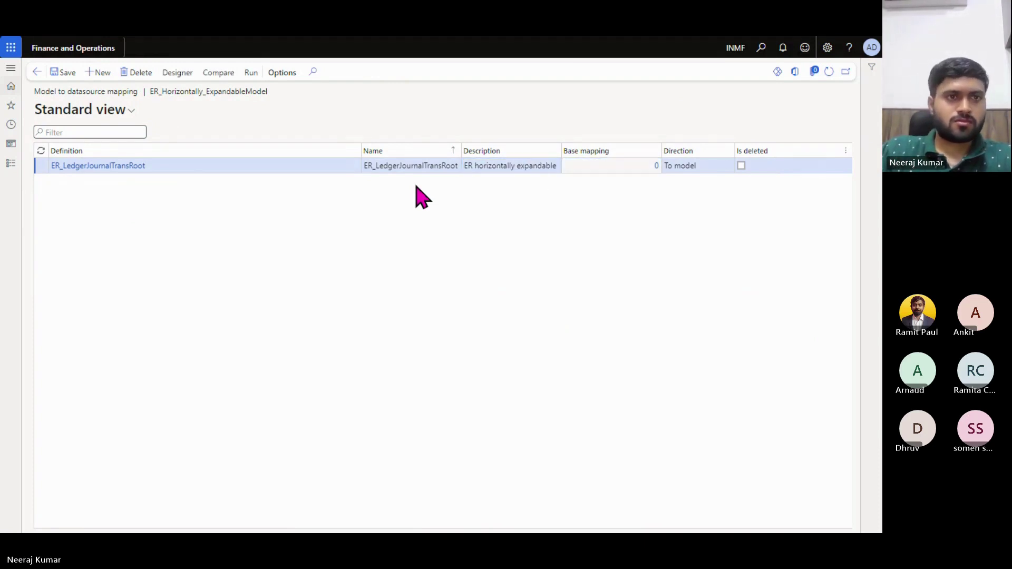
Open the mapping in the designer with details shown and expand DimensionsPrint, MainData_LedgerJournalTrans and DimensionValues in the data model.
{"action": "left_click", "coordinate": [191, 74]}
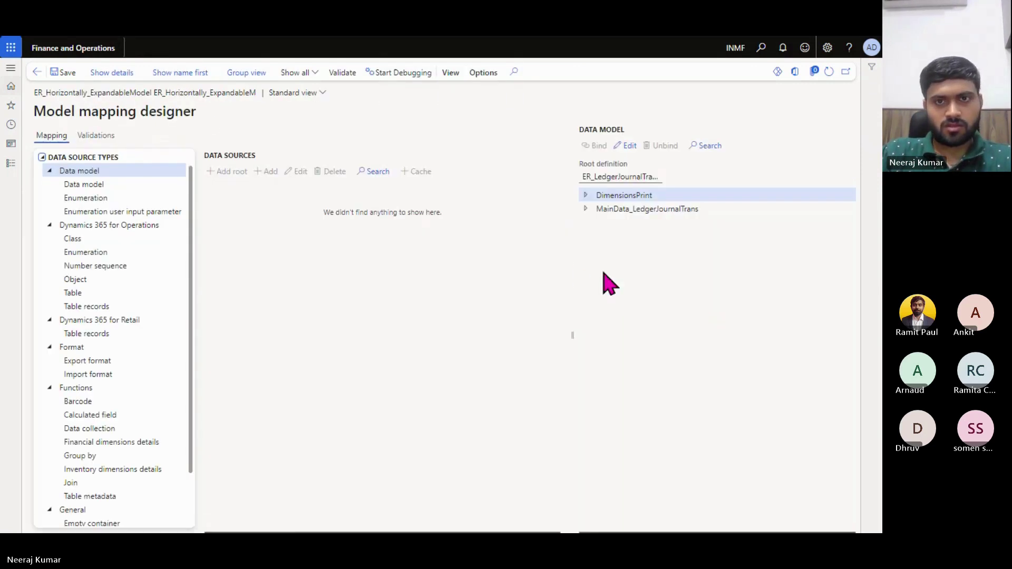
{"action": "left_click", "coordinate": [112, 73]}
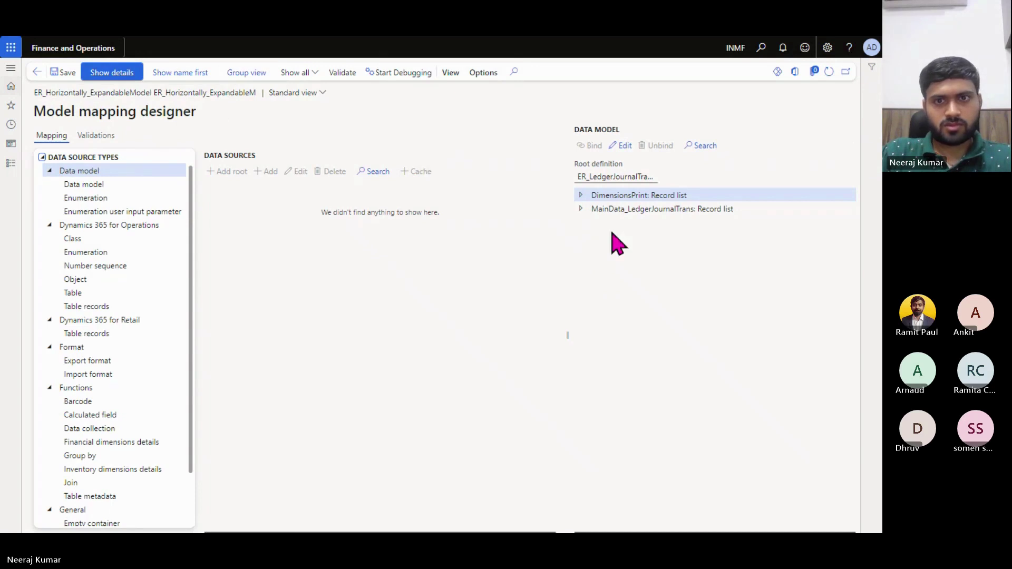
{"action": "left_click", "coordinate": [581, 196]}
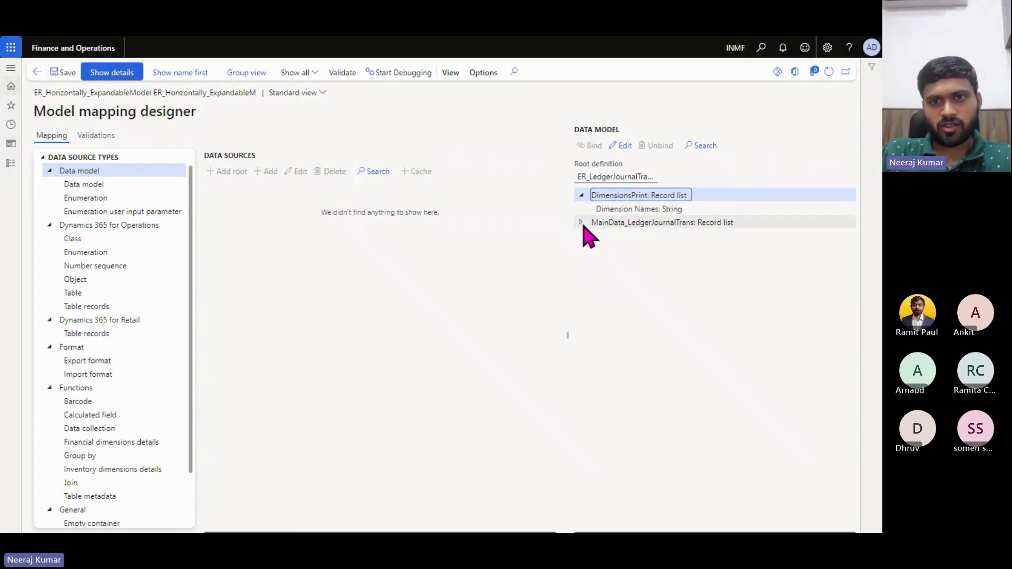
{"action": "left_click", "coordinate": [582, 223]}
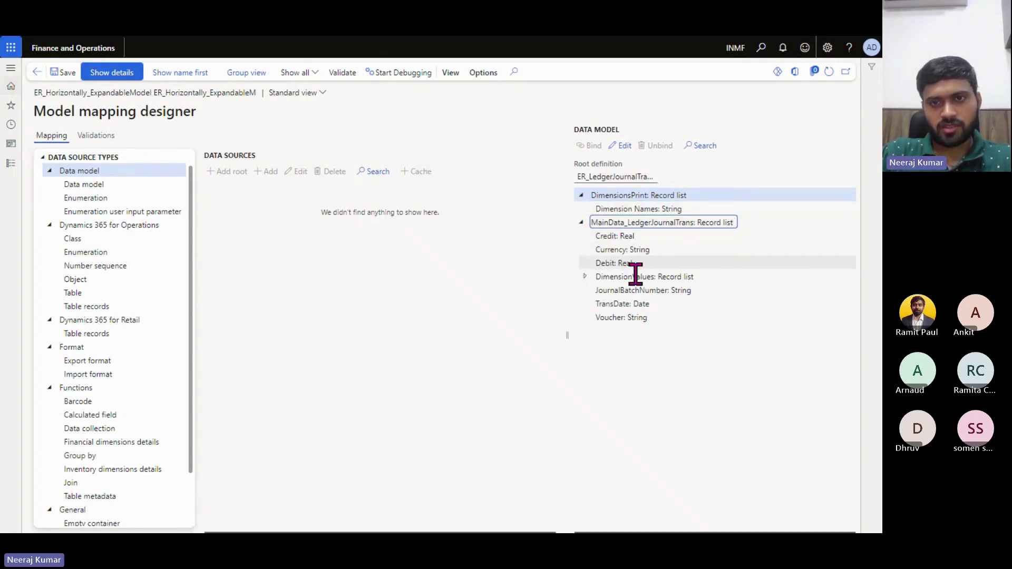
{"action": "left_click", "coordinate": [585, 277]}
{"action": "left_click", "coordinate": [669, 224]}
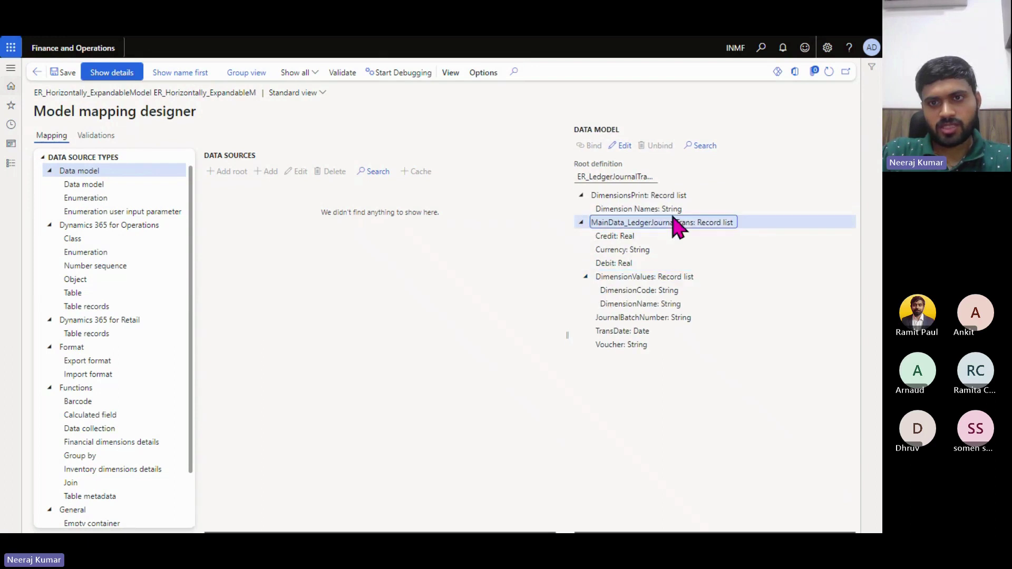
{"action": "left_click", "coordinate": [612, 277]}
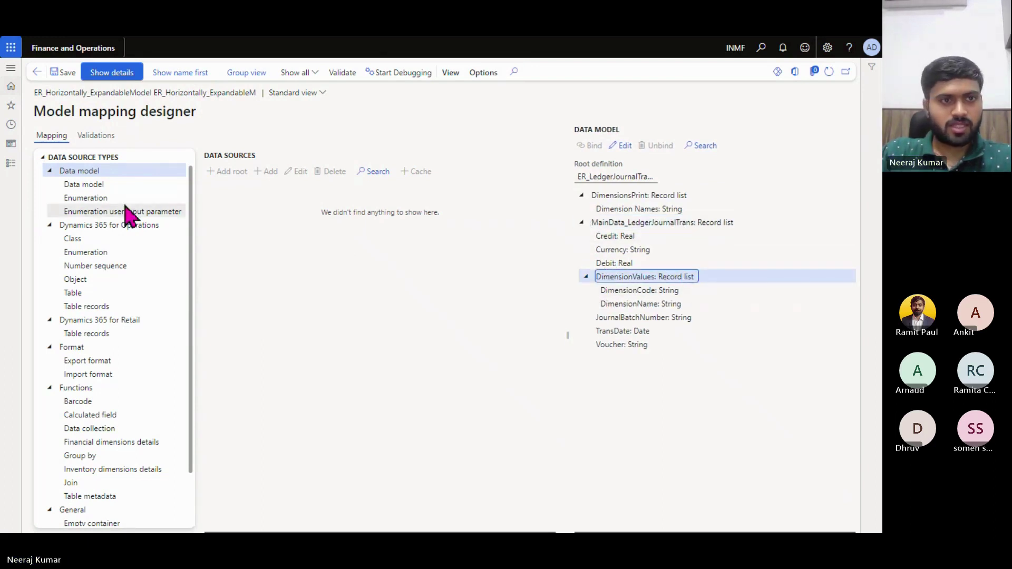
Start a root data source of type Dynamics 365 for Operations Table records based on the LedgerJournalTrans table.
{"action": "left_click", "coordinate": [111, 306]}
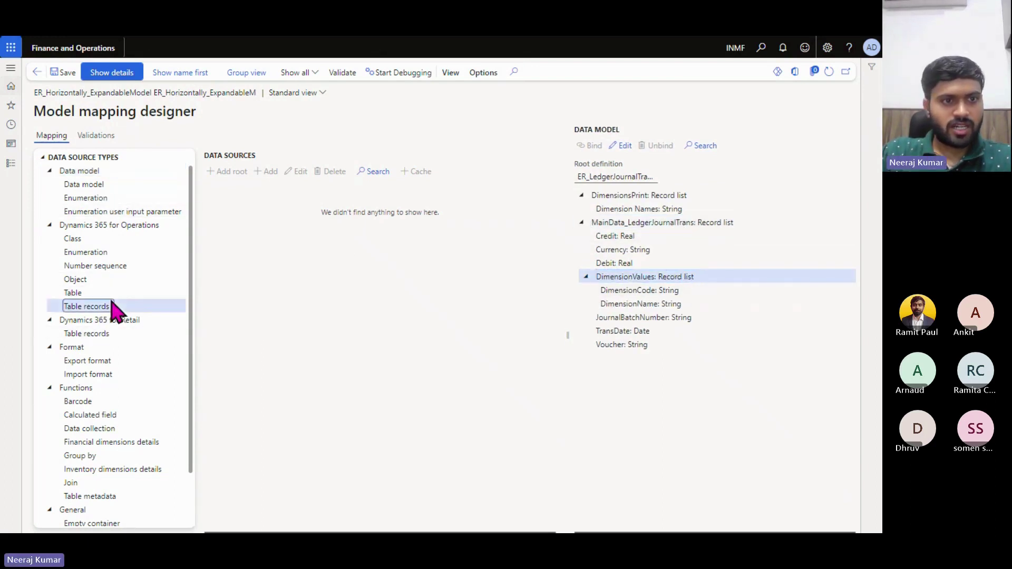
{"action": "left_click", "coordinate": [238, 172]}
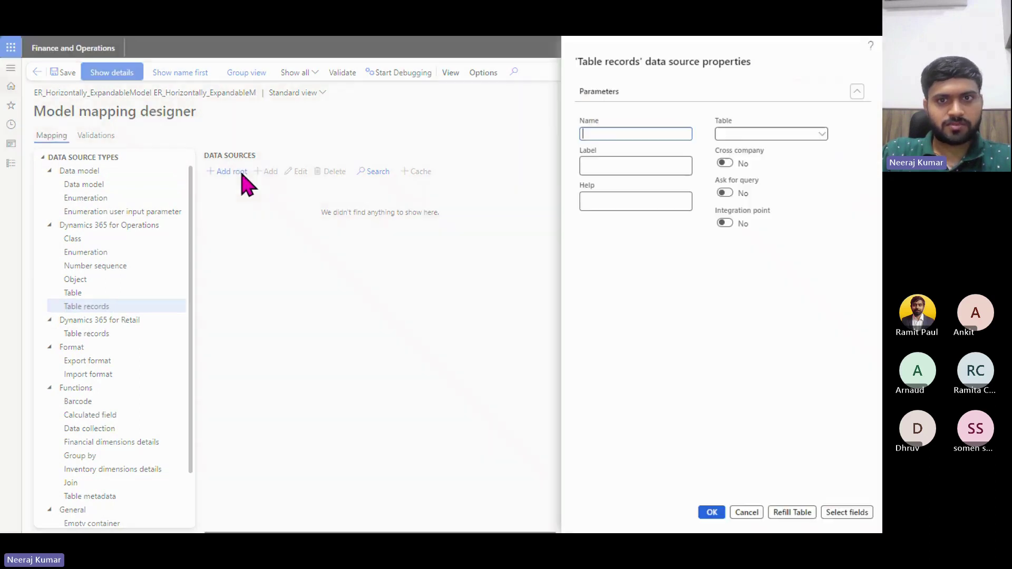
{"action": "left_click", "coordinate": [731, 135]}
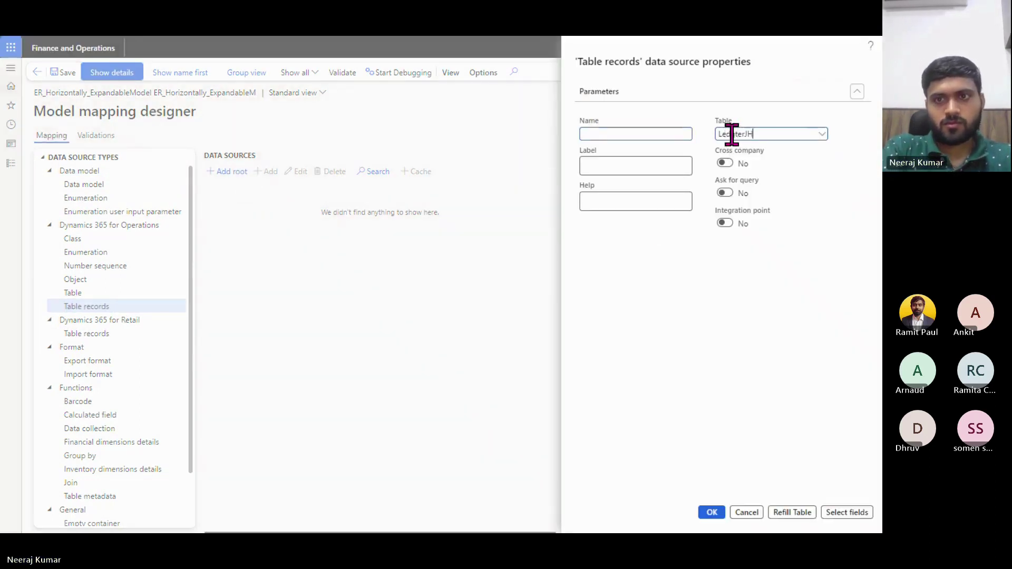
{"action": "type", "text": "Ledger."}
{"action": "key", "text": "BackSpace"}
{"action": "key", "text": "BackSpace"}
{"action": "key", "text": "BackSpace"}
{"action": "key", "text": "BackSpace"}
{"action": "type", "text": "ge"}
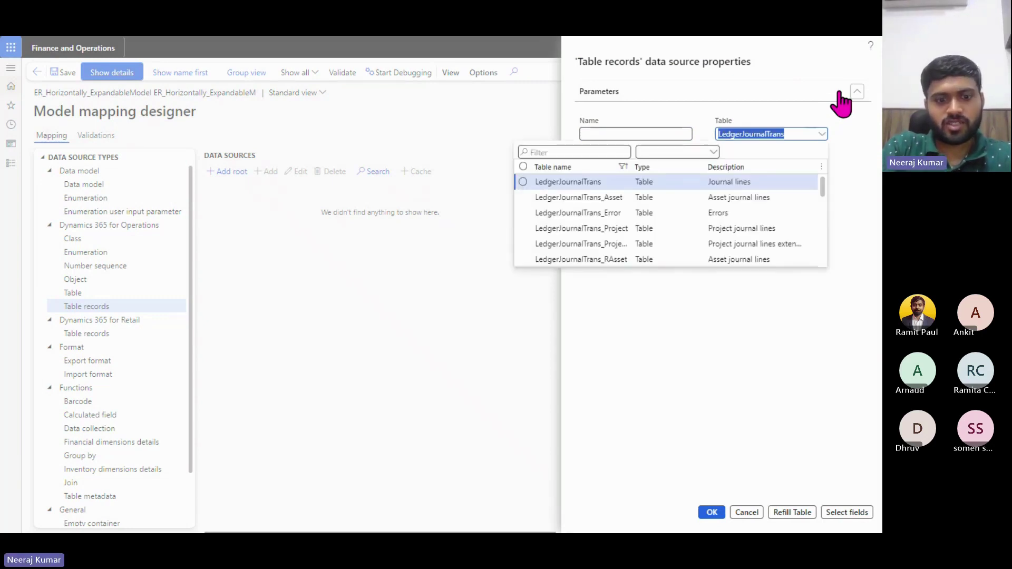
Name the table records data source LedgerJournalTrans, enable Ask for query, and add it to the mapping.
{"action": "key", "text": "Tab"}
{"action": "type", "text": "LedgerJournalTrans"}
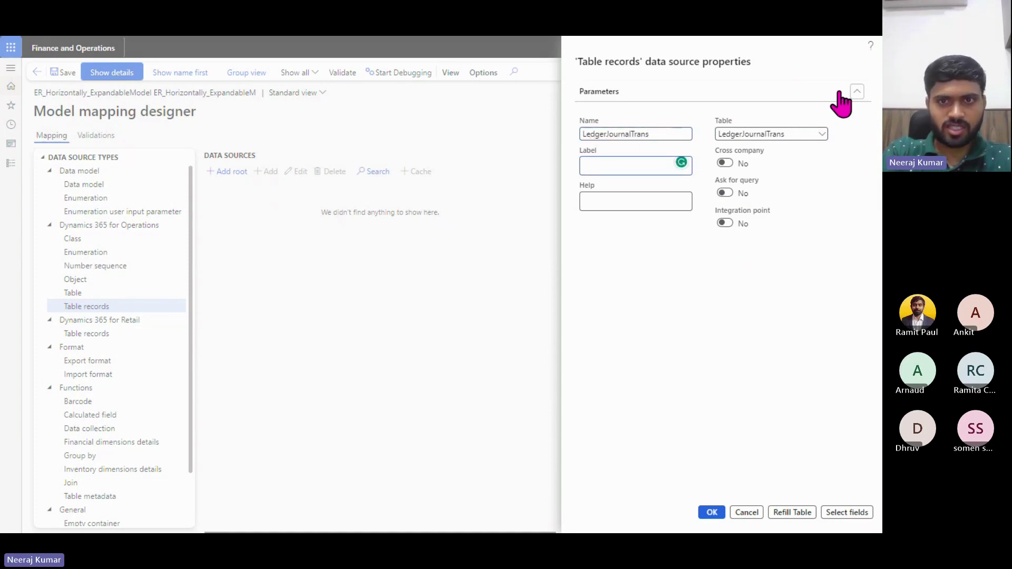
{"action": "key", "text": "Tab"}
{"action": "key", "text": "Tab"}
{"action": "key", "text": "Tab"}
{"action": "key", "text": "Tab"}
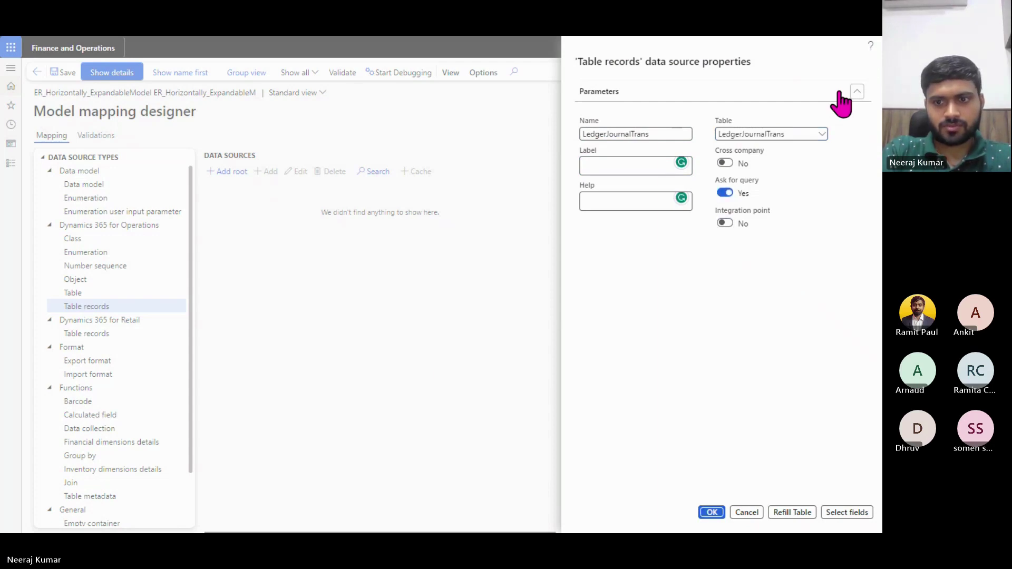
{"action": "key", "text": "Return"}
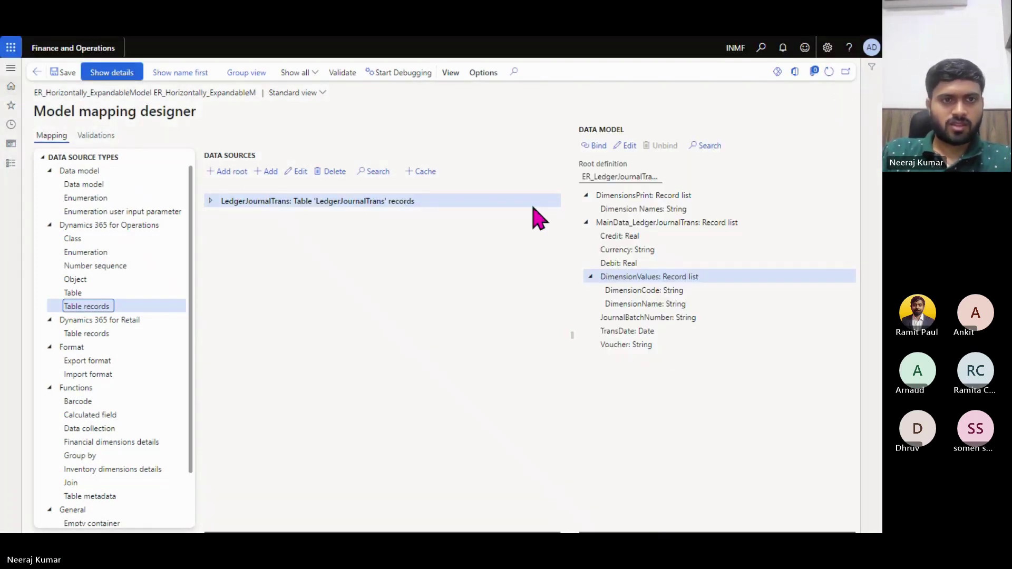
Widen the data sources area, switch it to group view, and expand LedgerJournalTrans to its categories.
{"action": "left_click", "coordinate": [217, 203]}
{"action": "left_click", "coordinate": [214, 203]}
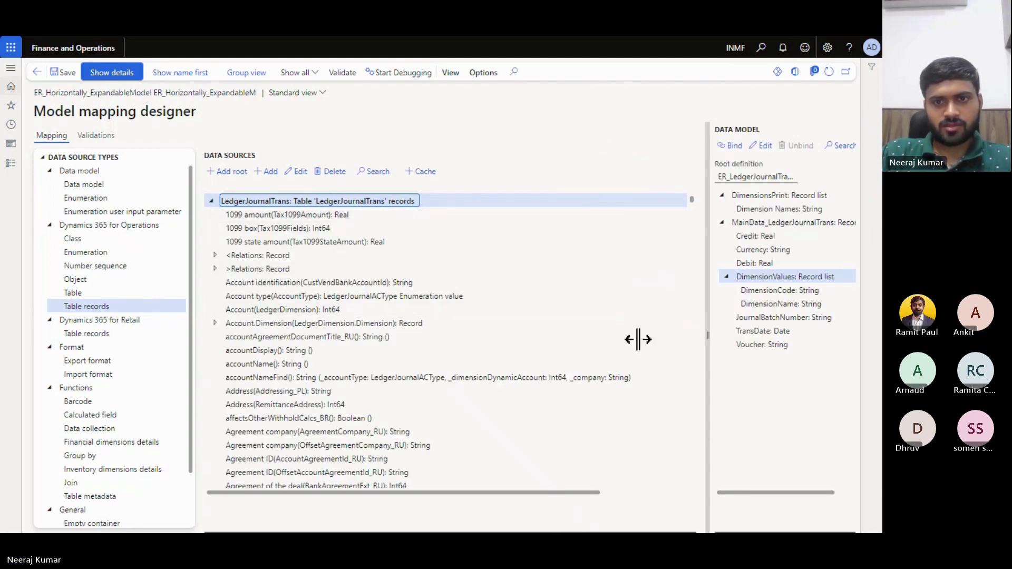
{"action": "left_click_drag", "start_coordinate": [708, 335], "coordinate": [631, 335]}
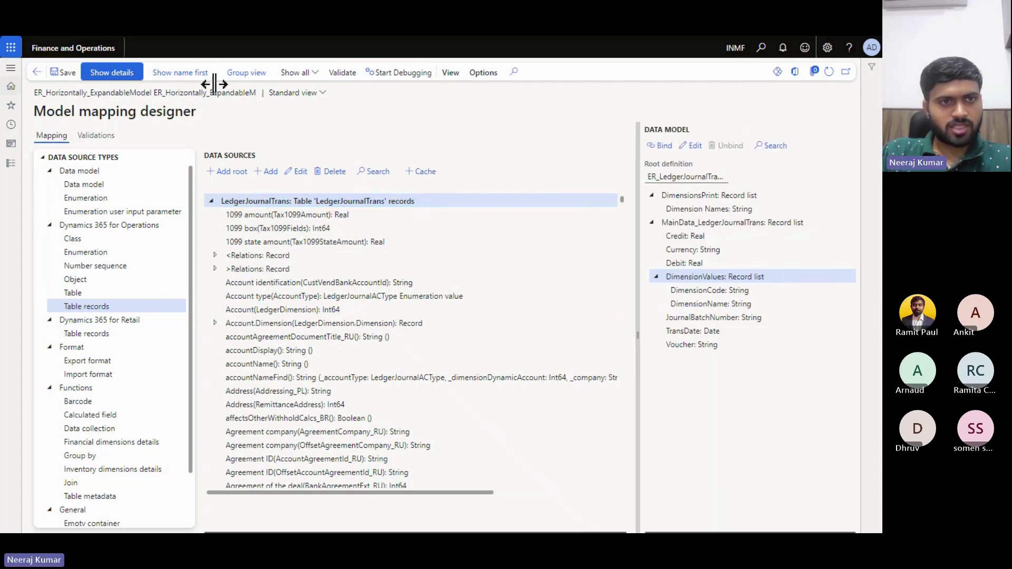
{"action": "left_click", "coordinate": [240, 79]}
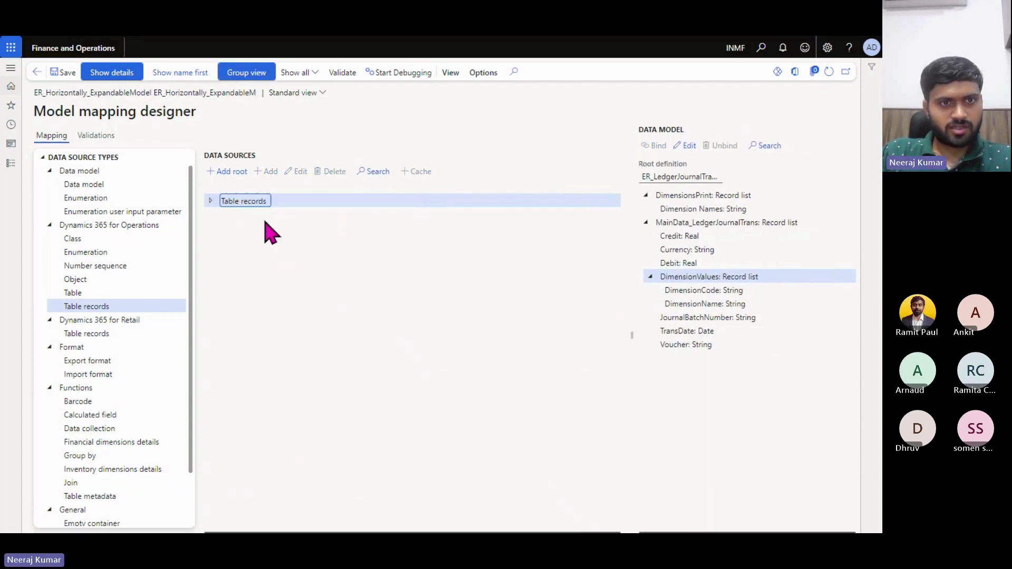
{"action": "left_click", "coordinate": [210, 201]}
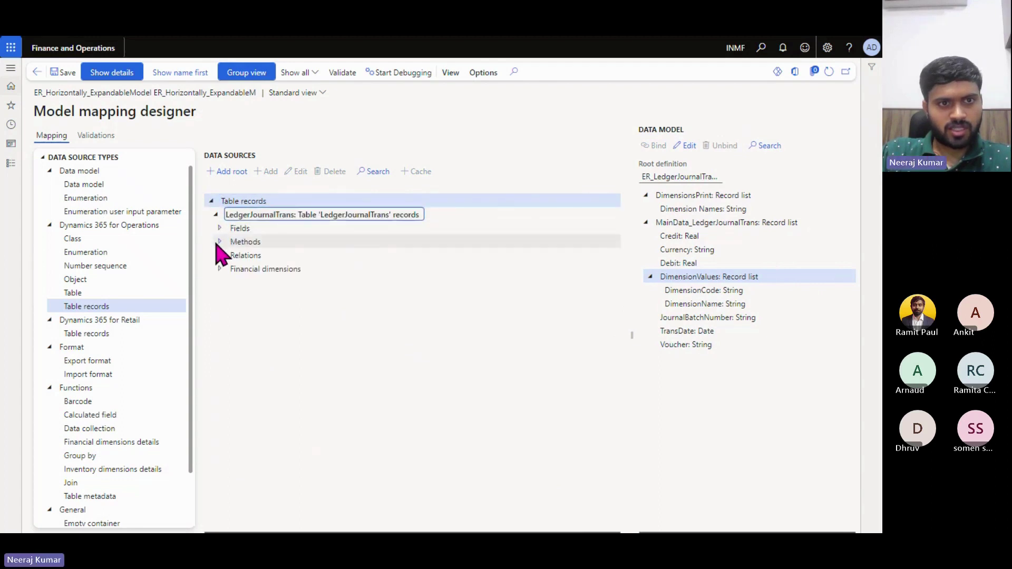
Expand the Financial dimensions of LedgerJournalTrans down through Account.Dimension(LedgerDimension.Dimension) to Main account and dimensions.
{"action": "left_click_drag", "start_coordinate": [230, 271], "coordinate": [301, 274]}
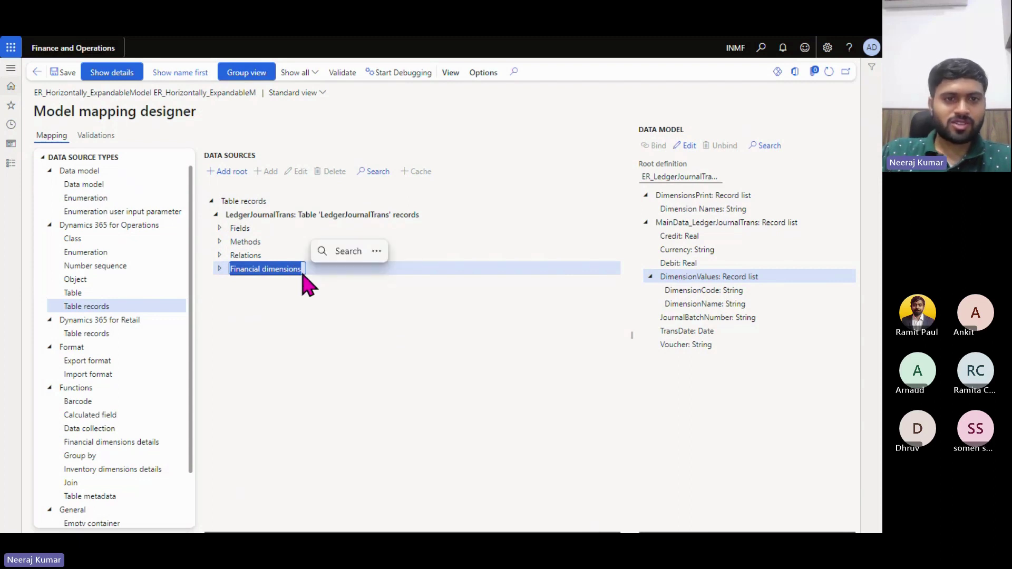
{"action": "left_click", "coordinate": [296, 273]}
{"action": "triple_click", "coordinate": [296, 273]}
{"action": "left_click", "coordinate": [294, 274]}
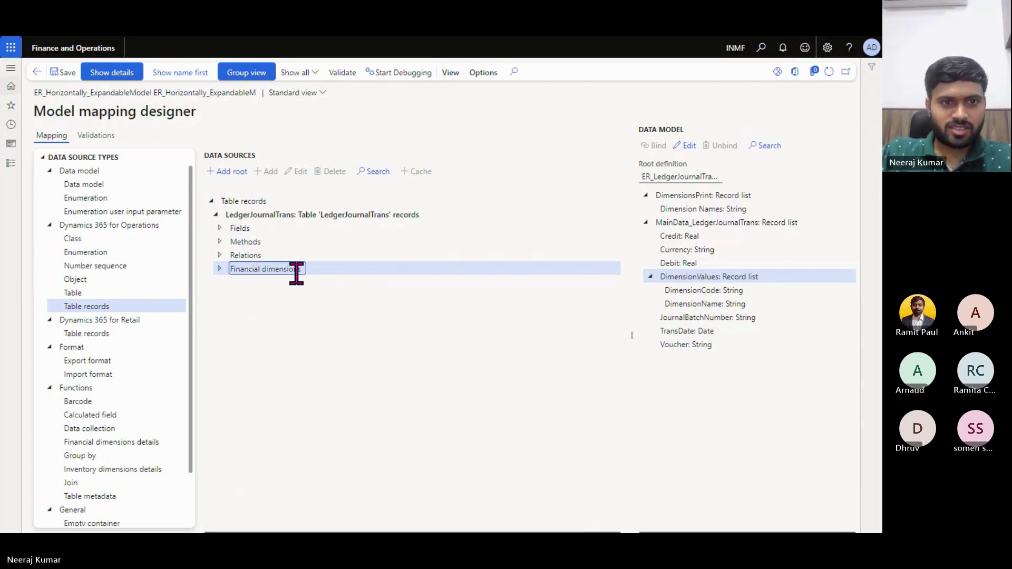
{"action": "double_click", "coordinate": [290, 274]}
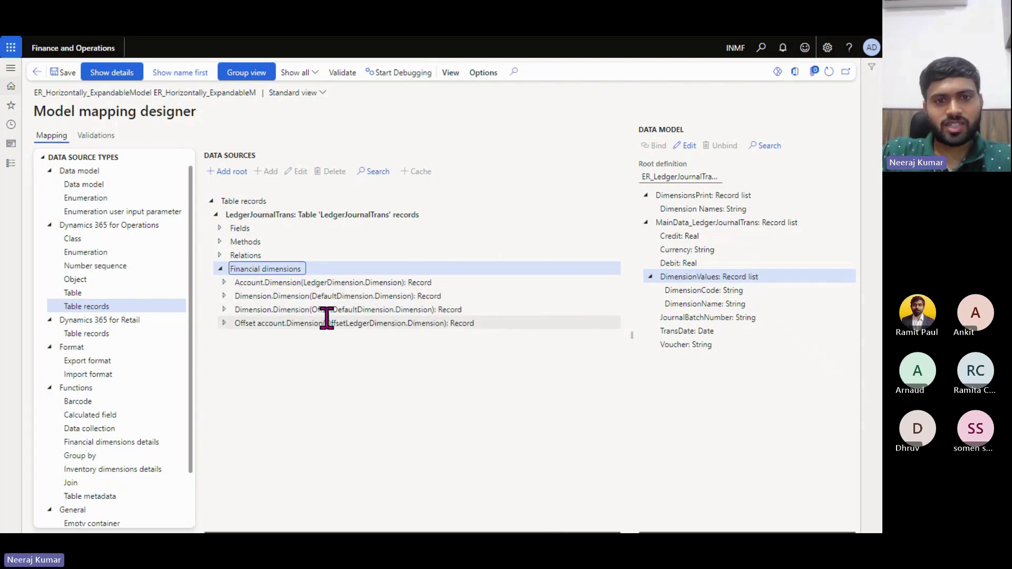
{"action": "left_click", "coordinate": [306, 283]}
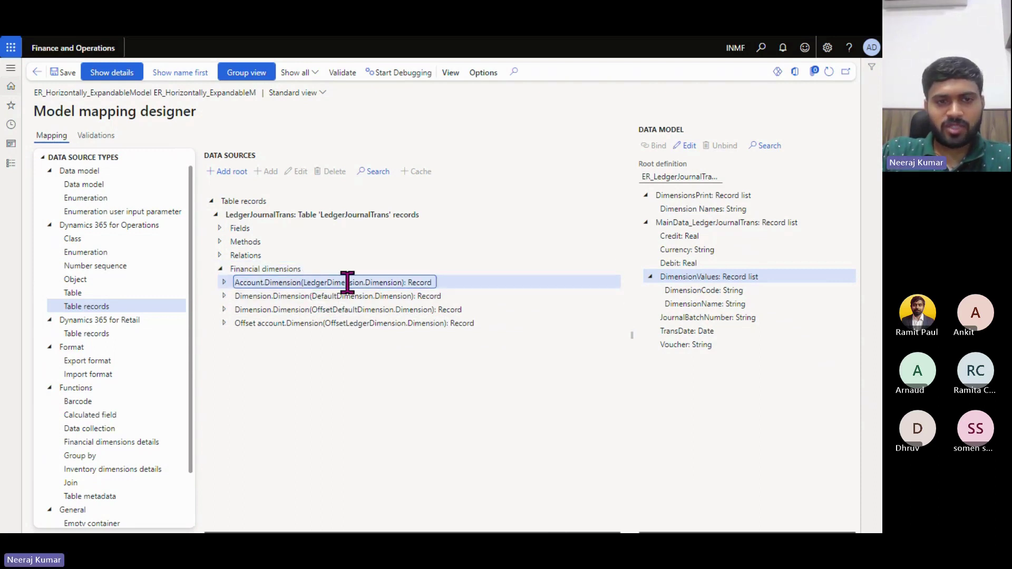
{"action": "left_click", "coordinate": [224, 283]}
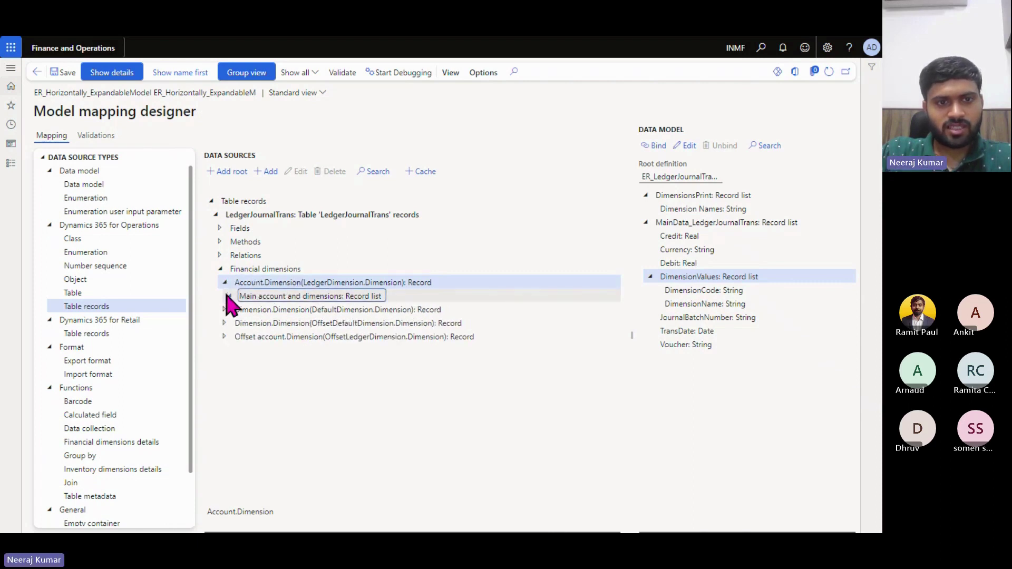
{"action": "left_click", "coordinate": [228, 296]}
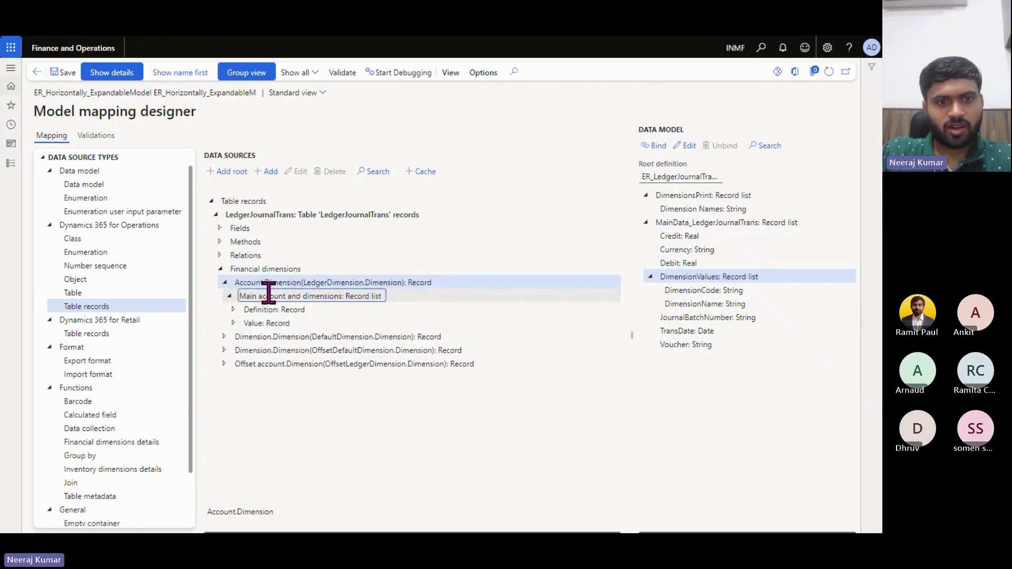
Examine the fields of the Definition record under Main account and dimensions, especially Name and Report column name.
{"action": "left_click", "coordinate": [234, 311]}
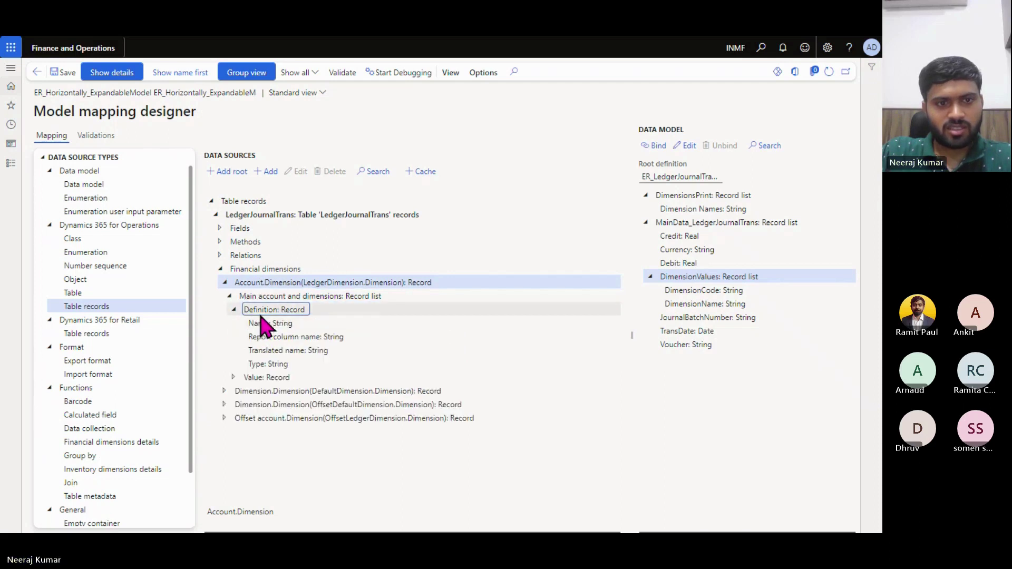
{"action": "left_click", "coordinate": [263, 323]}
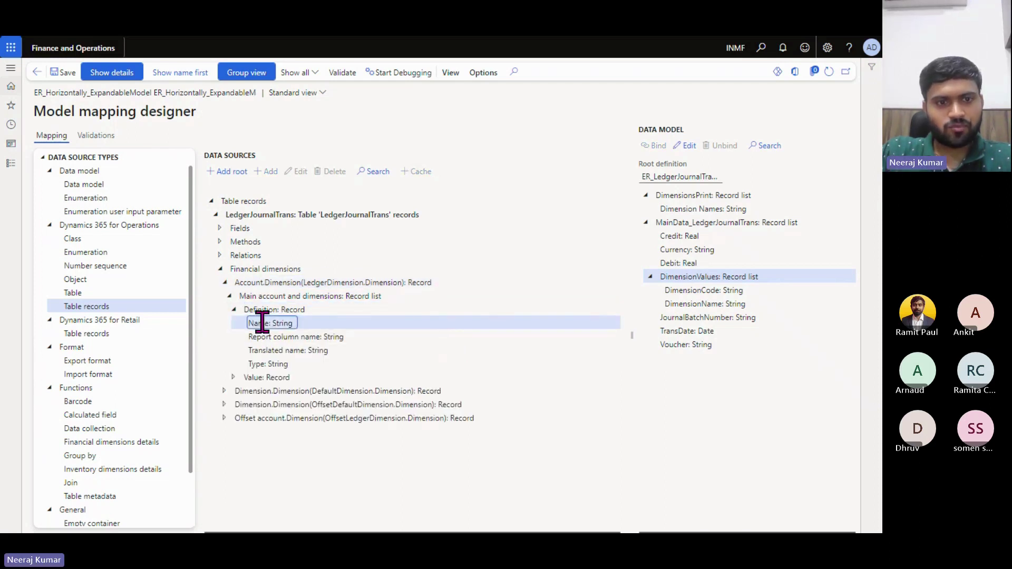
{"action": "double_click", "coordinate": [263, 337]}
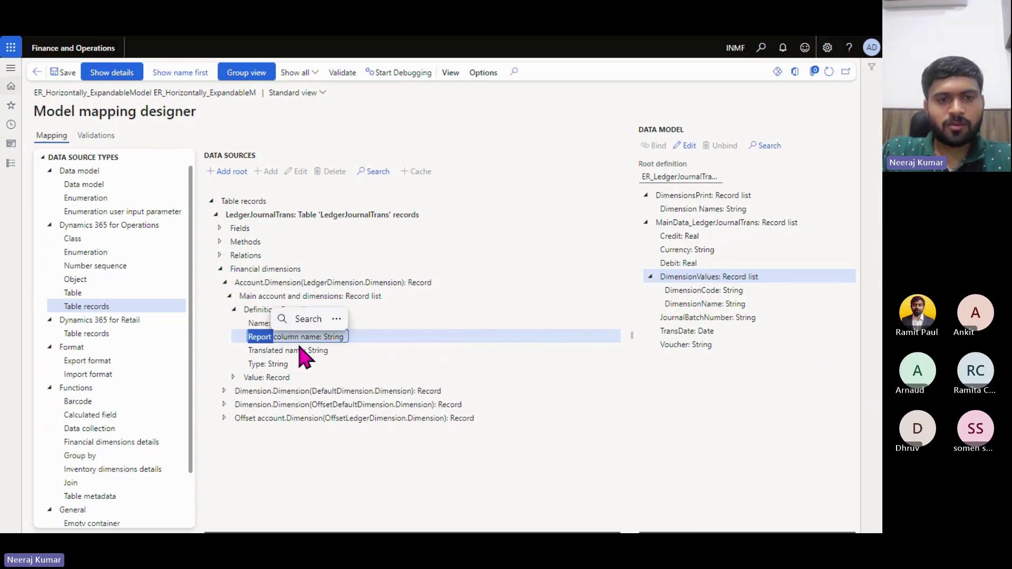
{"action": "double_click", "coordinate": [315, 340]}
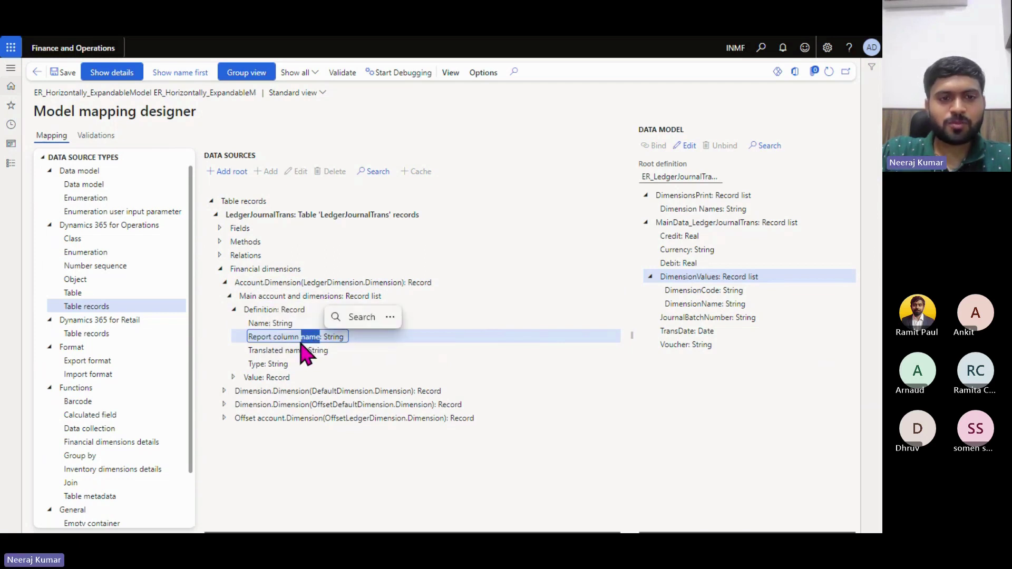
{"action": "left_click", "coordinate": [298, 339]}
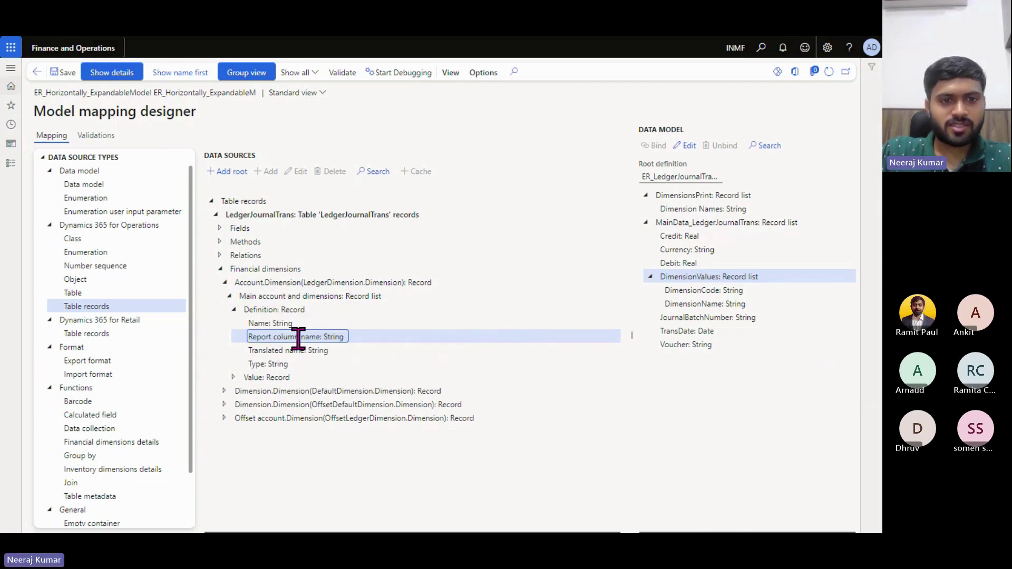
{"action": "double_click", "coordinate": [265, 339]}
{"action": "left_click", "coordinate": [264, 339]}
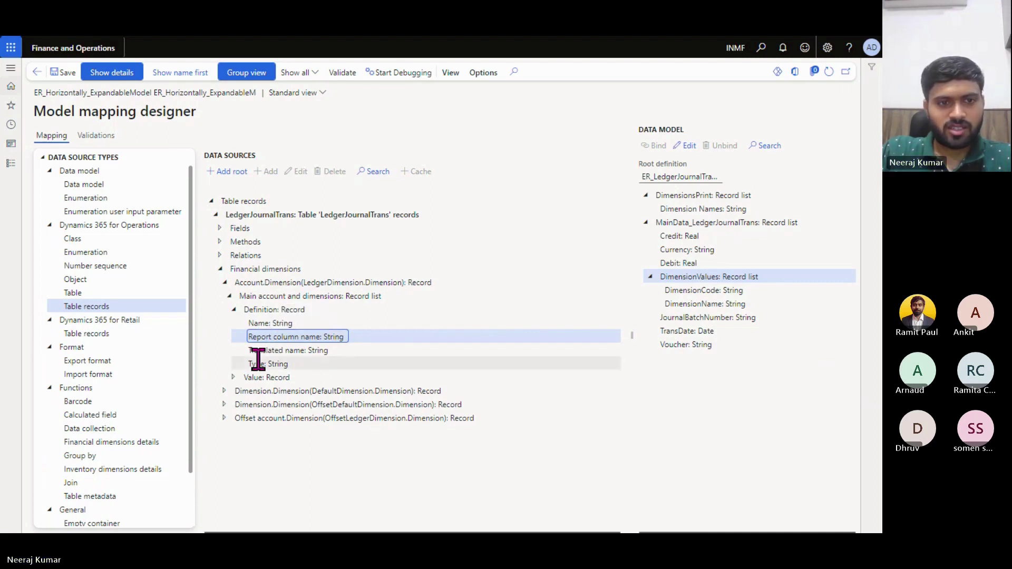
Expand the Value record under Main account and dimensions and examine its Code and Description fields alongside the Definition fields.
{"action": "left_click", "coordinate": [233, 377]}
{"action": "left_click", "coordinate": [261, 392]}
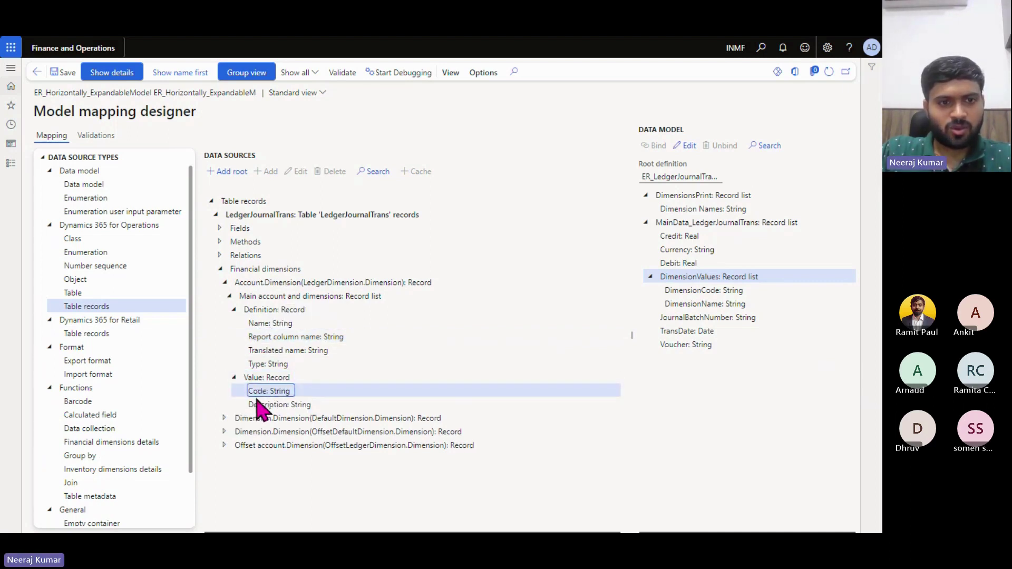
{"action": "left_click", "coordinate": [262, 403]}
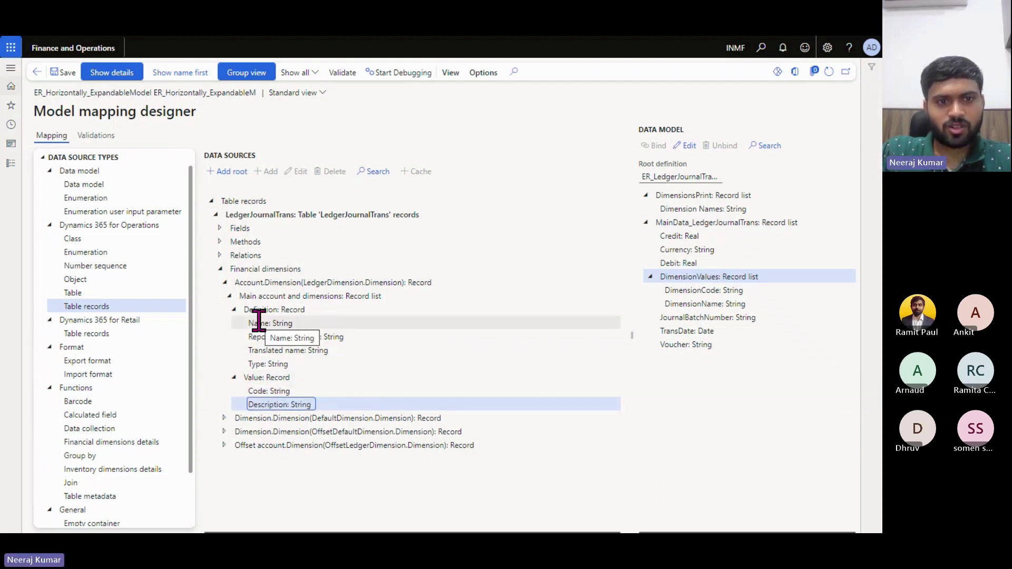
{"action": "left_click", "coordinate": [275, 390]}
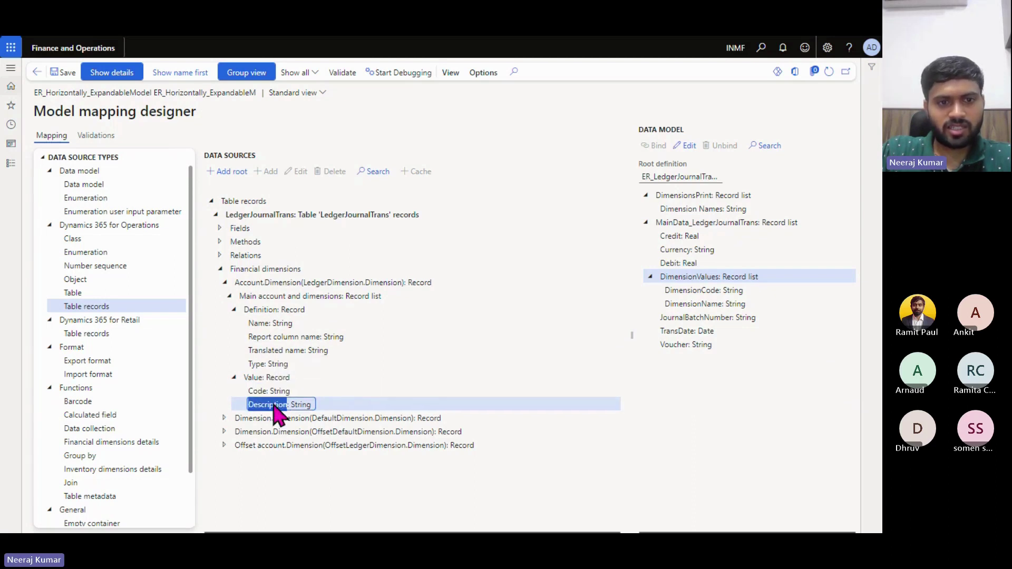
{"action": "left_click", "coordinate": [275, 404]}
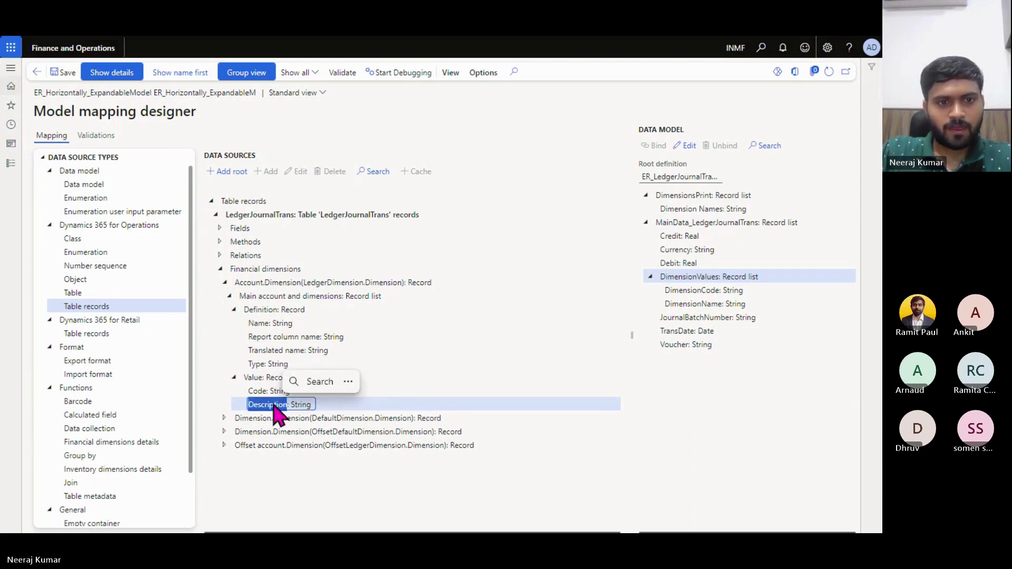
{"action": "left_click", "coordinate": [273, 338]}
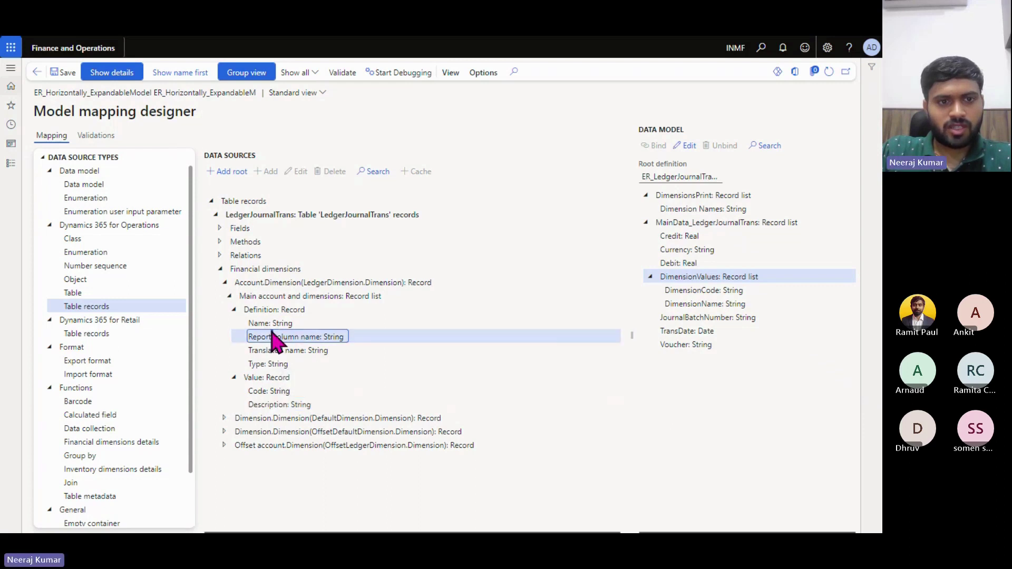
{"action": "left_click", "coordinate": [256, 323]}
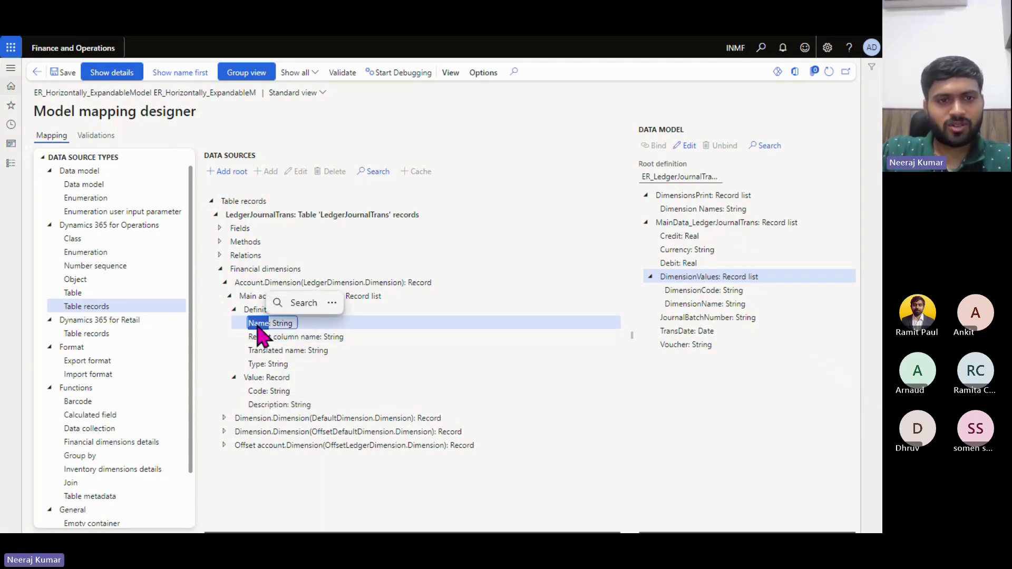
{"action": "left_click", "coordinate": [257, 325]}
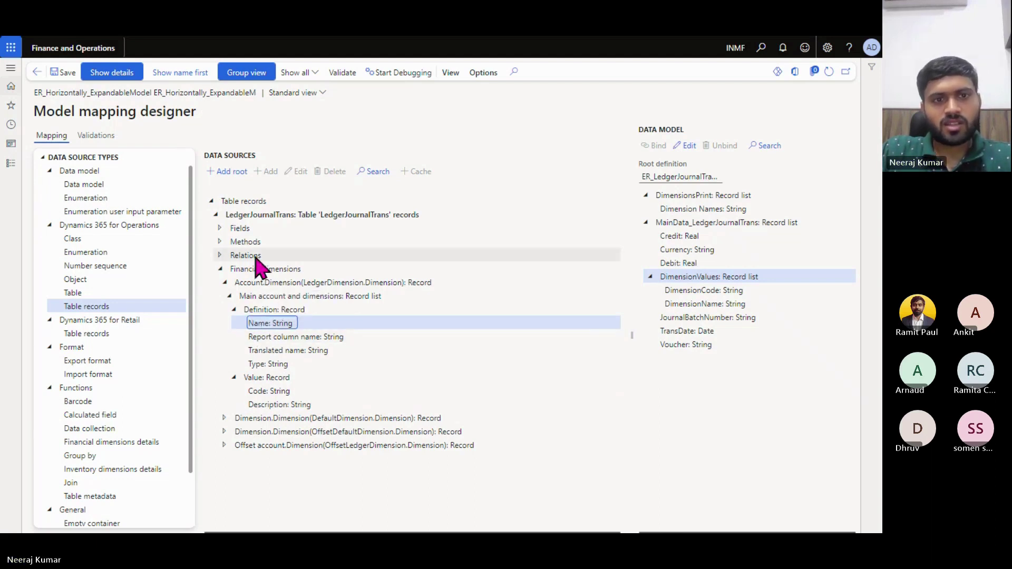
Bind MainData_LedgerJournalTrans to the LedgerJournalTrans table records, and DimensionValues to the Main account and dimensions record list under Account.Dimension.
{"action": "left_click", "coordinate": [269, 215]}
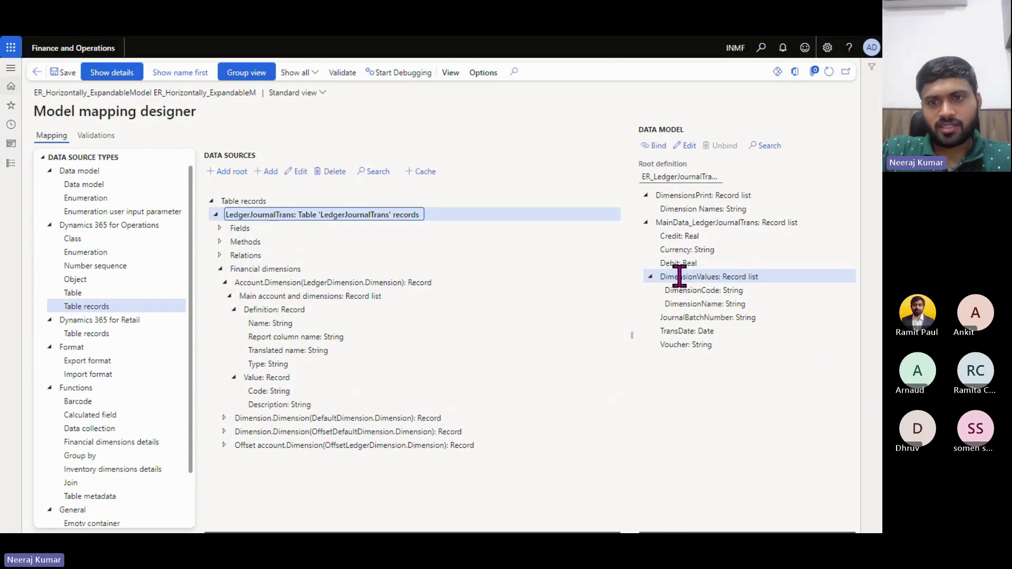
{"action": "left_click", "coordinate": [693, 222]}
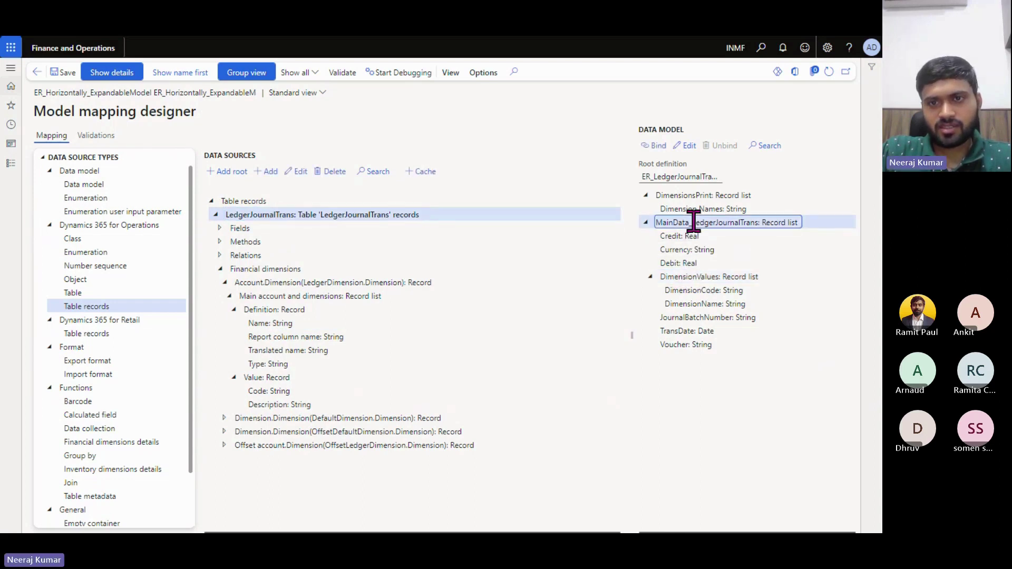
{"action": "left_click", "coordinate": [657, 148]}
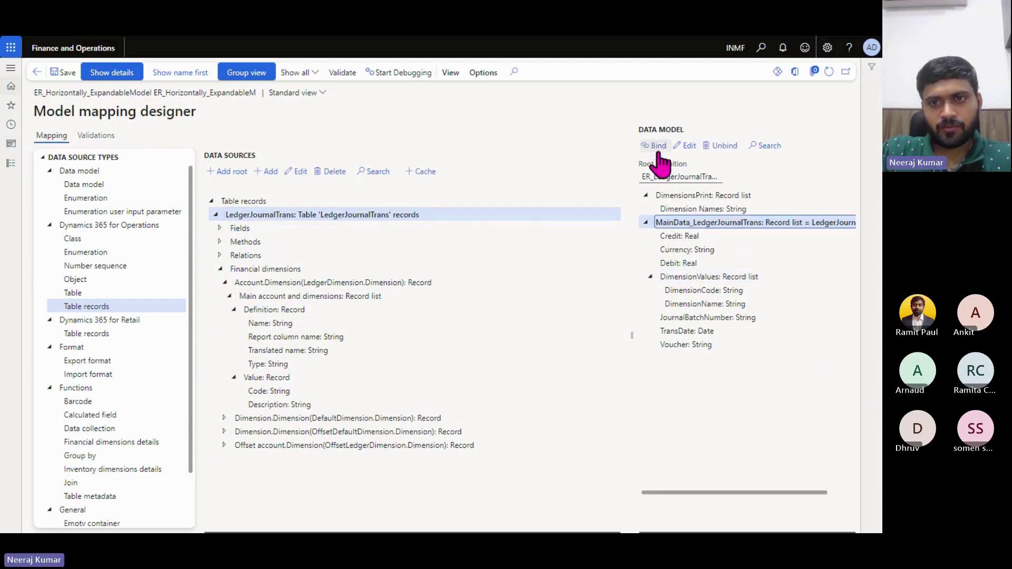
{"action": "left_click", "coordinate": [680, 276]}
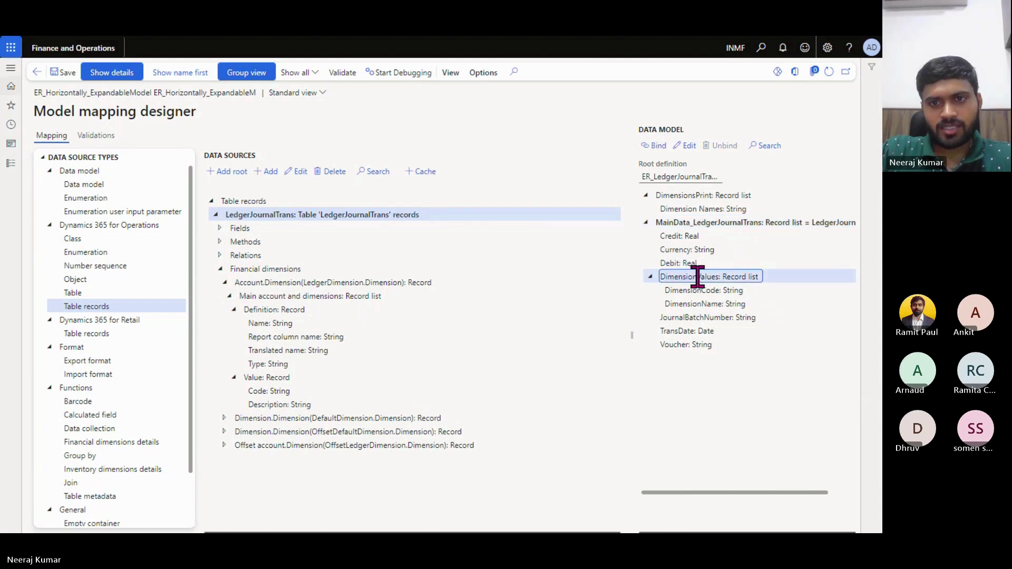
{"action": "left_click", "coordinate": [302, 295]}
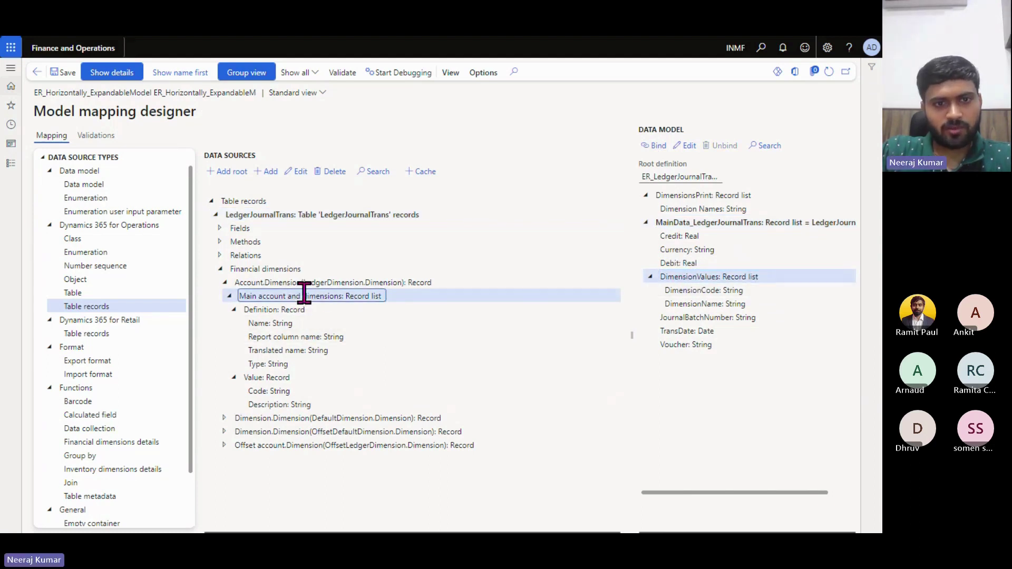
{"action": "left_click", "coordinate": [653, 145]}
Bind DimensionCode to the Value record's Code field and DimensionName to its Description field.
{"action": "left_click", "coordinate": [694, 290]}
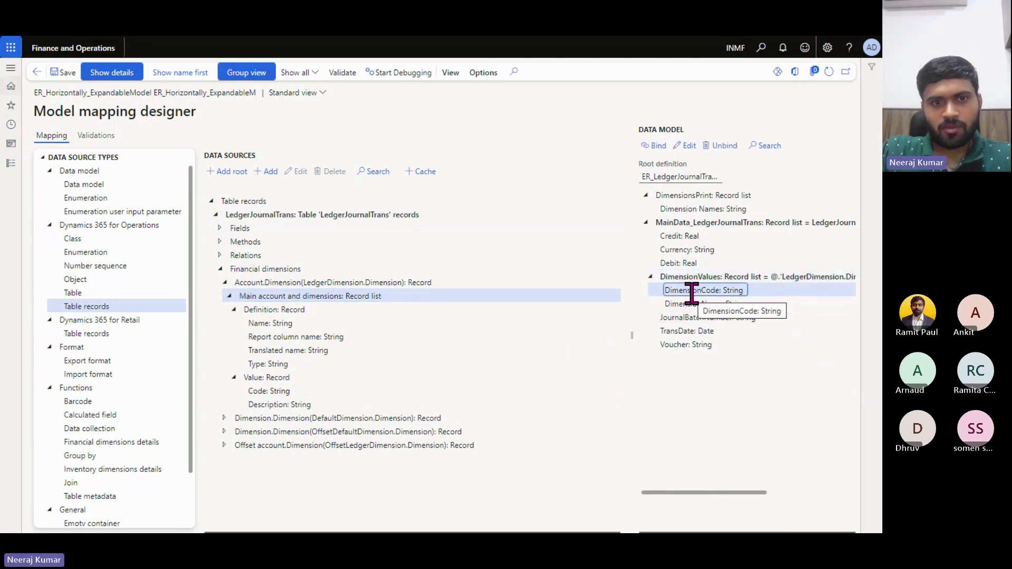
{"action": "left_click", "coordinate": [282, 391]}
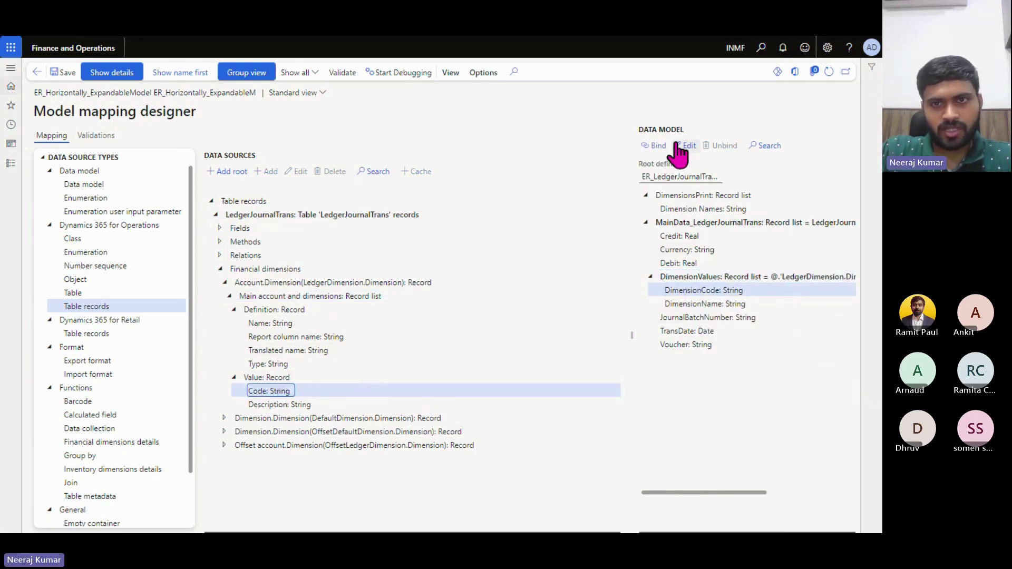
{"action": "left_click", "coordinate": [653, 145]}
{"action": "left_click", "coordinate": [708, 304]}
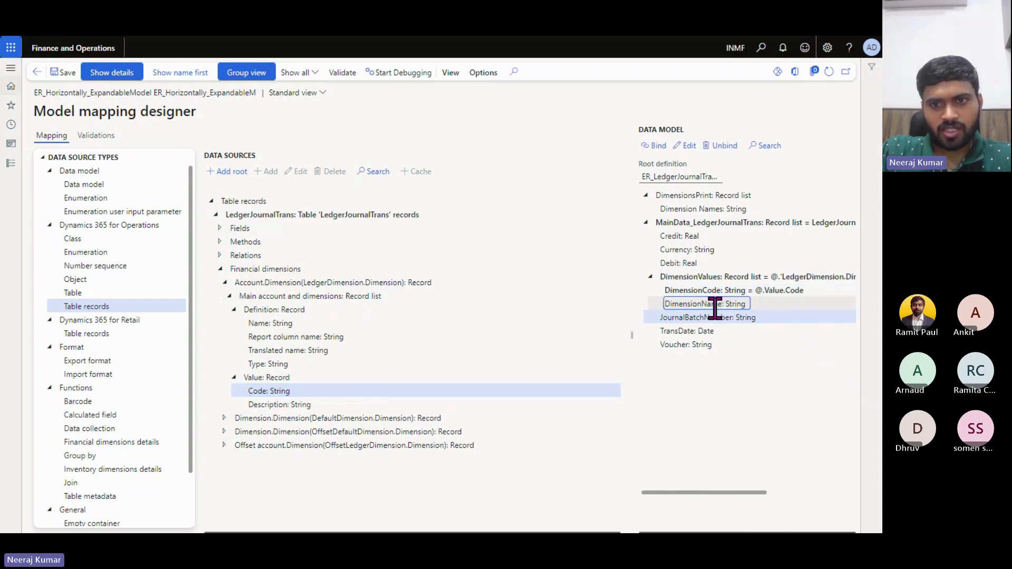
{"action": "left_click", "coordinate": [291, 403]}
{"action": "left_click", "coordinate": [655, 145]}
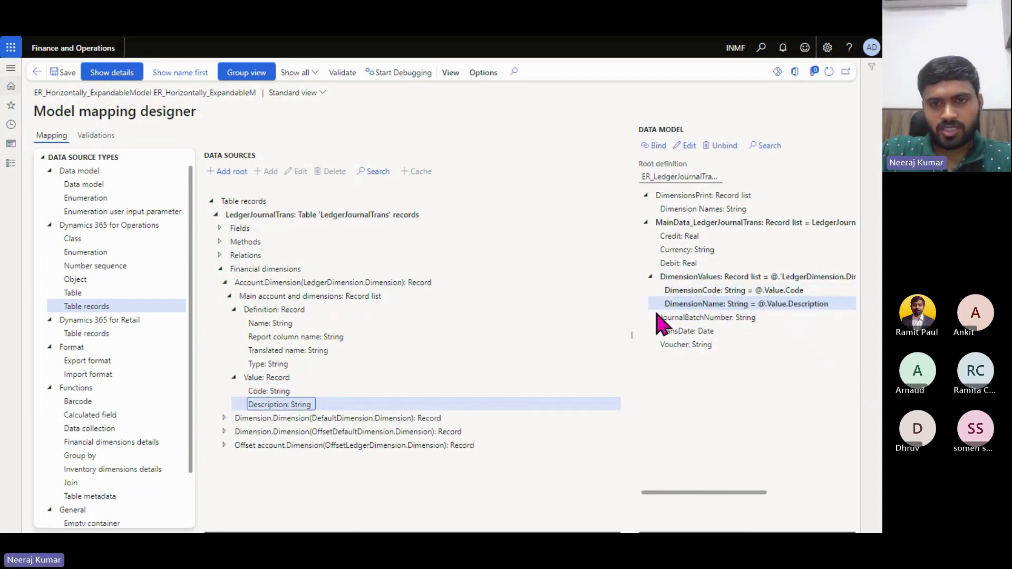
Widen the data model area, search the LedgerJournalTrans fields for "batch", and bind JournalBatchNumber to Journal batch number(JournalNum).
{"action": "left_click_drag", "start_coordinate": [632, 329], "coordinate": [577, 330]}
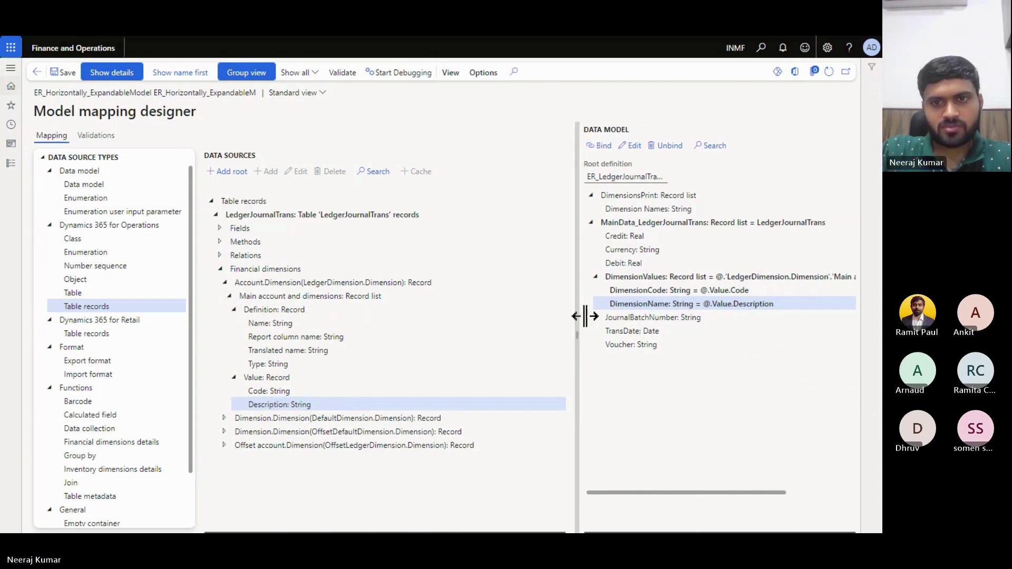
{"action": "left_click", "coordinate": [648, 318]}
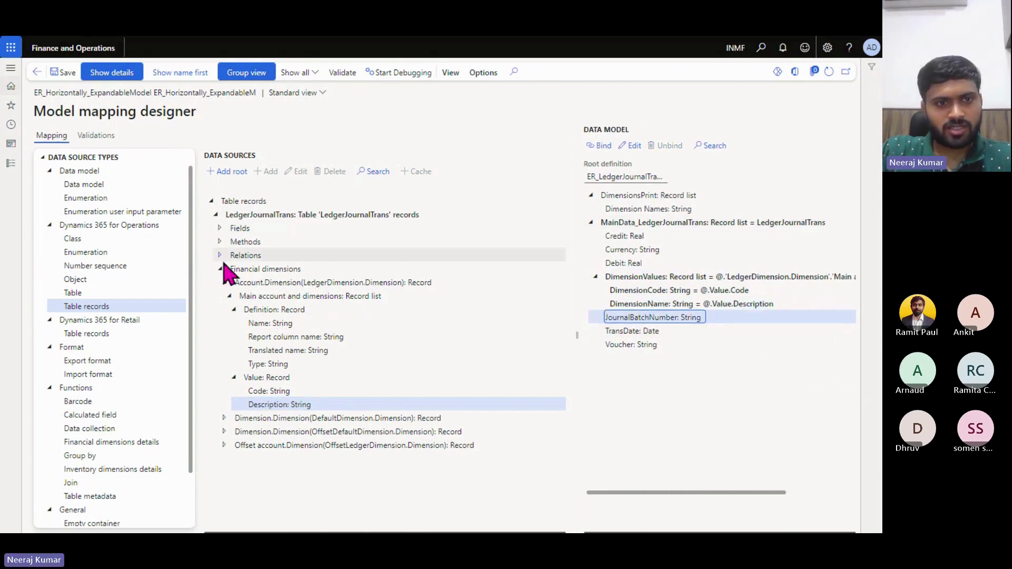
{"action": "left_click", "coordinate": [219, 228]}
{"action": "key", "text": "ctrl+f"}
{"action": "type", "text": "bat"}
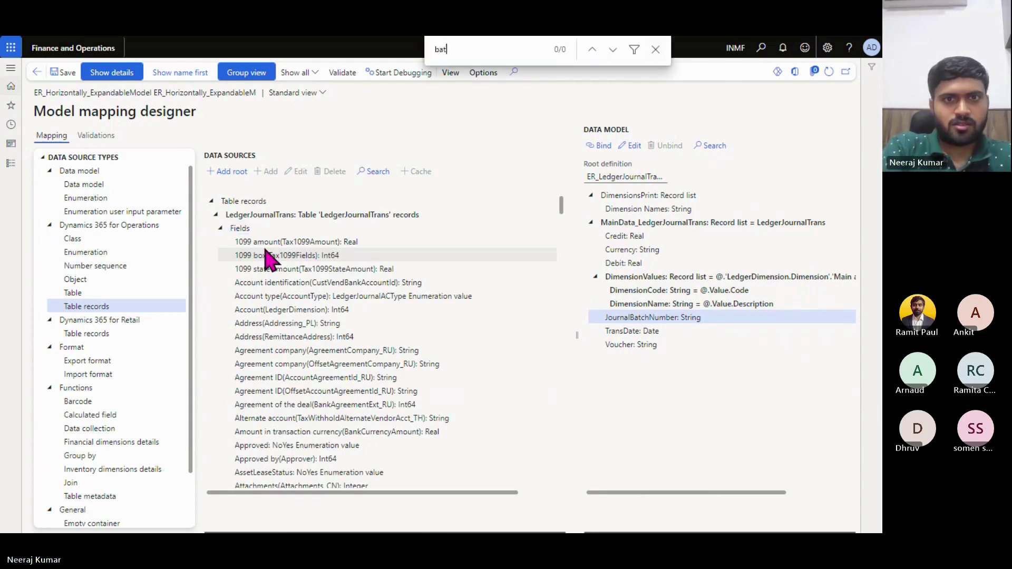
{"action": "type", "text": "ch"}
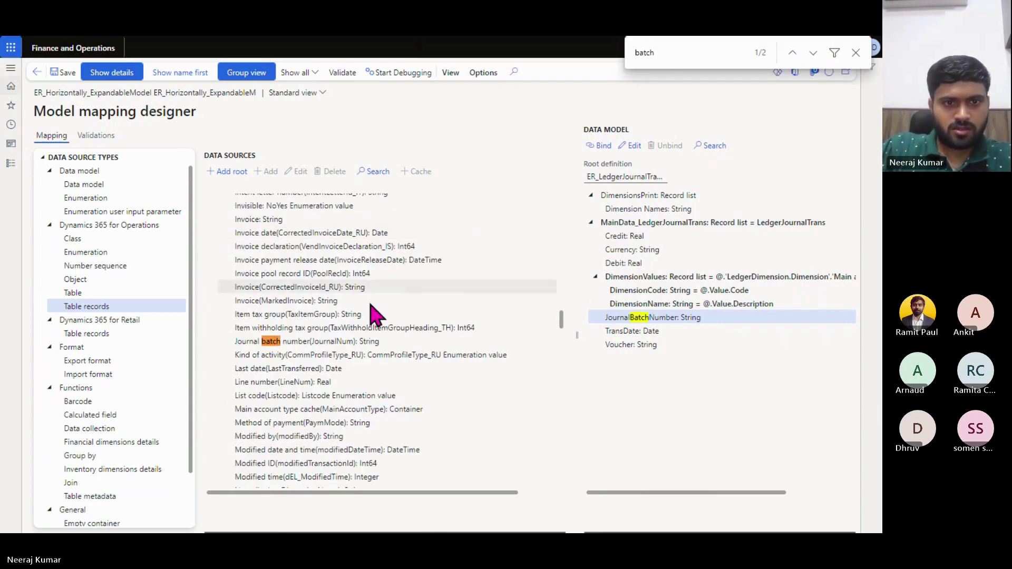
{"action": "left_click", "coordinate": [338, 341]}
{"action": "left_click", "coordinate": [626, 304]}
{"action": "left_click", "coordinate": [627, 317]}
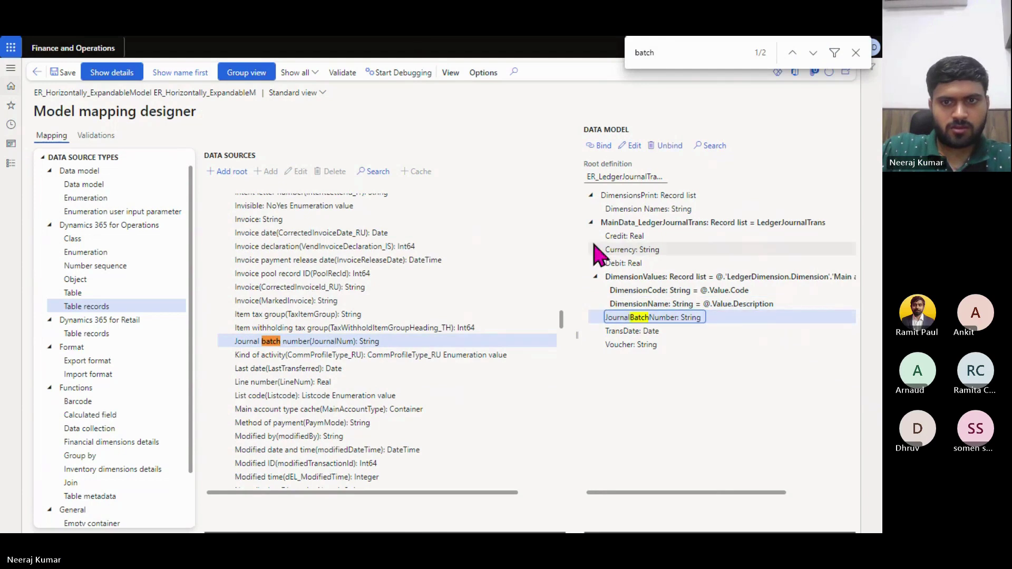
{"action": "left_click", "coordinate": [599, 146]}
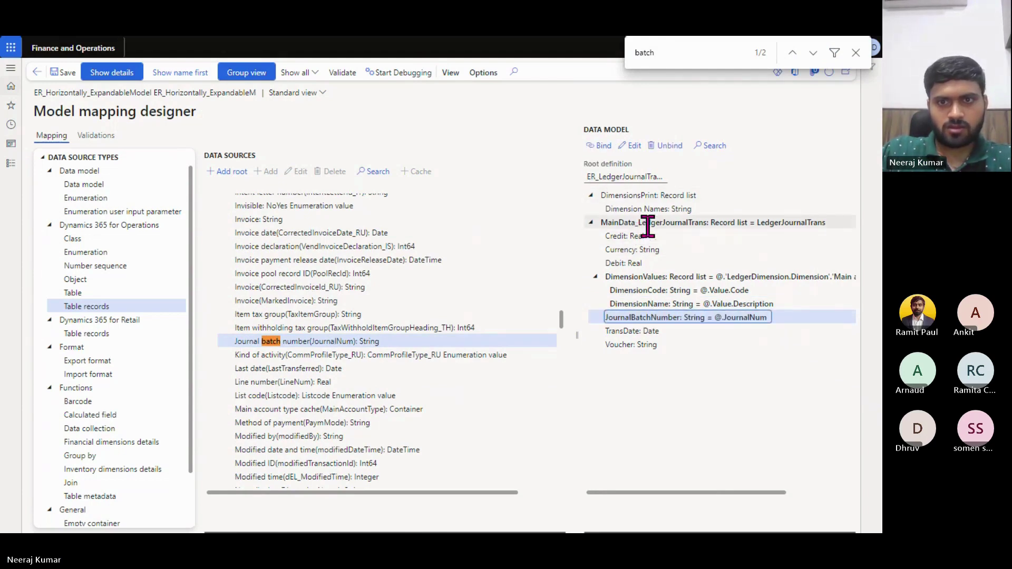
Search the LedgerJournalTrans fields for "vouch" and bind the model's Voucher node to the Voucher string field.
{"action": "left_click", "coordinate": [647, 250]}
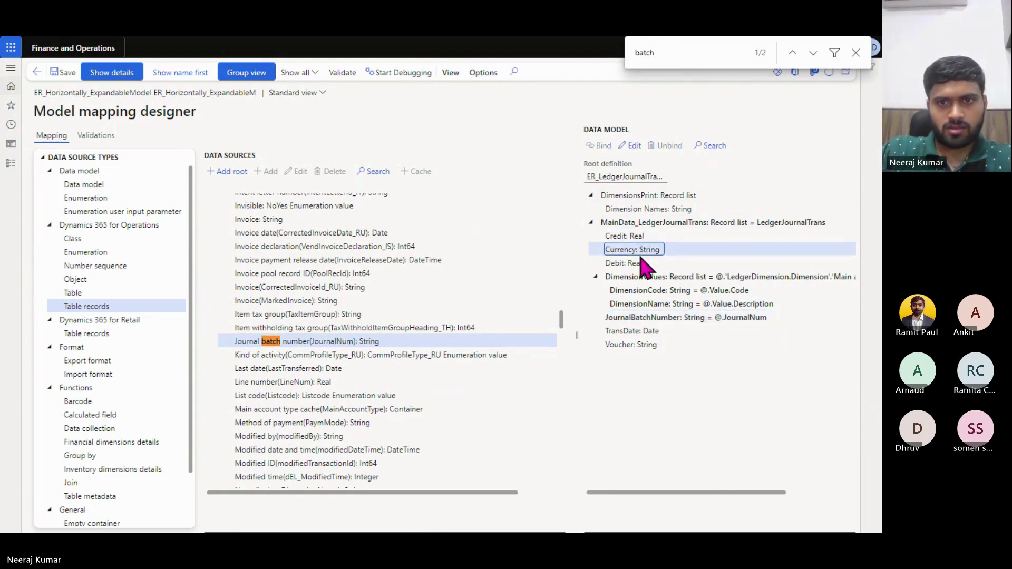
{"action": "left_click", "coordinate": [656, 344]}
{"action": "type", "text": "v"}
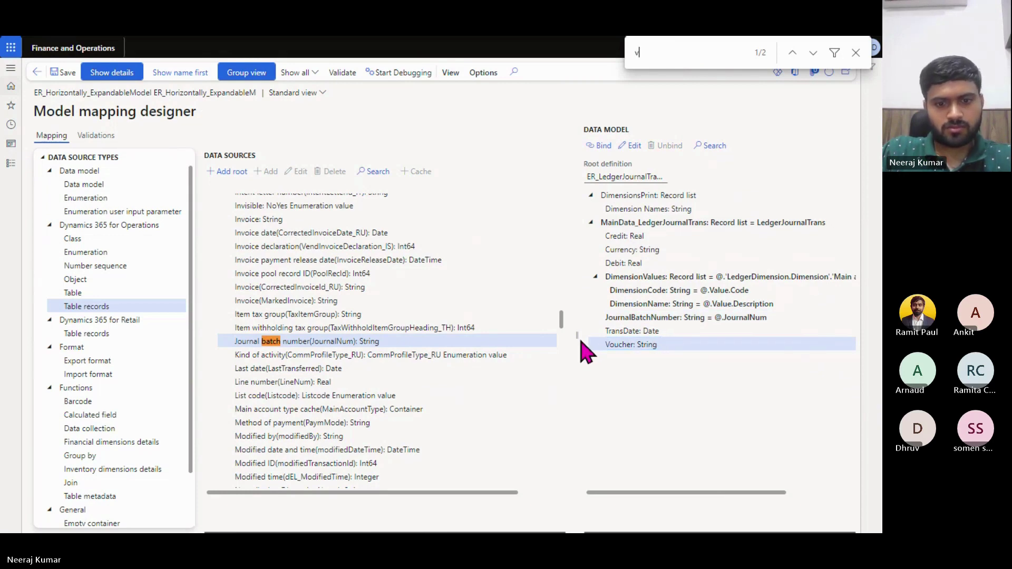
{"action": "type", "text": "ouch"}
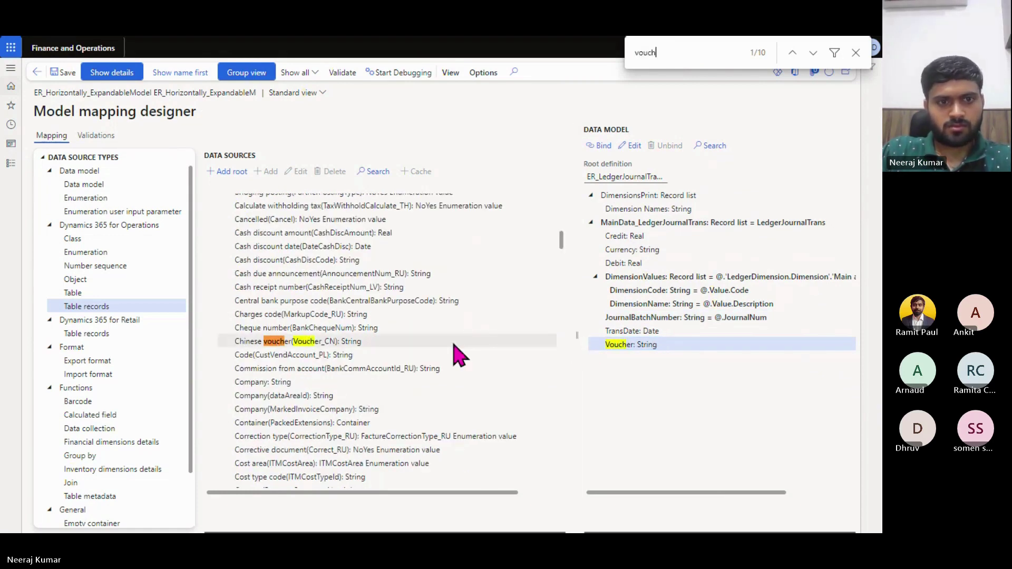
{"action": "key", "text": "Return"}
{"action": "key", "text": "Return"}
{"action": "key", "text": "Return"}
{"action": "key", "text": "Return"}
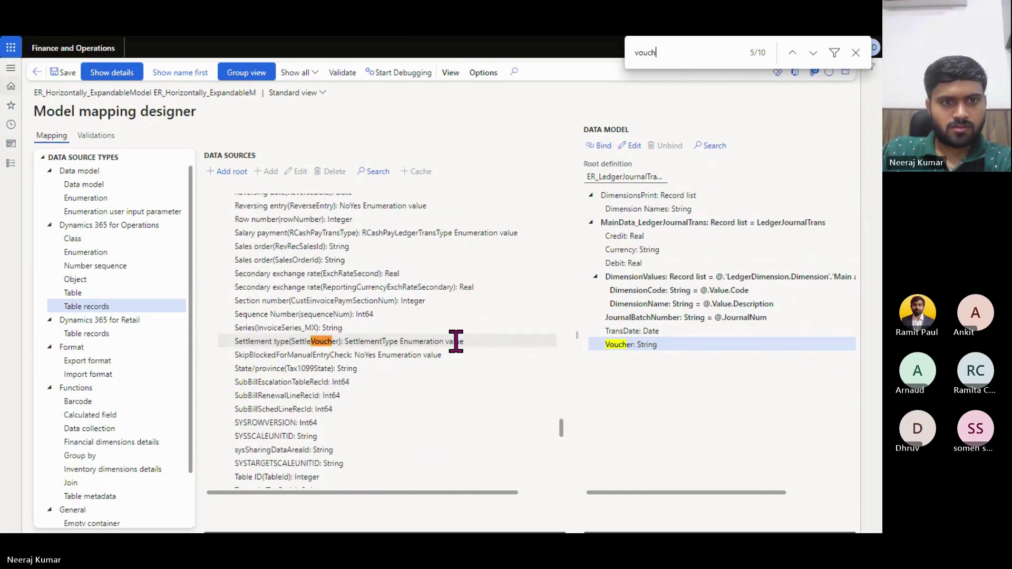
{"action": "left_click", "coordinate": [401, 435]}
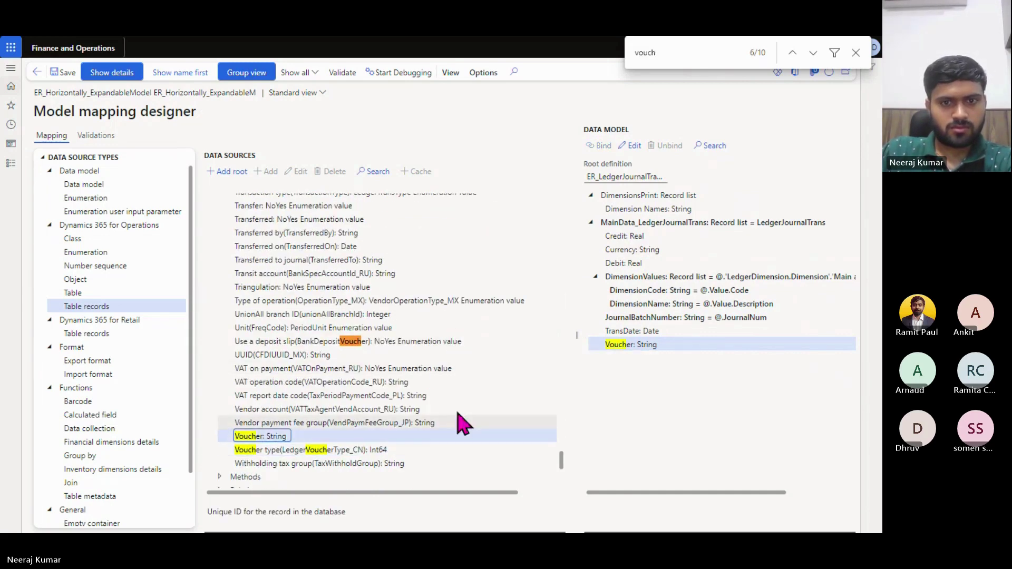
{"action": "left_click", "coordinate": [595, 153]}
Search the LedgerJournalTrans fields for "date" and bind the model's TransDate node to Date(TransDate).
{"action": "left_click", "coordinate": [629, 331]}
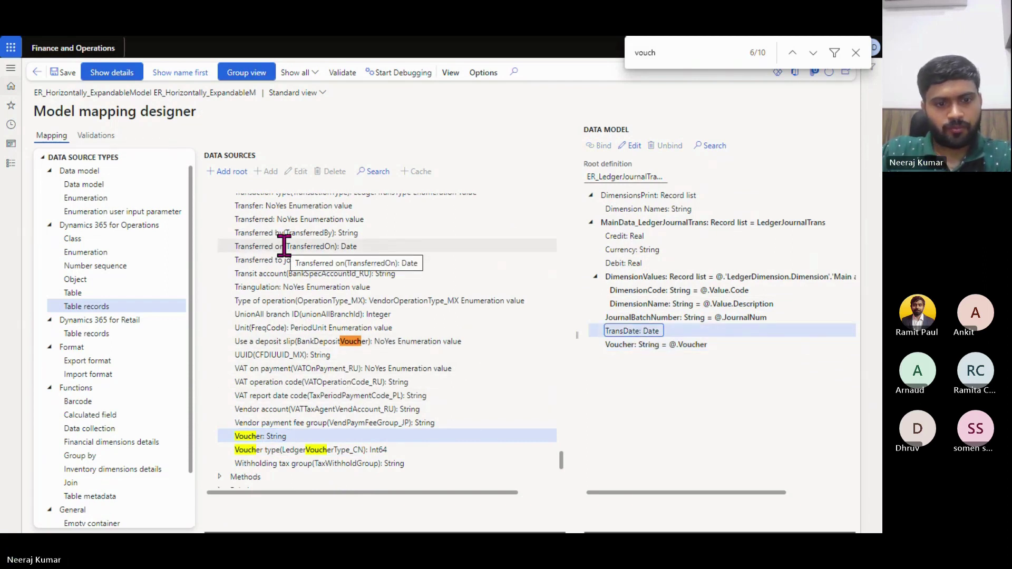
{"action": "key", "text": "ctrl+f"}
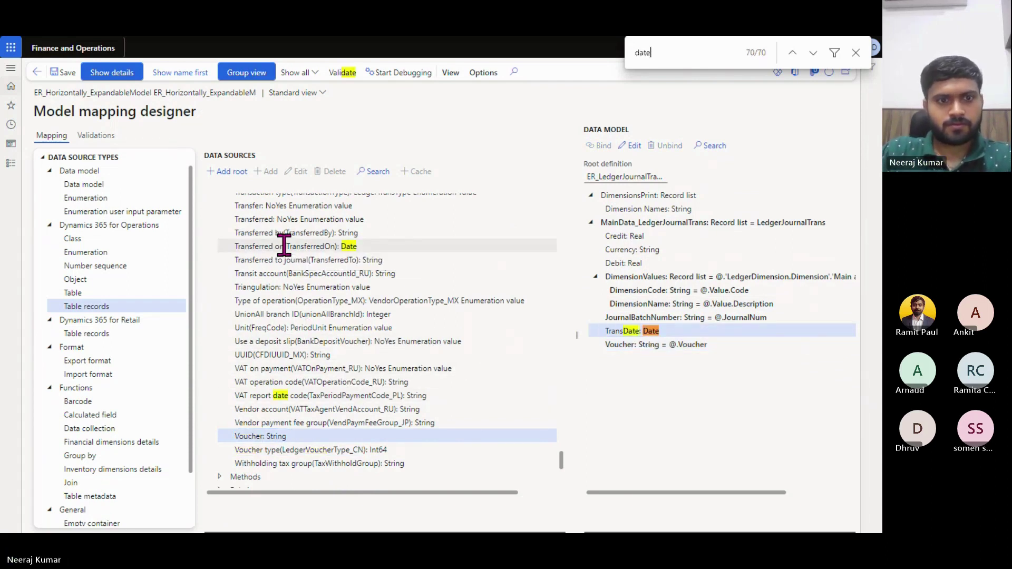
{"action": "key", "text": "Return"}
{"action": "key", "text": "Return"}
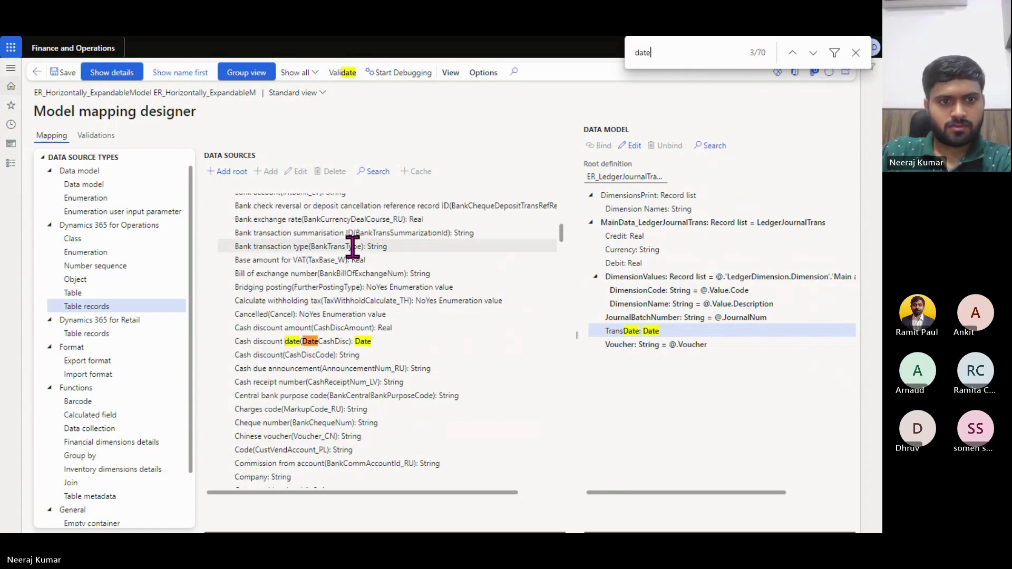
{"action": "key", "text": "Return"}
{"action": "key", "text": "Return"}
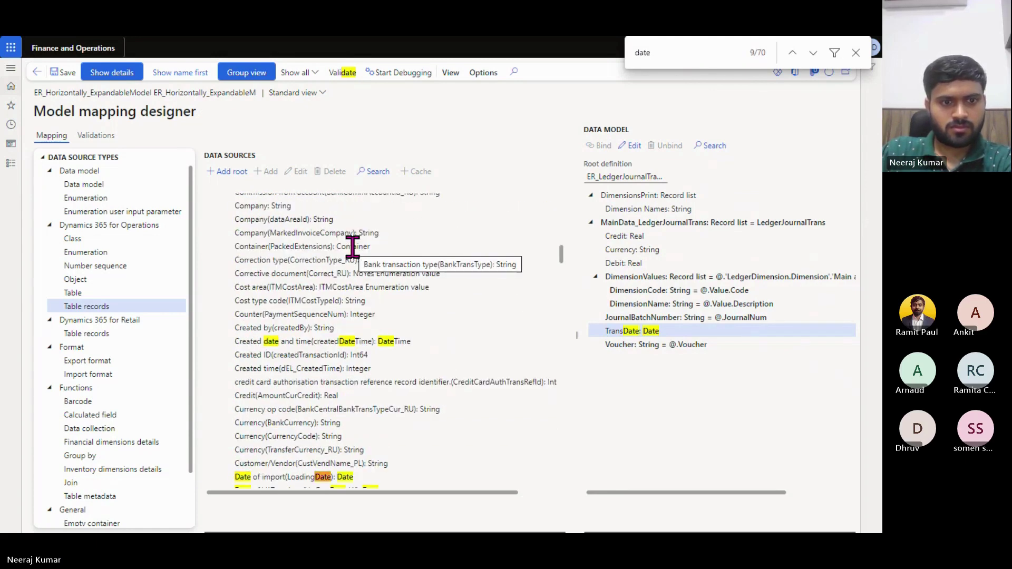
{"action": "key", "text": "Return"}
{"action": "key", "text": "Return"}
{"action": "key", "text": "Return"}
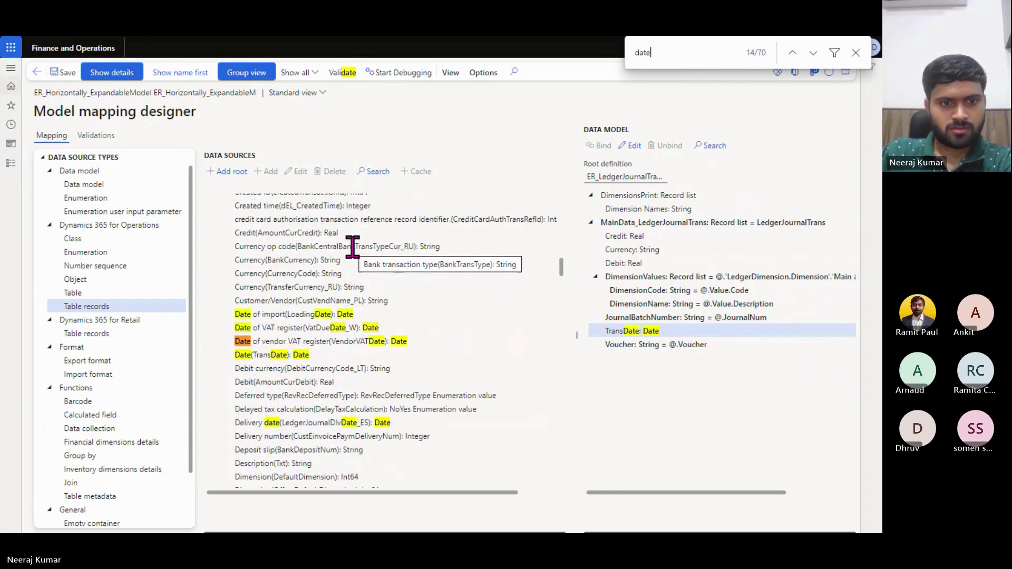
{"action": "left_click", "coordinate": [322, 357]}
{"action": "left_click", "coordinate": [649, 331]}
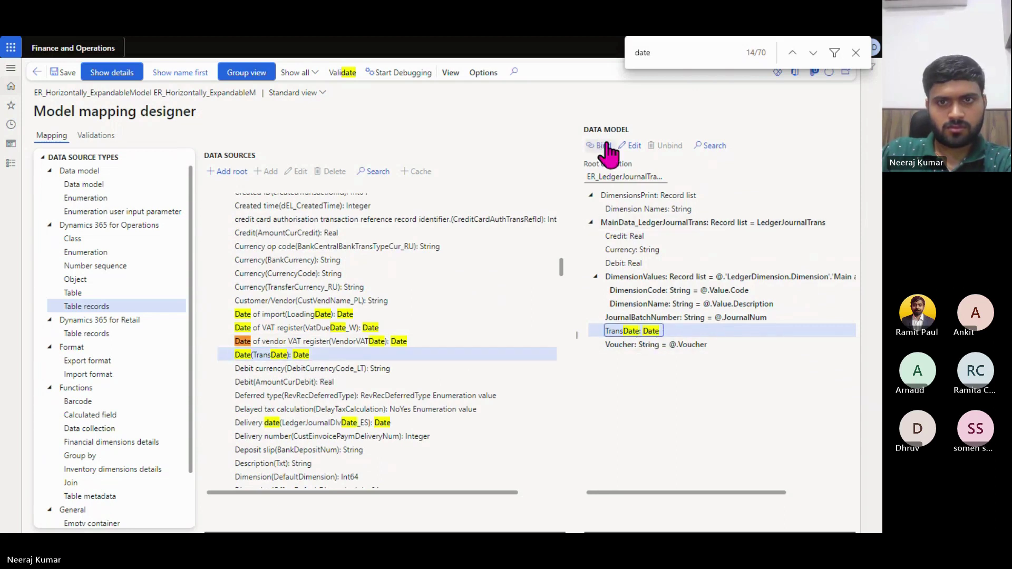
Bind the model's Currency node to the Currency(CurrencyCode) field of LedgerJournalTrans.
{"action": "left_click", "coordinate": [634, 250]}
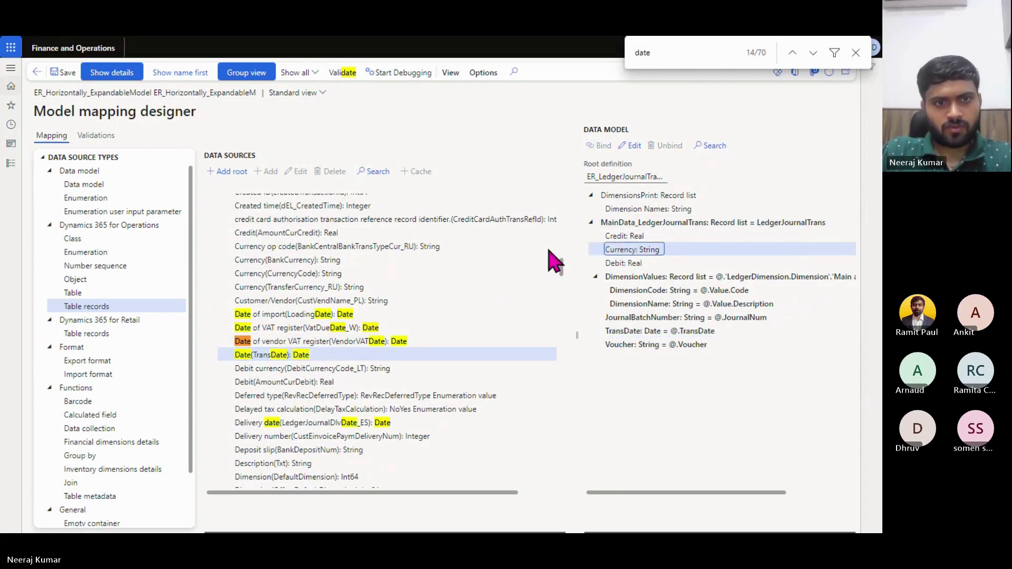
{"action": "left_click", "coordinate": [327, 274]}
{"action": "left_click", "coordinate": [601, 145]}
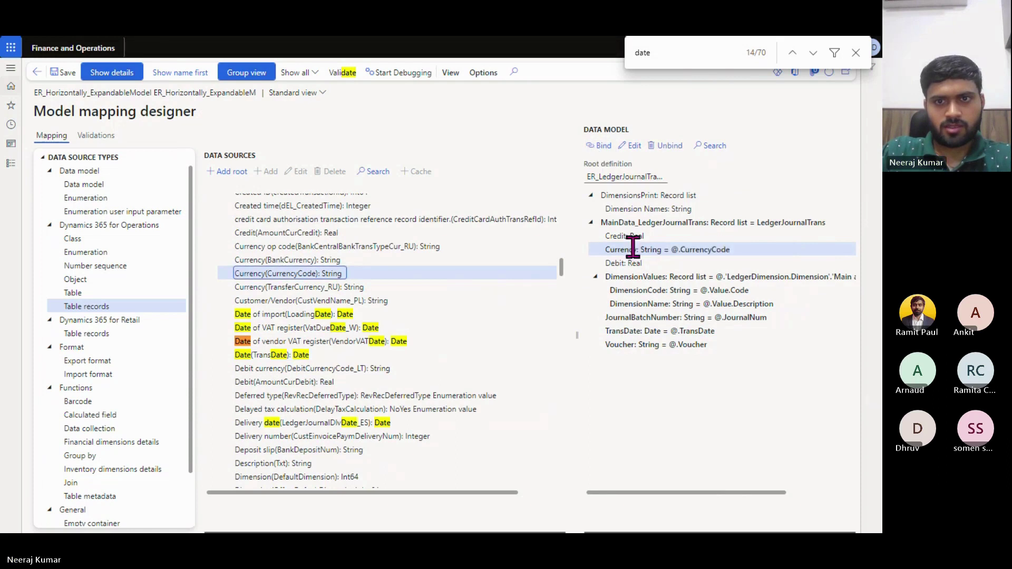
Search the LedgerJournalTrans fields for "debit" and bind the model's Debit node to the Debit(AmountCurDebit) field.
{"action": "left_click", "coordinate": [628, 263]}
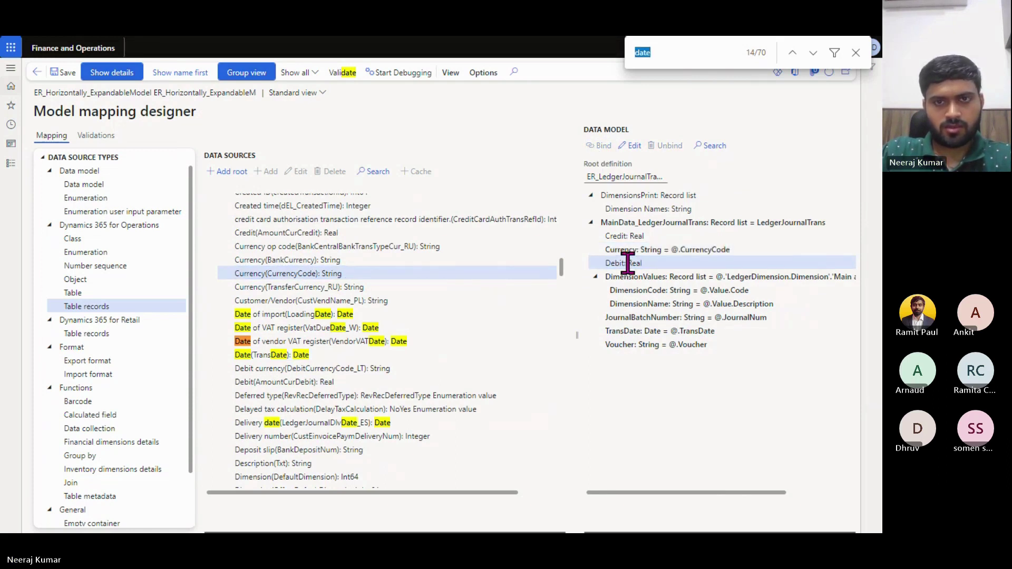
{"action": "type", "text": "debi"}
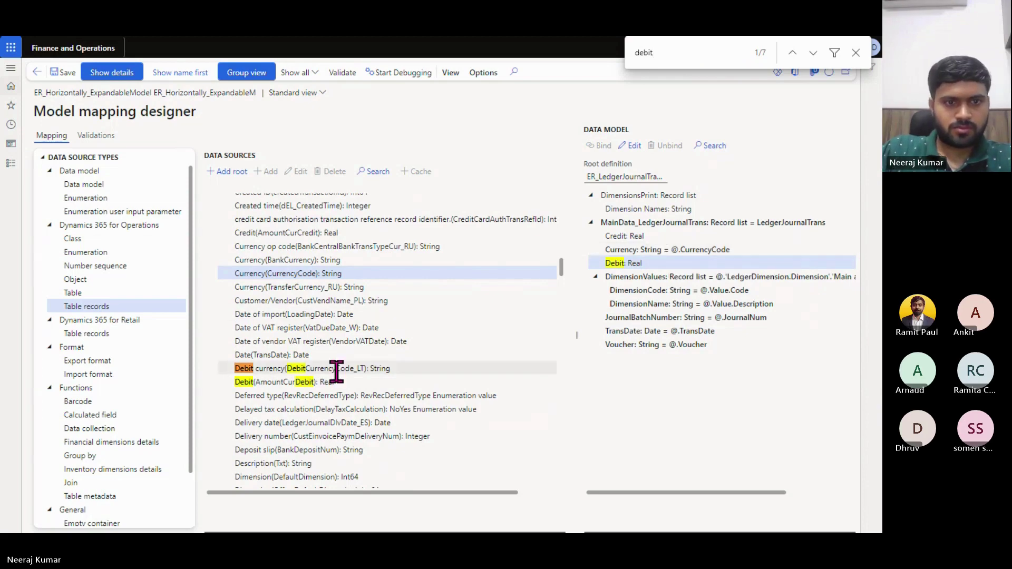
{"action": "left_click", "coordinate": [307, 381]}
{"action": "left_click", "coordinate": [599, 145]}
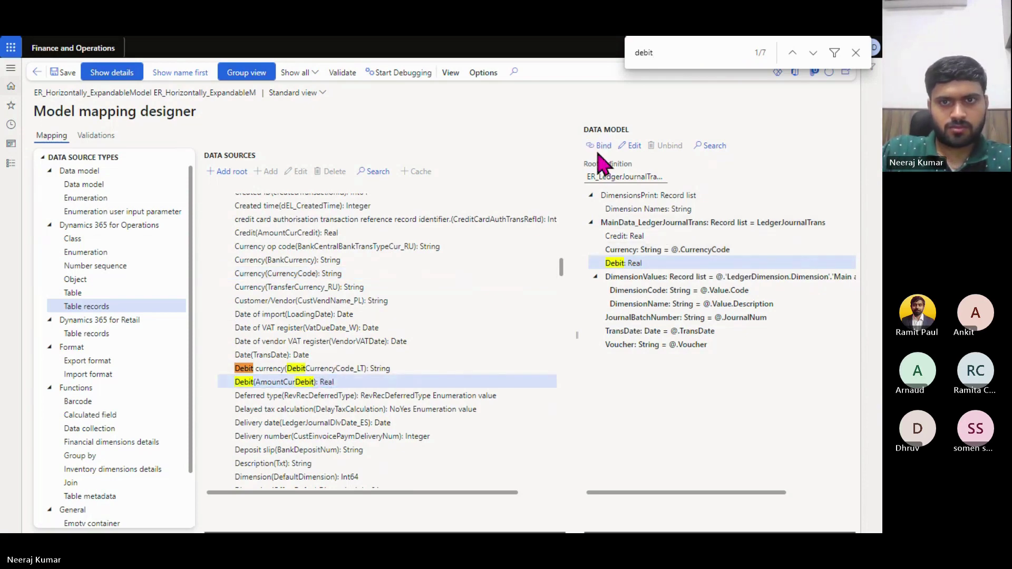
Search the LedgerJournalTrans fields for "credit" and bind the model's Credit node to the already selected Debit(AmountCurDebit) field.
{"action": "left_click", "coordinate": [629, 236]}
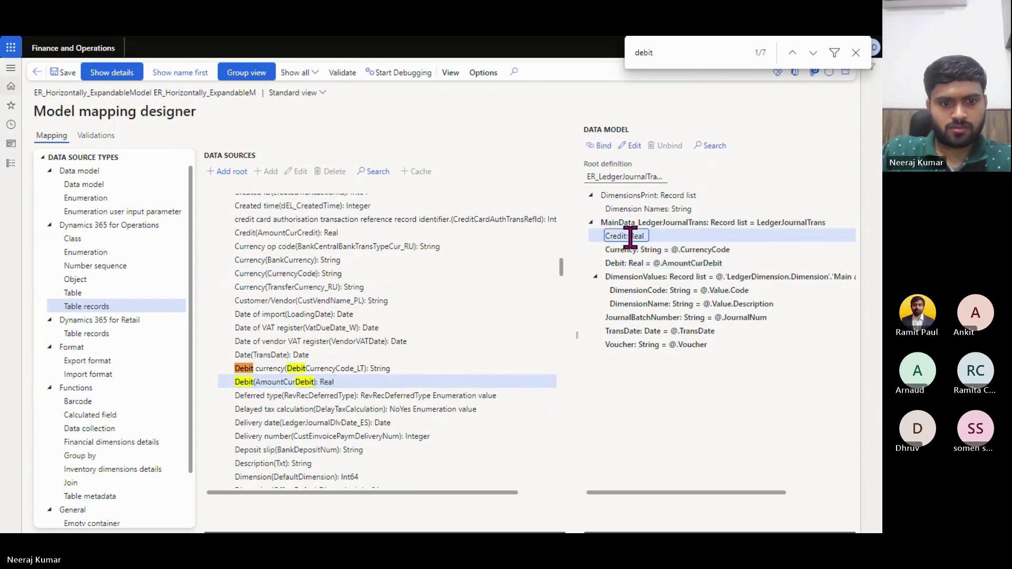
{"action": "type", "text": "cred"}
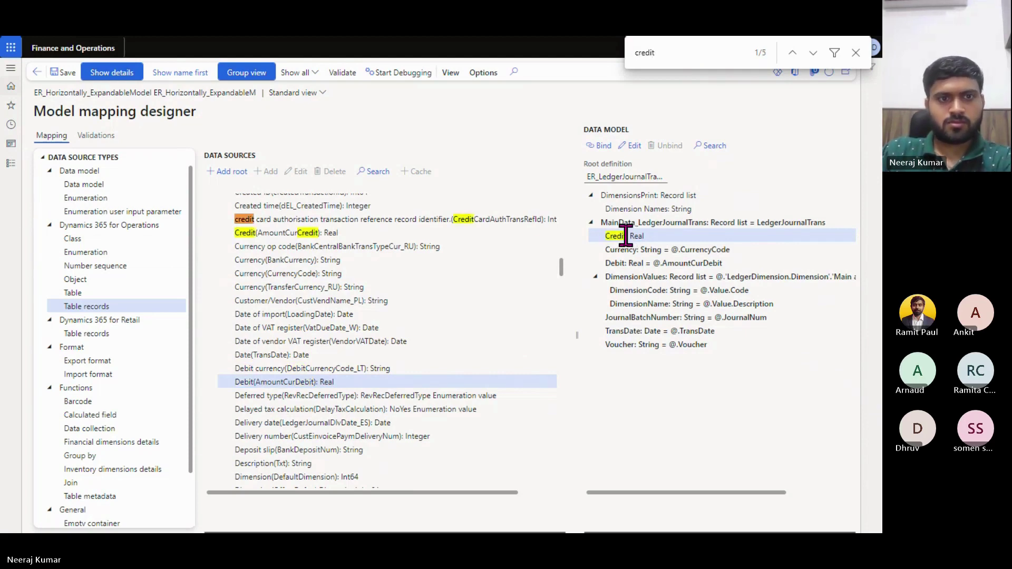
{"action": "left_click", "coordinate": [355, 234]}
{"action": "left_click", "coordinate": [601, 147]}
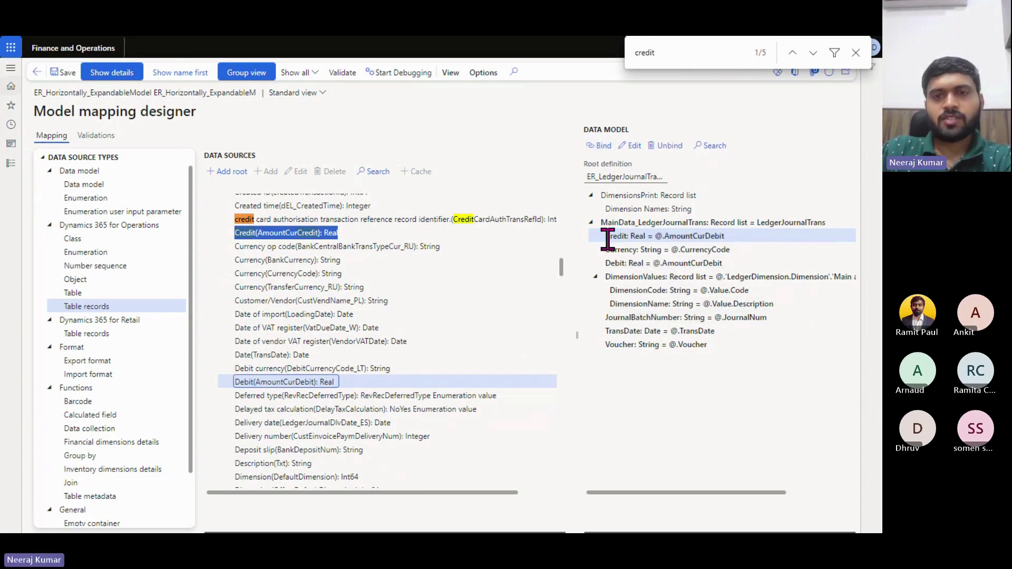
Collapse the MainData_LedgerJournalTrans node and the LedgerJournalTrans fields, and examine the Name and Report column name items in the account dimension's Definition record.
{"action": "left_click", "coordinate": [595, 223]}
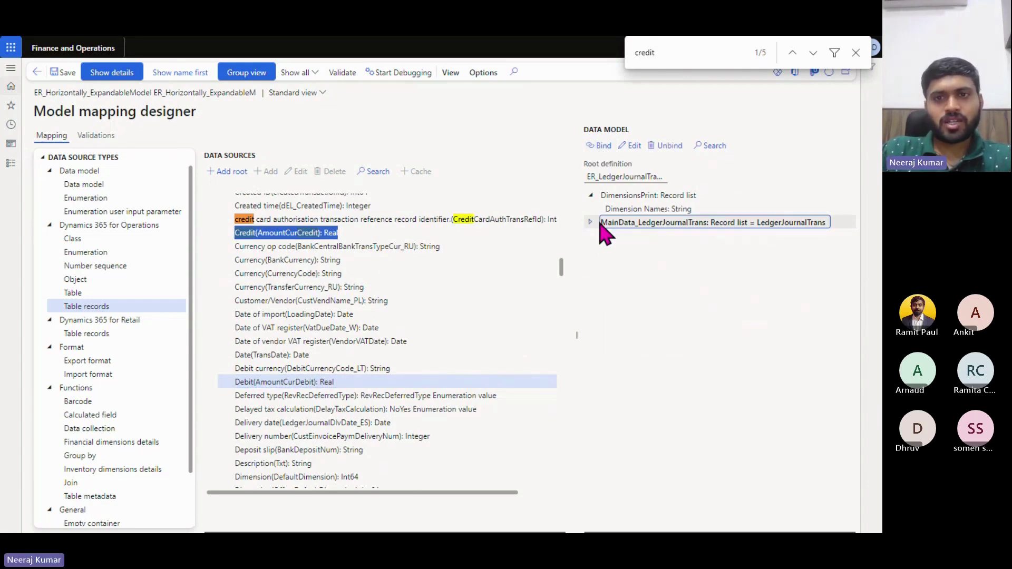
{"action": "left_click", "coordinate": [352, 246]}
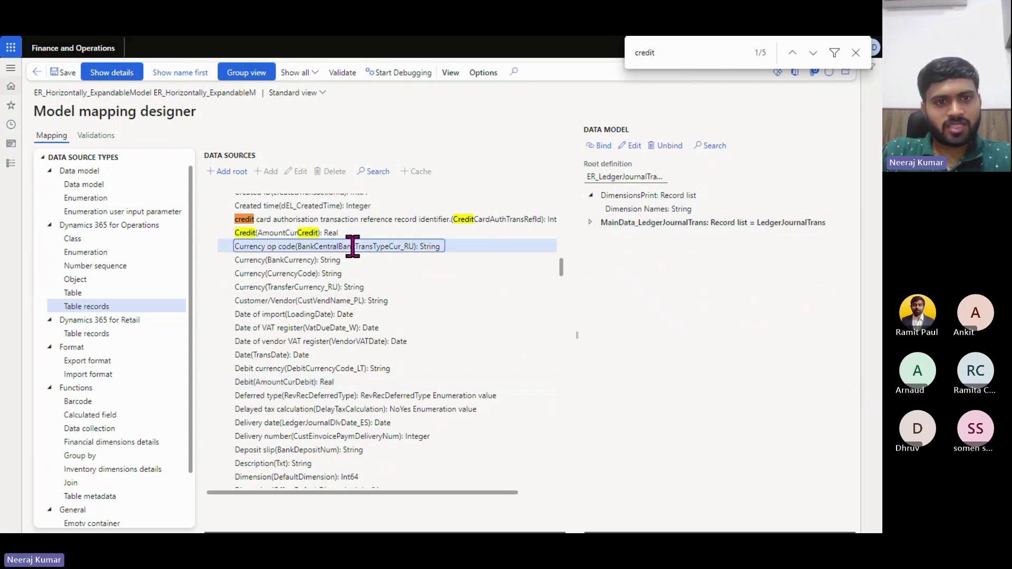
{"action": "key", "text": "Left"}
{"action": "key", "text": "Left"}
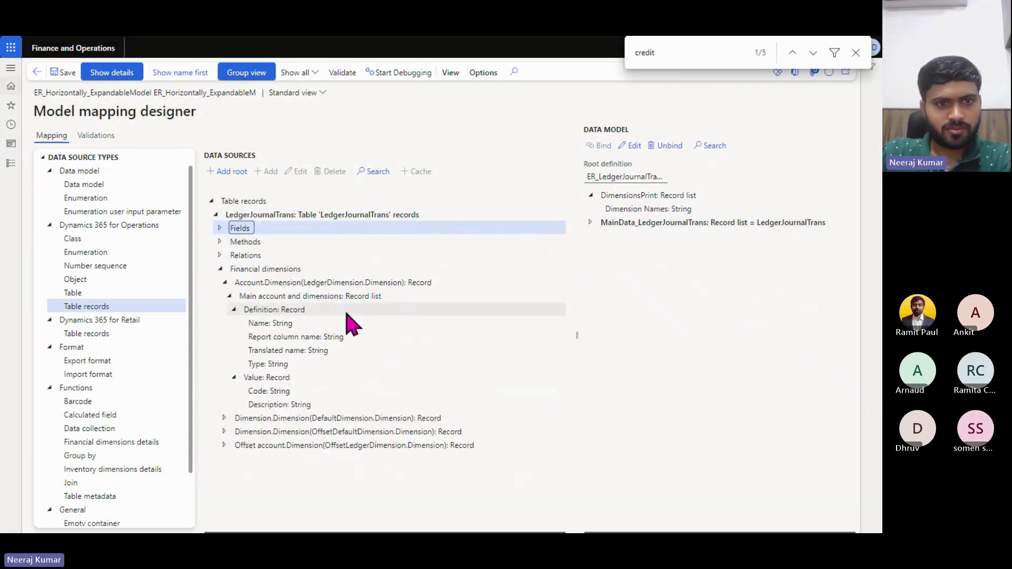
{"action": "left_click", "coordinate": [334, 284]}
{"action": "double_click", "coordinate": [315, 295]}
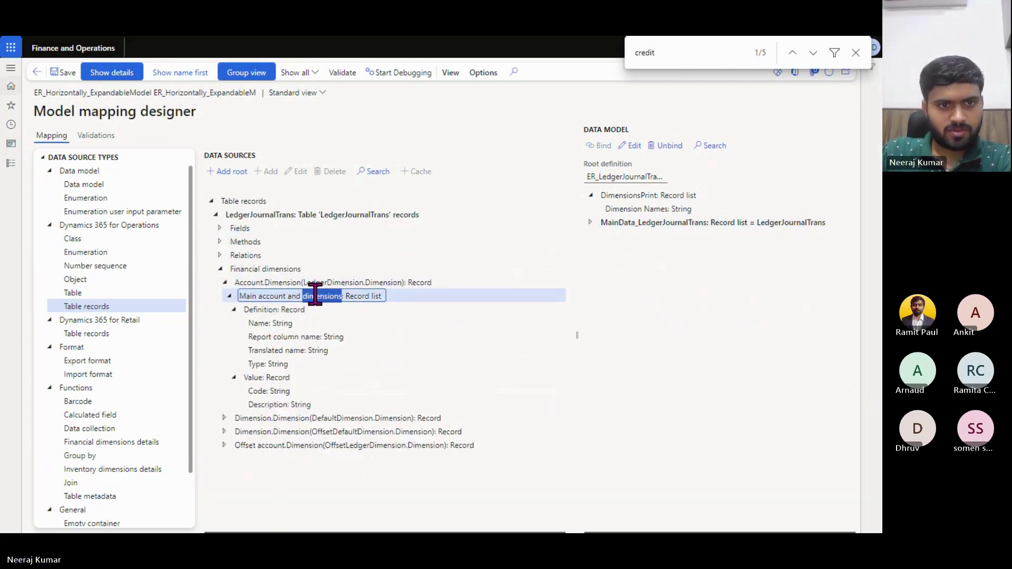
{"action": "left_click", "coordinate": [257, 323]}
{"action": "left_click", "coordinate": [260, 336]}
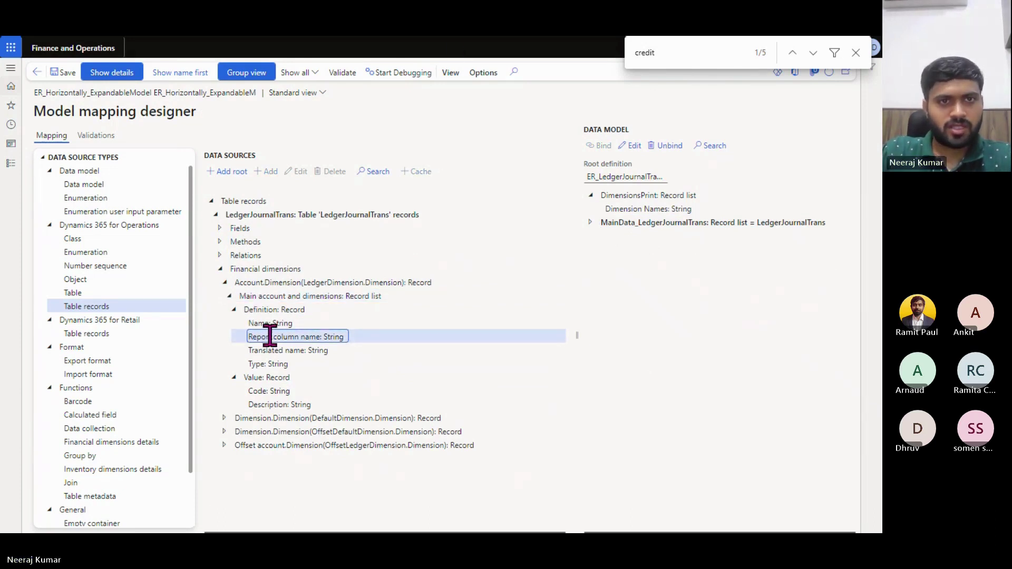
Duplicate the designer's browser tab and open the Financial dimensions page of the General ledger module in the copy.
{"action": "mouse_move", "coordinate": [406, 68]}
{"action": "right_click", "coordinate": [167, 49]}
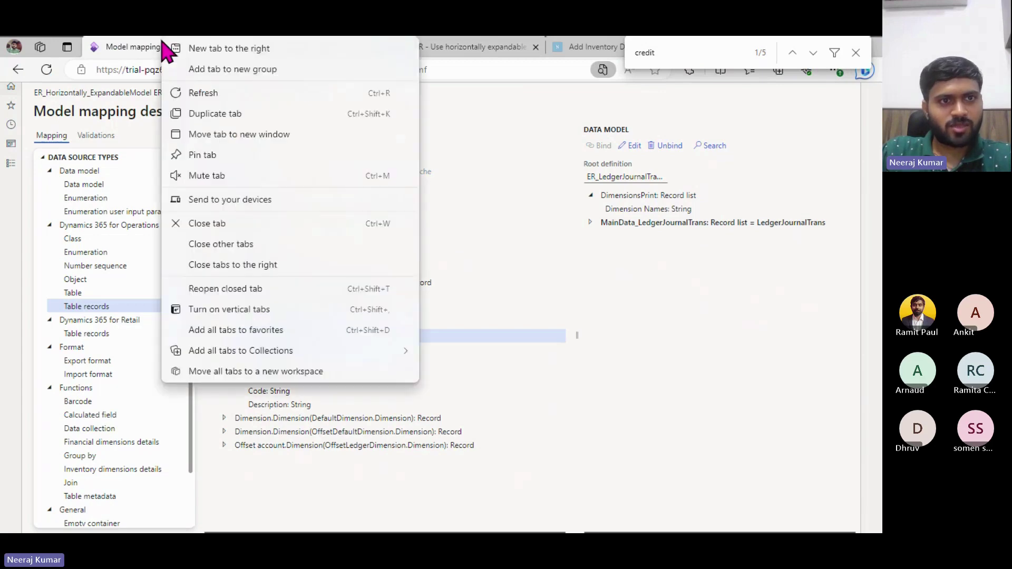
{"action": "left_click", "coordinate": [191, 114]}
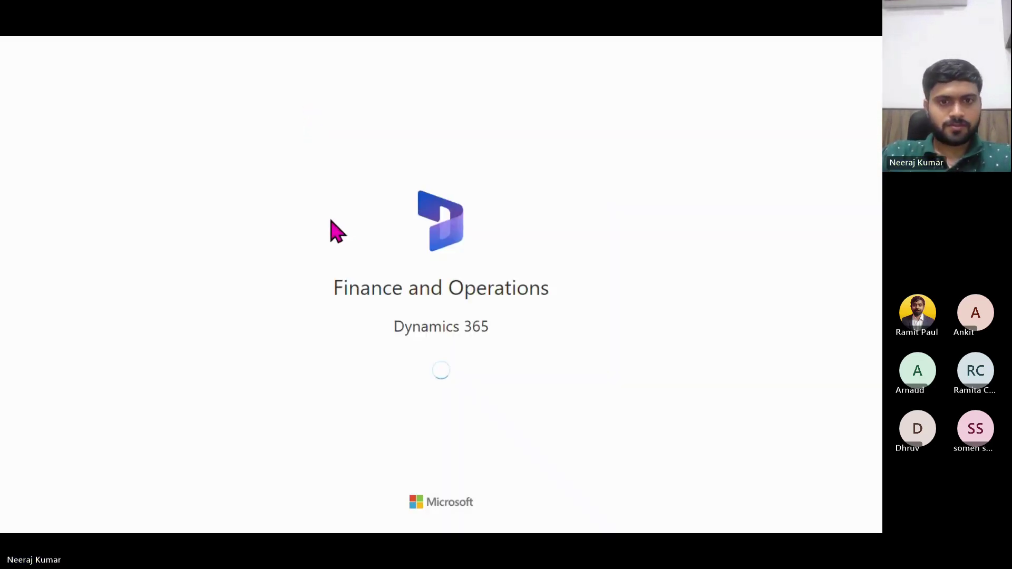
{"action": "left_click", "coordinate": [10, 175]}
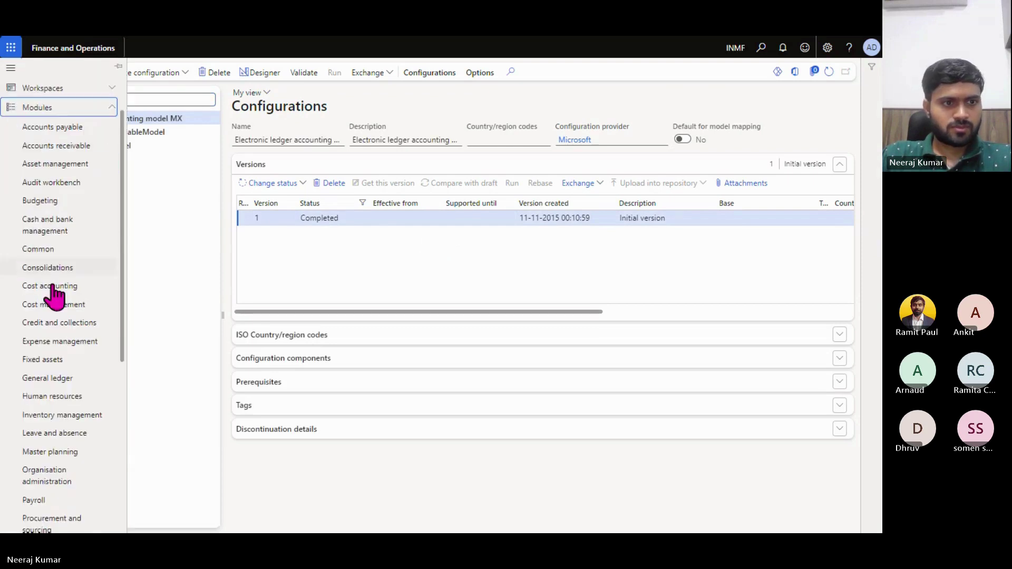
{"action": "scroll", "coordinate": [52, 295], "scroll_direction": "down", "scroll_amount": 5}
{"action": "scroll", "coordinate": [53, 248], "scroll_direction": "up", "scroll_amount": 5}
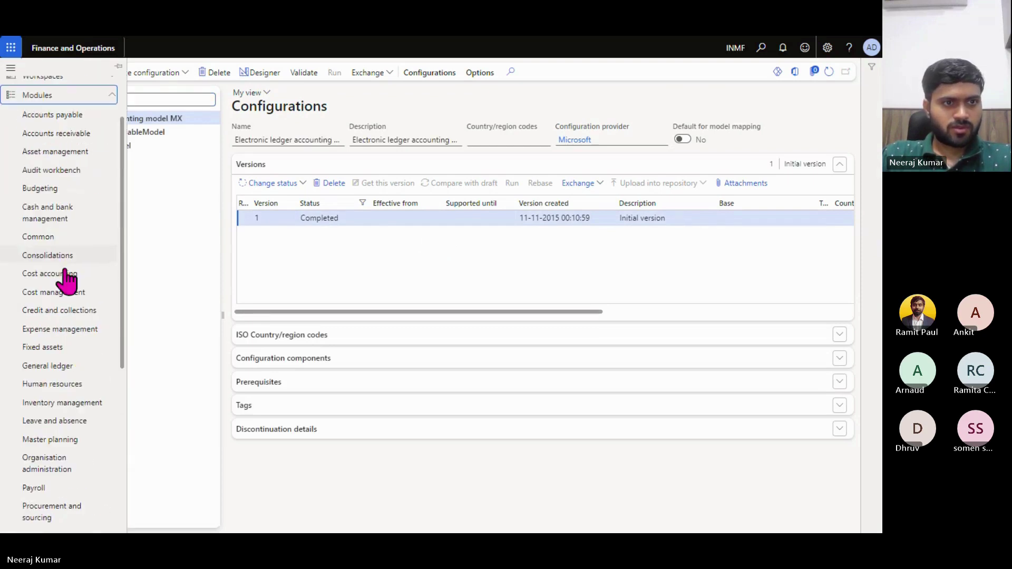
{"action": "left_click", "coordinate": [74, 365]}
{"action": "left_click", "coordinate": [190, 158]}
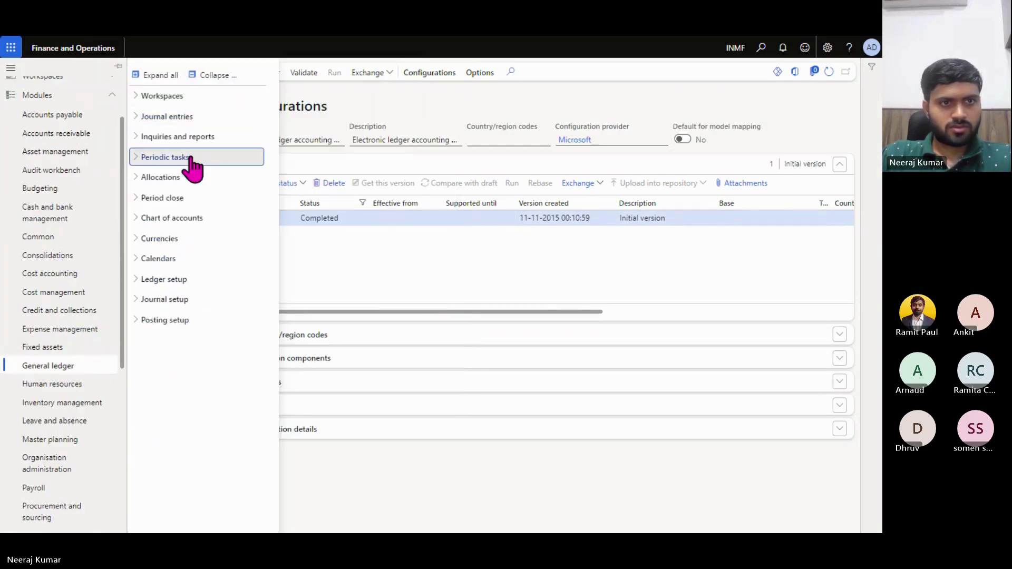
{"action": "left_click", "coordinate": [187, 218]}
{"action": "left_click", "coordinate": [184, 263]}
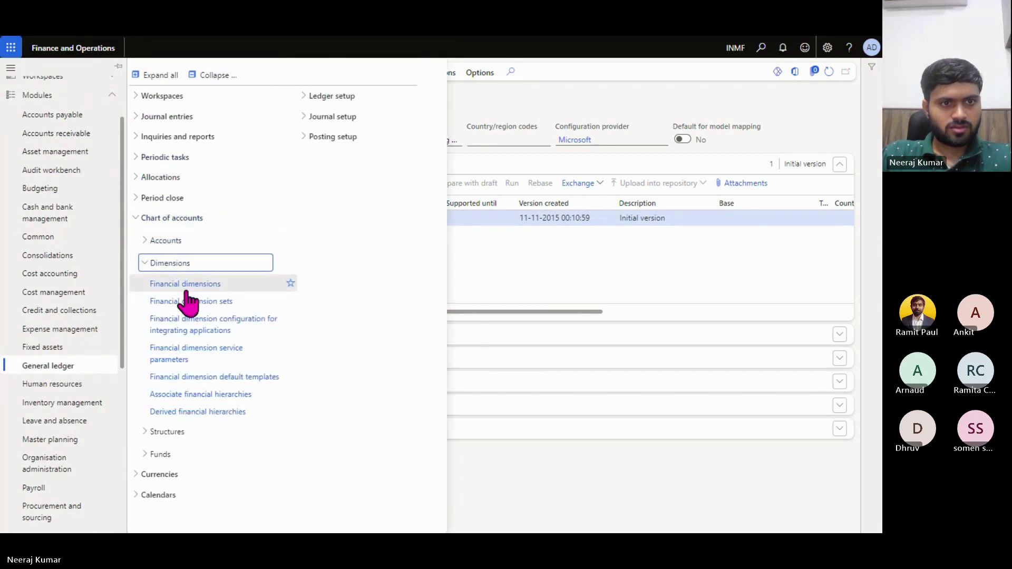
{"action": "left_click", "coordinate": [187, 291]}
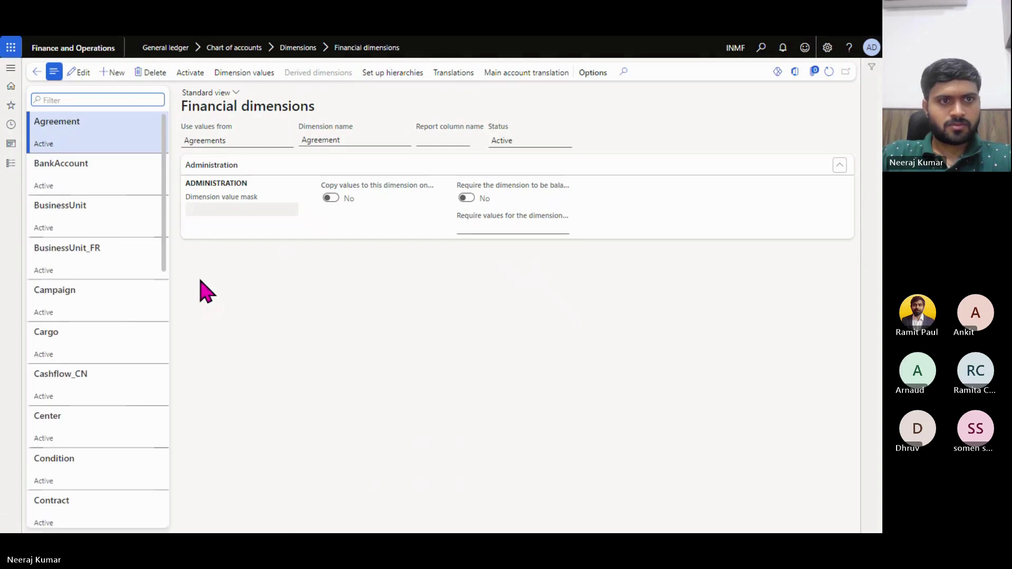
Examine the Agreement dimension's Use values from and Report column name fields, and look through the list of financial dimensions.
{"action": "left_click", "coordinate": [437, 141]}
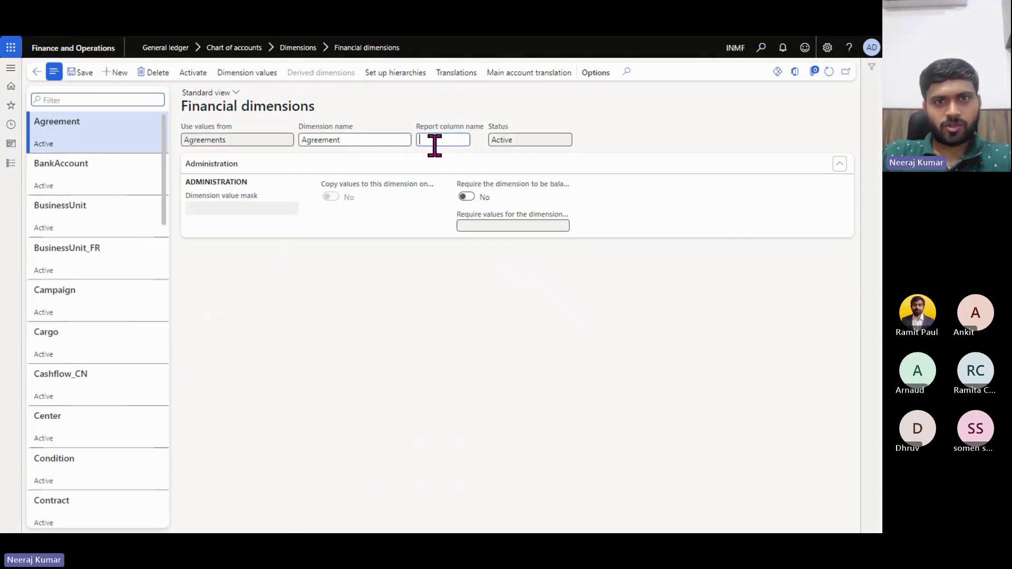
{"action": "left_click_drag", "start_coordinate": [235, 140], "coordinate": [181, 140]}
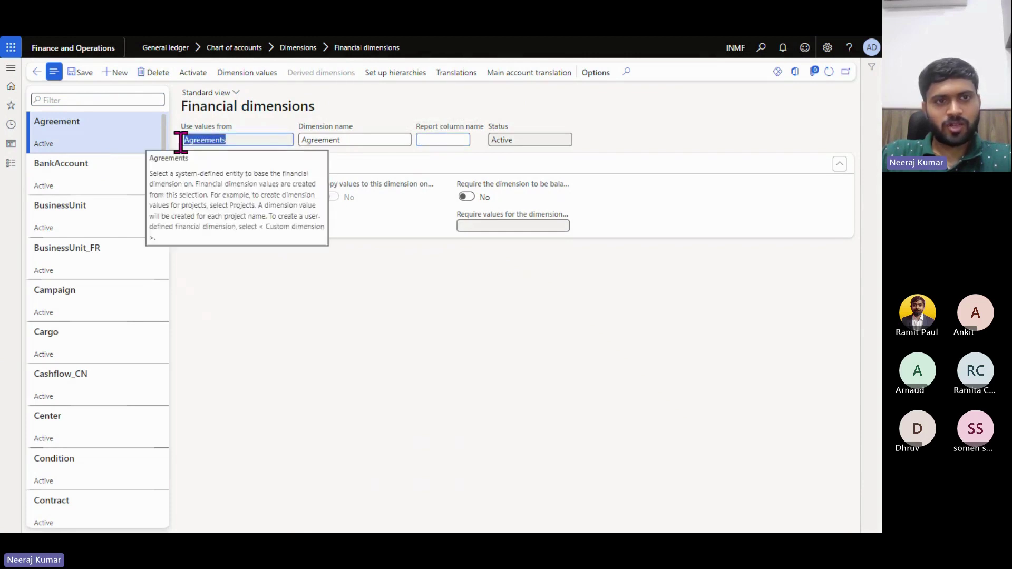
{"action": "left_click", "coordinate": [449, 142]}
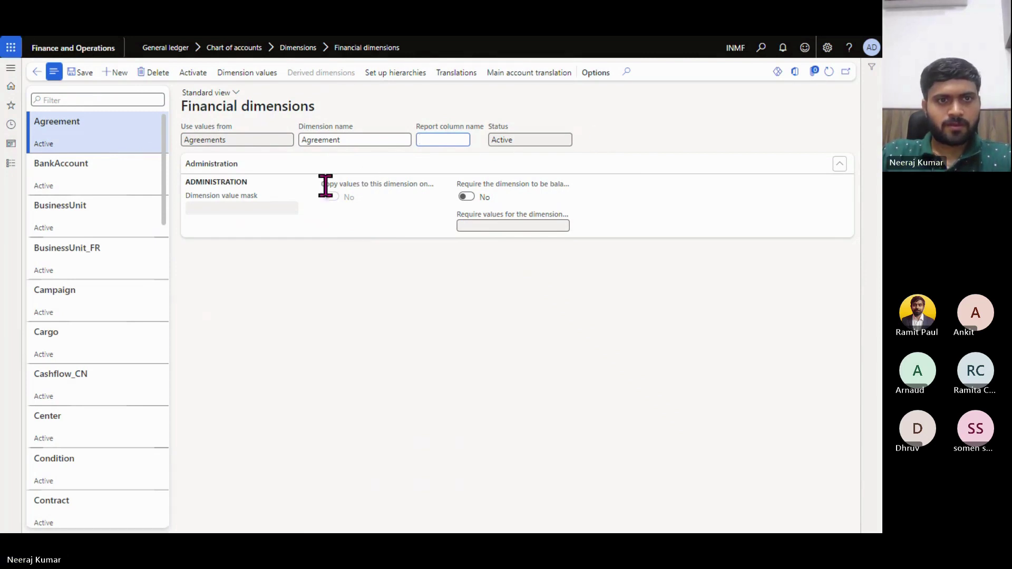
{"action": "left_click_drag", "start_coordinate": [256, 144], "coordinate": [182, 141]}
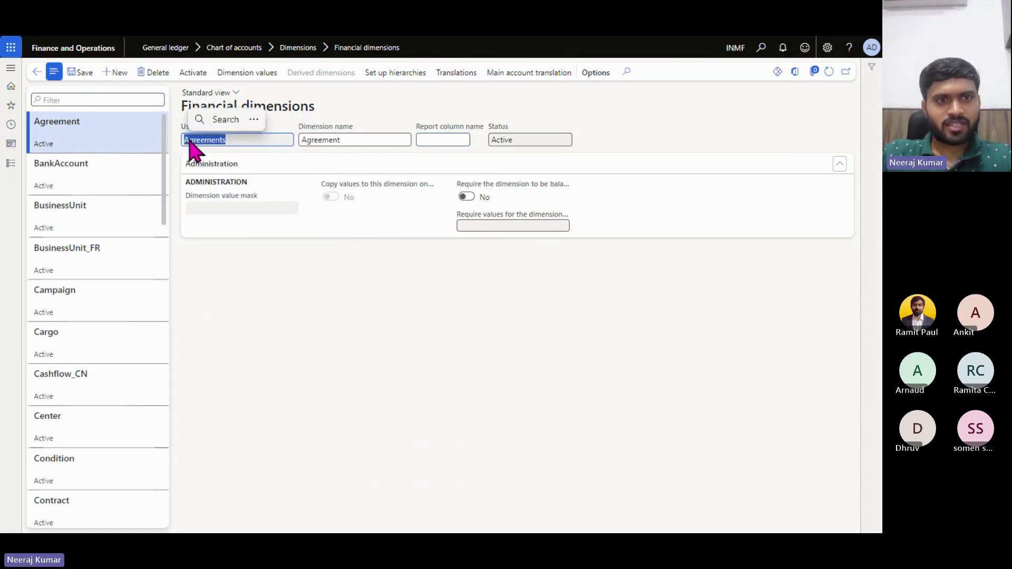
{"action": "left_click", "coordinate": [192, 139]}
{"action": "double_click", "coordinate": [192, 139]}
{"action": "scroll", "coordinate": [111, 192], "scroll_direction": "down", "scroll_amount": 10}
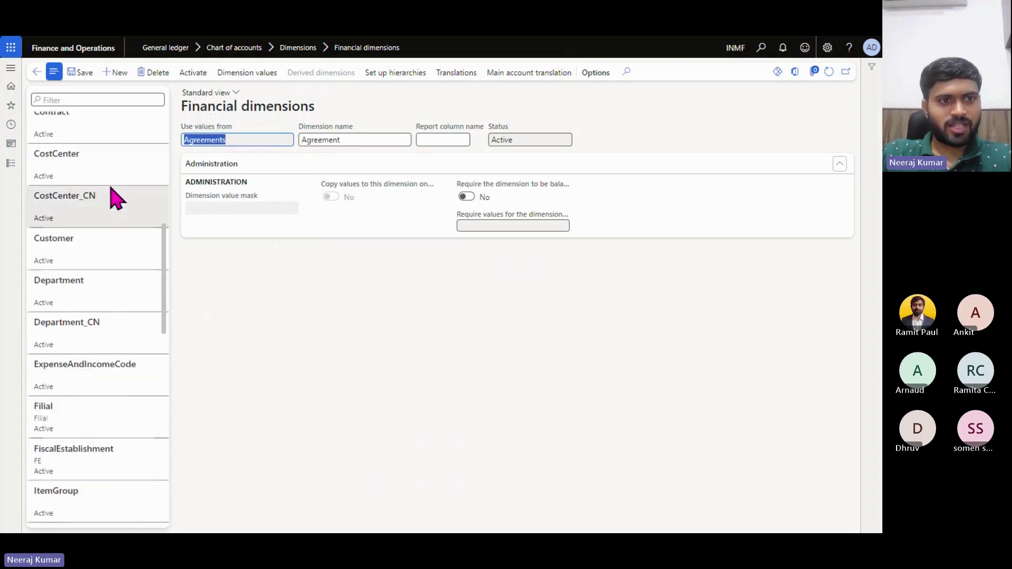
{"action": "scroll", "coordinate": [117, 217], "scroll_direction": "down", "scroll_amount": 3}
{"action": "scroll", "coordinate": [112, 208], "scroll_direction": "up", "scroll_amount": 7}
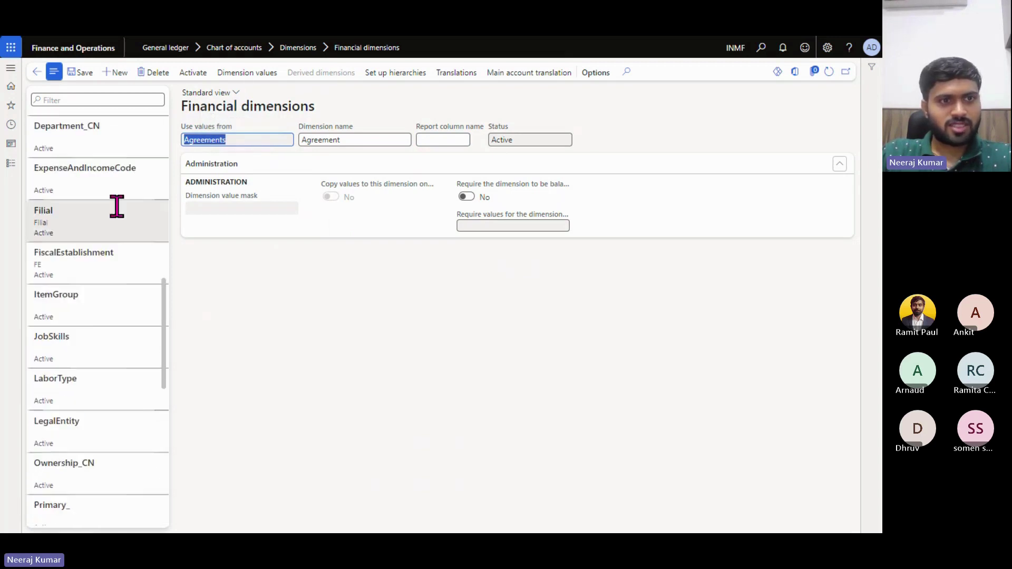
{"action": "scroll", "coordinate": [145, 232], "scroll_direction": "up", "scroll_amount": 4}
{"action": "scroll", "coordinate": [145, 232], "scroll_direction": "up", "scroll_amount": 4}
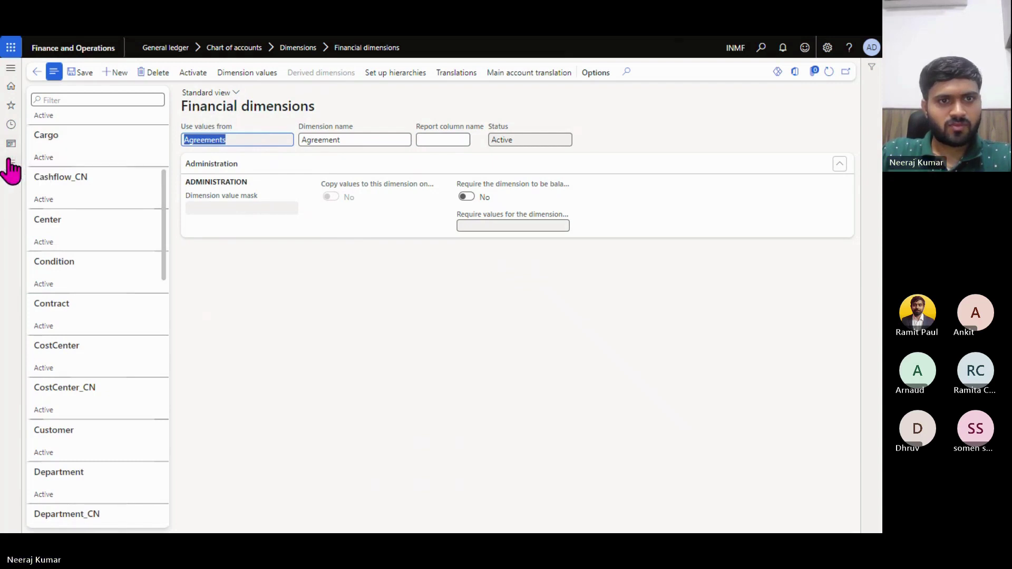
Return to the Model mapping designer and collapse LedgerJournalTrans and the Data model, Dynamics 365 and Format source types, keeping Functions expanded.
{"action": "key", "text": "ctrl+Tab"}
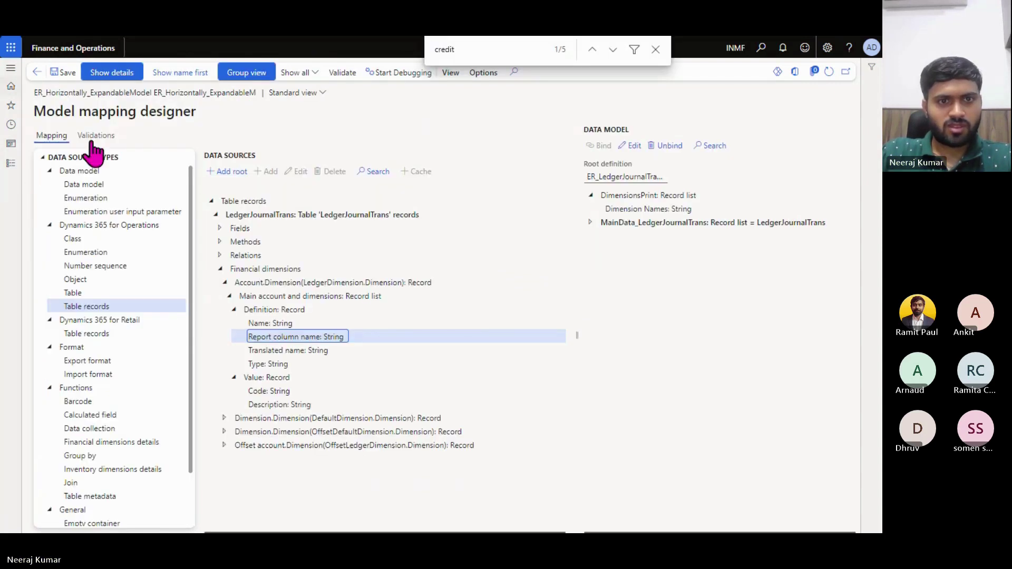
{"action": "left_click", "coordinate": [215, 215]}
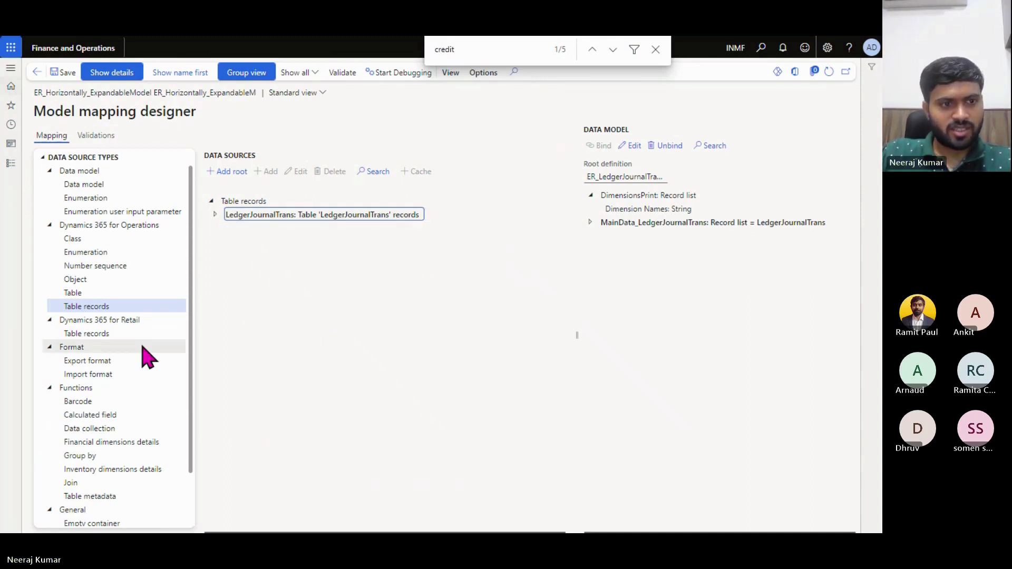
{"action": "left_click", "coordinate": [48, 171]}
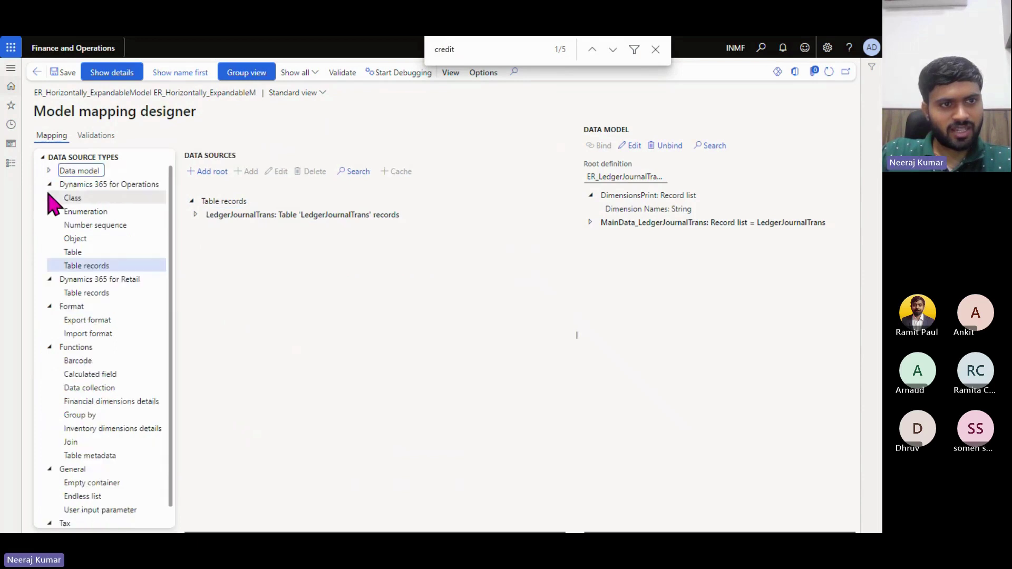
{"action": "left_click", "coordinate": [50, 185]}
{"action": "left_click", "coordinate": [49, 197]}
{"action": "left_click", "coordinate": [49, 211]}
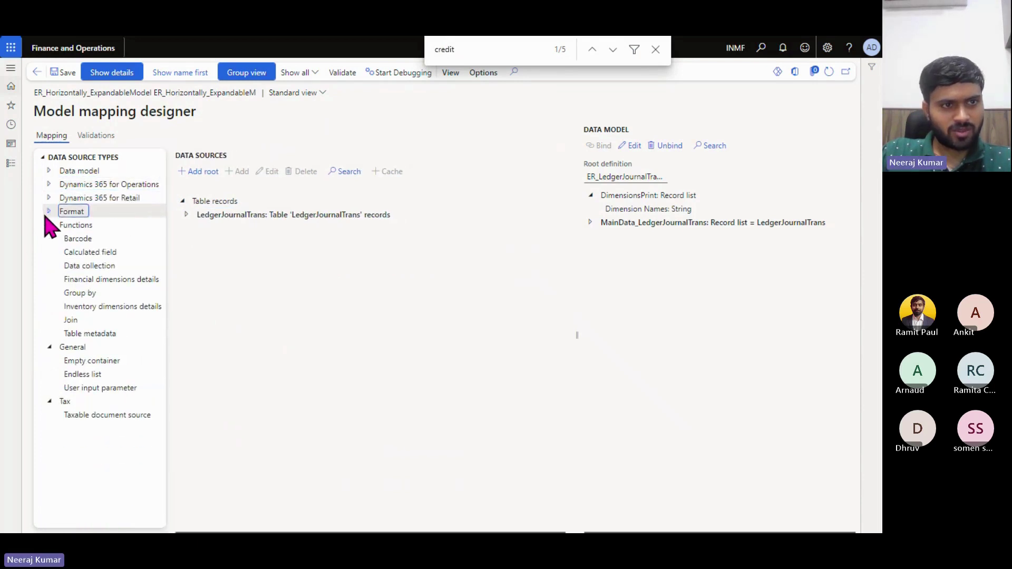
{"action": "left_click", "coordinate": [49, 226]}
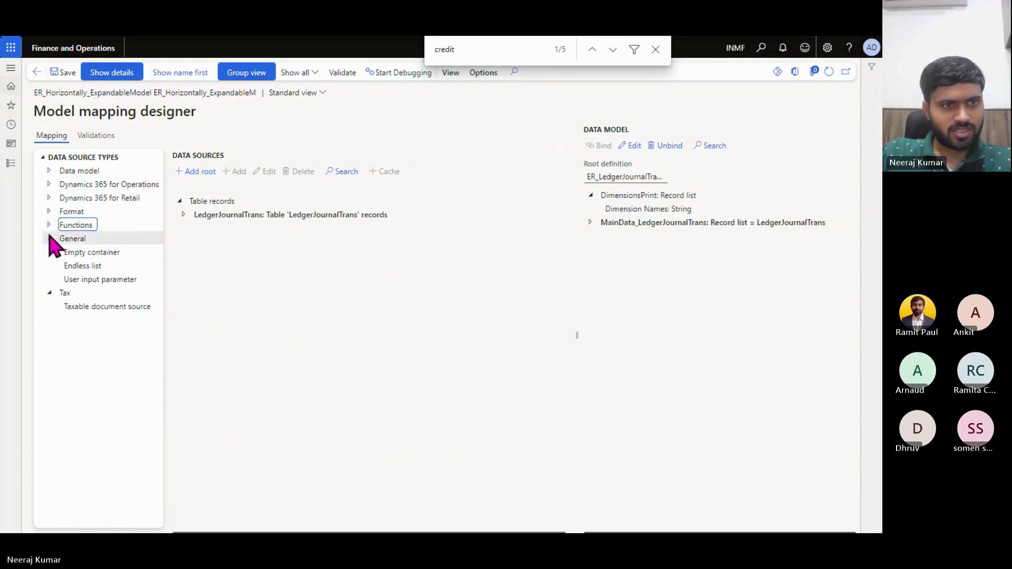
{"action": "left_click", "coordinate": [49, 225]}
Add a root data source of type Financial dimensions details, with FinancialDimensions as both its name and label.
{"action": "left_click", "coordinate": [107, 280]}
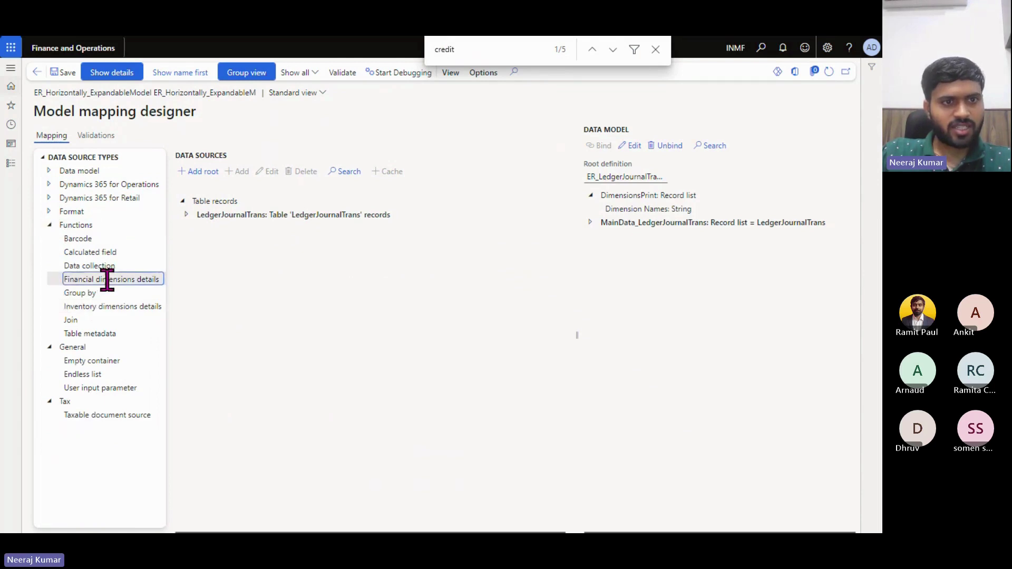
{"action": "left_click", "coordinate": [208, 175]}
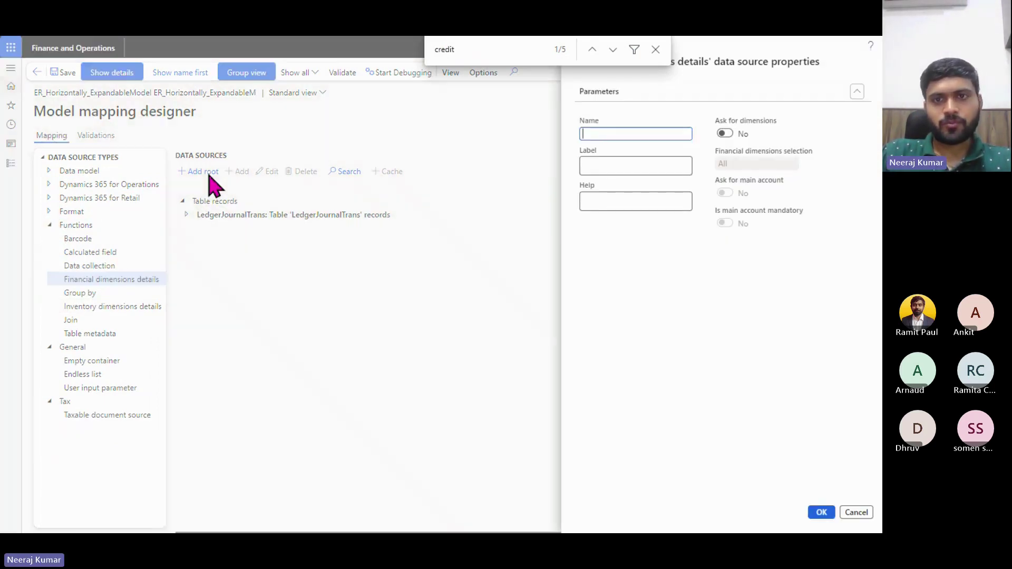
{"action": "type", "text": "FinancialDimensions"}
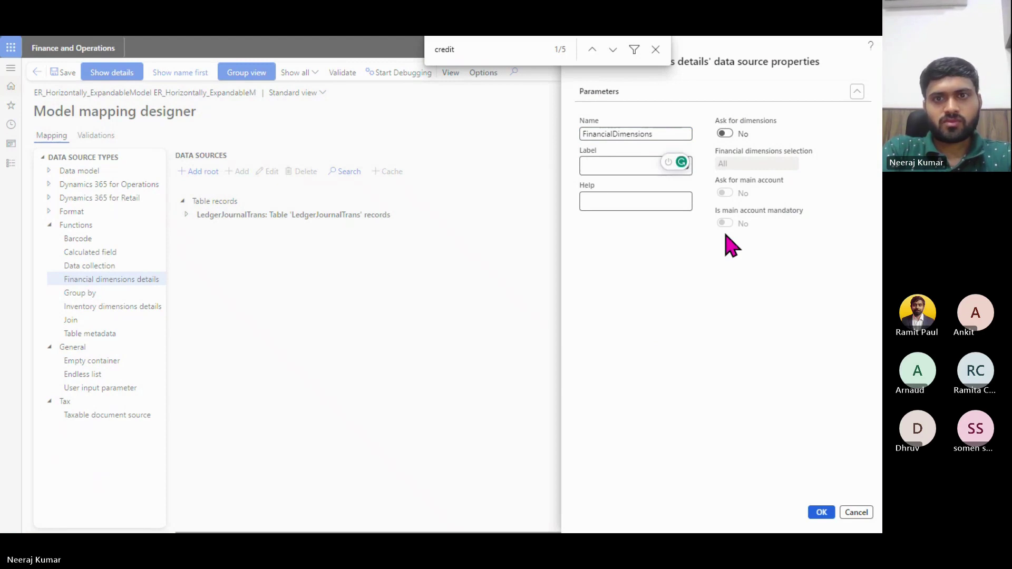
{"action": "key", "text": "ctrl+a"}
{"action": "key", "text": "ctrl+c"}
{"action": "key", "text": "Tab"}
{"action": "key", "text": "ctrl+v"}
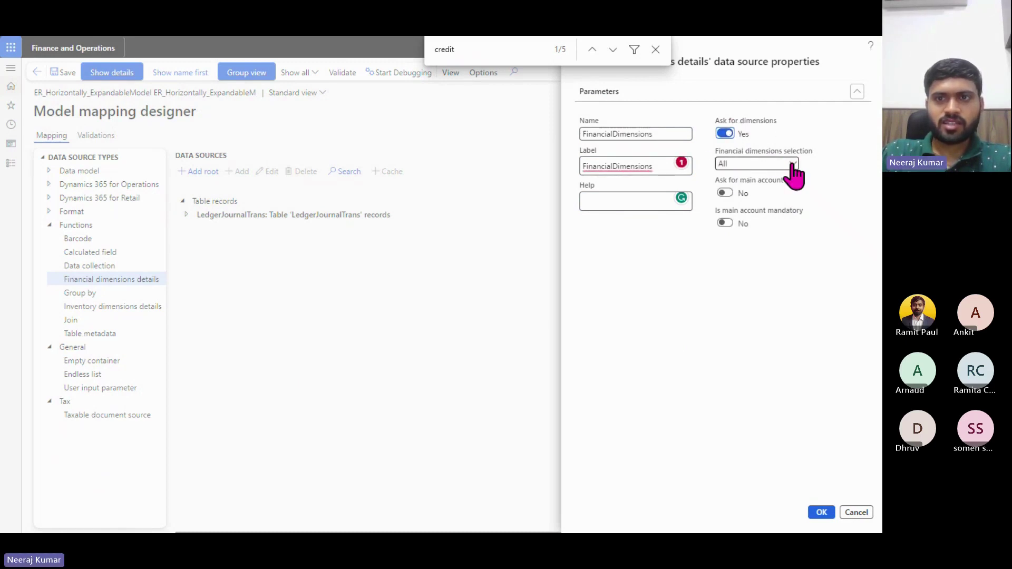
Enable asking for dimensions and main account, set the financial dimensions selection to Legal entity, and confirm the data source.
{"action": "left_click", "coordinate": [792, 164]}
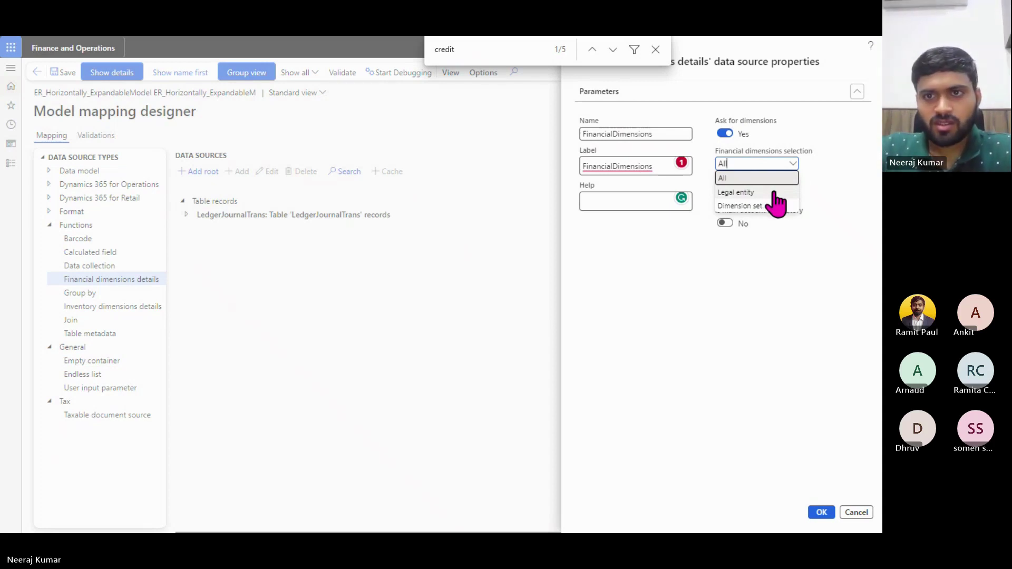
{"action": "left_click", "coordinate": [831, 176]}
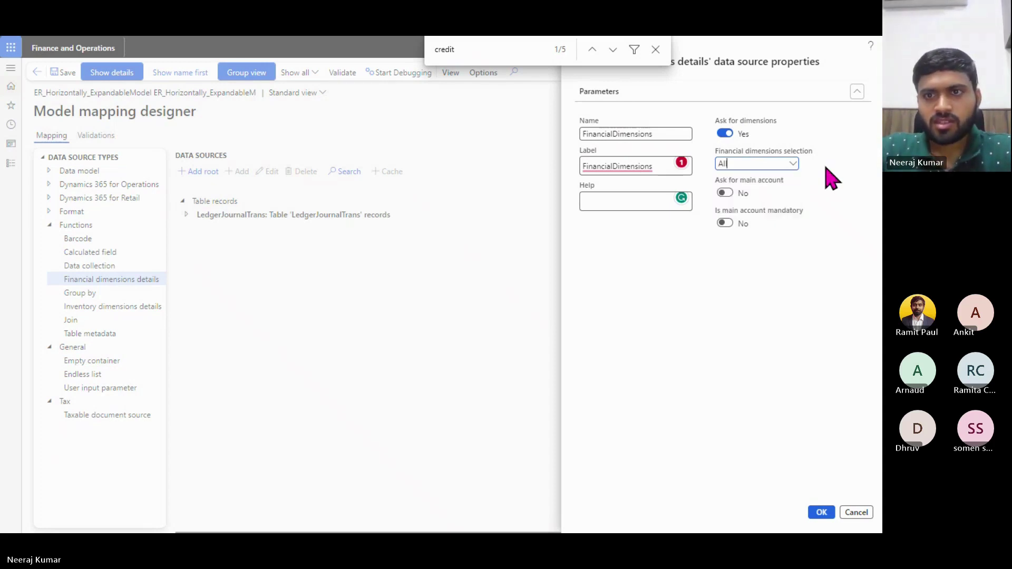
{"action": "left_click", "coordinate": [792, 164]}
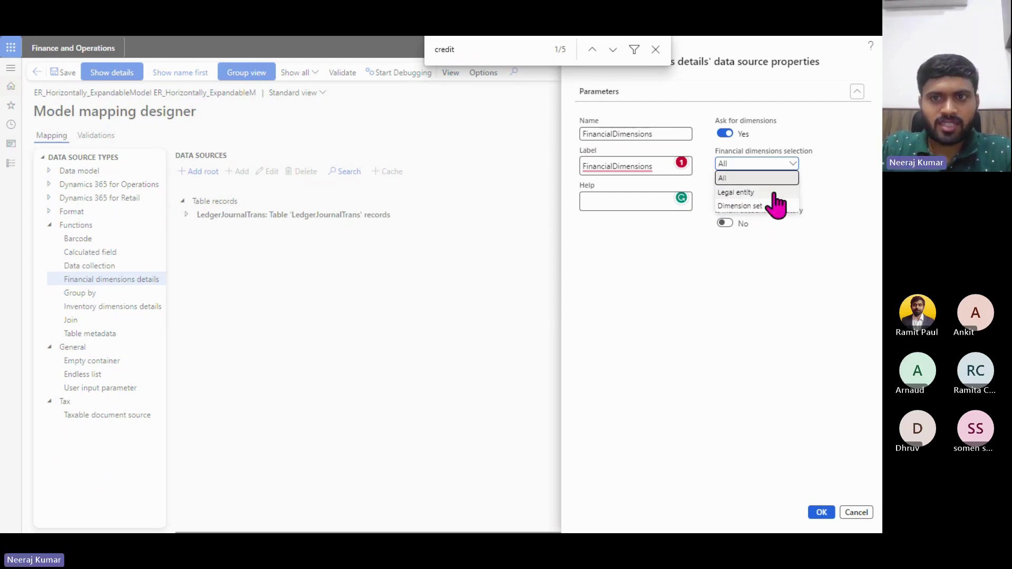
{"action": "left_click", "coordinate": [772, 193]}
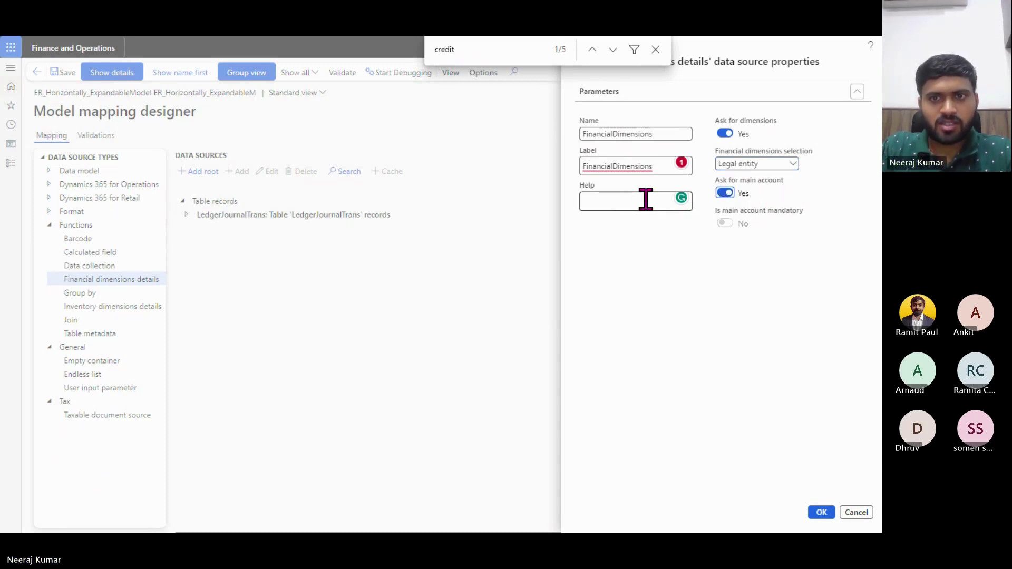
{"action": "left_click", "coordinate": [820, 513]}
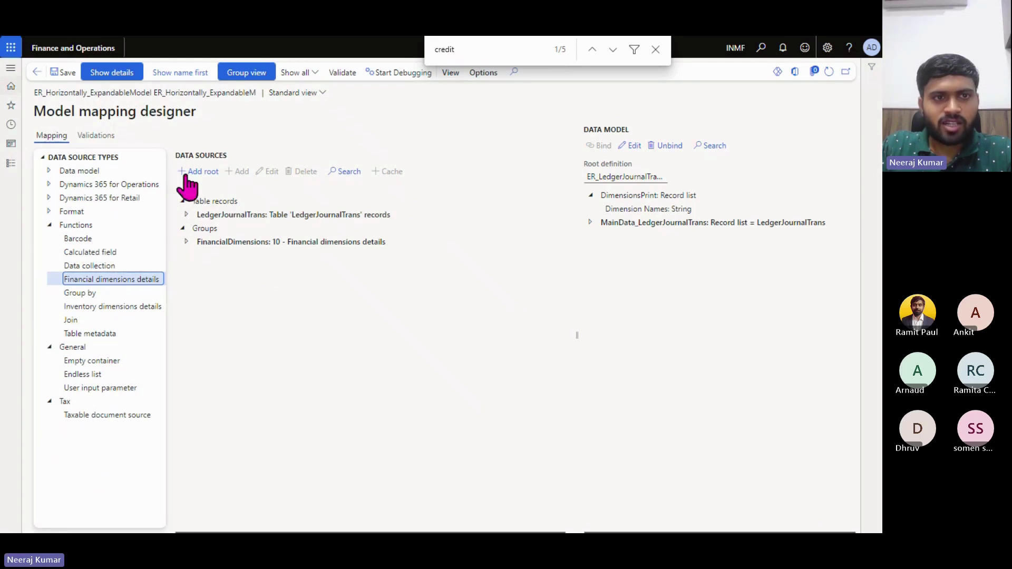
Examine the Definition record under FinancialDimensions' Main account and dimensions list, and the model bindings of MainData_LedgerJournalTrans.
{"action": "left_click", "coordinate": [216, 242]}
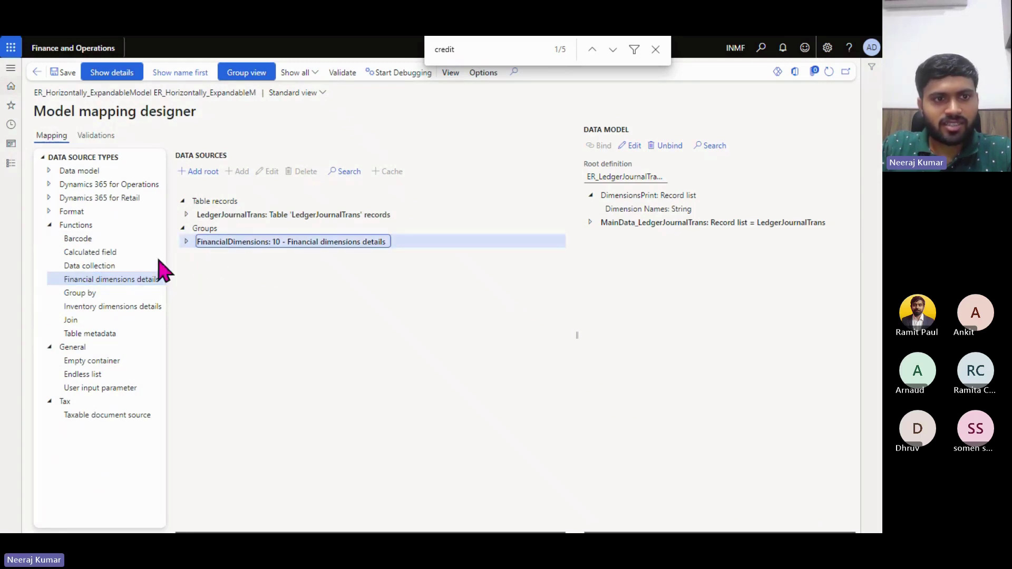
{"action": "left_click", "coordinate": [96, 280]}
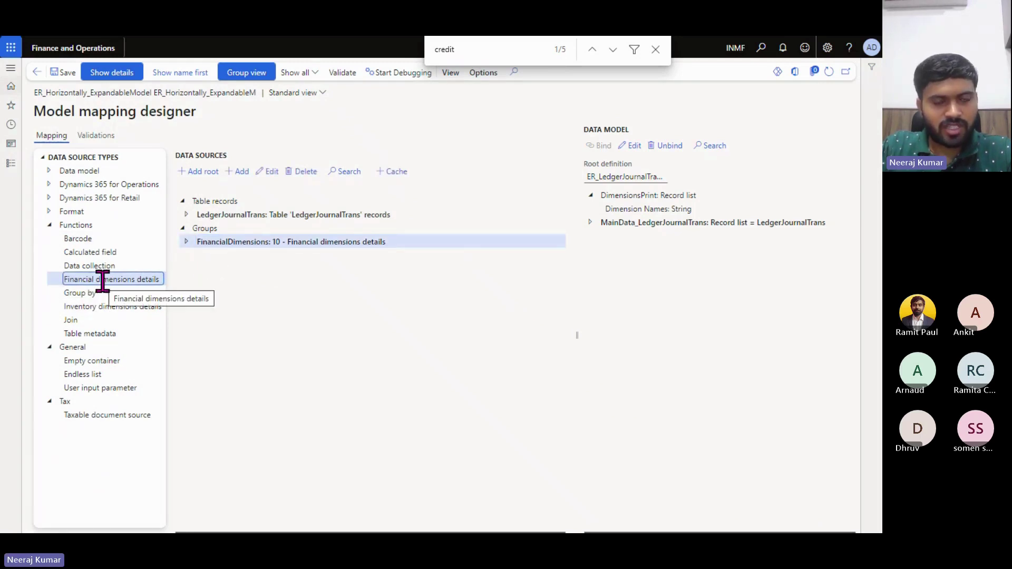
{"action": "left_click", "coordinate": [218, 240]}
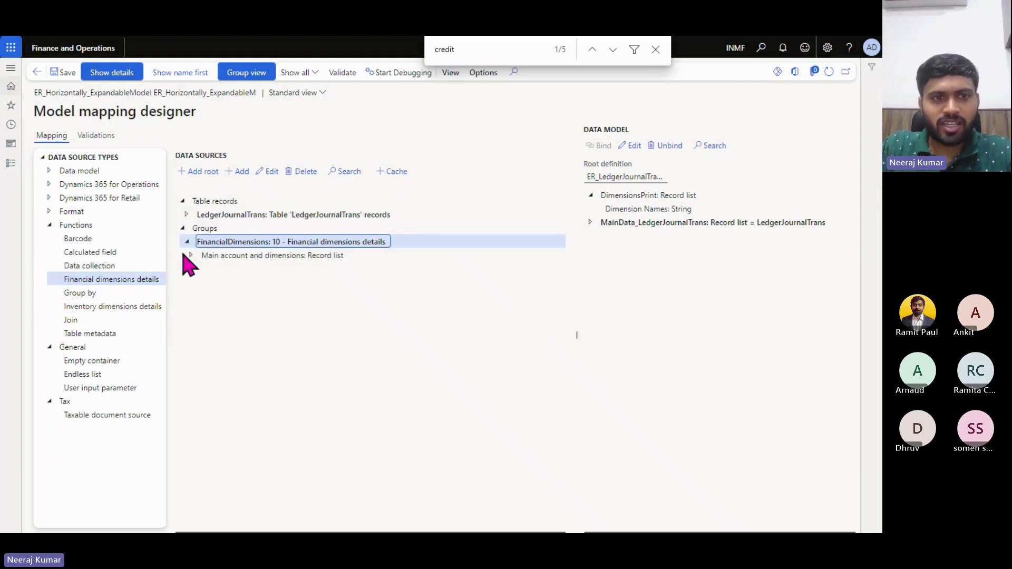
{"action": "left_click", "coordinate": [190, 256]}
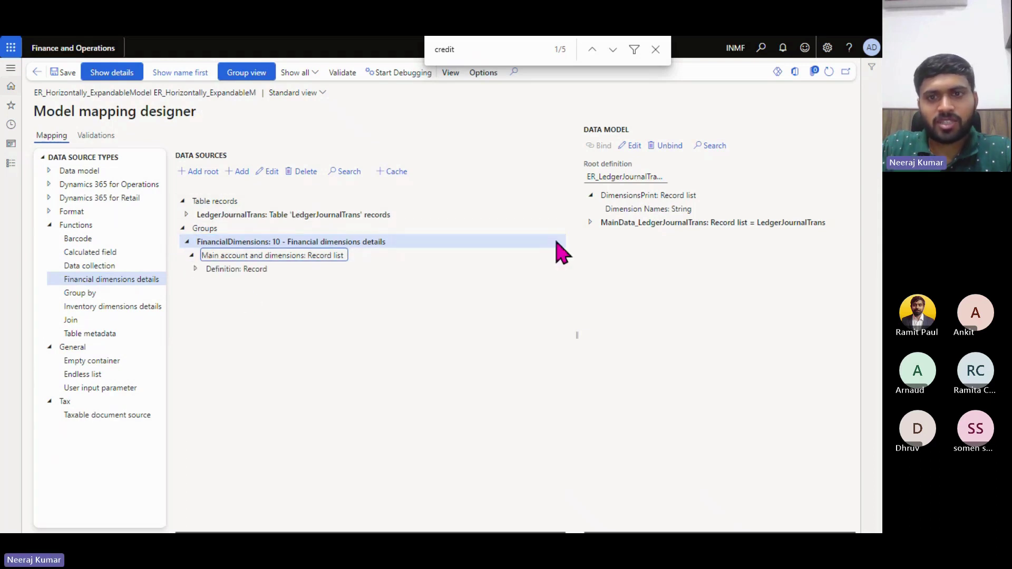
{"action": "left_click", "coordinate": [589, 222]}
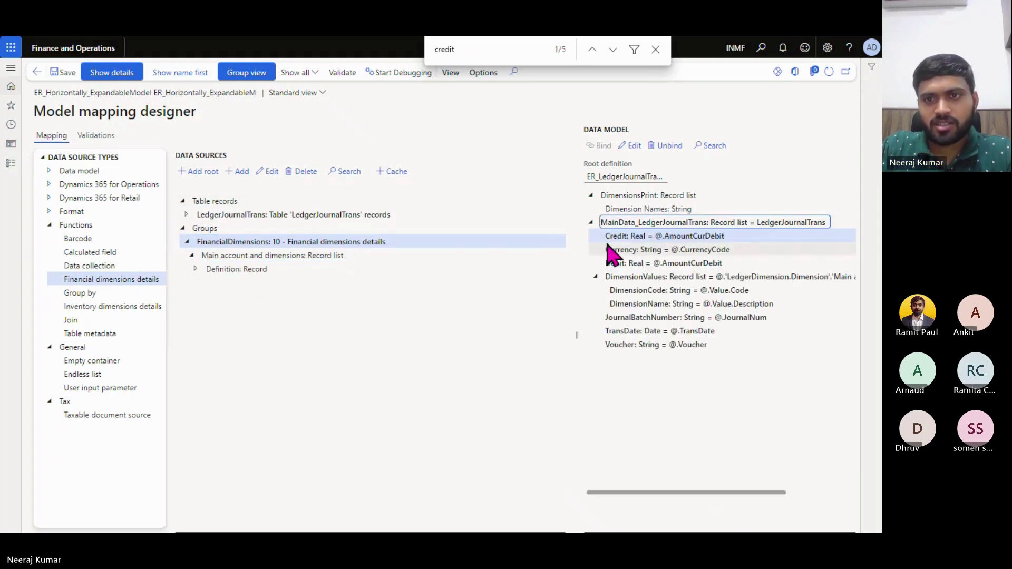
{"action": "left_click", "coordinate": [287, 241]}
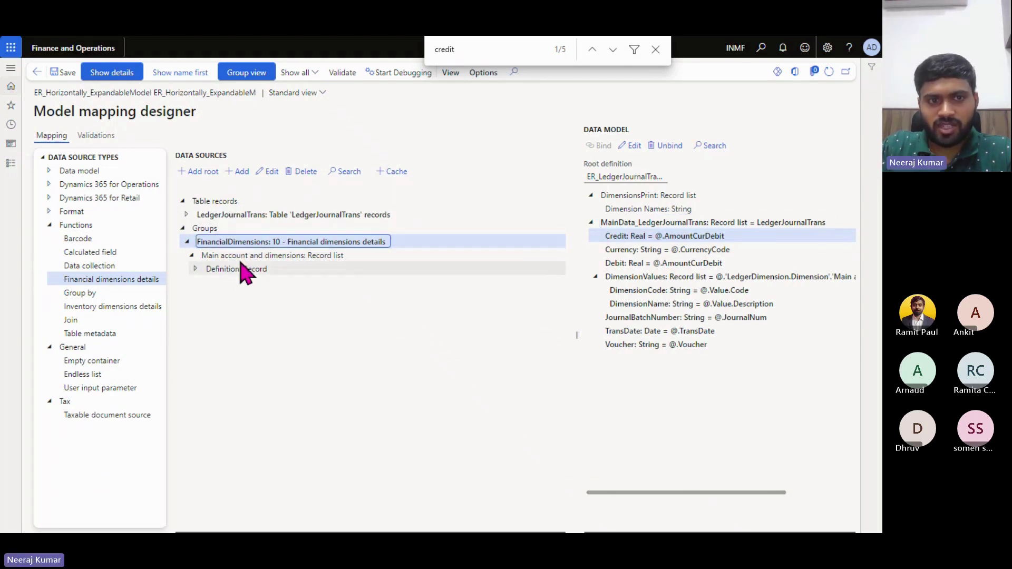
{"action": "left_click", "coordinate": [196, 269]}
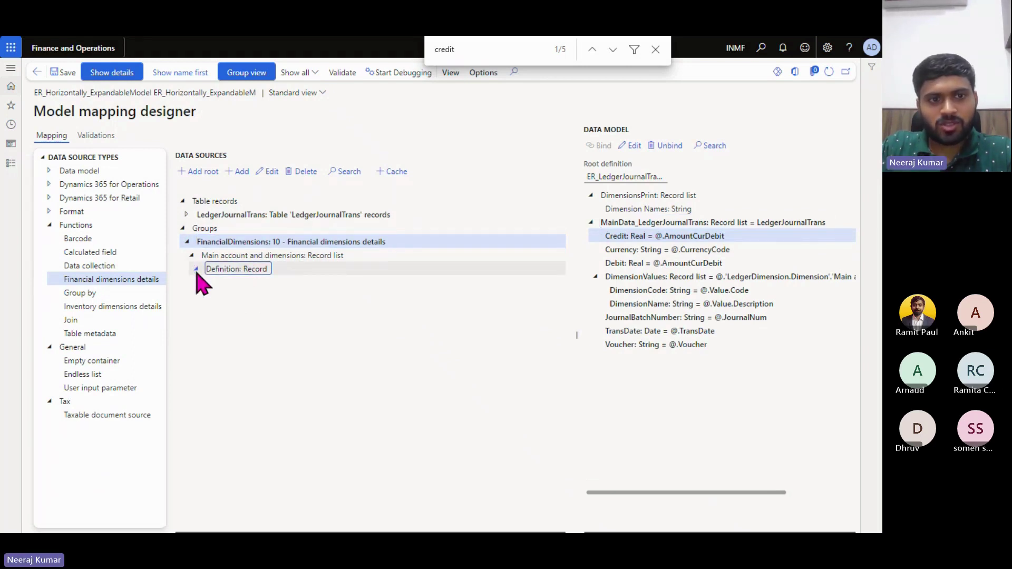
{"action": "left_click", "coordinate": [228, 243]}
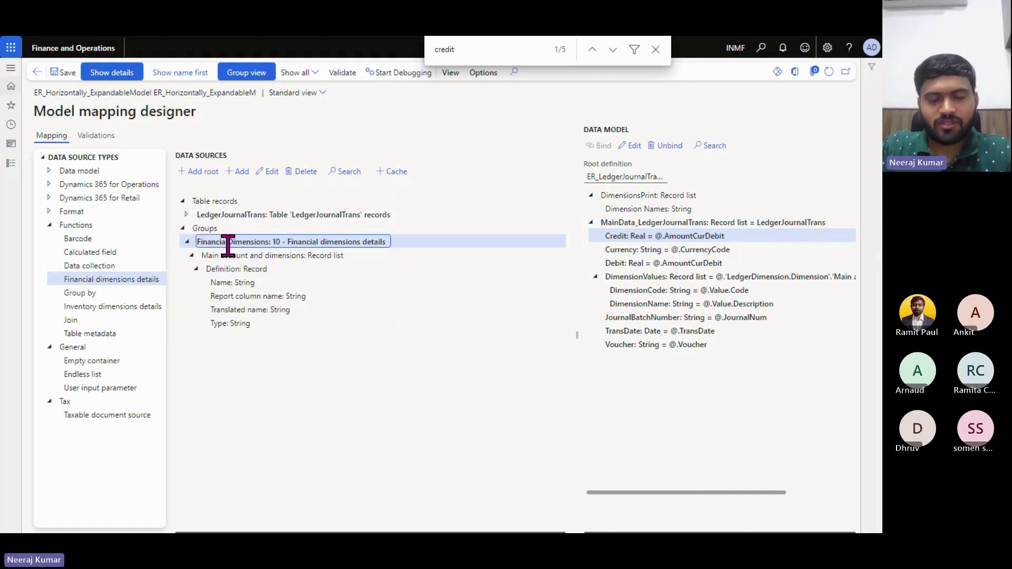
Expand LedgerJournalTrans and examine the Definition and Value records under the LedgerDimension account's Main account and dimensions list.
{"action": "left_click", "coordinate": [186, 215]}
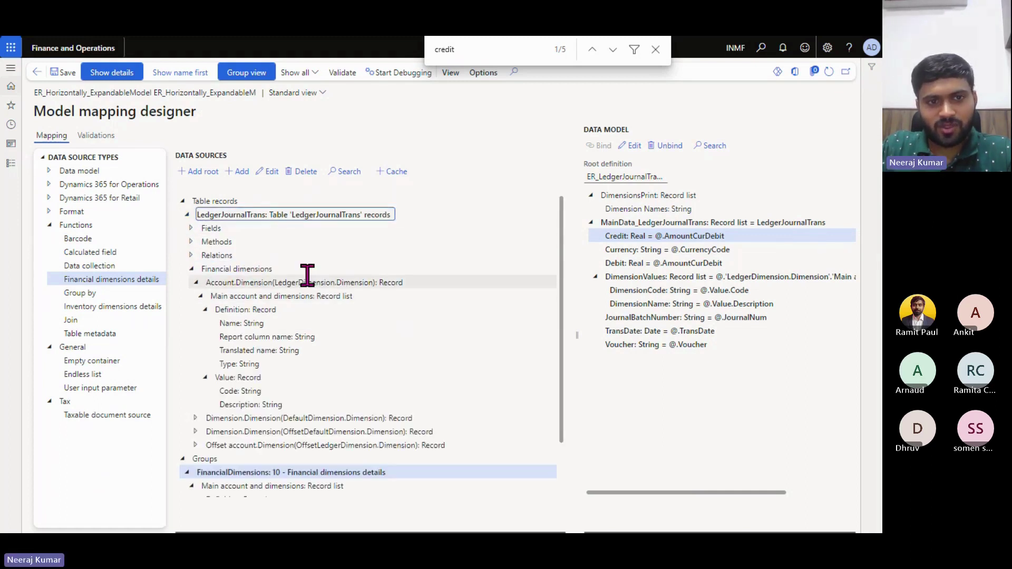
{"action": "left_click_drag", "start_coordinate": [200, 270], "coordinate": [342, 408]}
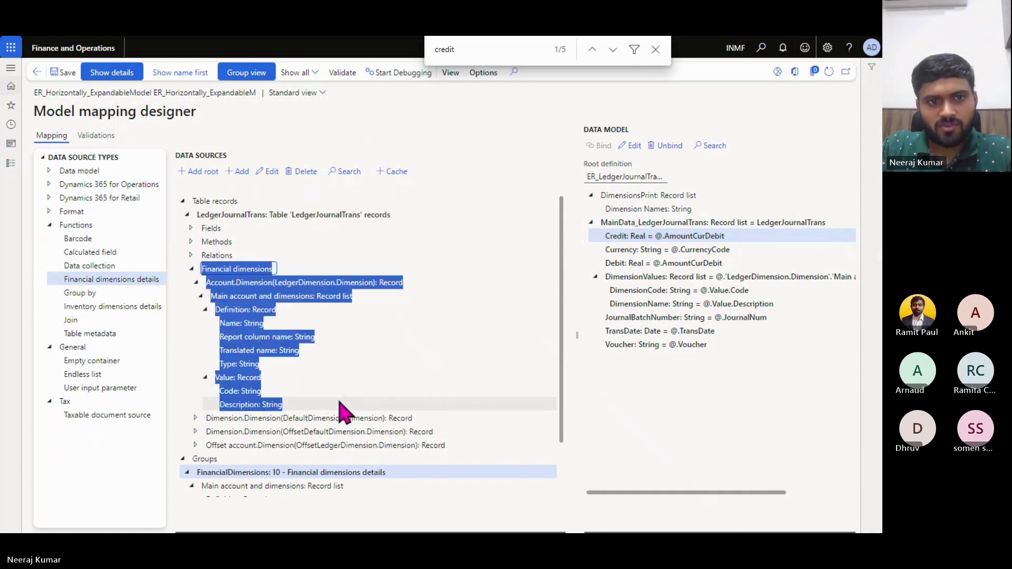
{"action": "left_click", "coordinate": [343, 406]}
{"action": "left_click", "coordinate": [321, 295]}
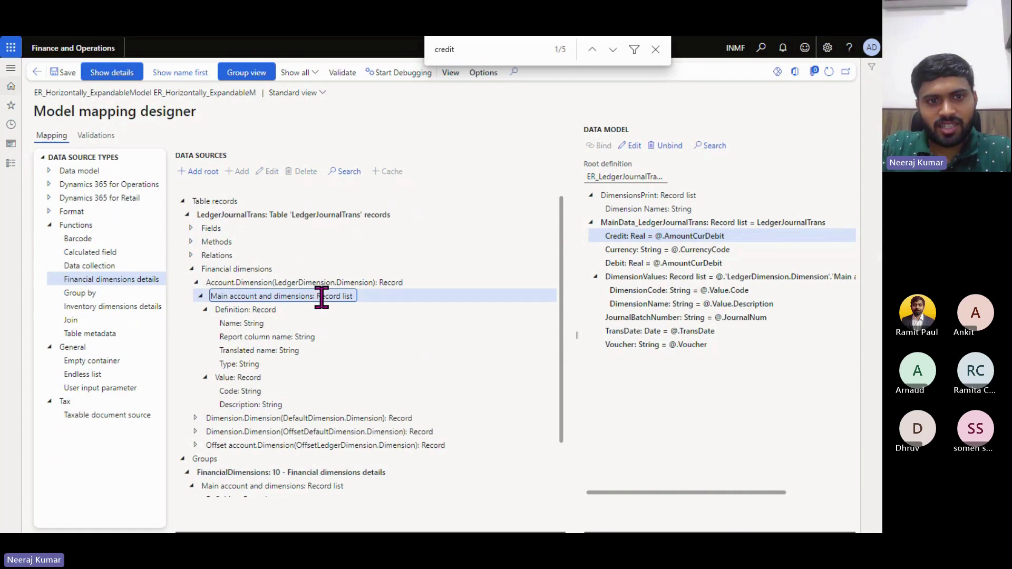
{"action": "left_click", "coordinate": [250, 308]}
{"action": "left_click", "coordinate": [247, 323]}
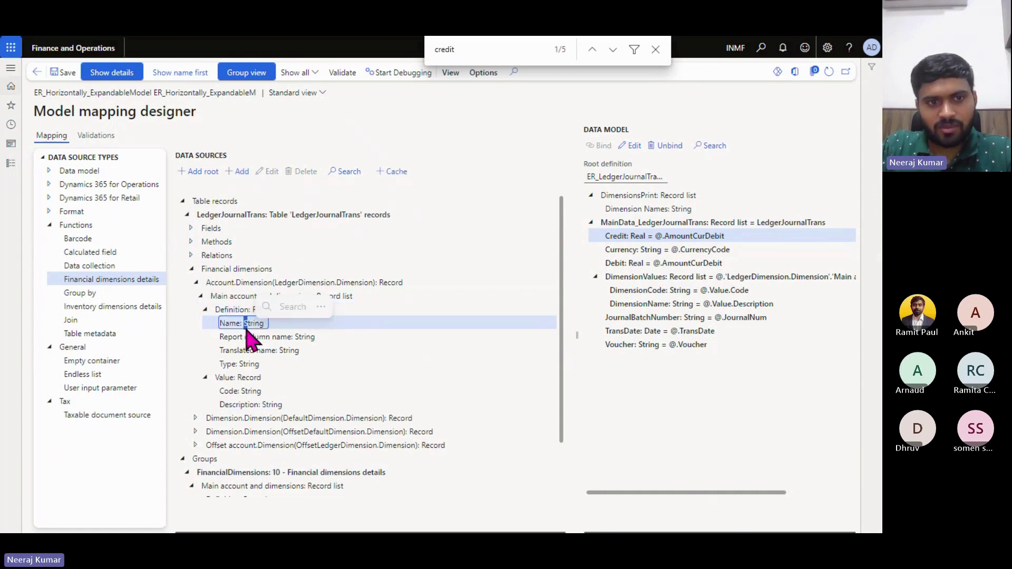
Bind DimensionsPrint to the LedgerDimension account's Main account and dimensions list, and Dimension Names to the Name item of its Definition record.
{"action": "left_click", "coordinate": [638, 195]}
{"action": "left_click", "coordinate": [282, 297]}
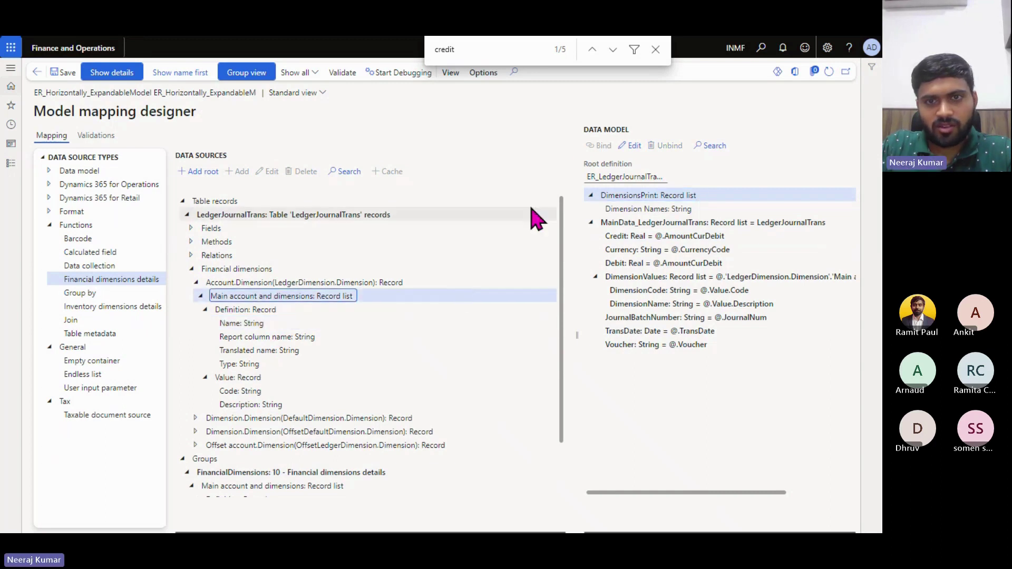
{"action": "left_click", "coordinate": [601, 146]}
{"action": "left_click", "coordinate": [628, 207]}
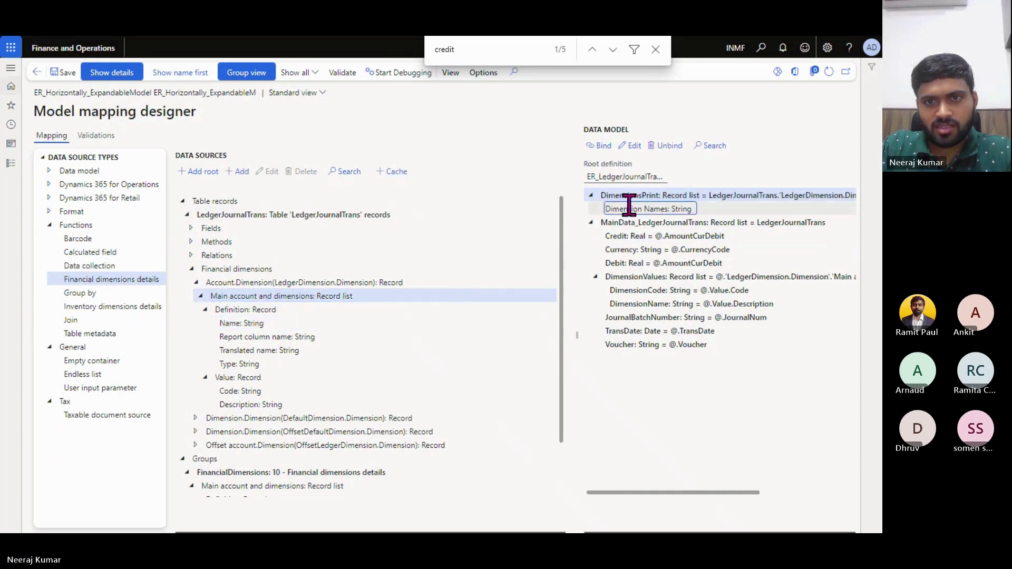
{"action": "left_click", "coordinate": [257, 338]}
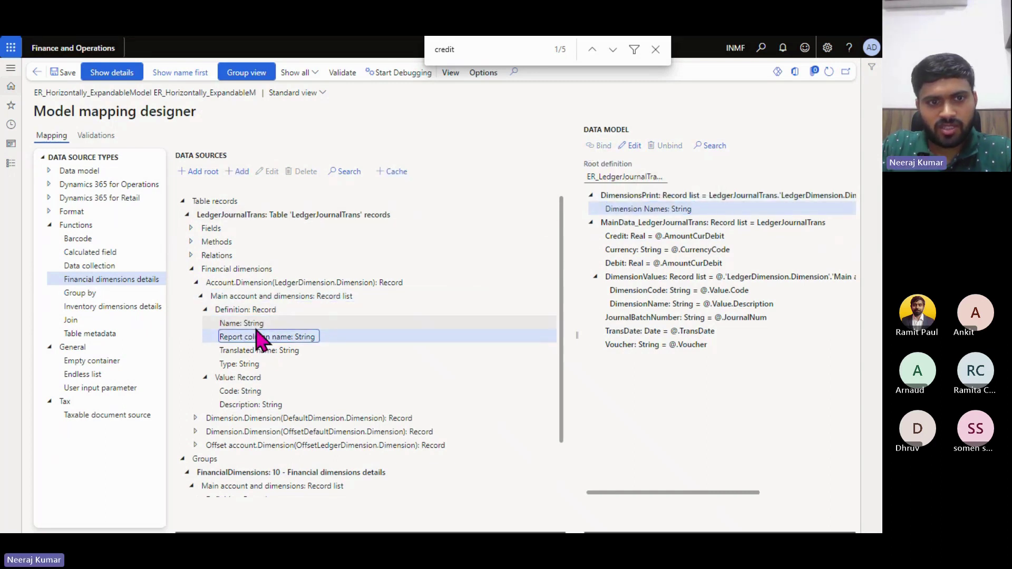
{"action": "left_click", "coordinate": [258, 324]}
{"action": "left_click", "coordinate": [602, 146]}
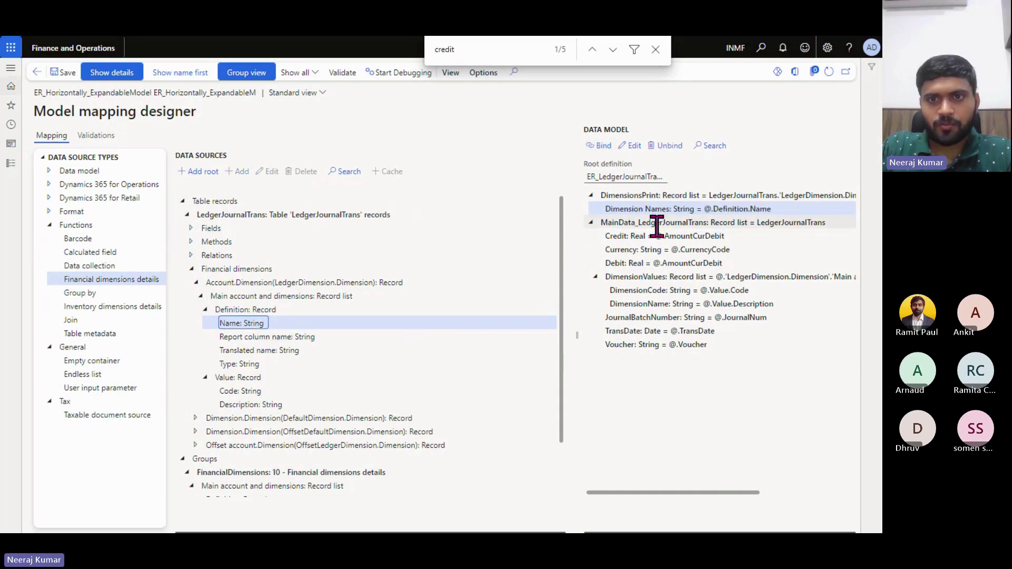
Collapse the MainData_LedgerJournalTrans model node and the LedgerJournalTrans and FinancialDimensions data sources.
{"action": "left_click", "coordinate": [591, 222]}
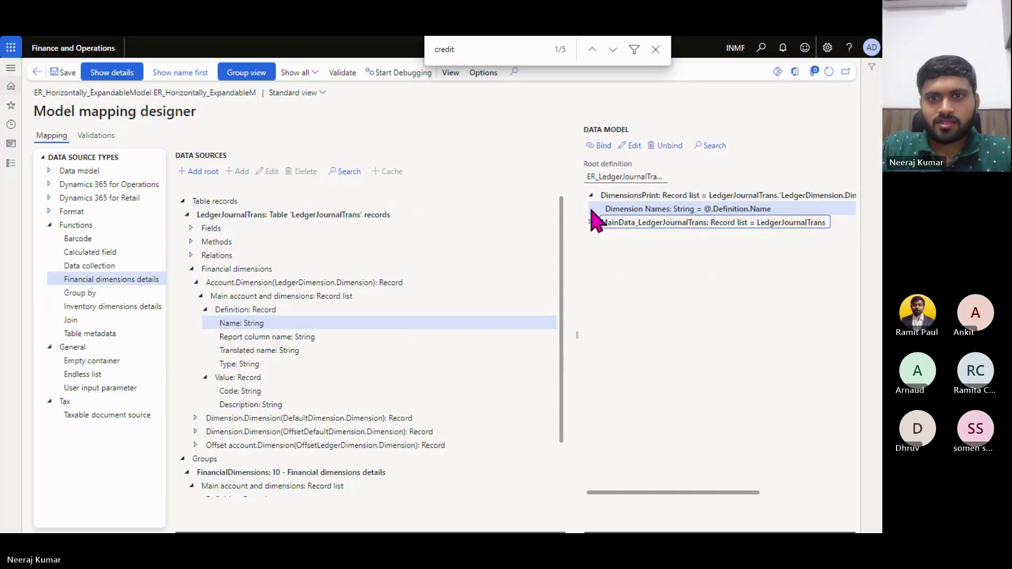
{"action": "left_click", "coordinate": [186, 215]}
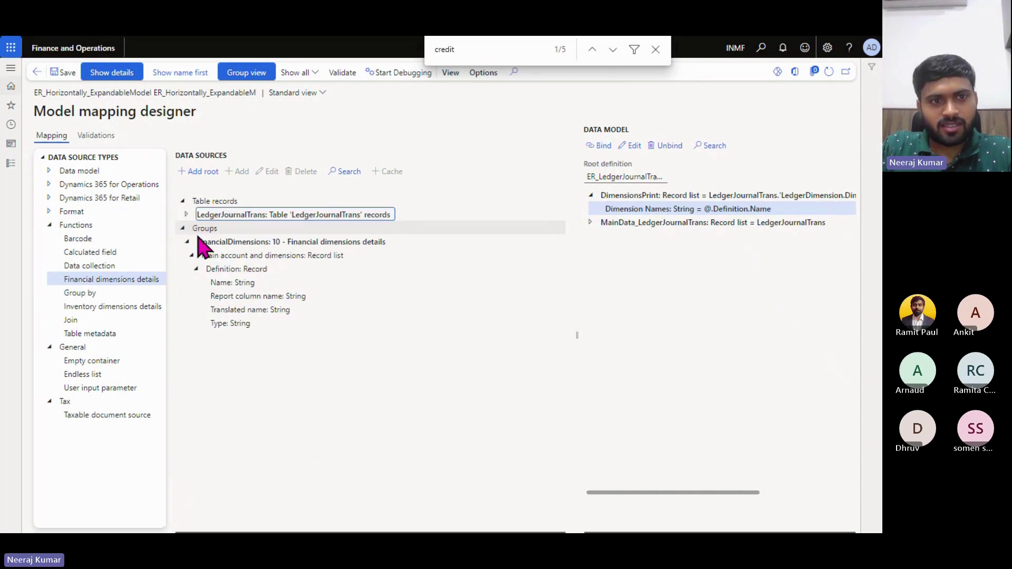
{"action": "left_click", "coordinate": [188, 242]}
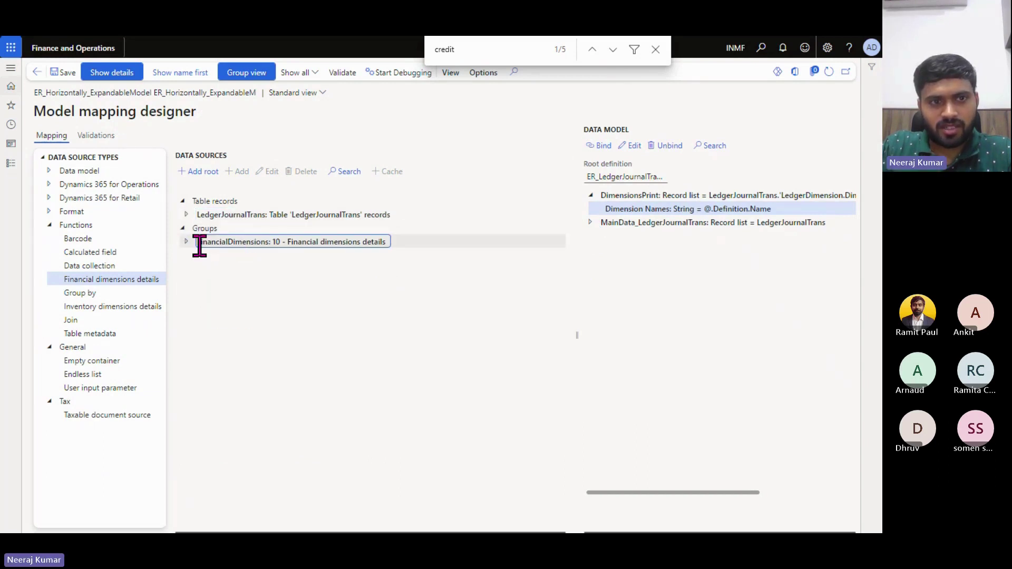
{"action": "left_click_drag", "start_coordinate": [199, 245], "coordinate": [384, 242]}
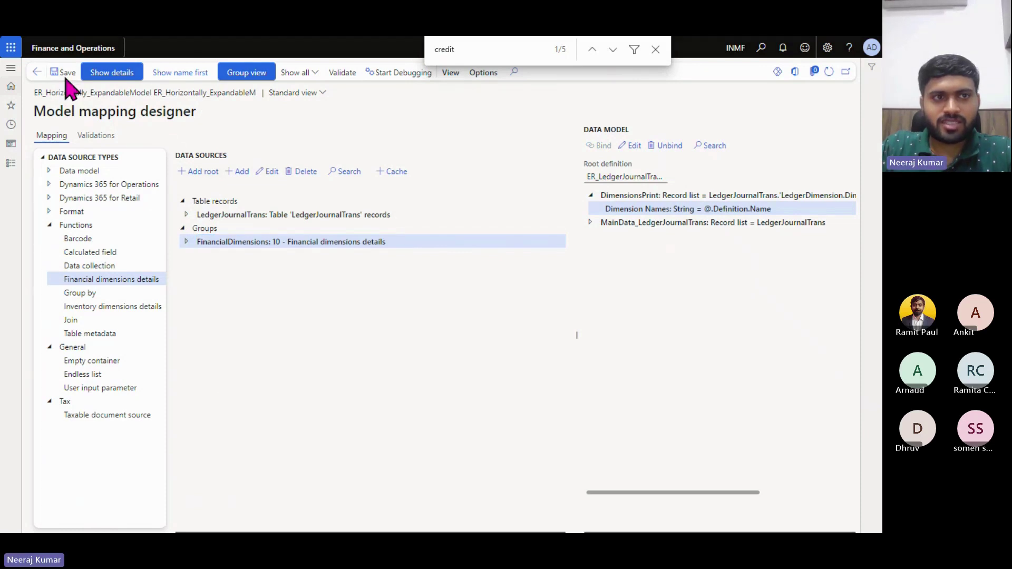
Start a test run of the ER_LedgerJournalTransRoot mapping, check which values the Dimension name parameter offers, and cancel the run.
{"action": "left_click", "coordinate": [34, 72]}
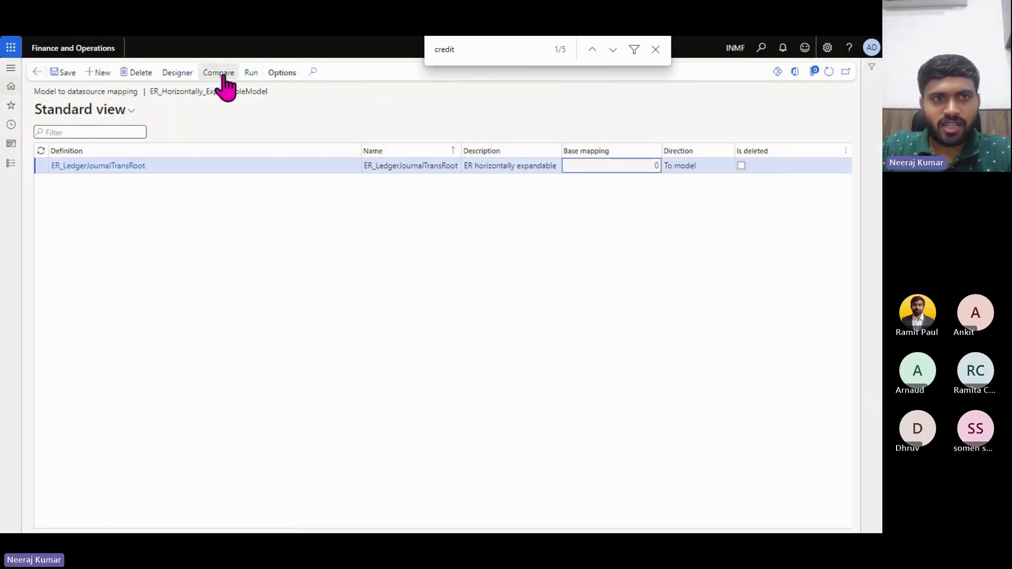
{"action": "left_click", "coordinate": [253, 75]}
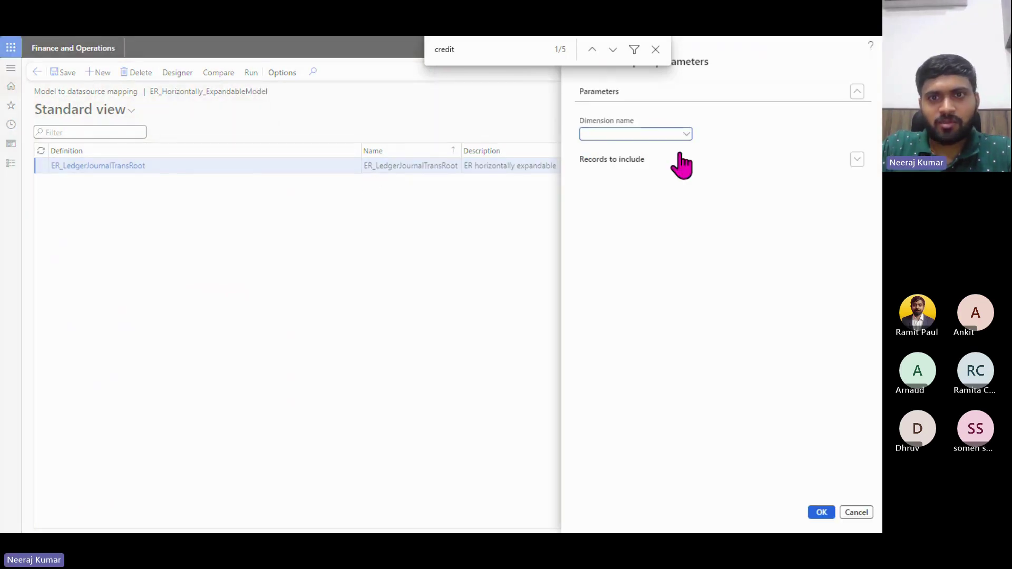
{"action": "left_click", "coordinate": [686, 135]}
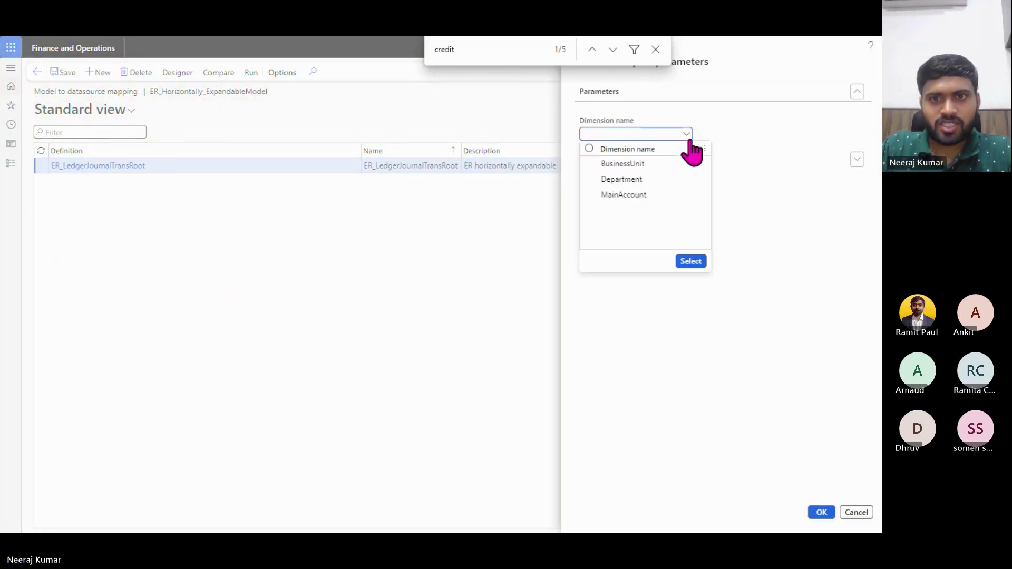
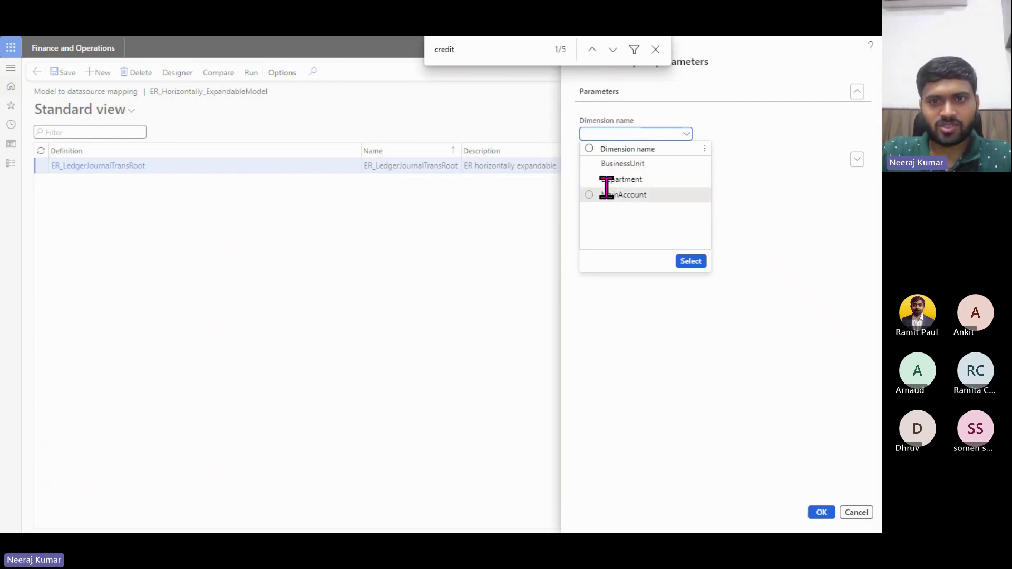
{"action": "left_click", "coordinate": [589, 163]}
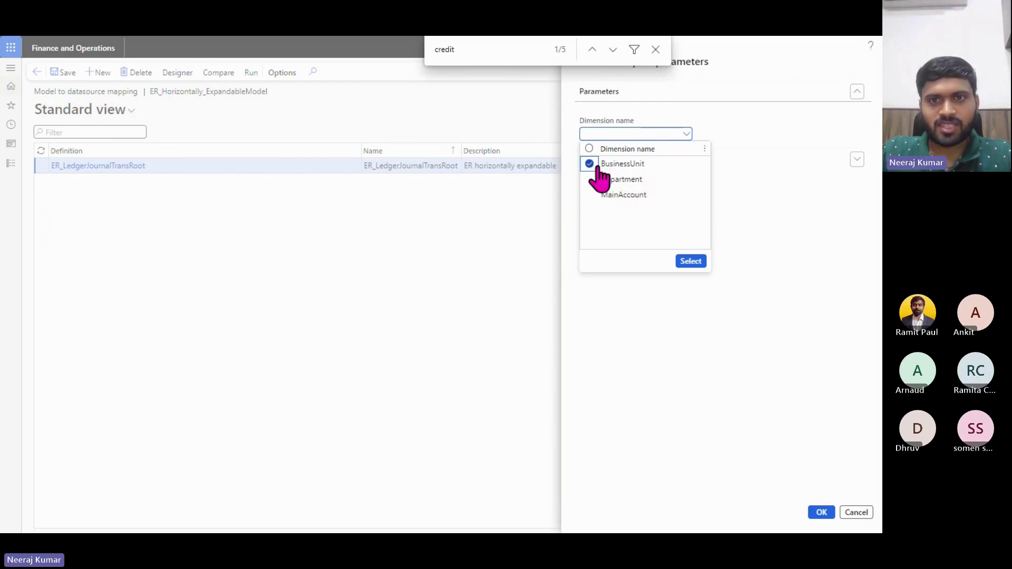
{"action": "left_click", "coordinate": [589, 180]}
{"action": "left_click", "coordinate": [589, 194]}
{"action": "left_click", "coordinate": [589, 179]}
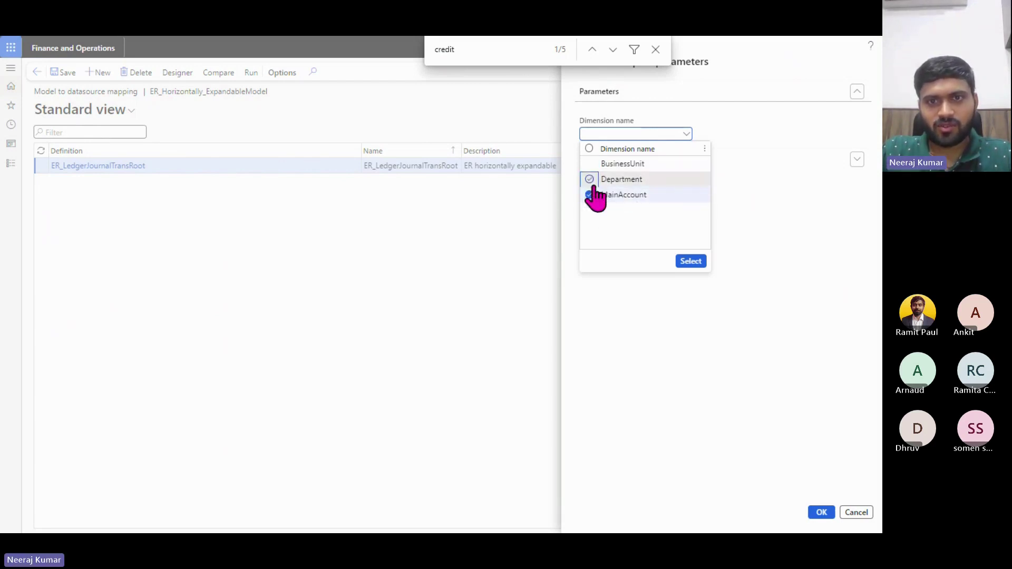
{"action": "left_click", "coordinate": [591, 194]}
{"action": "left_click", "coordinate": [612, 136]}
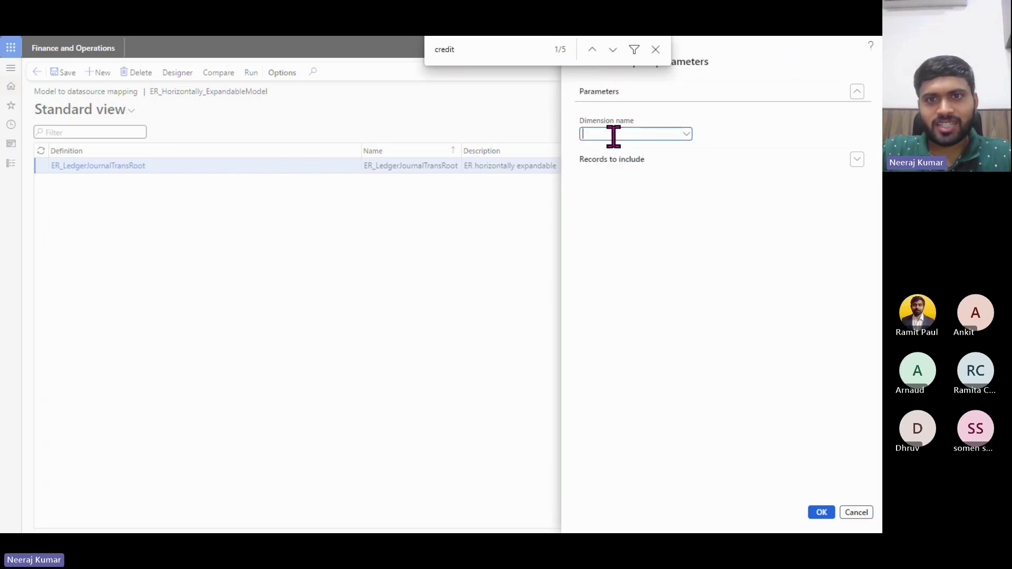
{"action": "left_click", "coordinate": [870, 513]}
{"action": "left_click", "coordinate": [181, 74]}
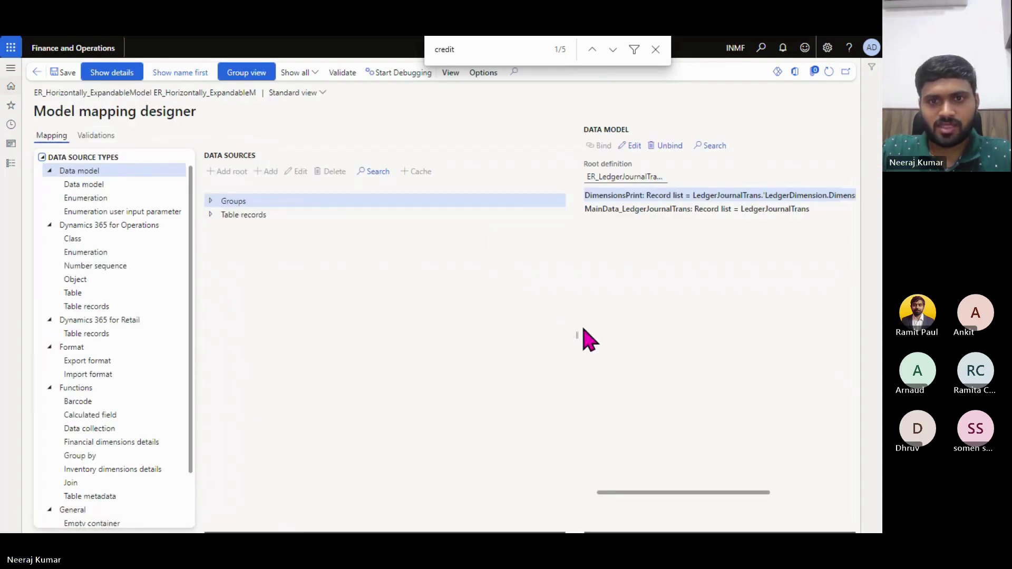
{"action": "left_click_drag", "start_coordinate": [578, 330], "coordinate": [516, 285]}
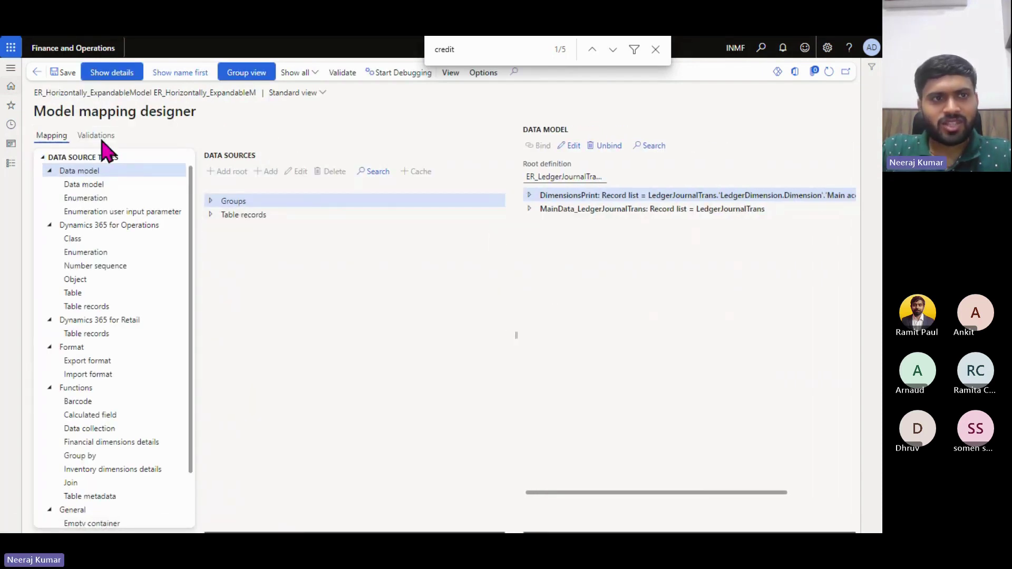
{"action": "left_click", "coordinate": [36, 72]}
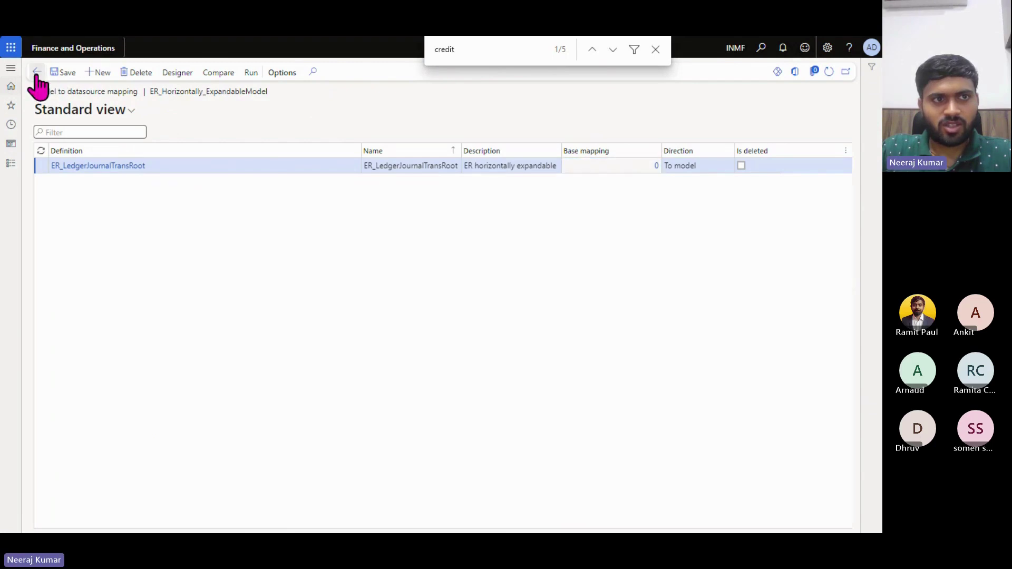
Return to the configurations and complete version 1 of ER_Horizontally_ExpandableModel with the description Initial version.
{"action": "left_click", "coordinate": [36, 72]}
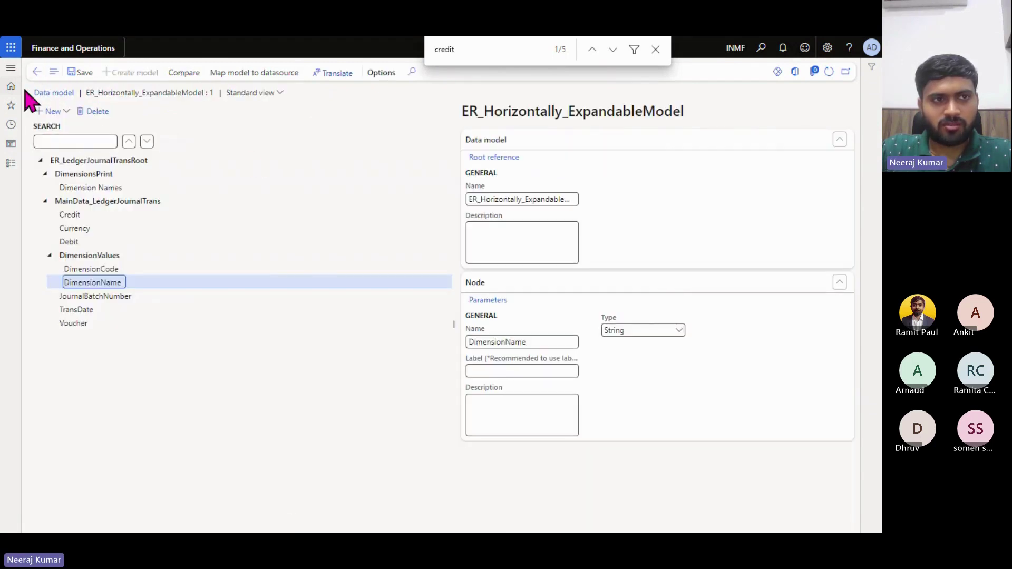
{"action": "left_click", "coordinate": [50, 92]}
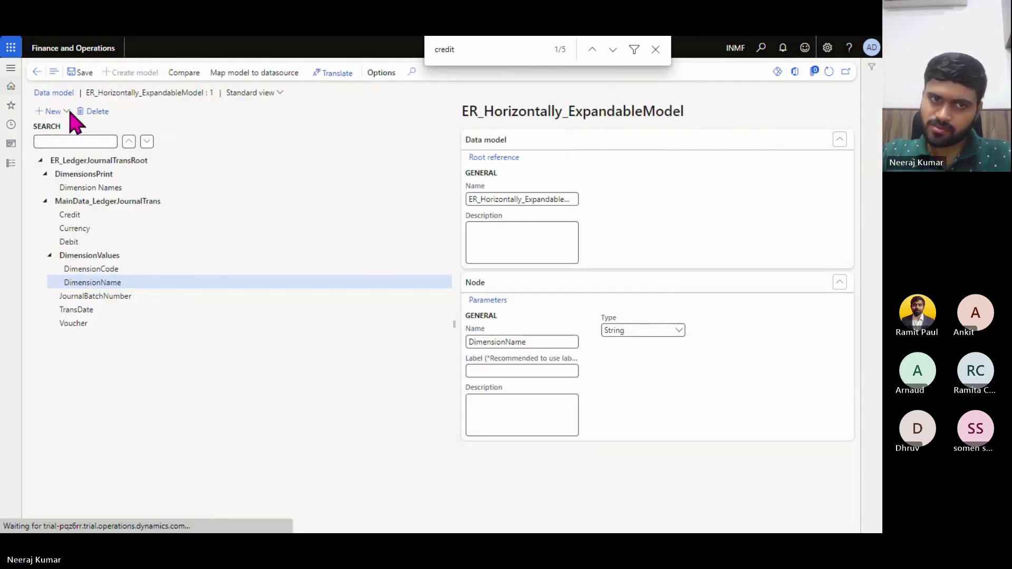
{"action": "left_click", "coordinate": [261, 183]}
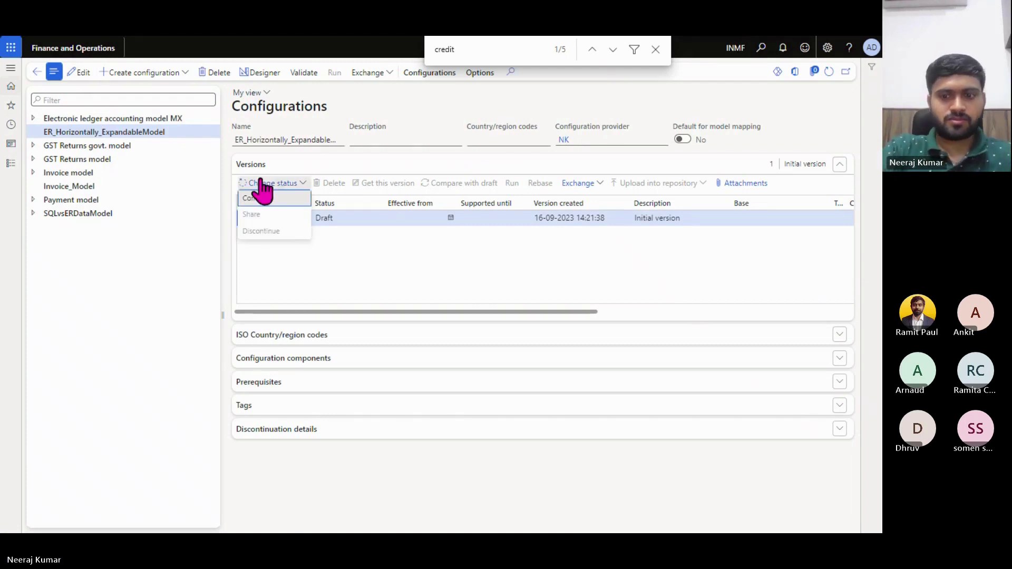
{"action": "left_click", "coordinate": [261, 197]}
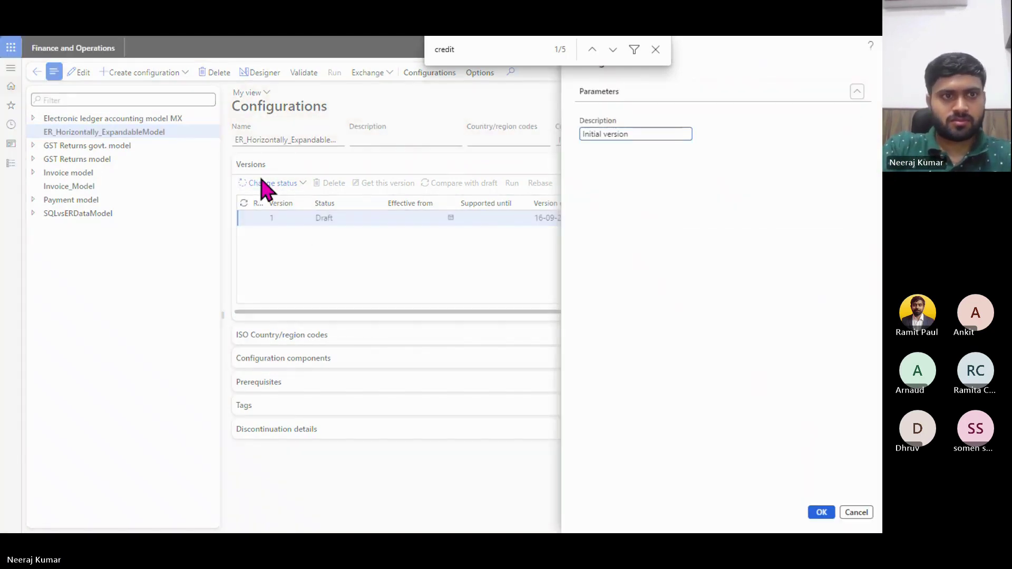
{"action": "key", "text": "Return"}
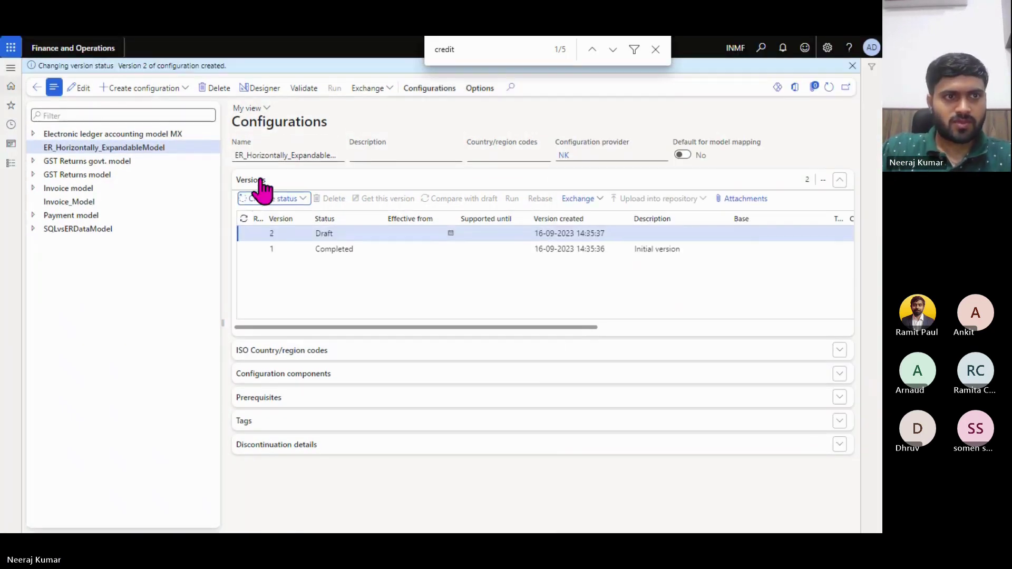
Begin a format configuration based on the ER_Horizontally_ExpandableModel data model, using ExcelFormat_LedgerjournalTrans as both name and description.
{"action": "left_click", "coordinate": [151, 147]}
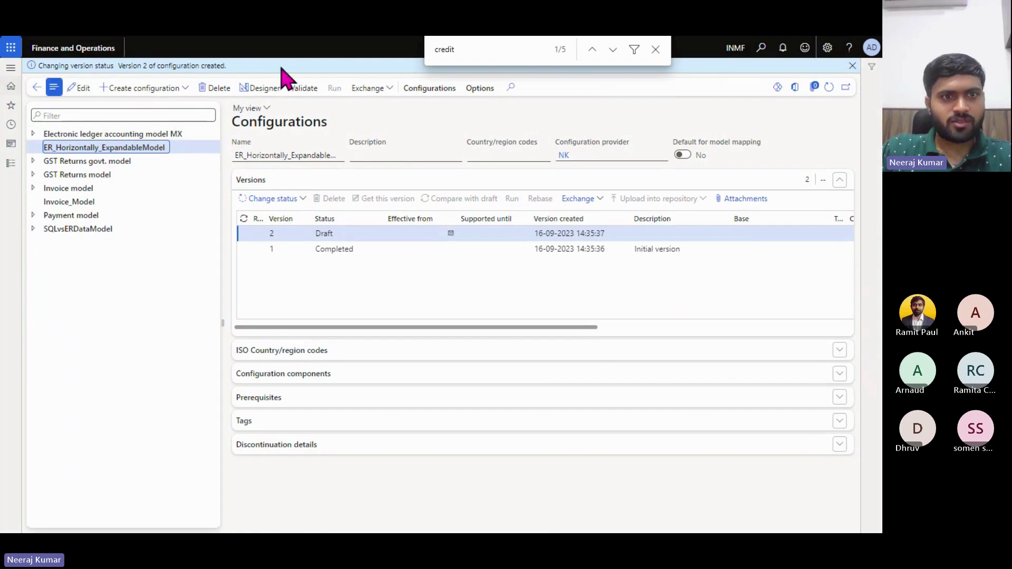
{"action": "left_click", "coordinate": [171, 90]}
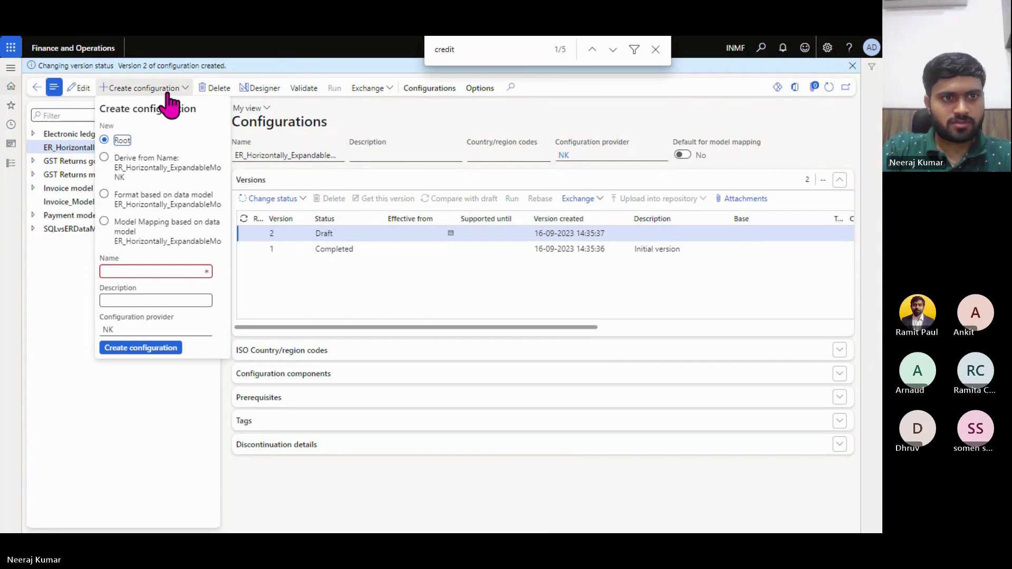
{"action": "key", "text": "Down"}
{"action": "key", "text": "Down"}
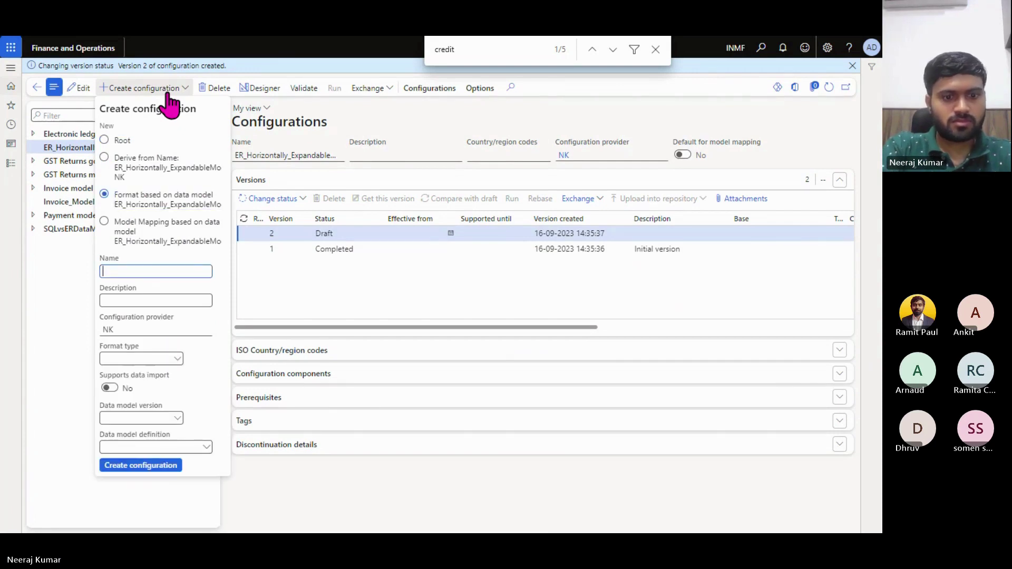
{"action": "type", "text": "ExcelFormat_Ledgerjournal"}
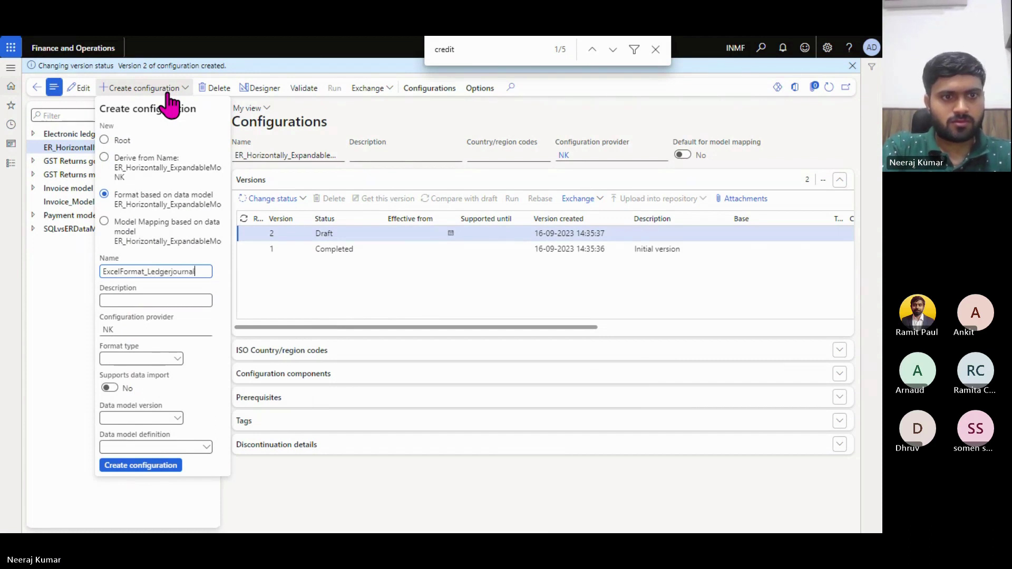
{"action": "type", "text": "Trans"}
{"action": "key", "text": "Tab"}
{"action": "key", "text": "shift+Tab"}
{"action": "key", "text": "ctrl+c"}
{"action": "key", "text": "Tab"}
{"action": "key", "text": "ctrl+v"}
{"action": "key", "text": "Tab"}
{"action": "key", "text": "Tab"}
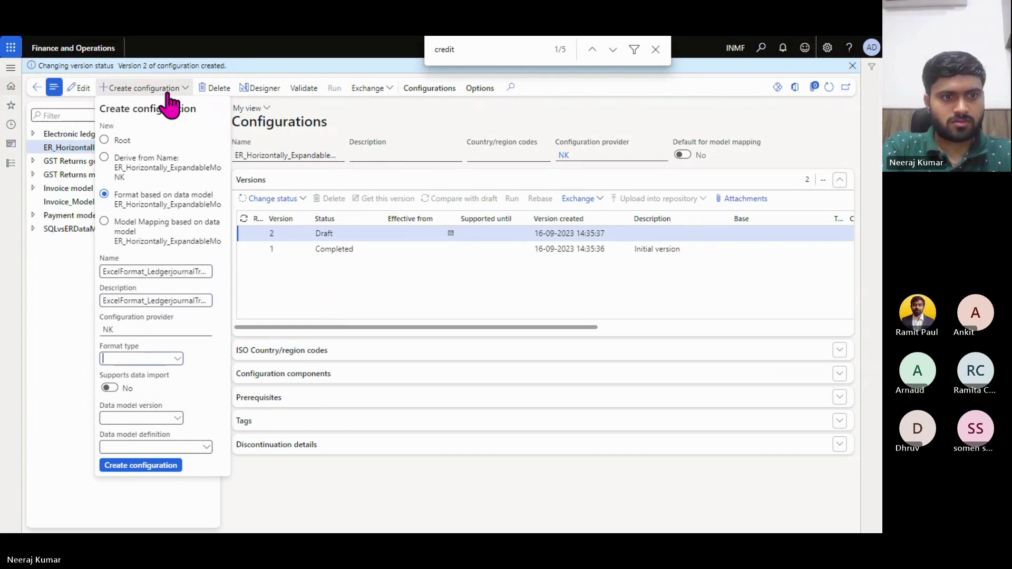
Set the format type to Excel, data model version to 1 and definition to ER_LedgerJournalTransRoot, and create the configuration.
{"action": "key", "text": "alt+Down"}
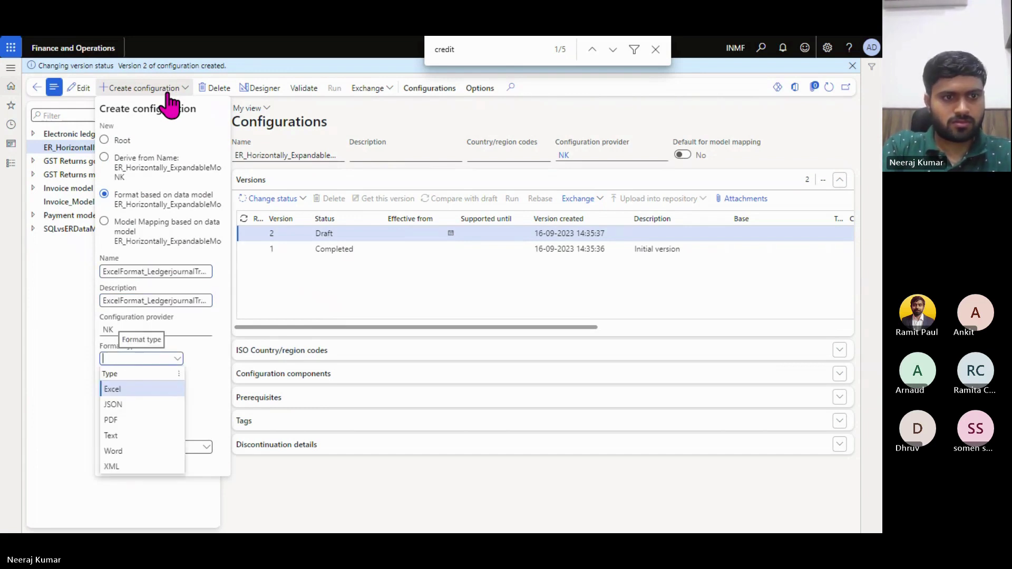
{"action": "key", "text": "Return"}
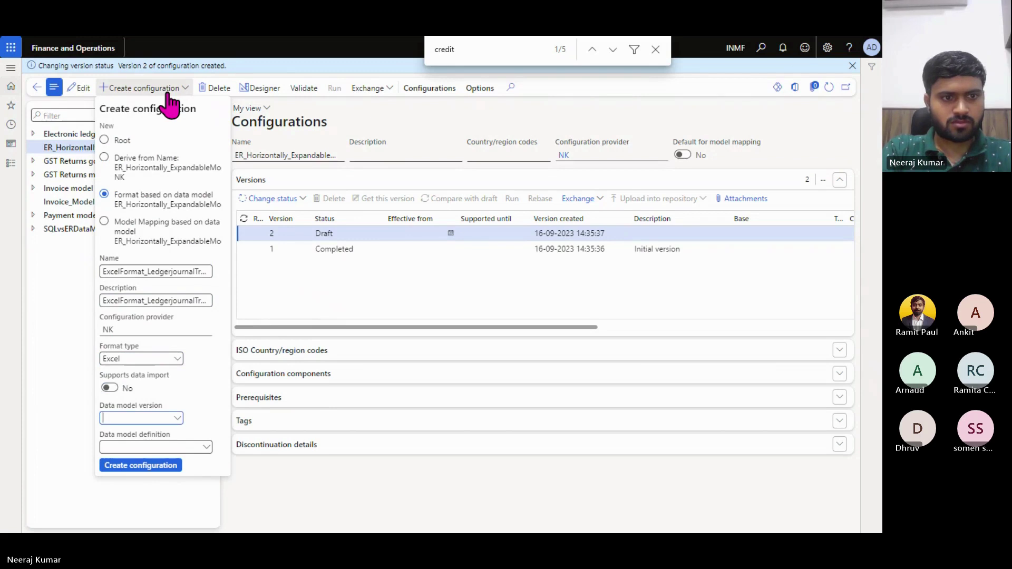
{"action": "key", "text": "Tab"}
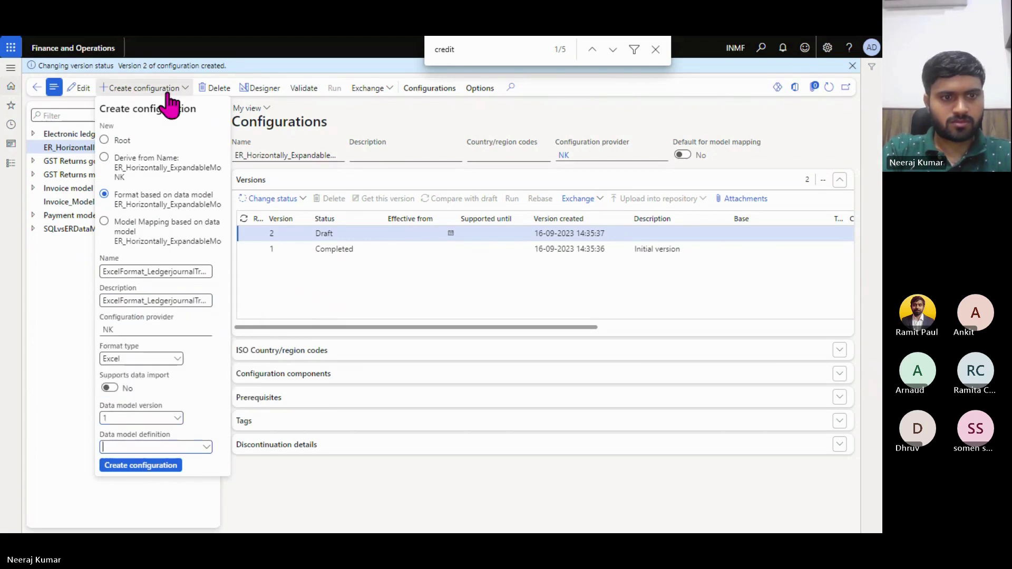
{"action": "key", "text": "Return"}
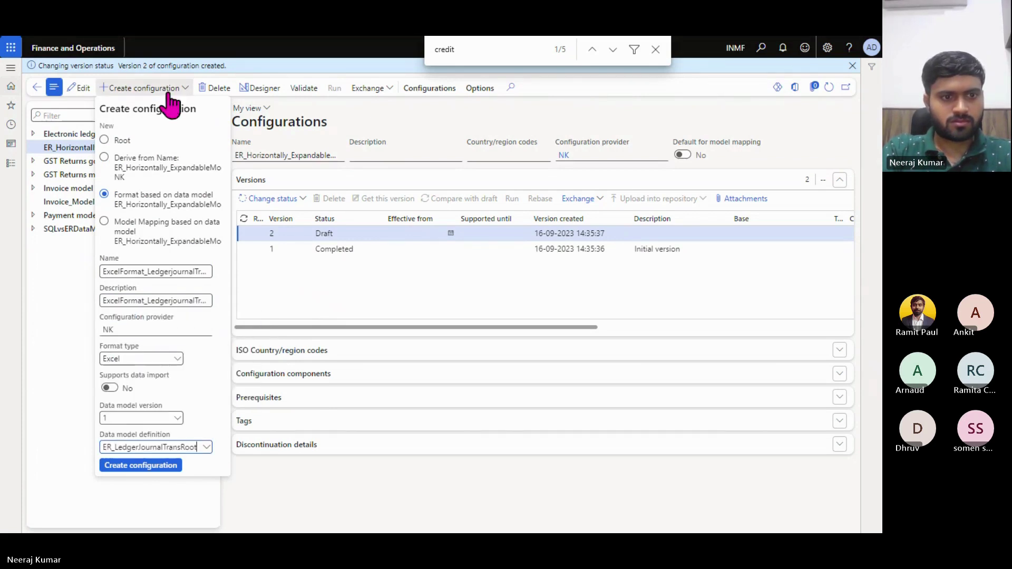
{"action": "key", "text": "Return"}
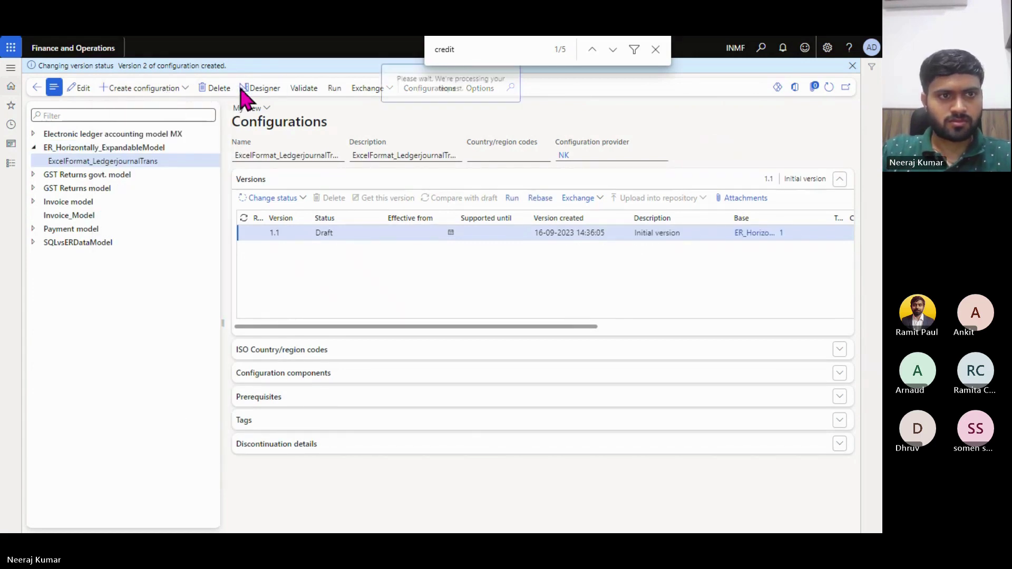
Open the ExcelFormat_LedgerjournalTrans configuration in the format designer and close the browser's find bar.
{"action": "left_click", "coordinate": [242, 89]}
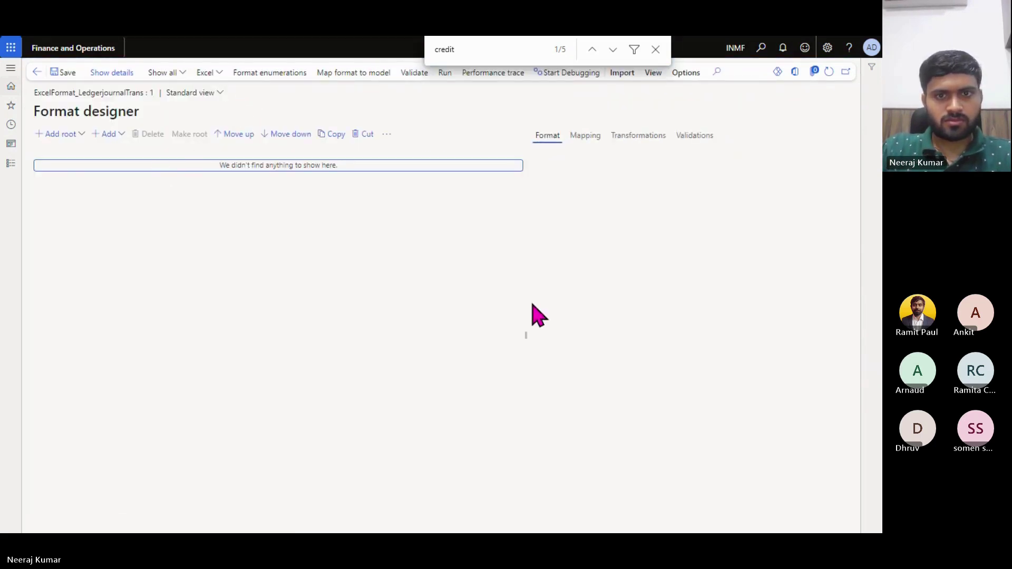
{"action": "left_click_drag", "start_coordinate": [527, 322], "coordinate": [476, 311]}
{"action": "left_click", "coordinate": [655, 50]}
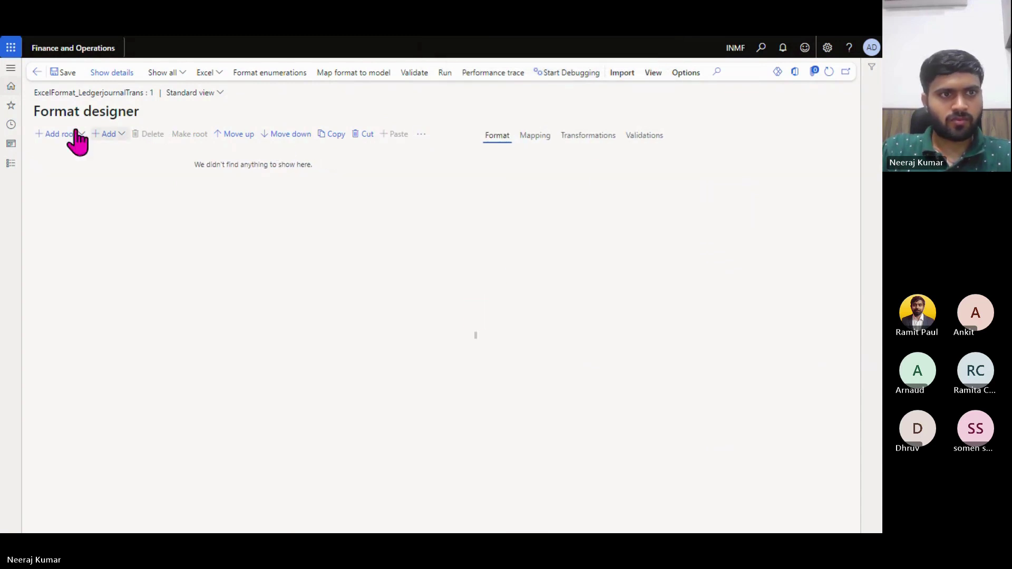
Import SampleFinDimWsReport.xlsx from the desktop's Electronic Reporting Session, Session 4 folder as the Excel template, with Create Excel Sheet format element enabled.
{"action": "left_click", "coordinate": [622, 74]}
{"action": "left_click", "coordinate": [66, 106]}
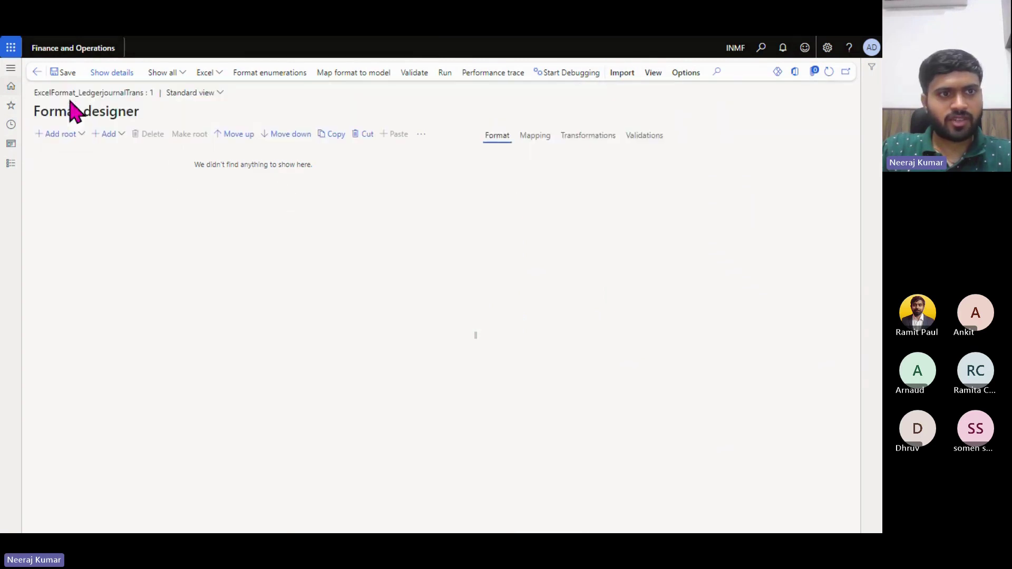
{"action": "left_click", "coordinate": [625, 122]}
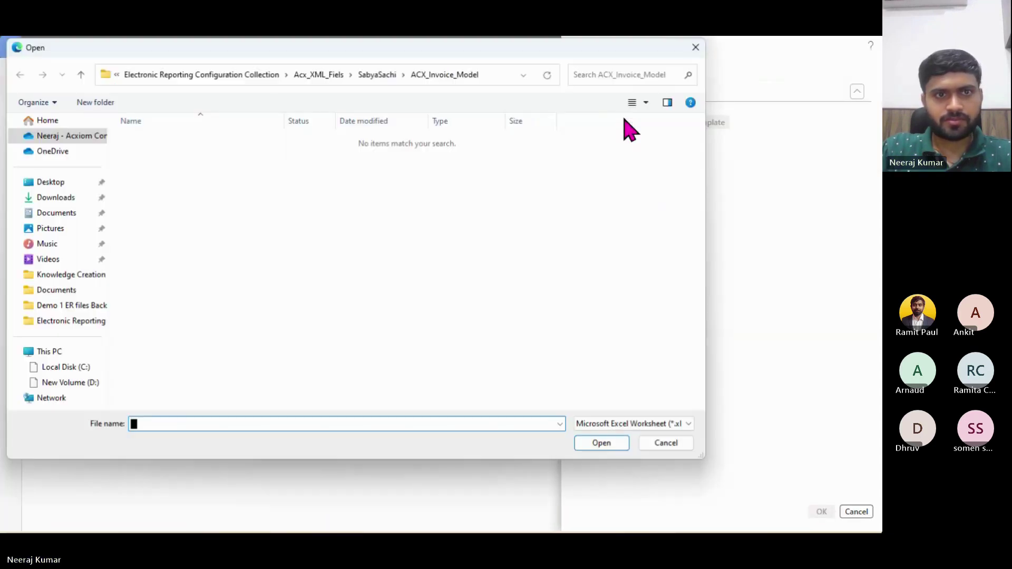
{"action": "left_click", "coordinate": [53, 186]}
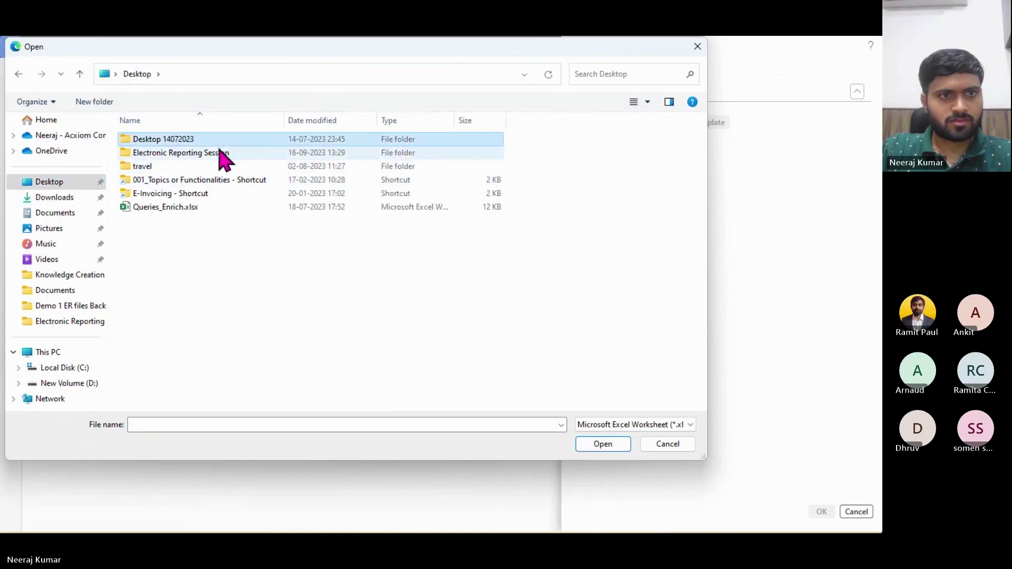
{"action": "double_click", "coordinate": [217, 152]}
{"action": "double_click", "coordinate": [175, 180]}
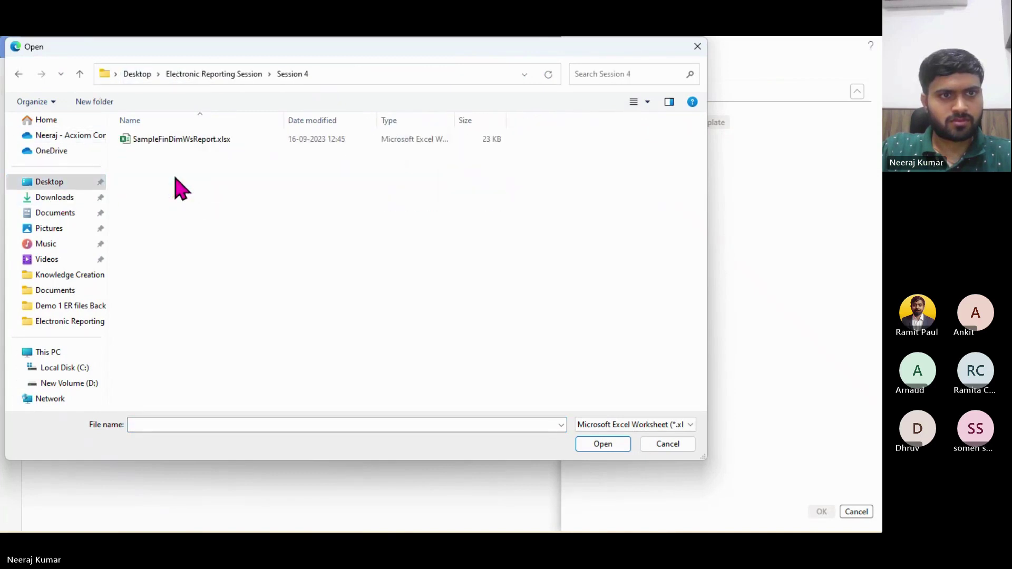
{"action": "left_click", "coordinate": [186, 142]}
{"action": "left_click", "coordinate": [603, 445]}
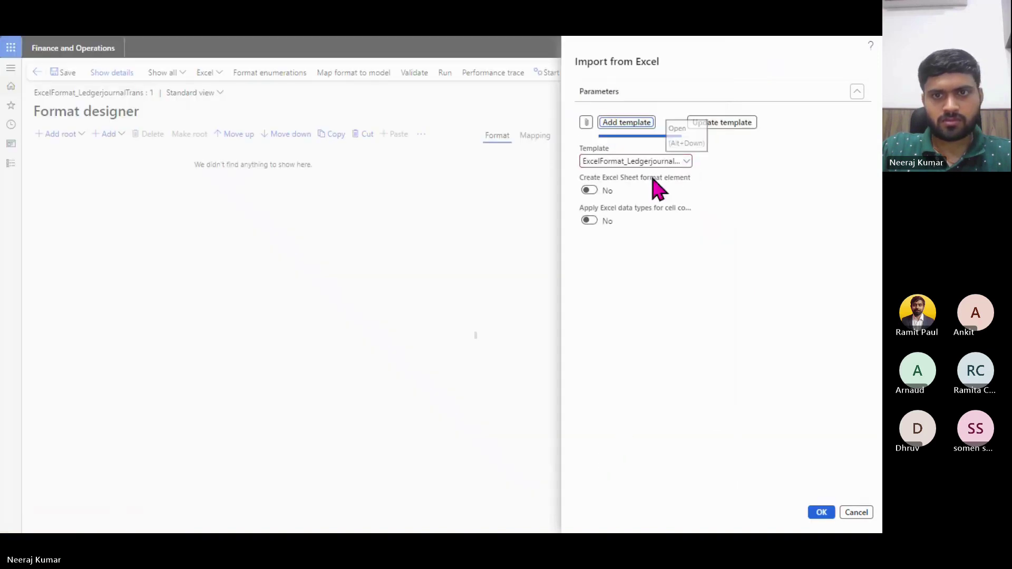
{"action": "left_click", "coordinate": [593, 190]}
{"action": "left_click", "coordinate": [821, 512]}
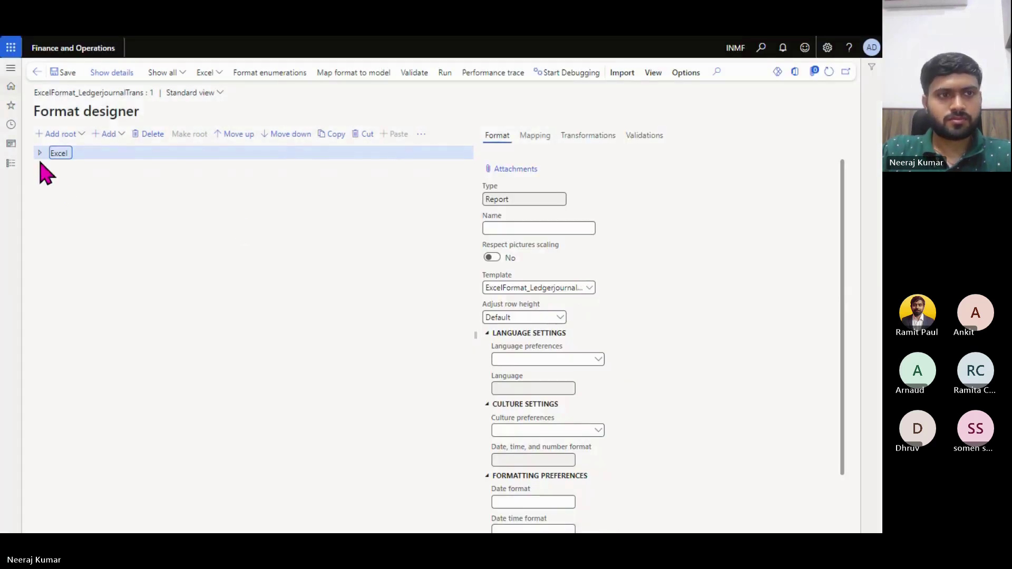
Expand the imported Excel root and its Report sheet, and show the details of the format elements.
{"action": "left_click", "coordinate": [40, 153]}
{"action": "left_click", "coordinate": [44, 167]}
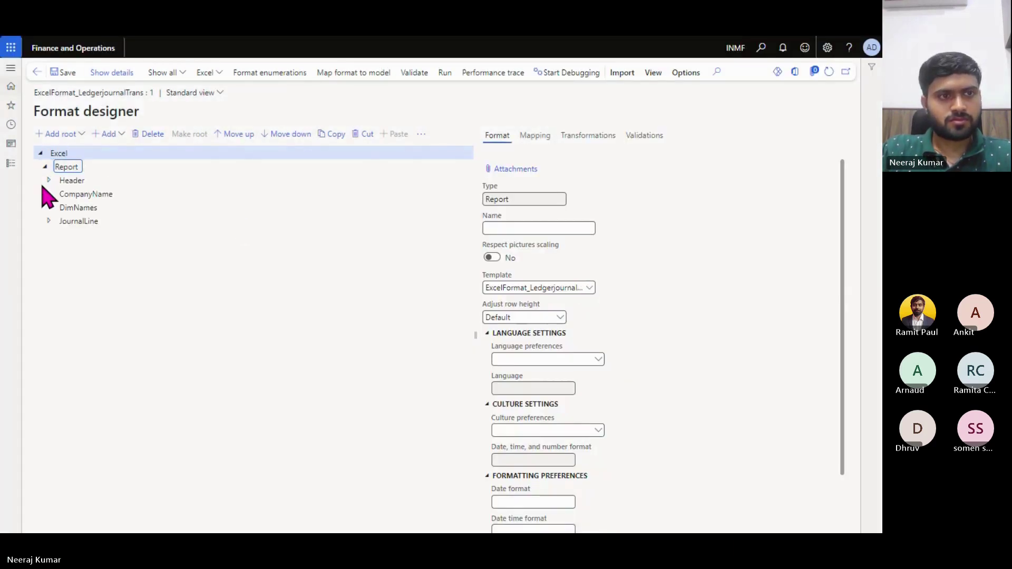
{"action": "left_click", "coordinate": [110, 73]}
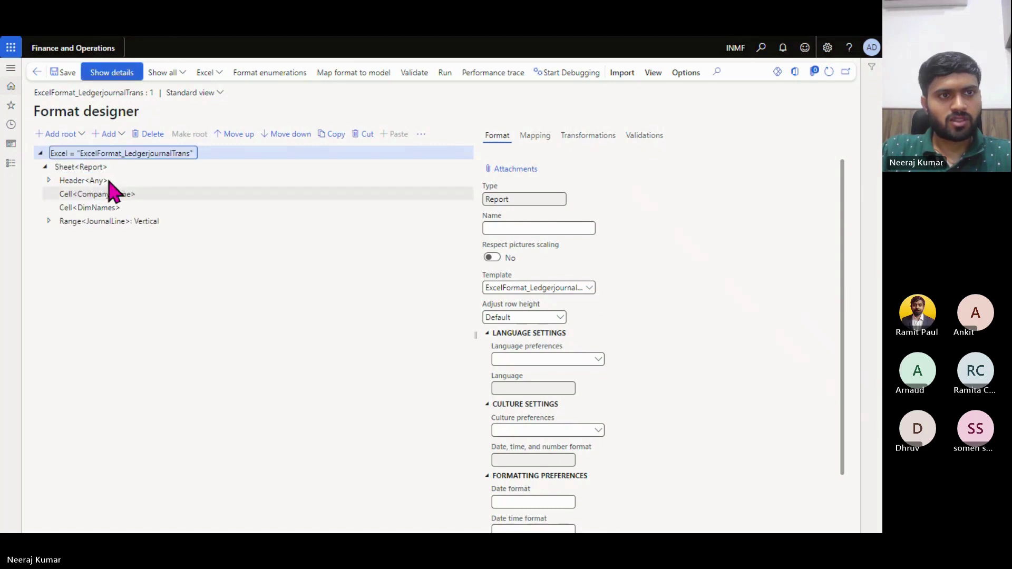
Expand the Report sheet's header and its JournalLine and TransactionLine ranges, and inspect the header's page-number string element.
{"action": "left_click", "coordinate": [74, 166]}
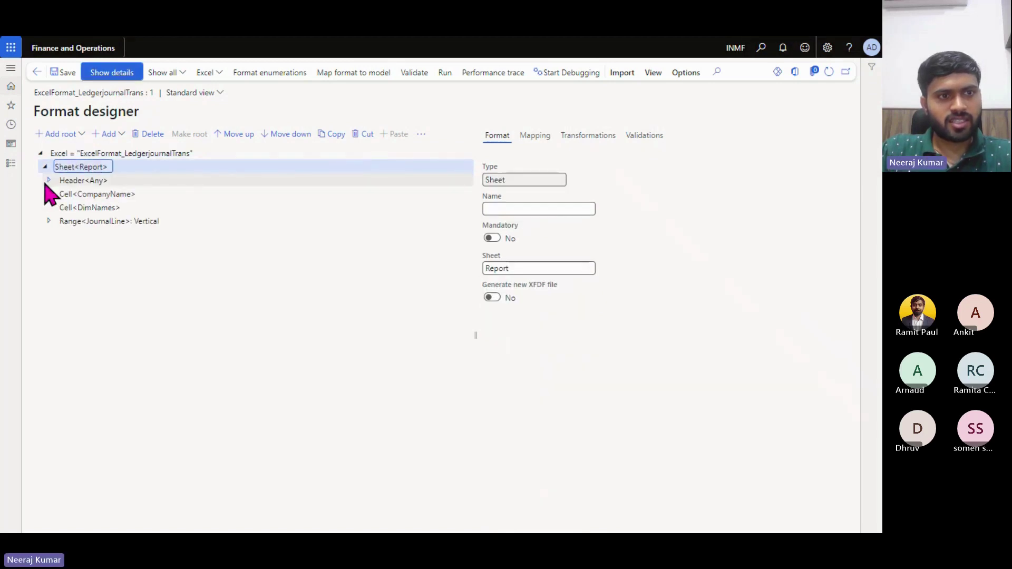
{"action": "left_click", "coordinate": [47, 182]}
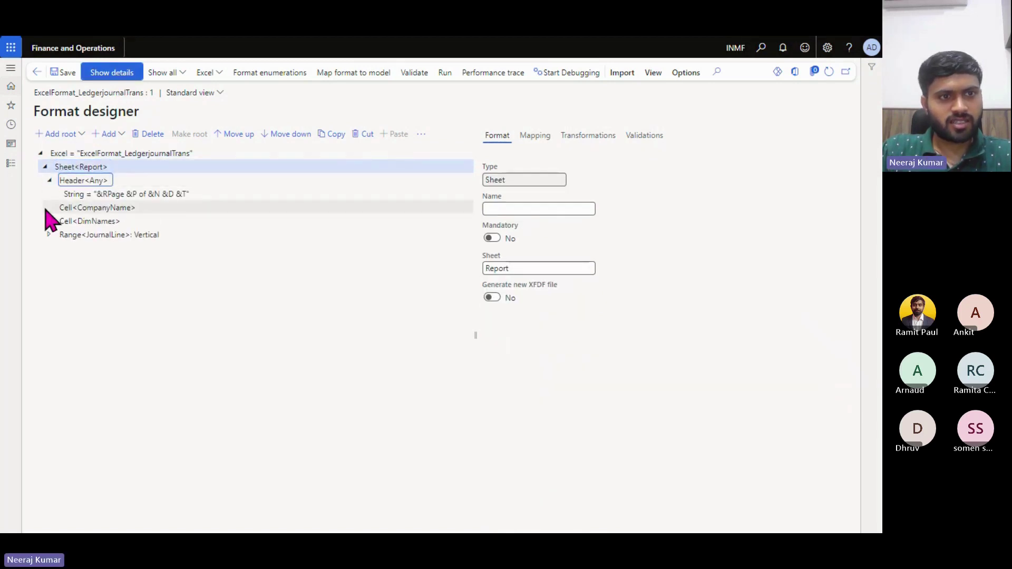
{"action": "left_click_drag", "start_coordinate": [62, 188], "coordinate": [188, 193]}
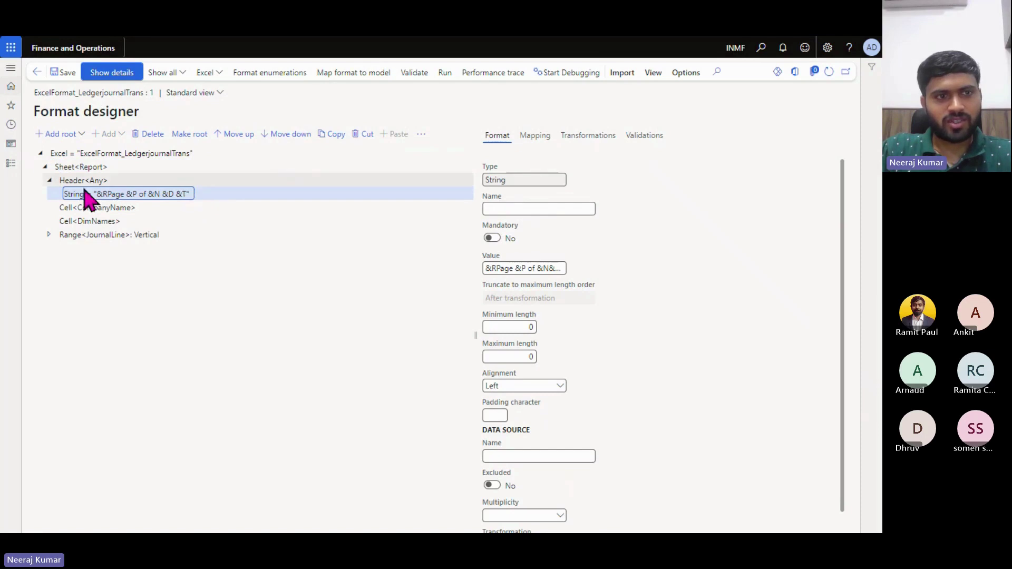
{"action": "left_click", "coordinate": [49, 235]}
{"action": "left_click", "coordinate": [53, 262]}
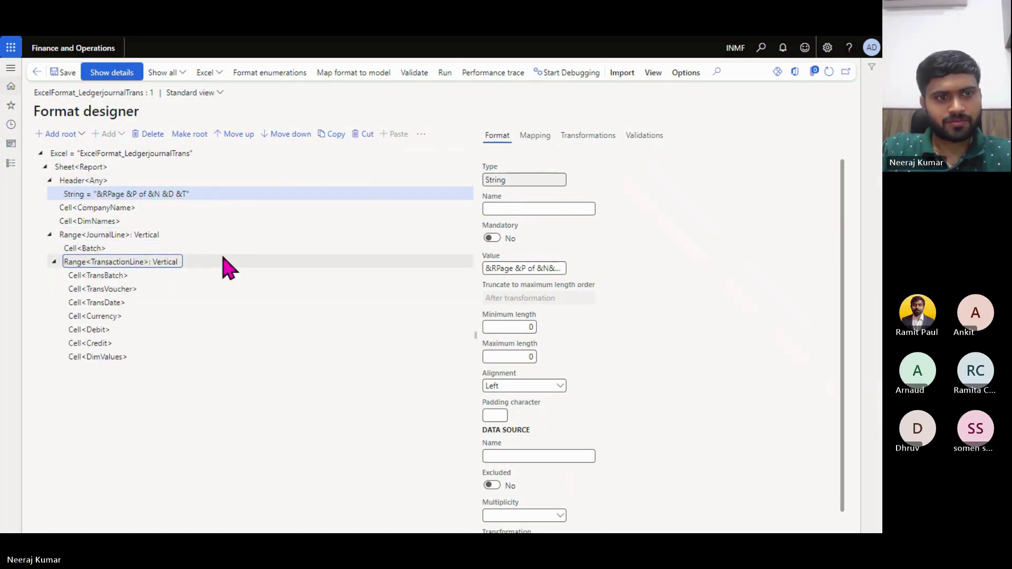
{"action": "left_click", "coordinate": [113, 195]}
Switch to the SampleFinDimWsReport workbook in Excel and show the Report sheet in Page Layout view to examine its header.
{"action": "key", "text": "alt+Tab"}
{"action": "key", "text": "alt+Tab"}
{"action": "key", "text": "alt+Tab"}
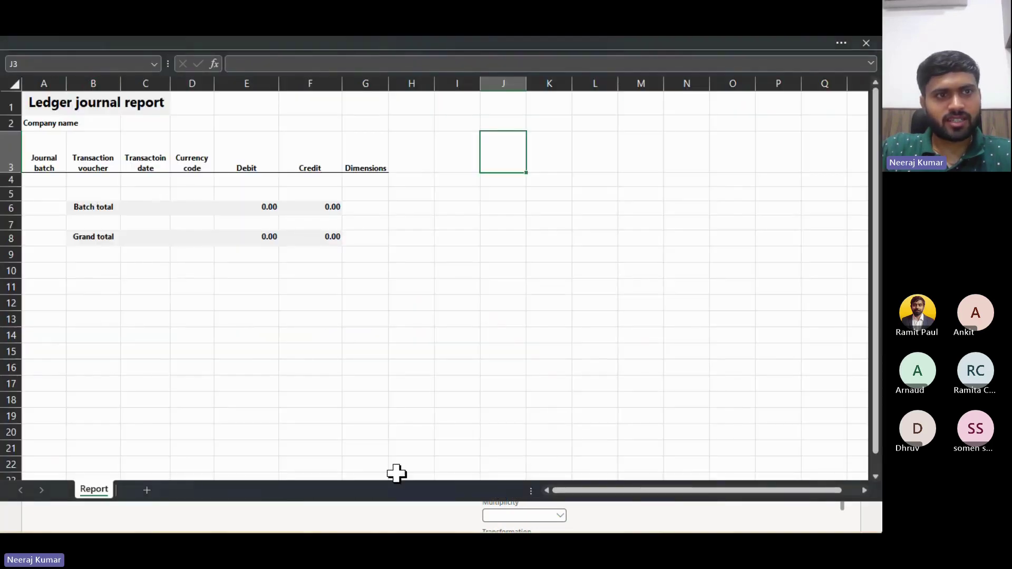
{"action": "left_click", "coordinate": [870, 63]}
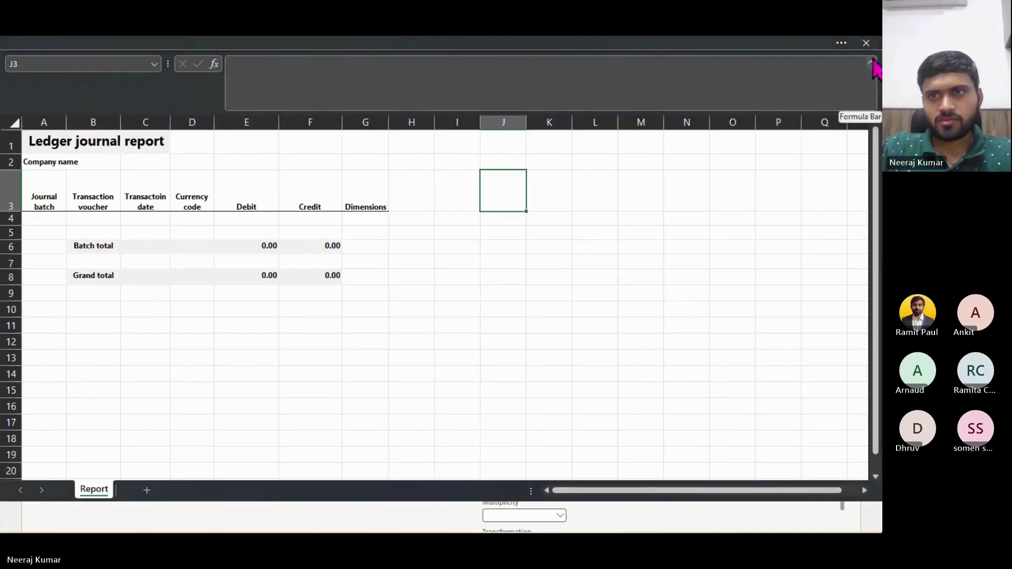
{"action": "left_click", "coordinate": [865, 45]}
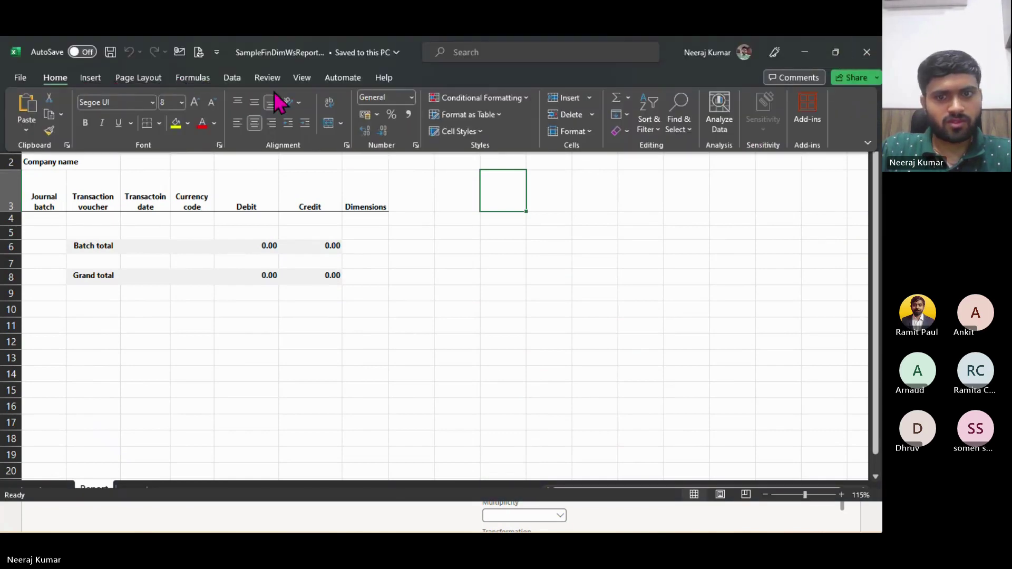
{"action": "left_click", "coordinate": [720, 494]}
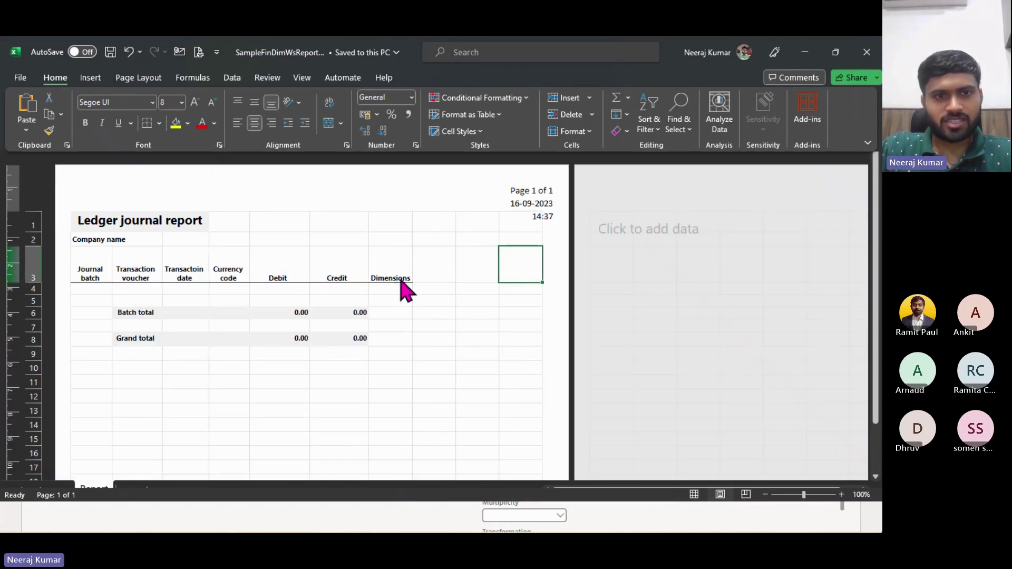
Return to the format designer, collapse the Header element and select the JournalLine range.
{"action": "key", "text": "alt+Tab"}
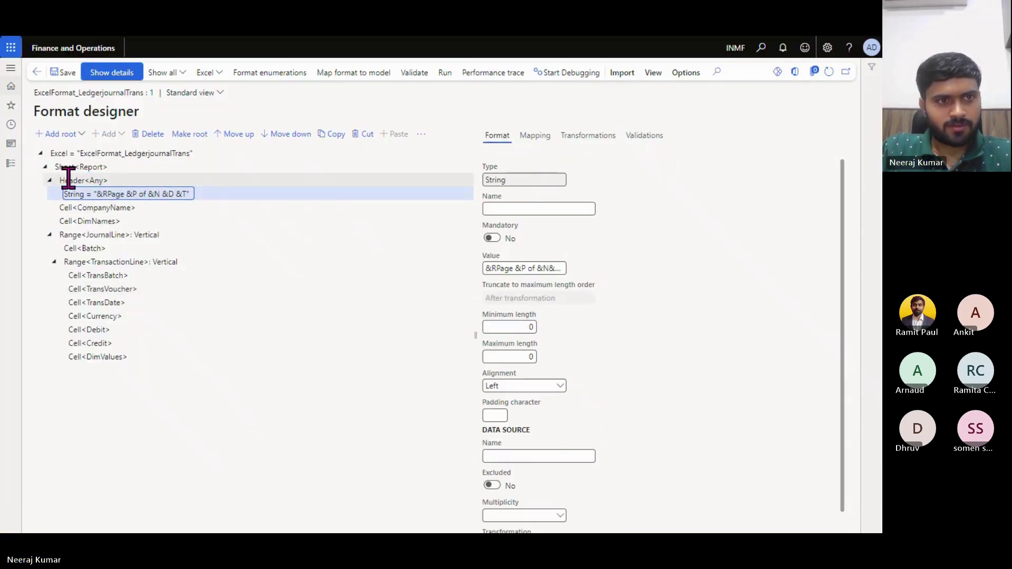
{"action": "left_click", "coordinate": [50, 180]}
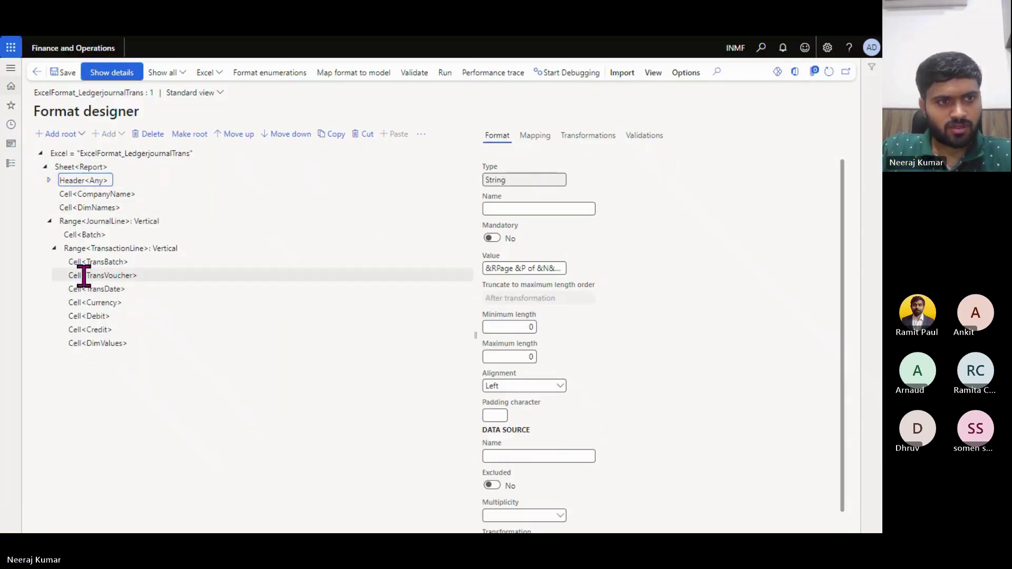
{"action": "left_click", "coordinate": [86, 245]}
{"action": "left_click", "coordinate": [90, 220]}
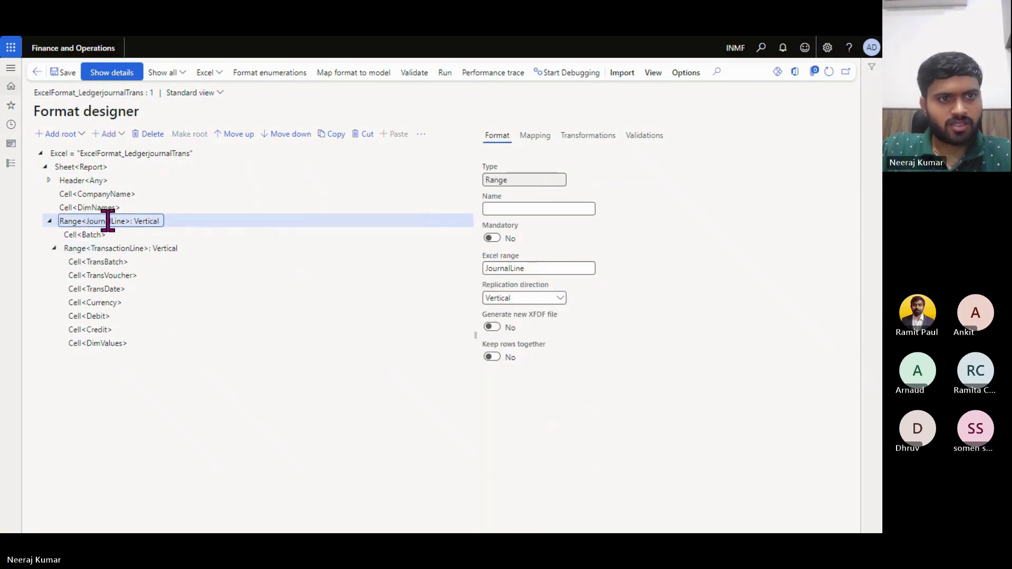
Show the format's data source mapping, expand the ER_Horizontally_ExpandableModel data model and its MainData_LedgerJournalTrans record list, and select that list.
{"action": "left_click", "coordinate": [539, 140]}
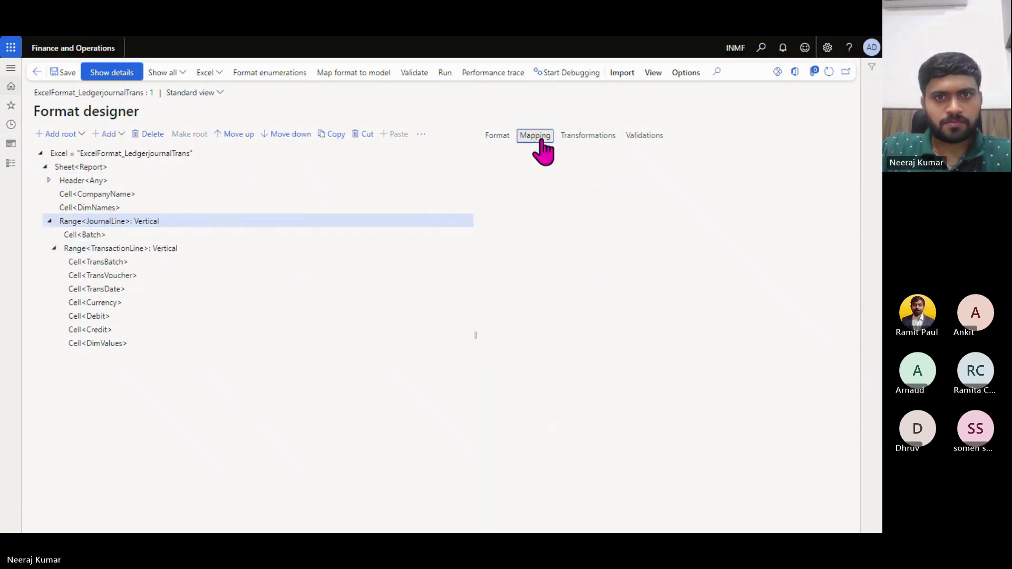
{"action": "left_click", "coordinate": [489, 190]}
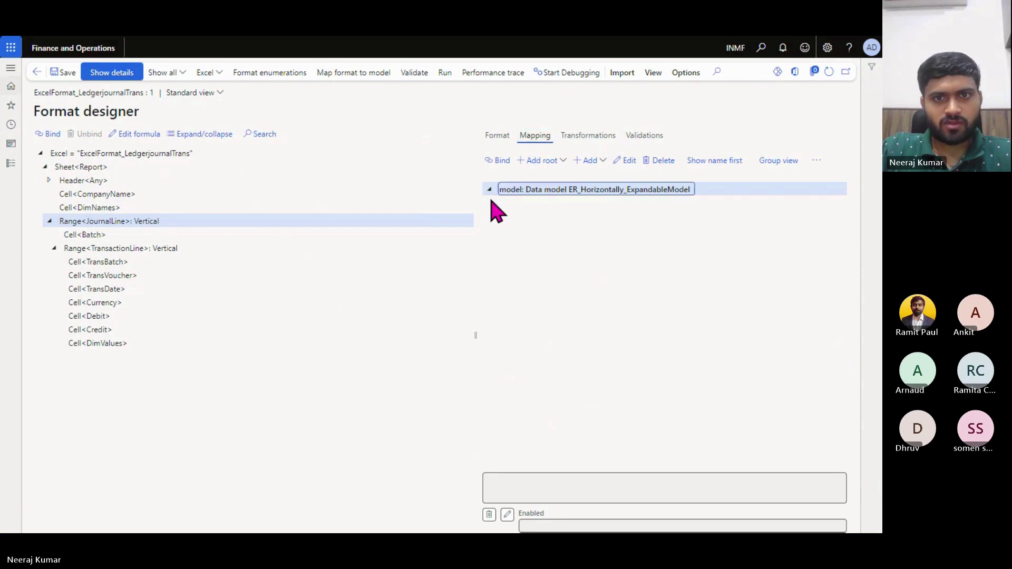
{"action": "left_click", "coordinate": [494, 217]}
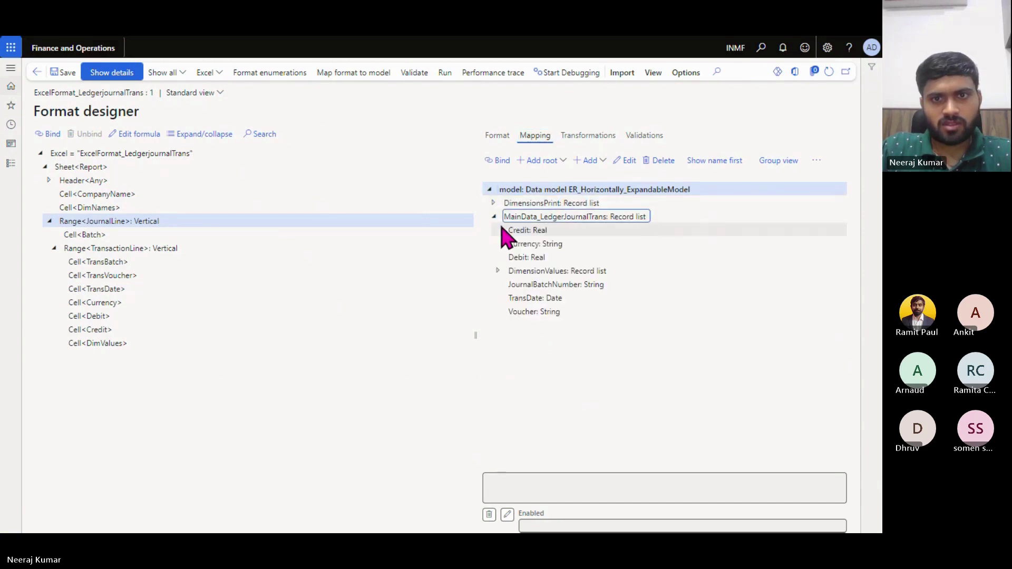
{"action": "left_click", "coordinate": [564, 221]}
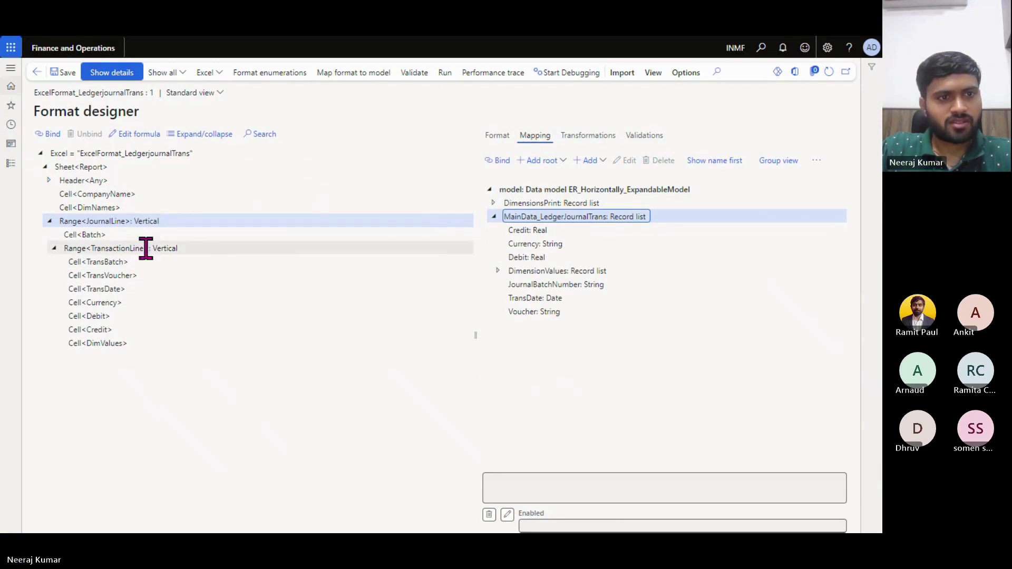
Compare the JournalLine and TransactionLine ranges in the format tree with the MainData_LedgerJournalTrans record list in the data model.
{"action": "left_click", "coordinate": [175, 222]}
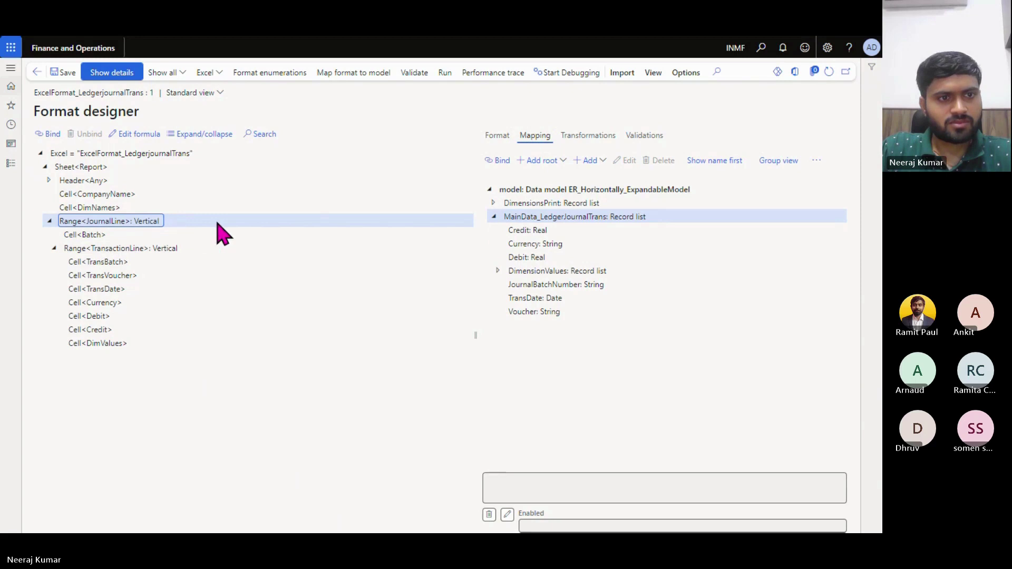
{"action": "left_click", "coordinate": [181, 249]}
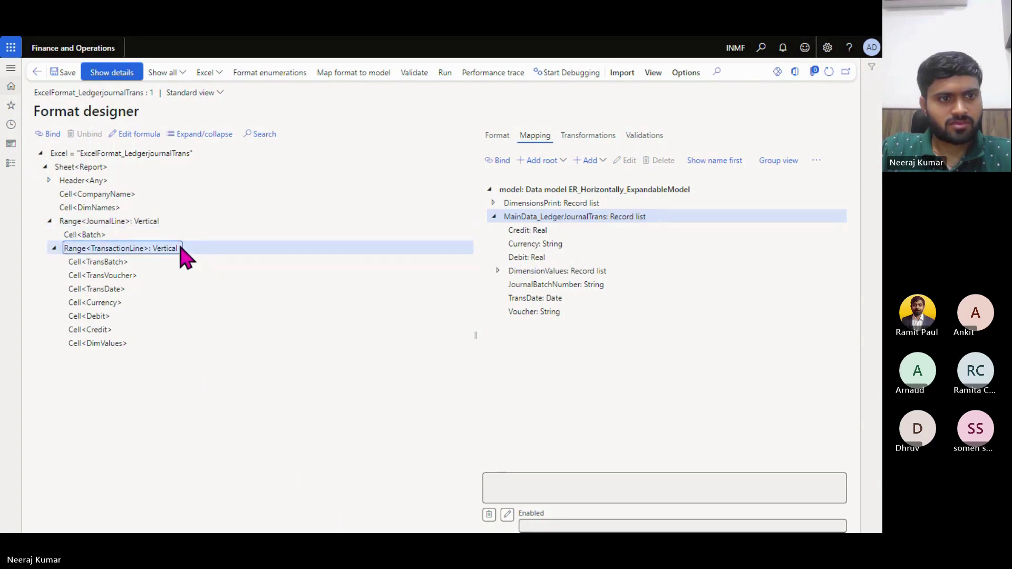
{"action": "left_click", "coordinate": [132, 221]}
{"action": "left_click", "coordinate": [132, 247]}
{"action": "left_click", "coordinate": [133, 223]}
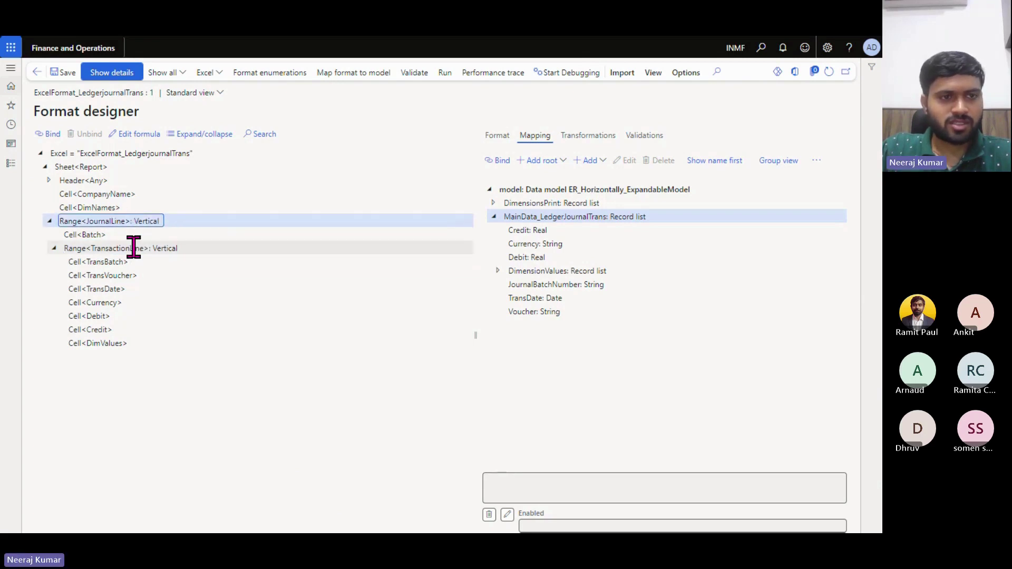
{"action": "left_click", "coordinate": [133, 247]}
{"action": "left_click", "coordinate": [148, 222]}
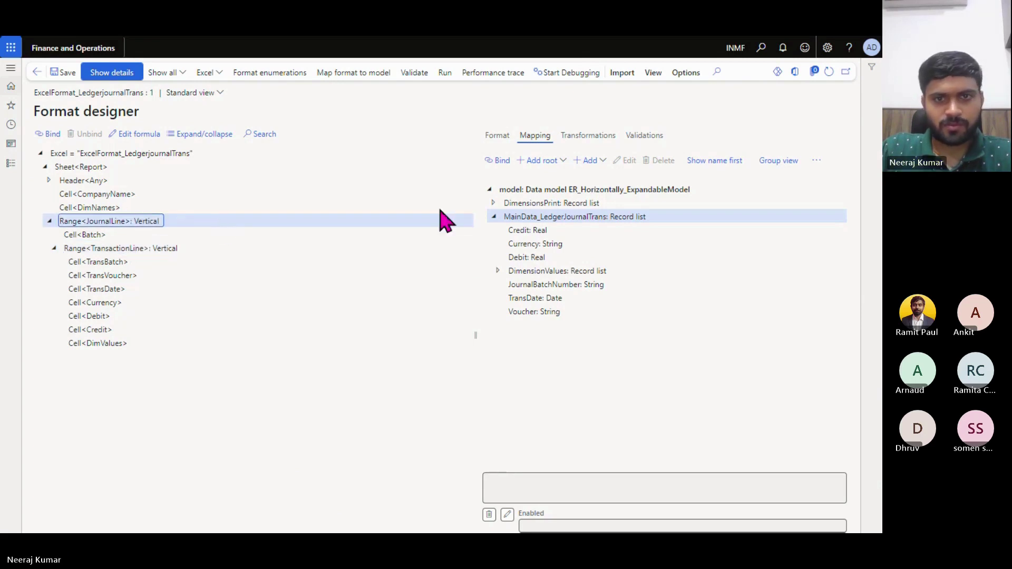
{"action": "left_click", "coordinate": [533, 219]}
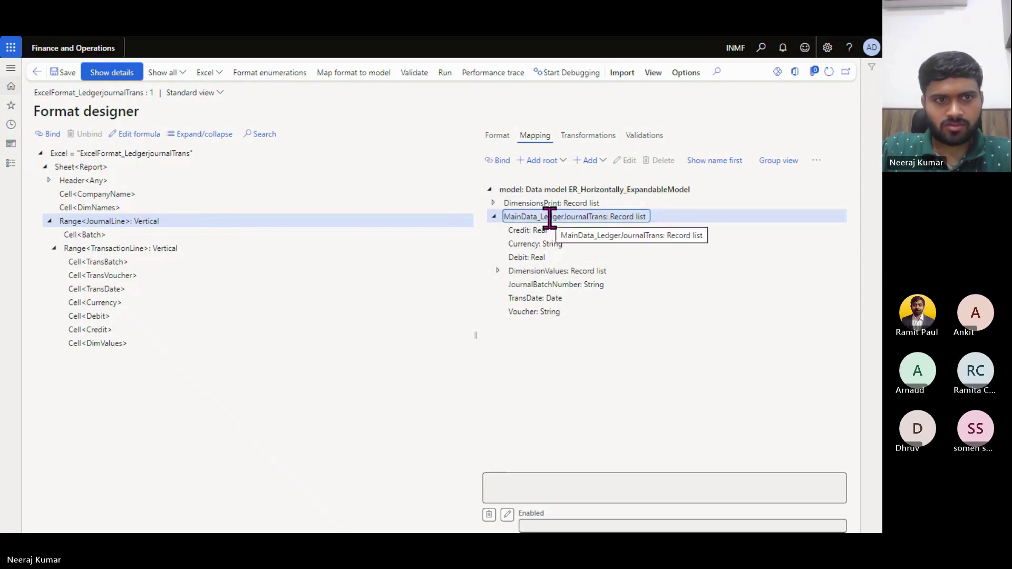
{"action": "left_click", "coordinate": [136, 221]}
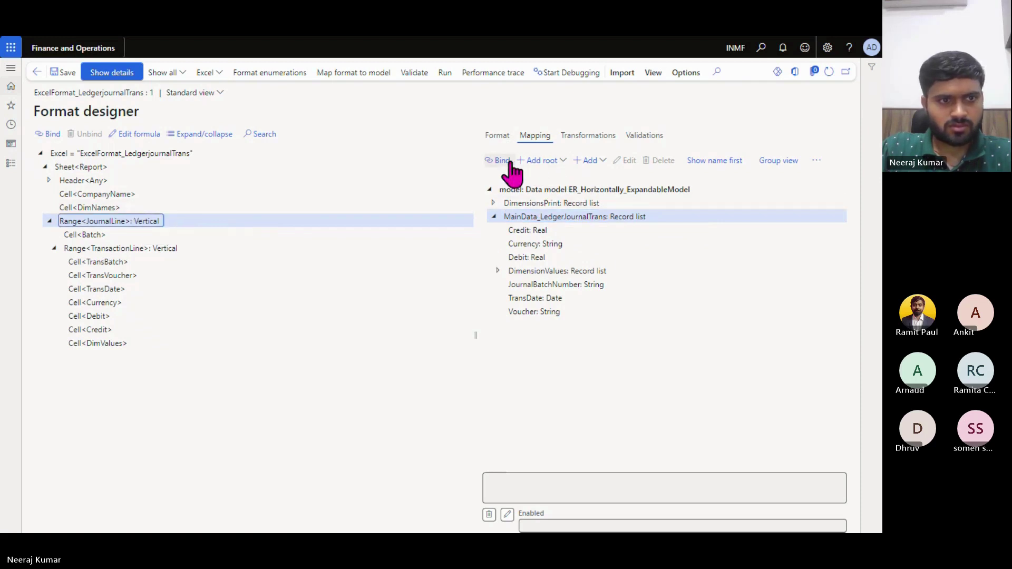
Examine the DimValues cell and expand the DimensionValues record list under MainData_LedgerJournalTrans in the data model.
{"action": "left_click", "coordinate": [127, 343]}
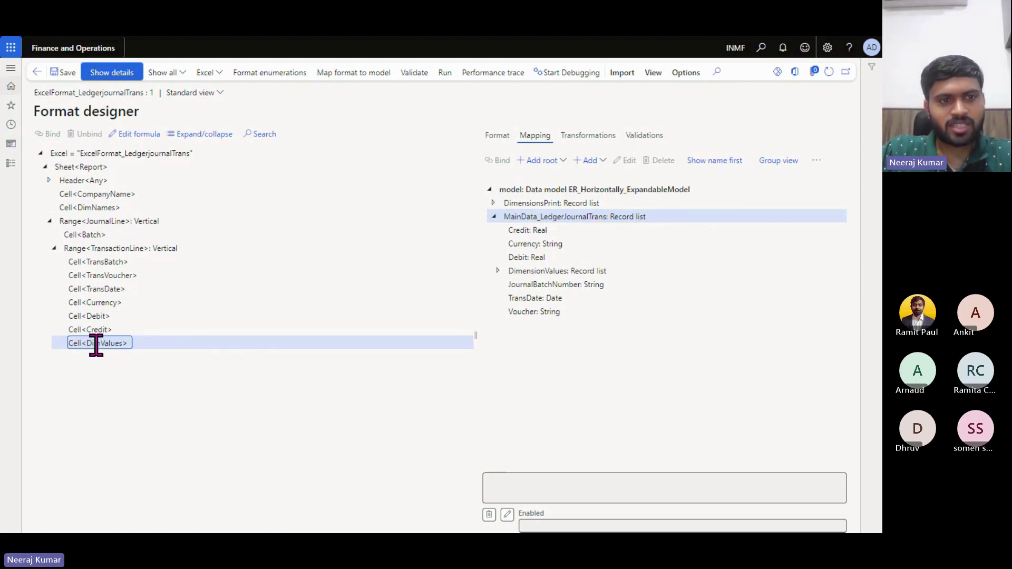
{"action": "left_click", "coordinate": [529, 272]}
{"action": "left_click", "coordinate": [498, 270]}
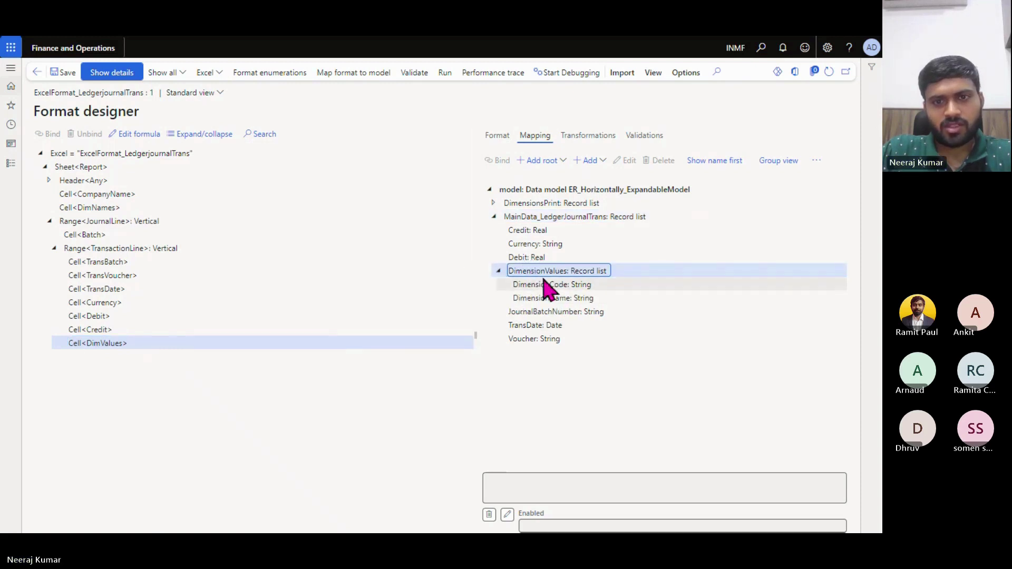
Start adding an Excel Range component under the TransactionLine range and name it DimensionValues.
{"action": "left_click", "coordinate": [120, 249]}
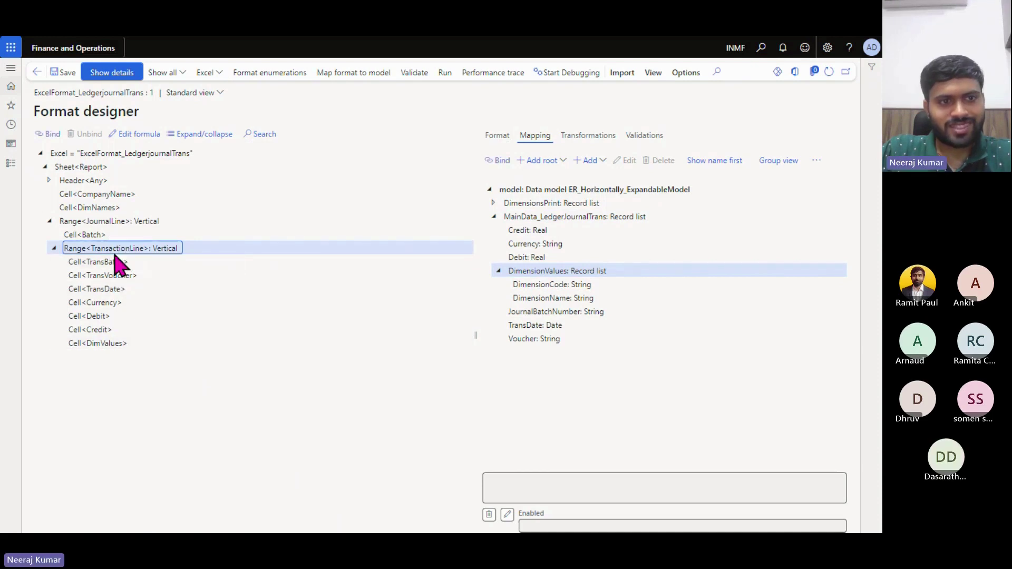
{"action": "left_click", "coordinate": [497, 136]}
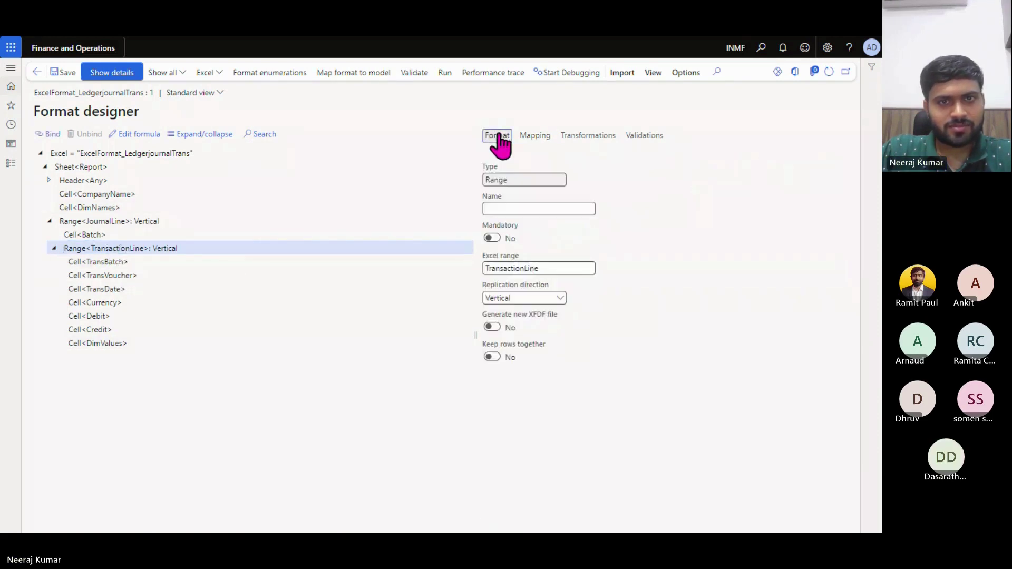
{"action": "left_click", "coordinate": [125, 246]}
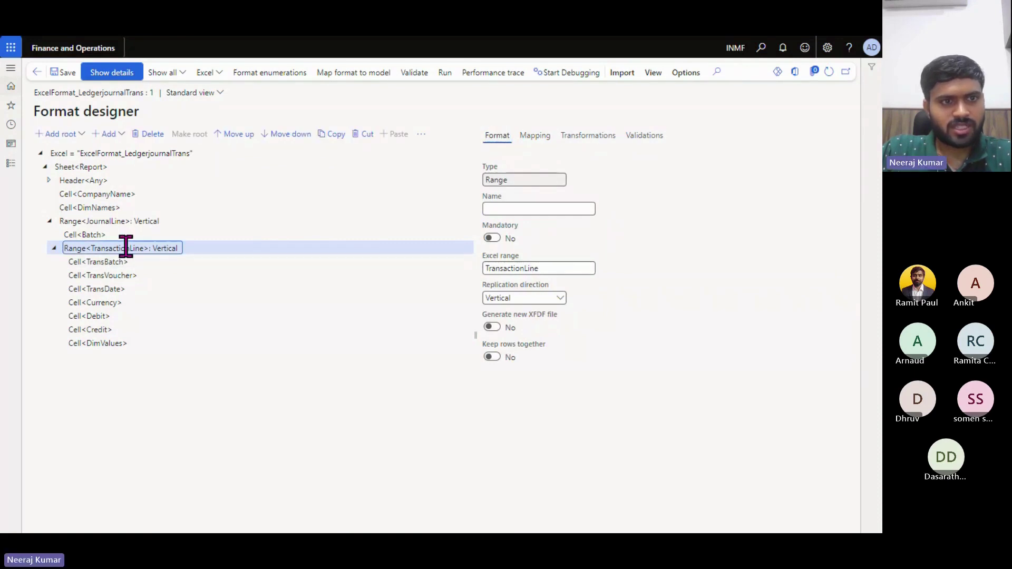
{"action": "left_click", "coordinate": [106, 135]}
{"action": "left_click", "coordinate": [136, 213]}
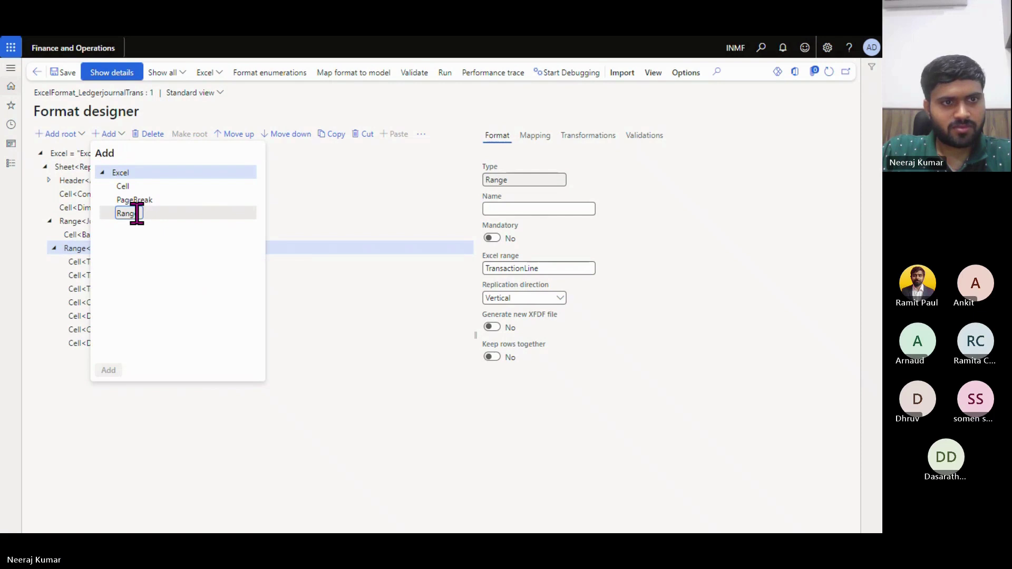
{"action": "double_click", "coordinate": [136, 214]}
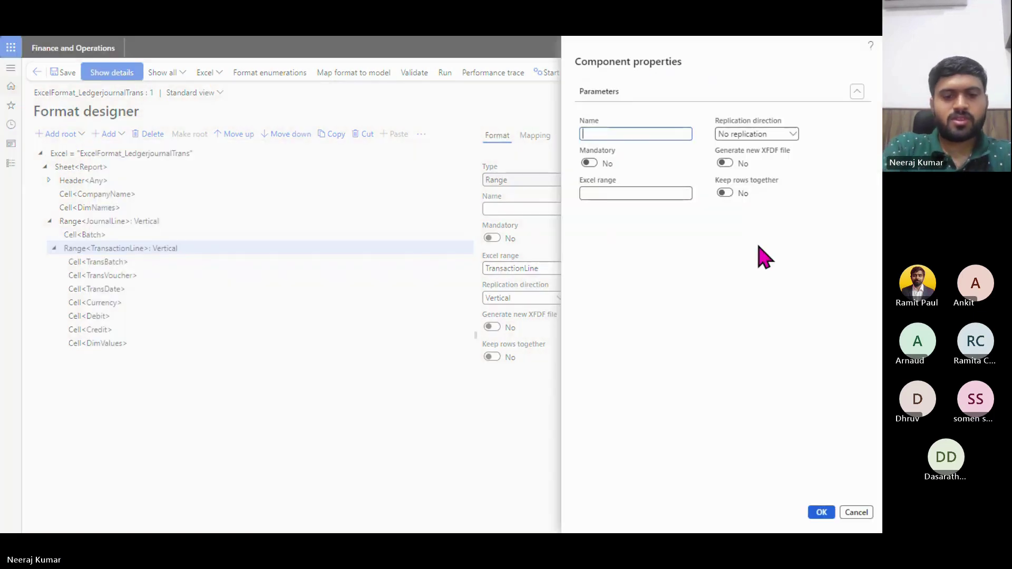
{"action": "type", "text": "DimensionValues"}
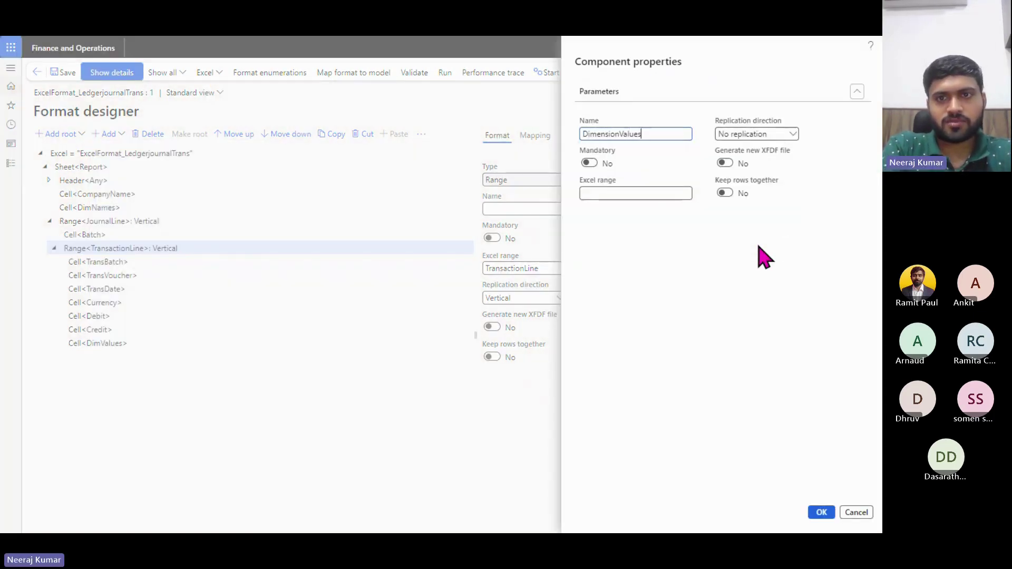
Check the name of the cell below the Dimensions header in the Excel template and set the new component's Excel range to DimValues.
{"action": "key", "text": "Tab"}
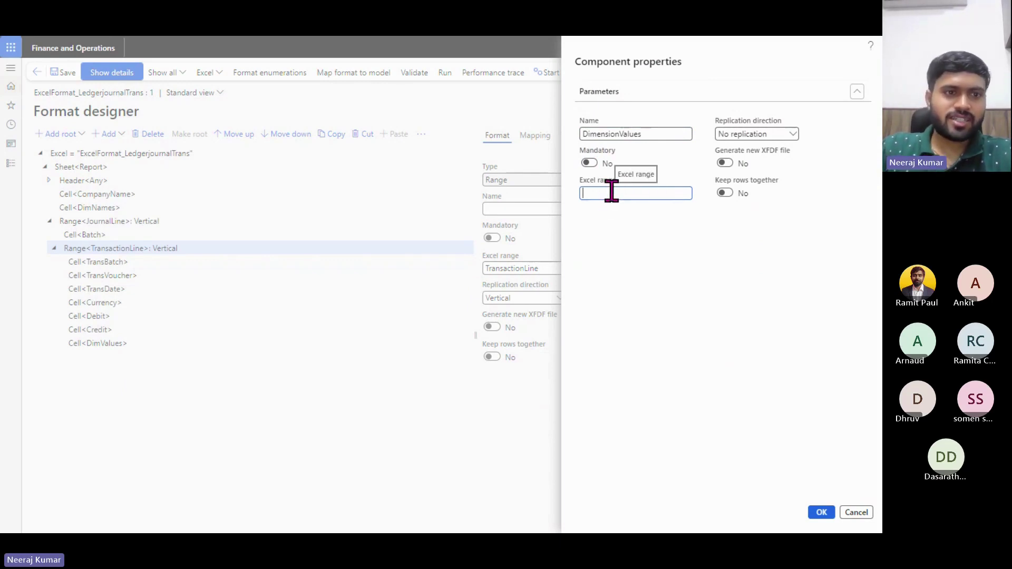
{"action": "key", "text": "alt+Tab"}
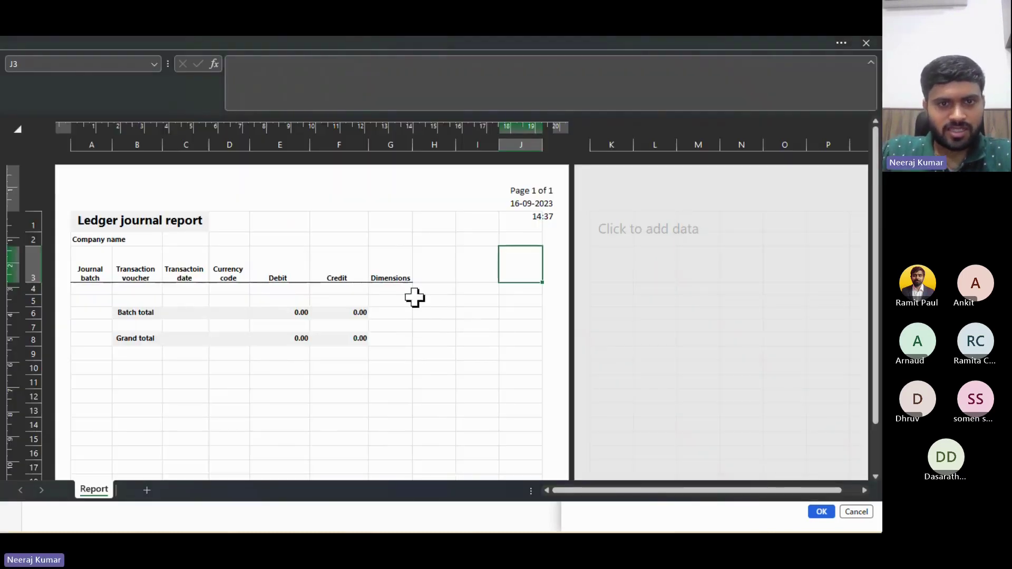
{"action": "left_click", "coordinate": [390, 300]}
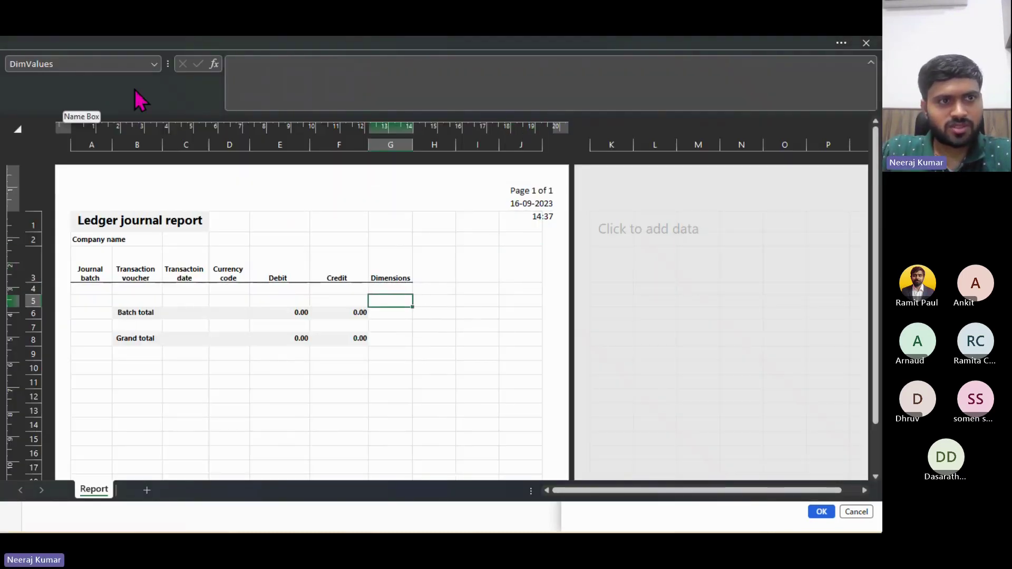
{"action": "key", "text": "alt+Tab"}
{"action": "type", "text": "Dim"}
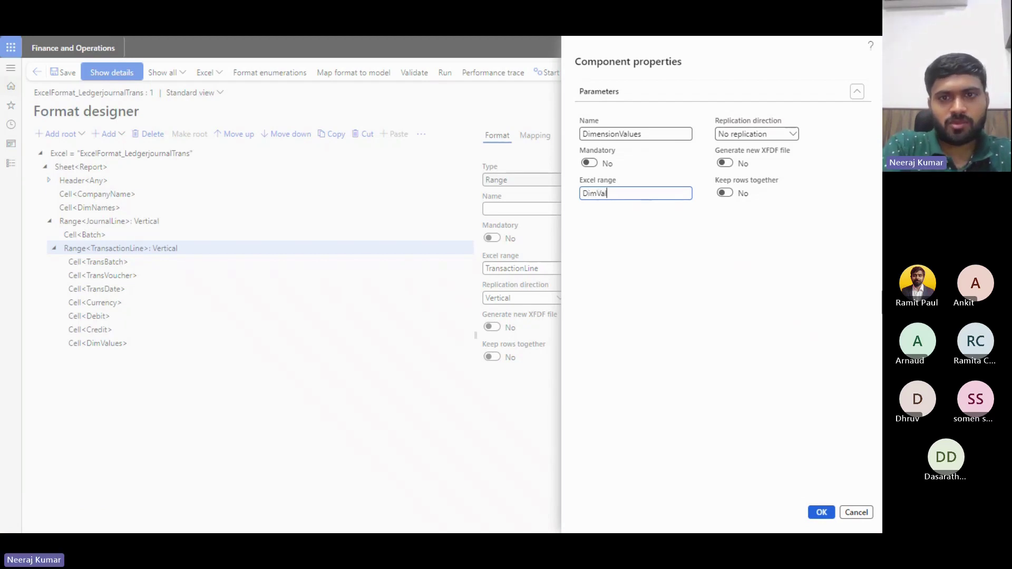
{"action": "type", "text": "Values"}
{"action": "key", "text": "Tab"}
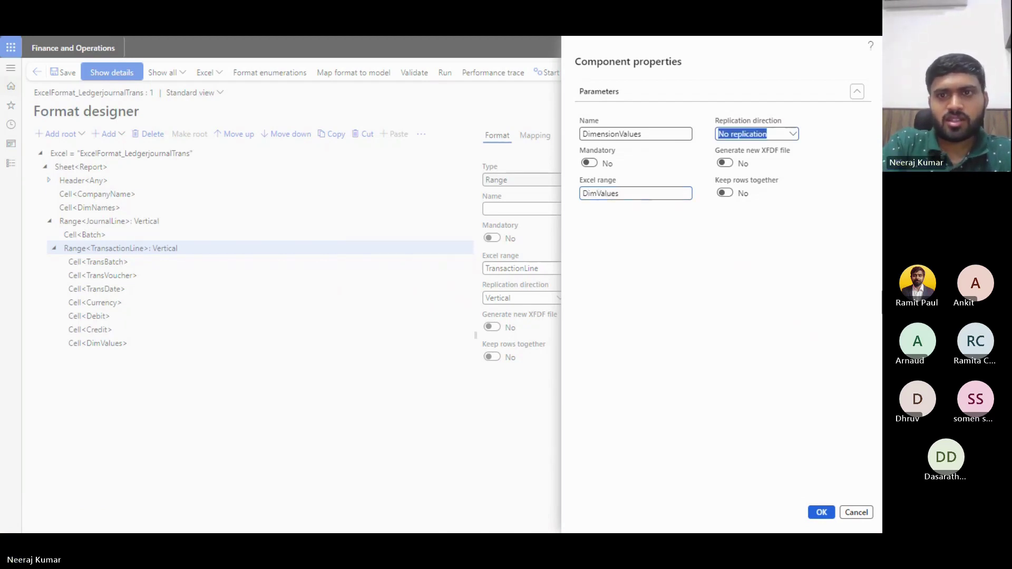
Set the new range's replication direction to Horizontal and confirm its component properties.
{"action": "key", "text": "alt+Down"}
{"action": "key", "text": "Down"}
{"action": "key", "text": "Down"}
{"action": "key", "text": "Return"}
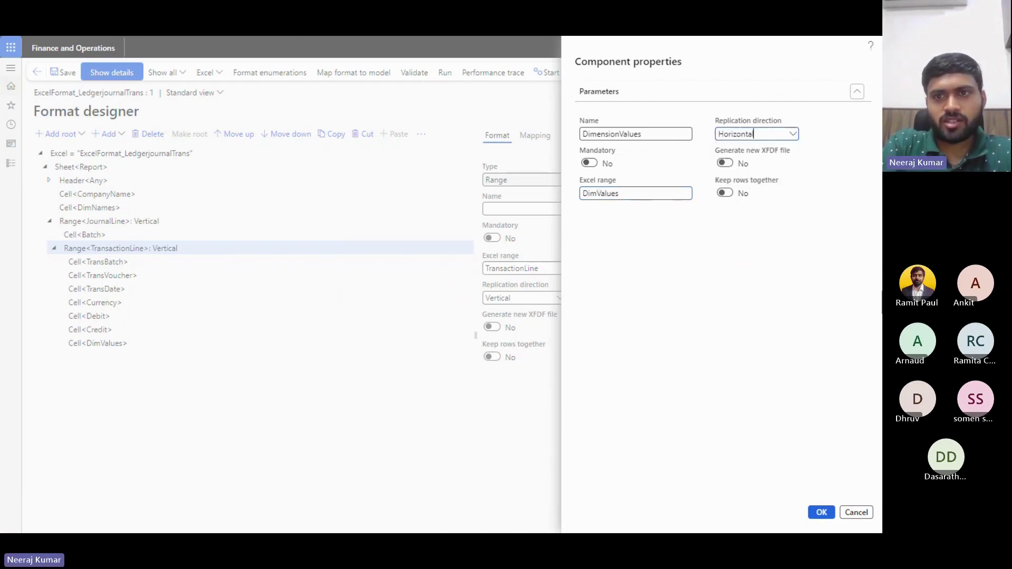
{"action": "key", "text": "Tab"}
{"action": "key", "text": "Tab"}
{"action": "key", "text": "Return"}
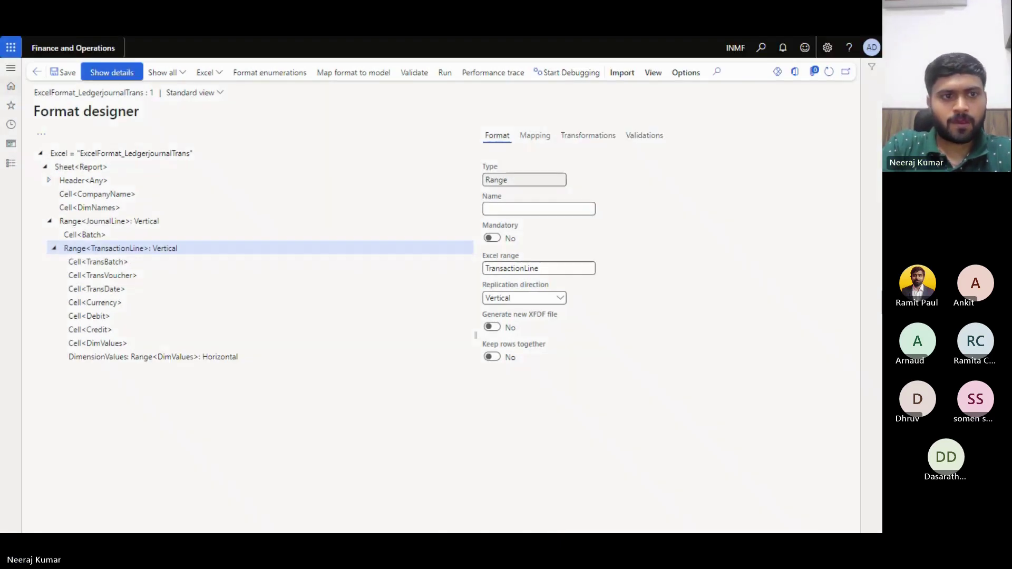
Move the DimensionValues range above the DimValues cell, then cut that cell and paste it inside the range.
{"action": "left_click", "coordinate": [144, 355]}
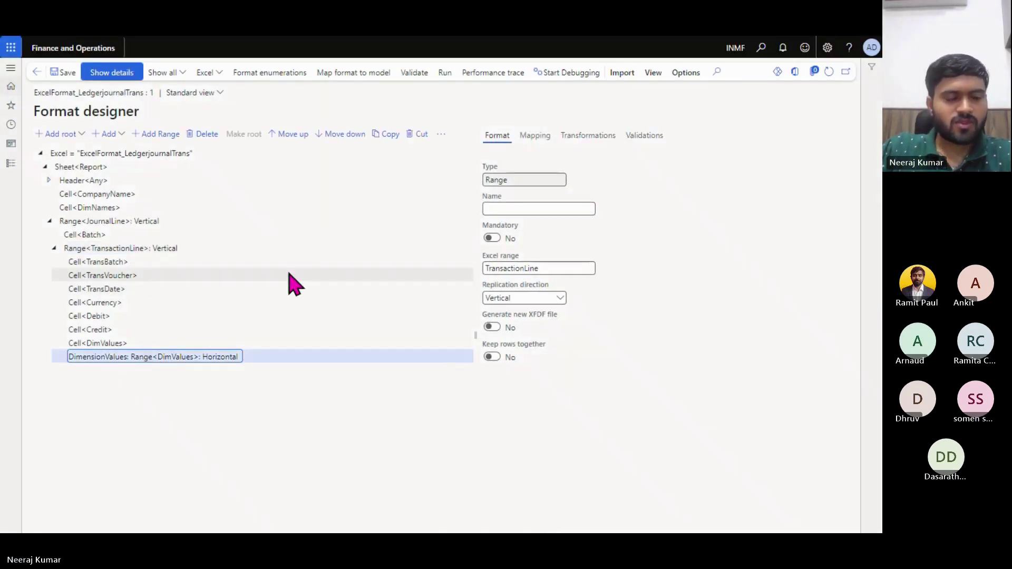
{"action": "left_click", "coordinate": [299, 136]}
{"action": "left_click", "coordinate": [95, 358]}
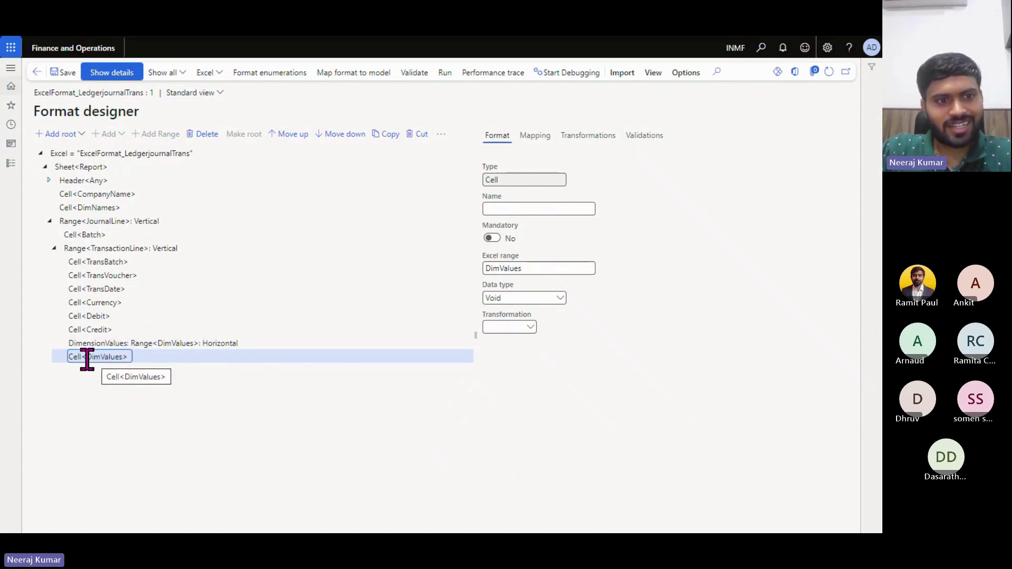
{"action": "left_click", "coordinate": [410, 136]}
{"action": "left_click", "coordinate": [176, 343]}
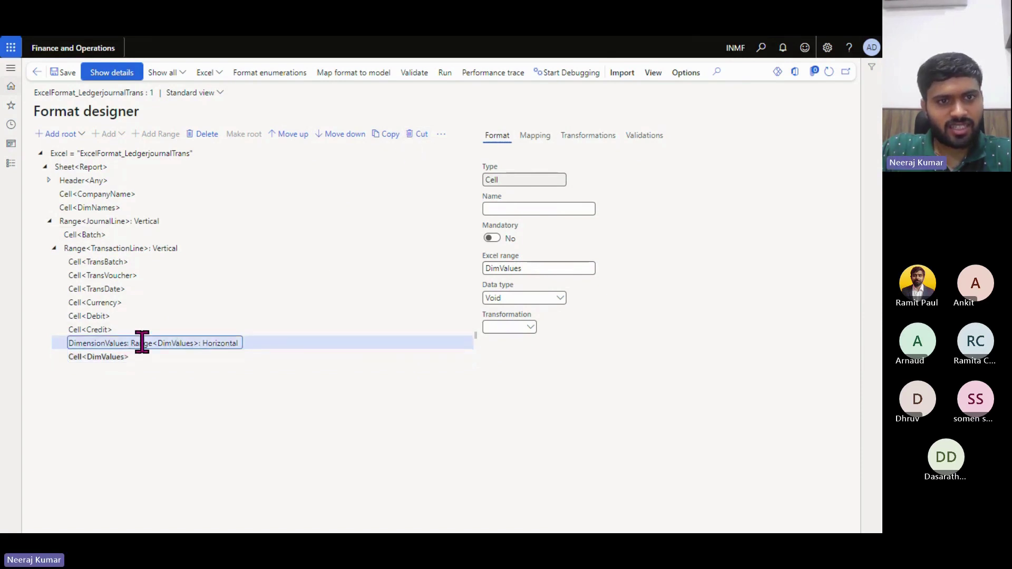
{"action": "left_click", "coordinate": [440, 134]}
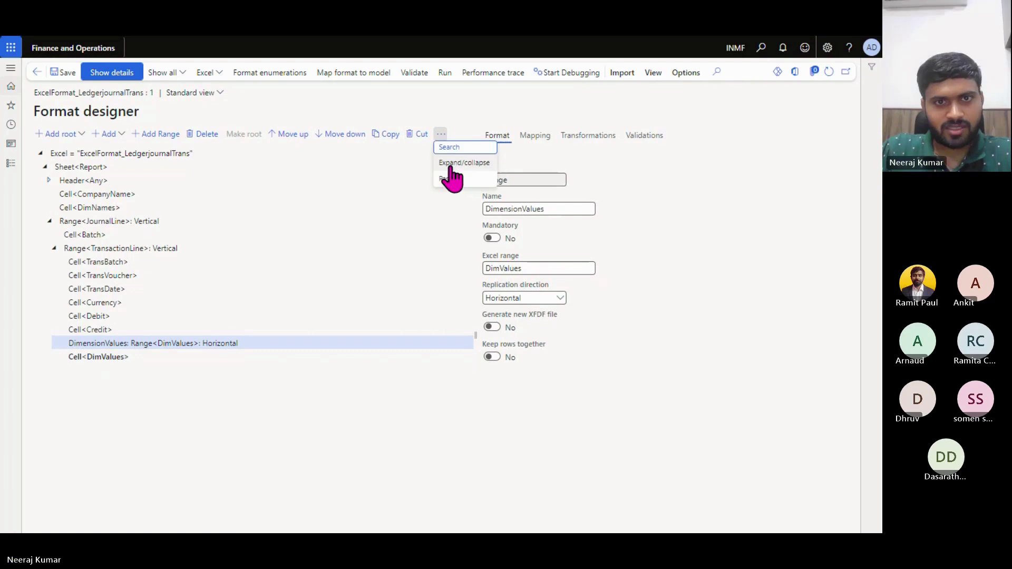
{"action": "left_click", "coordinate": [452, 180]}
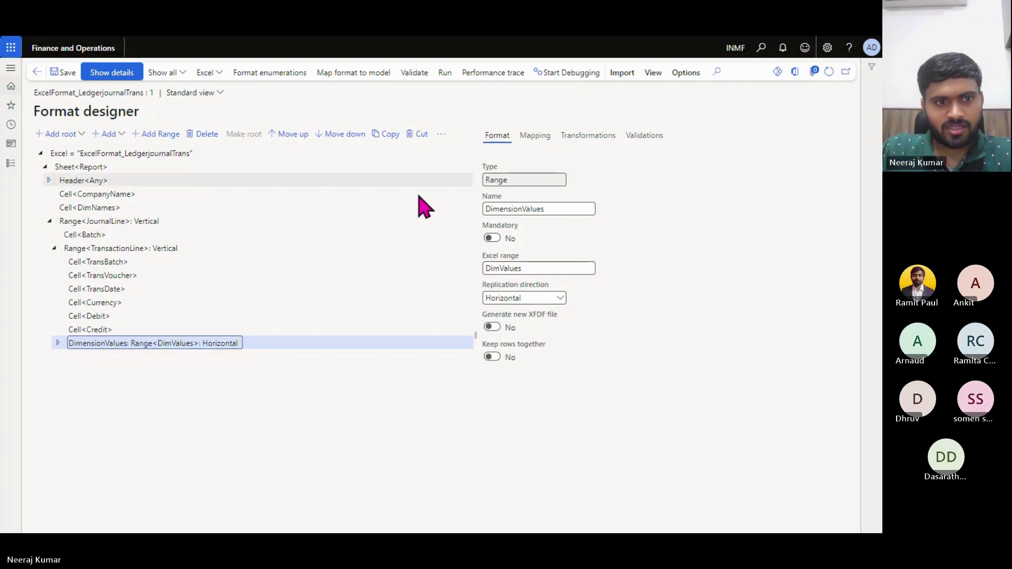
{"action": "left_click", "coordinate": [58, 343]}
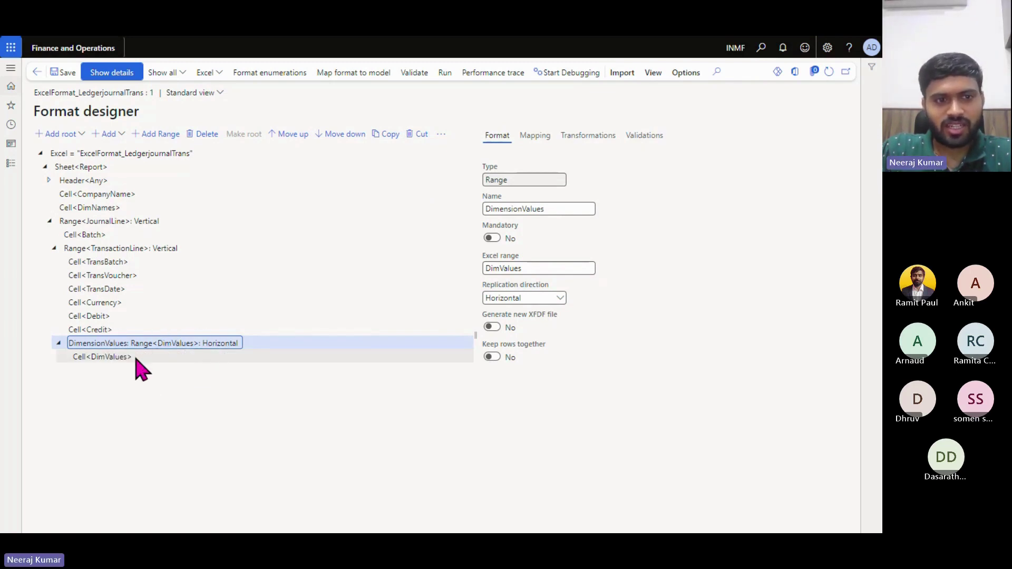
Compare the Dimensions header cells in the Excel template with the DimValues and DimNames cells in the format tree.
{"action": "key", "text": "alt+Tab"}
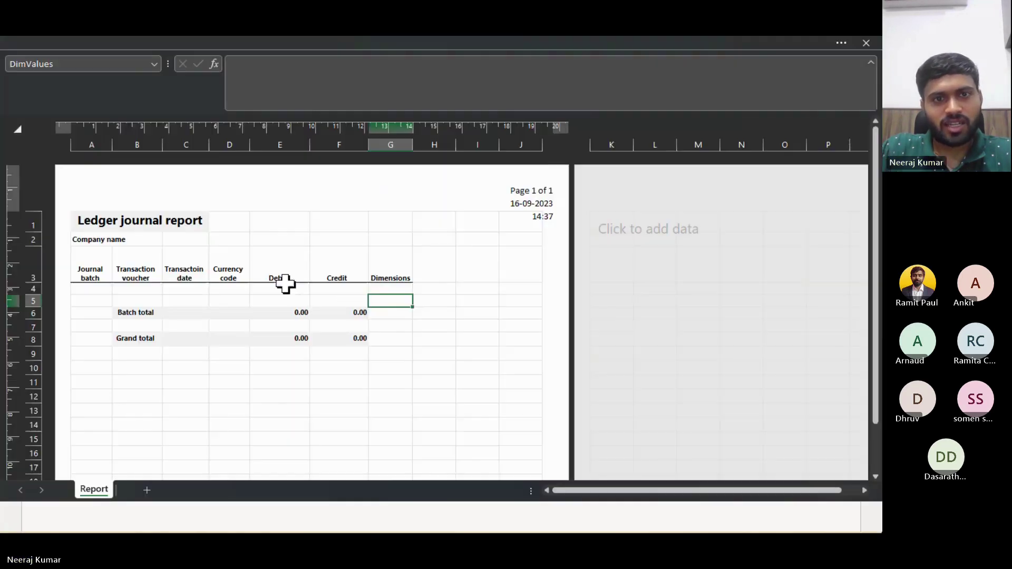
{"action": "left_click_drag", "start_coordinate": [389, 282], "coordinate": [445, 278]}
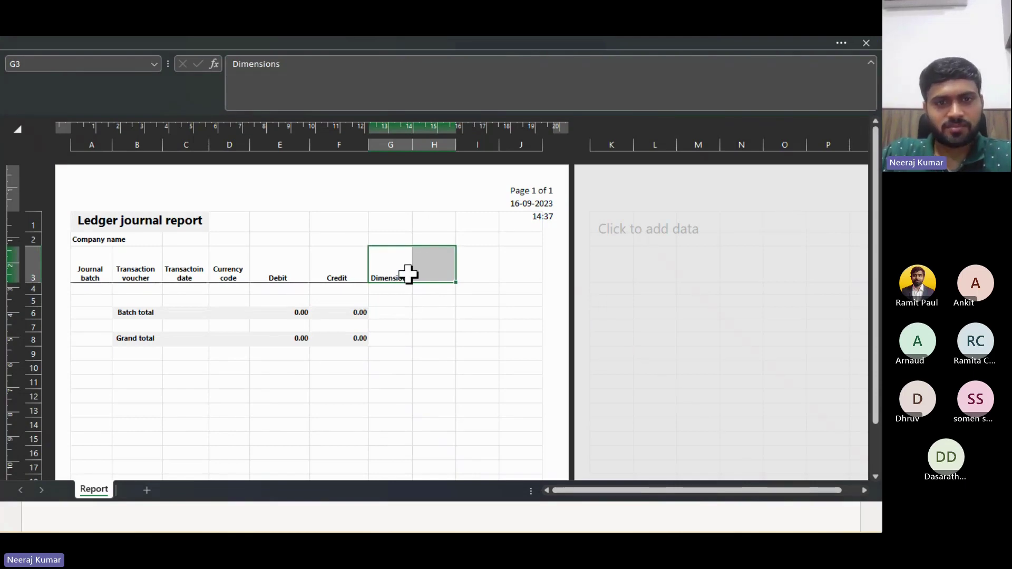
{"action": "key", "text": "alt+Tab"}
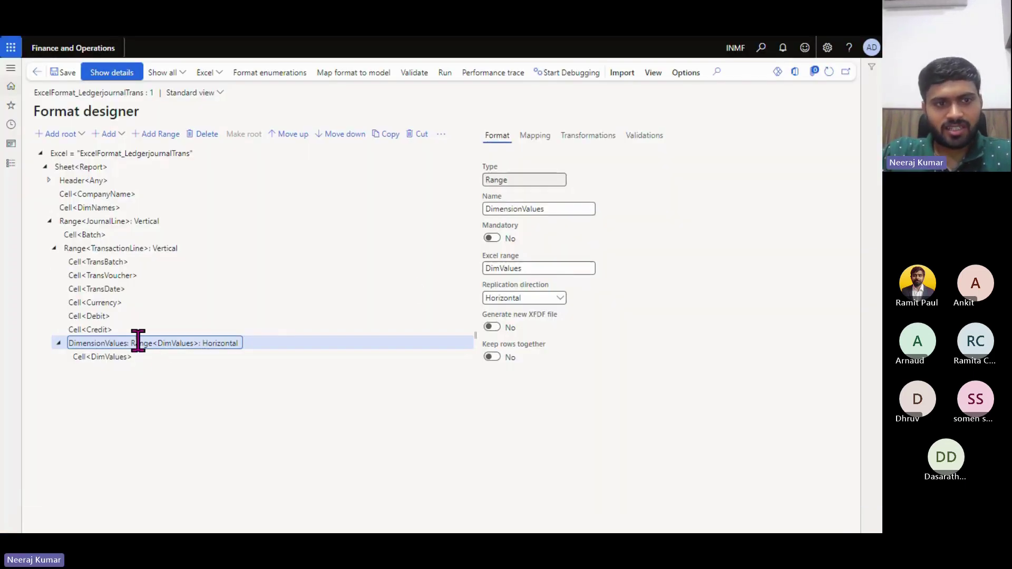
{"action": "double_click", "coordinate": [111, 357]}
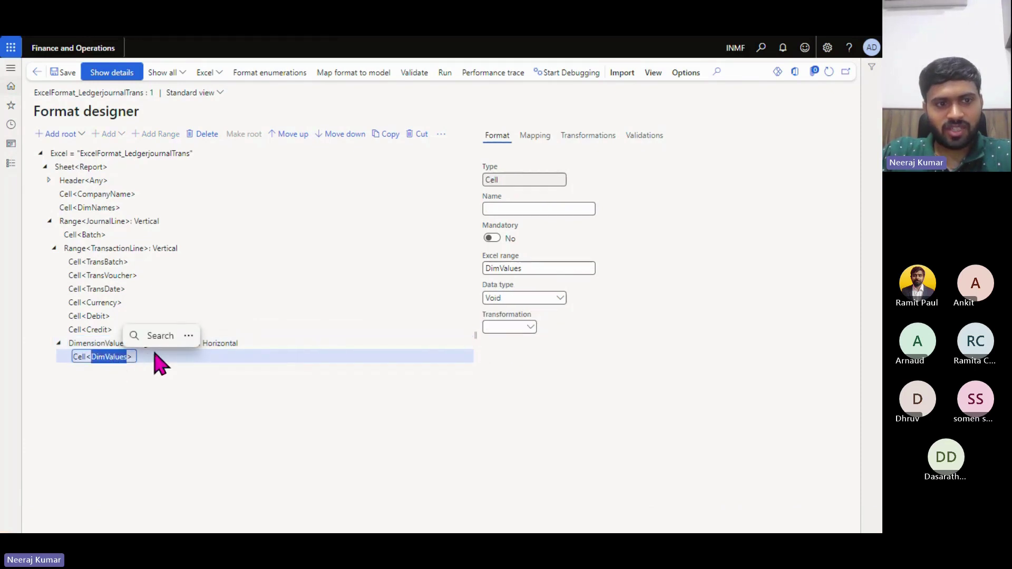
{"action": "left_click", "coordinate": [103, 358]}
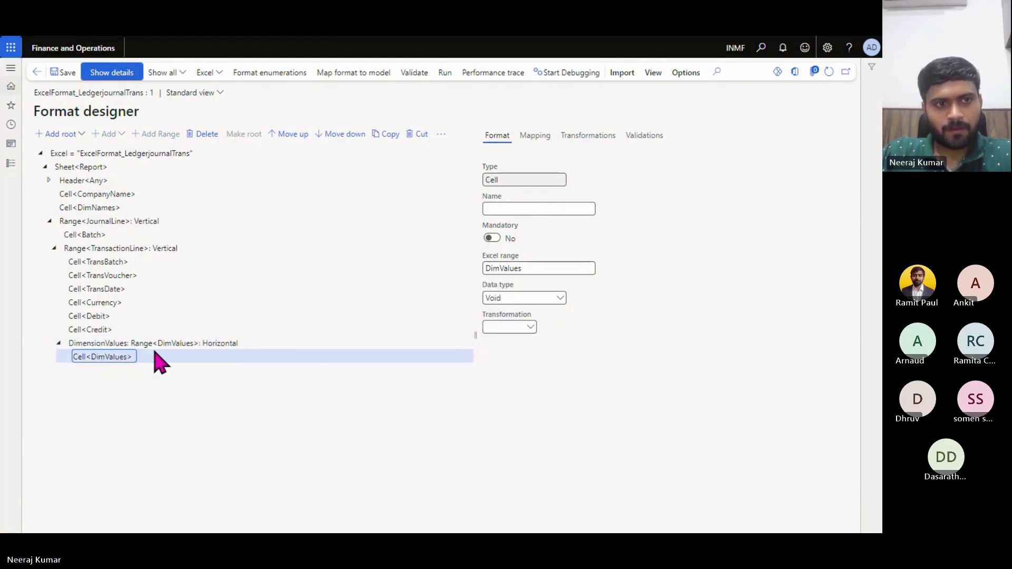
{"action": "left_click", "coordinate": [100, 207]}
{"action": "key", "text": "alt+Tab"}
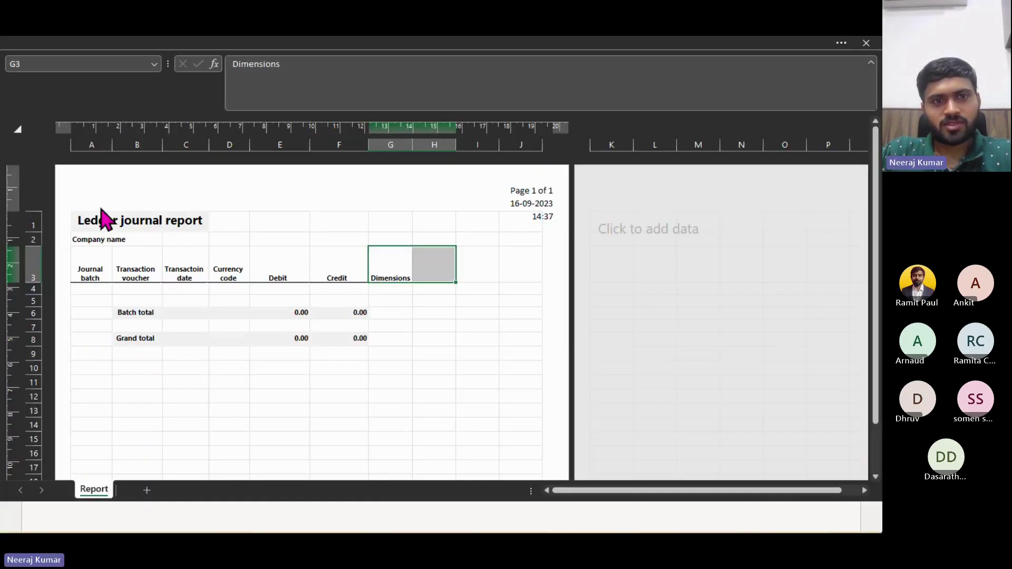
{"action": "left_click_drag", "start_coordinate": [372, 286], "coordinate": [487, 270]}
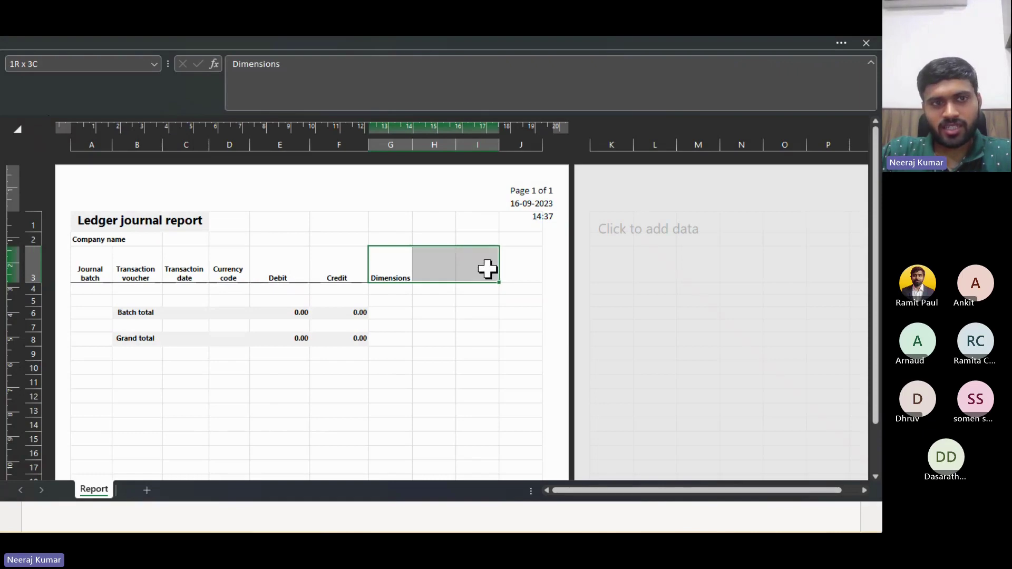
{"action": "key", "text": "alt+Tab"}
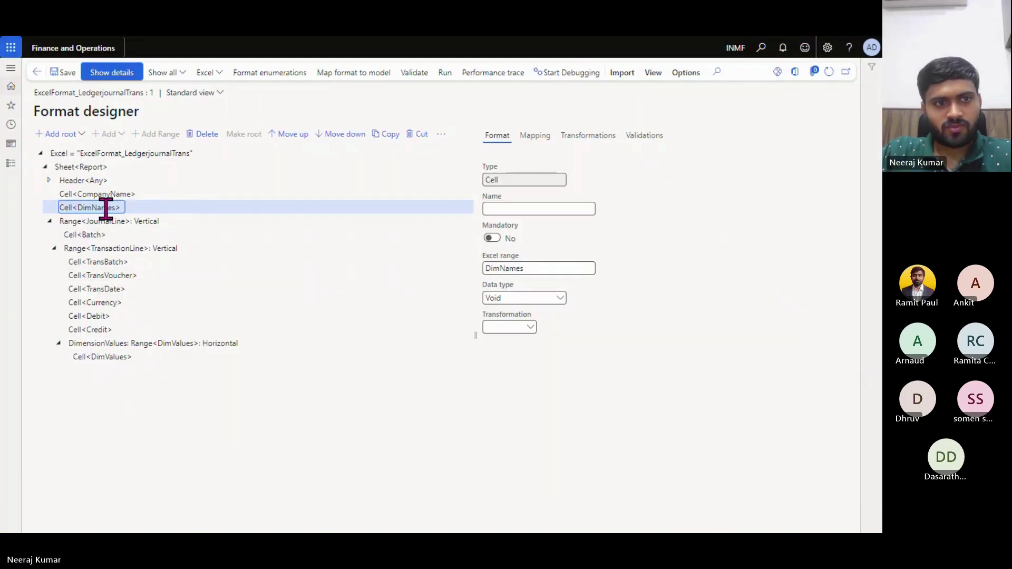
Add a range named DimNames under the Report sheet, with Excel range DimNames and Horizontal replication direction.
{"action": "double_click", "coordinate": [103, 208]}
{"action": "left_click", "coordinate": [115, 206]}
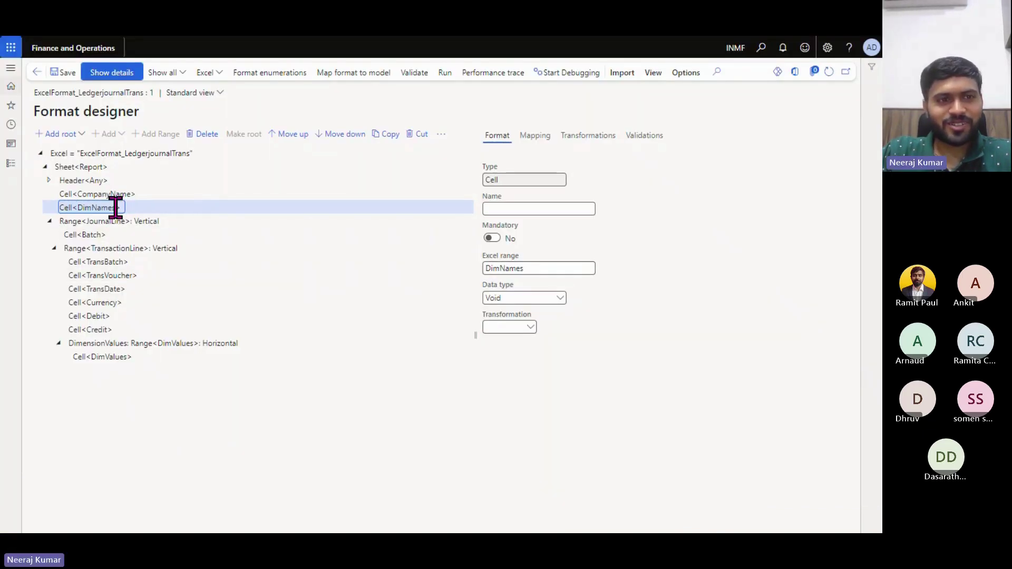
{"action": "double_click", "coordinate": [106, 208]}
{"action": "left_click", "coordinate": [104, 207]}
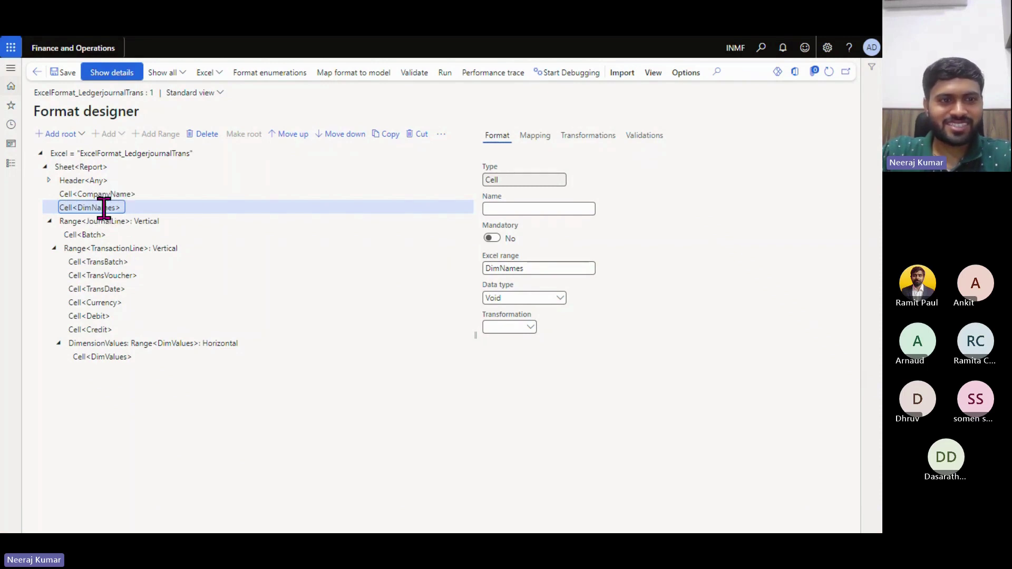
{"action": "double_click", "coordinate": [104, 207]}
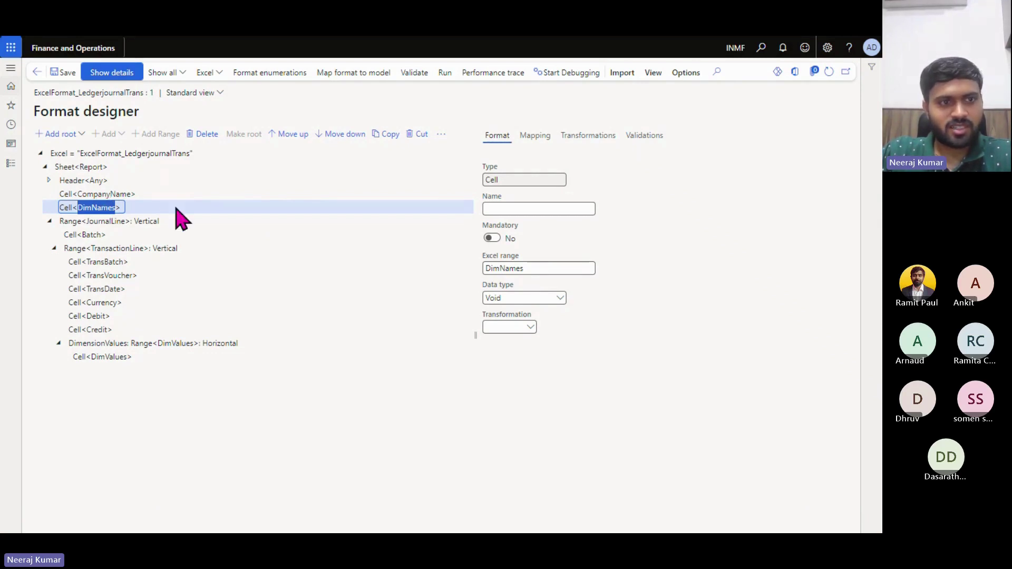
{"action": "left_click", "coordinate": [97, 181]}
{"action": "left_click", "coordinate": [100, 166]}
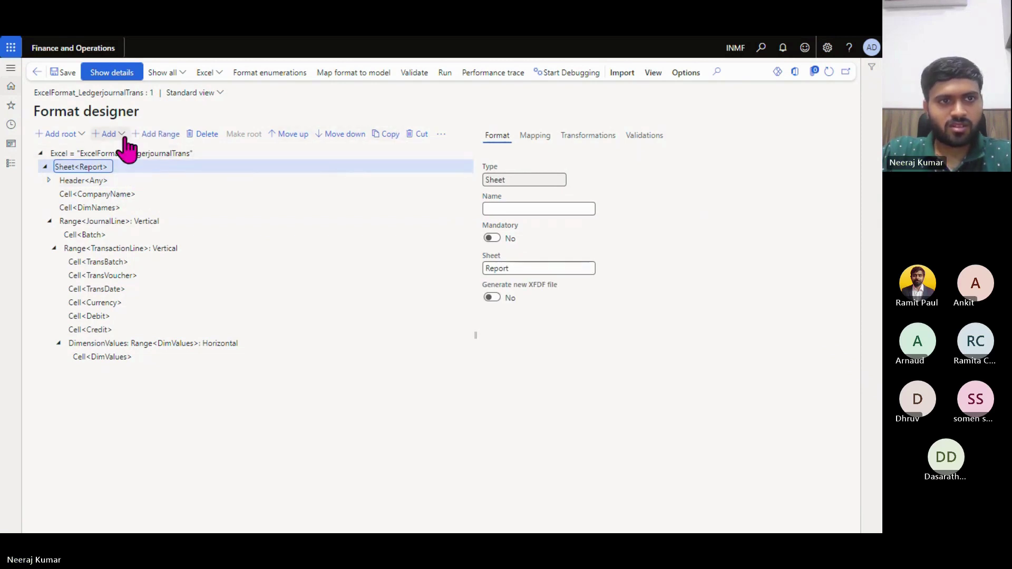
{"action": "left_click", "coordinate": [149, 138]}
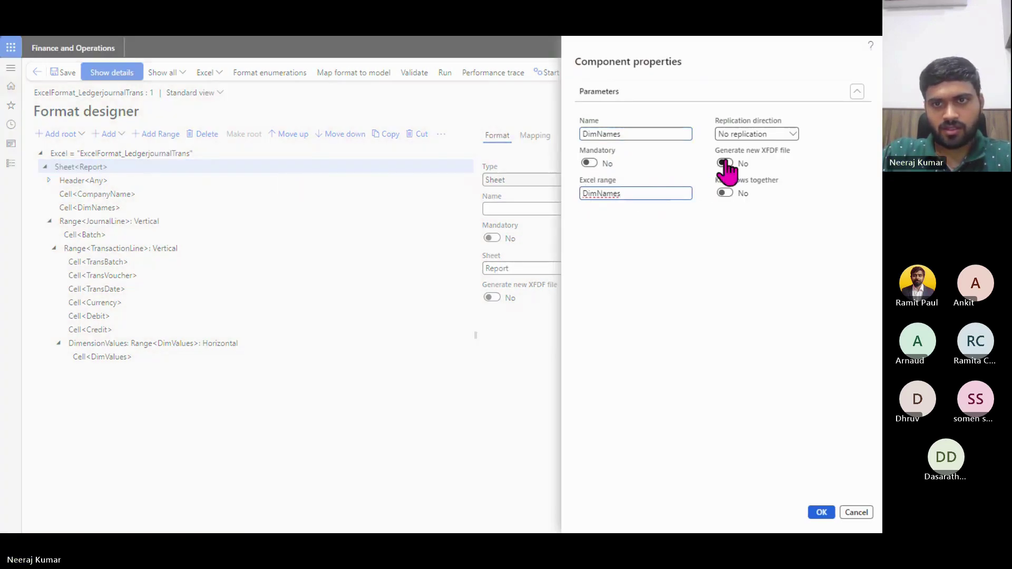
{"action": "left_click", "coordinate": [753, 134]}
{"action": "left_click", "coordinate": [741, 176]}
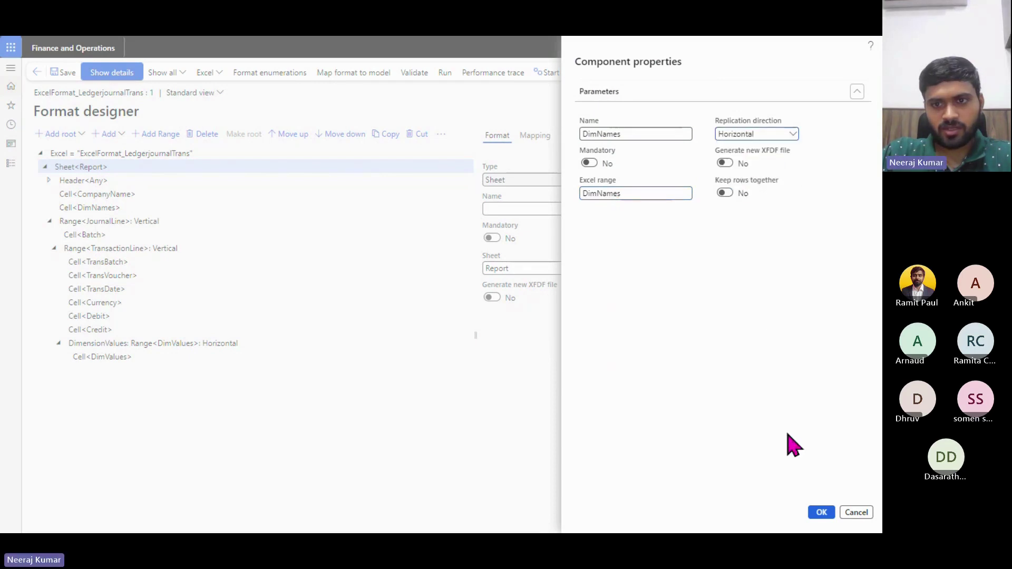
{"action": "left_click", "coordinate": [826, 510]}
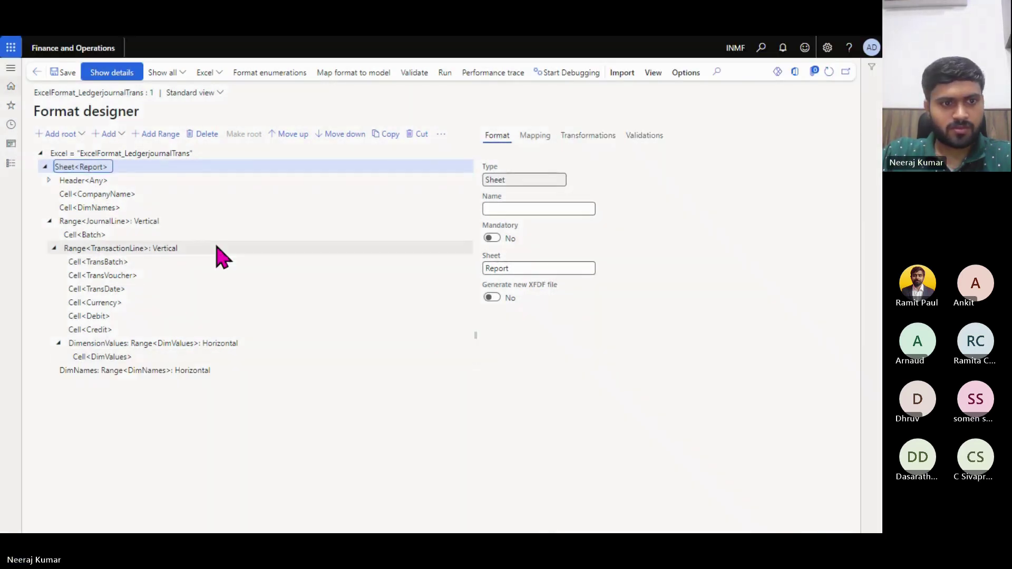
Move the DimNames range up in the format tree so that it sits directly above the DimNames cell.
{"action": "left_click", "coordinate": [144, 371]}
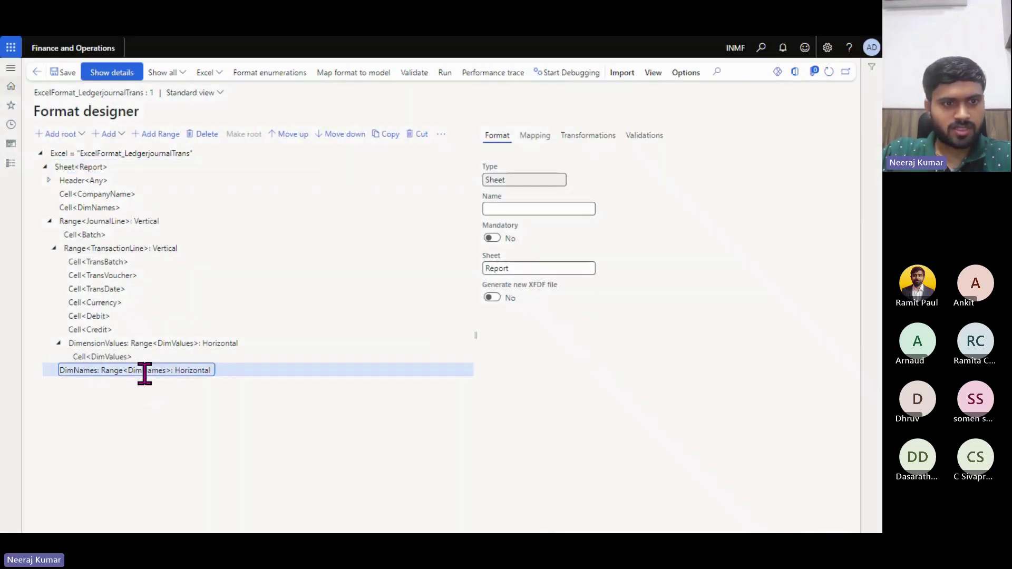
{"action": "left_click", "coordinate": [306, 138]}
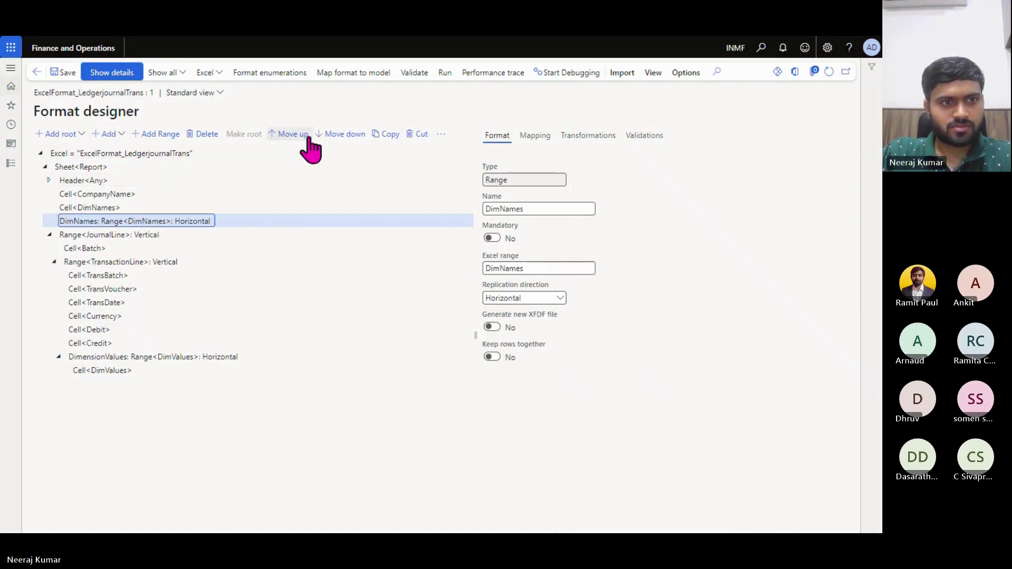
{"action": "left_click", "coordinate": [307, 138]}
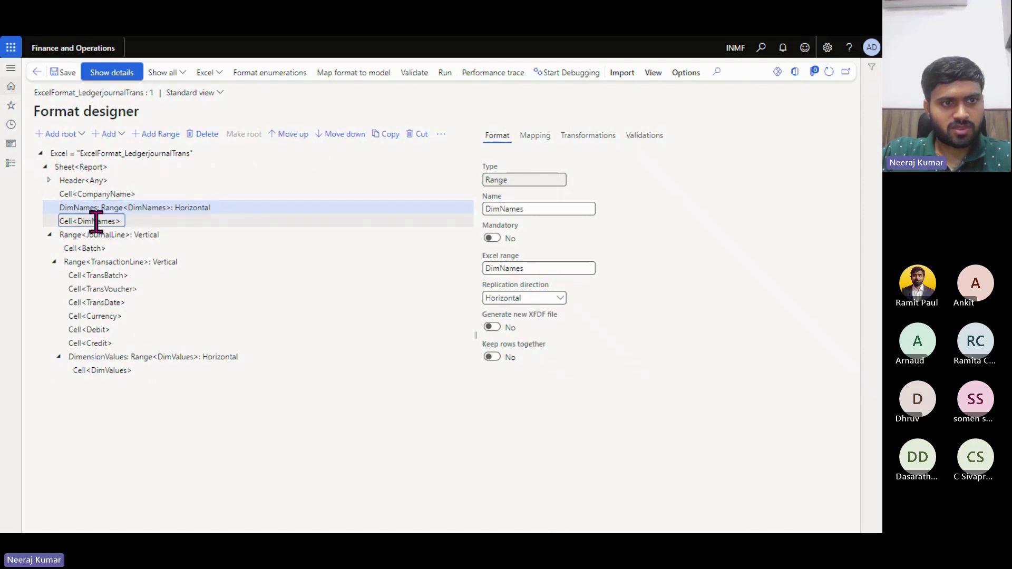
Cut the DimNames cell, paste it inside the DimNames range, and expand that range.
{"action": "left_click", "coordinate": [91, 221]}
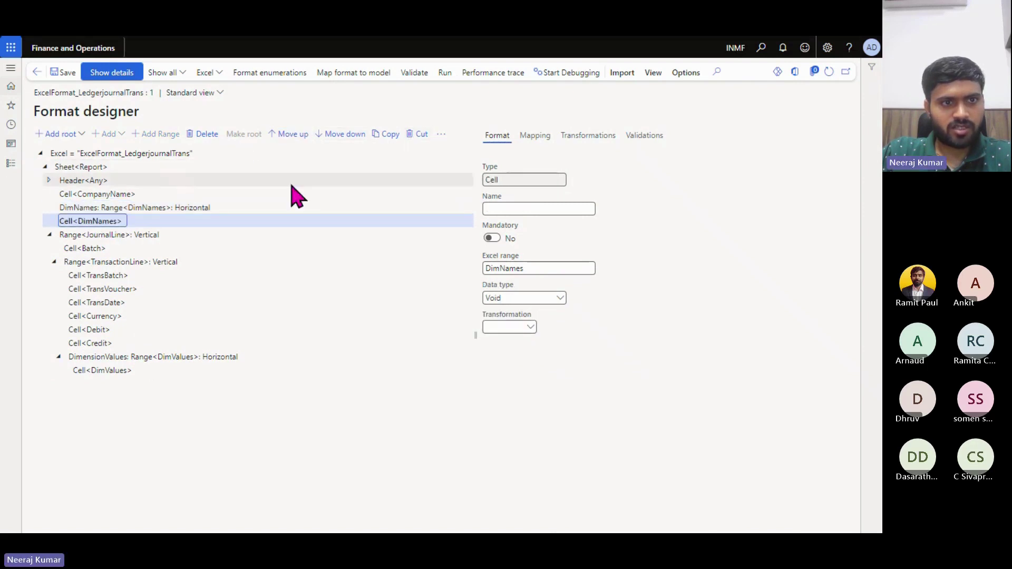
{"action": "left_click", "coordinate": [181, 207]}
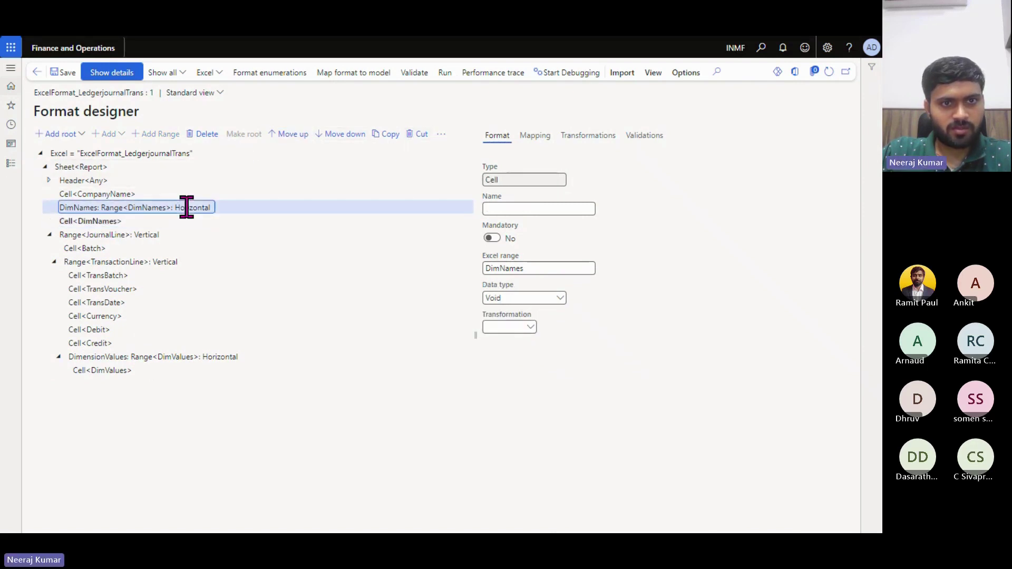
{"action": "left_click", "coordinate": [440, 134]}
{"action": "left_click", "coordinate": [450, 182]}
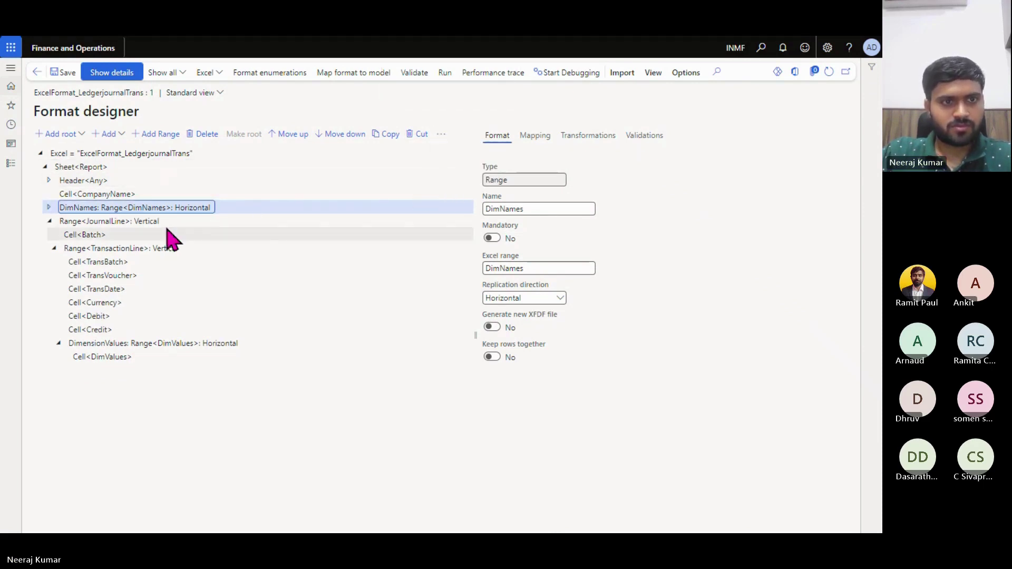
{"action": "left_click", "coordinate": [48, 207]}
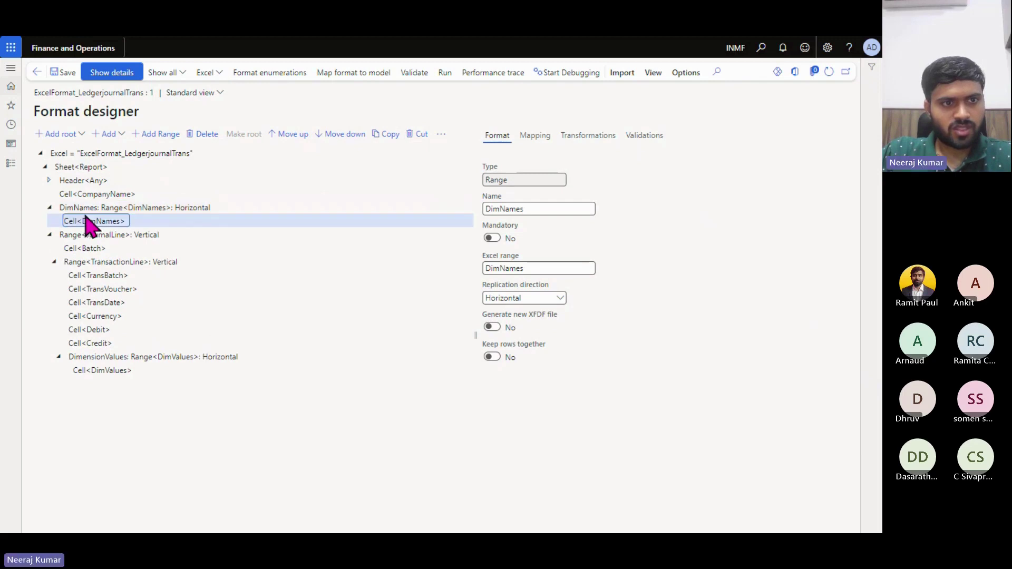
{"action": "left_click", "coordinate": [116, 220]}
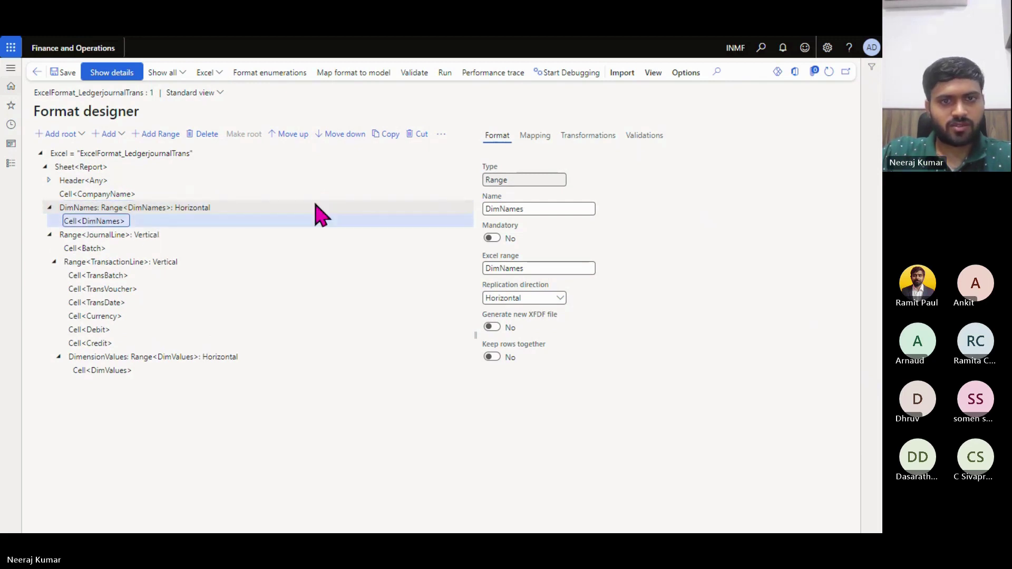
Bind the DimNames range to the DimensionsPrint record list and its DimNames cell to the Dimension Names field.
{"action": "left_click", "coordinate": [535, 136]}
{"action": "left_click", "coordinate": [122, 207]}
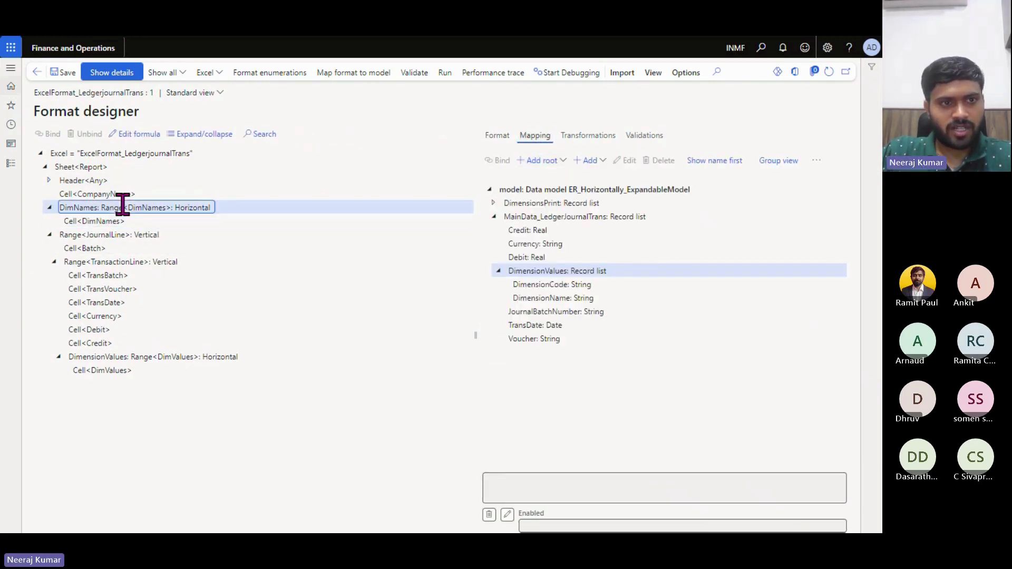
{"action": "left_click", "coordinate": [552, 201]}
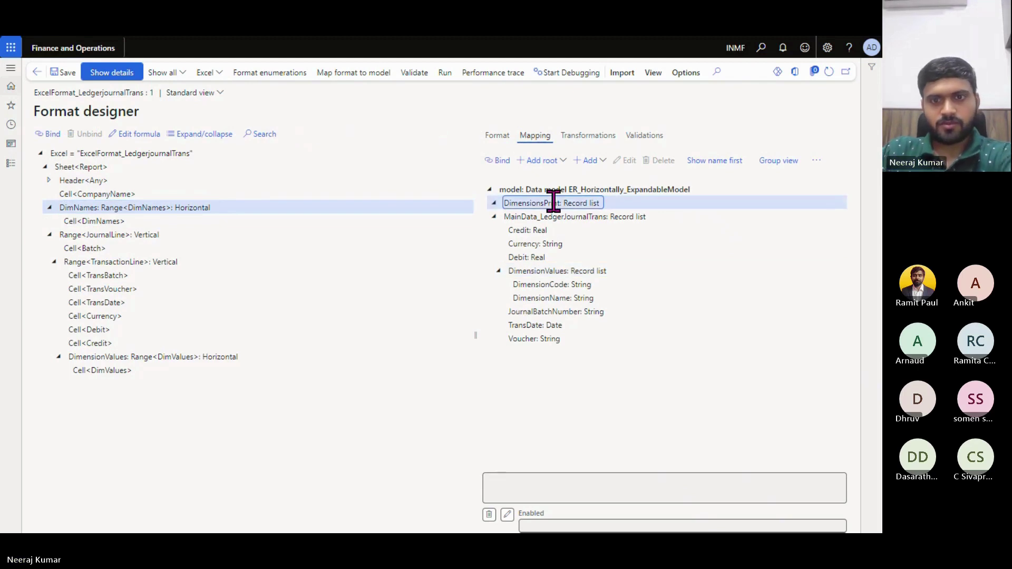
{"action": "double_click", "coordinate": [552, 203]}
{"action": "left_click", "coordinate": [122, 207]}
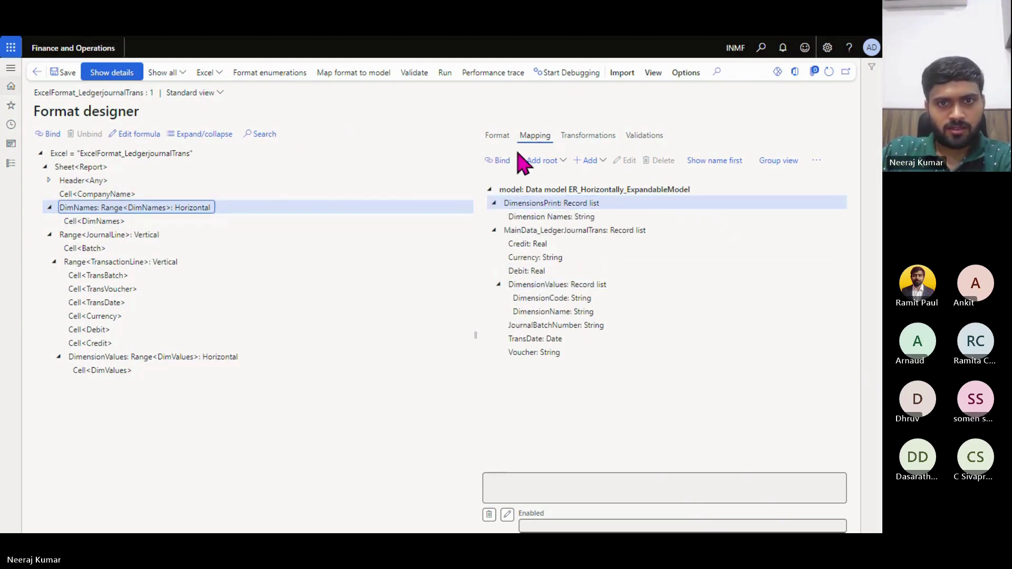
{"action": "left_click", "coordinate": [498, 160]}
{"action": "left_click", "coordinate": [549, 217]}
{"action": "left_click", "coordinate": [147, 223]}
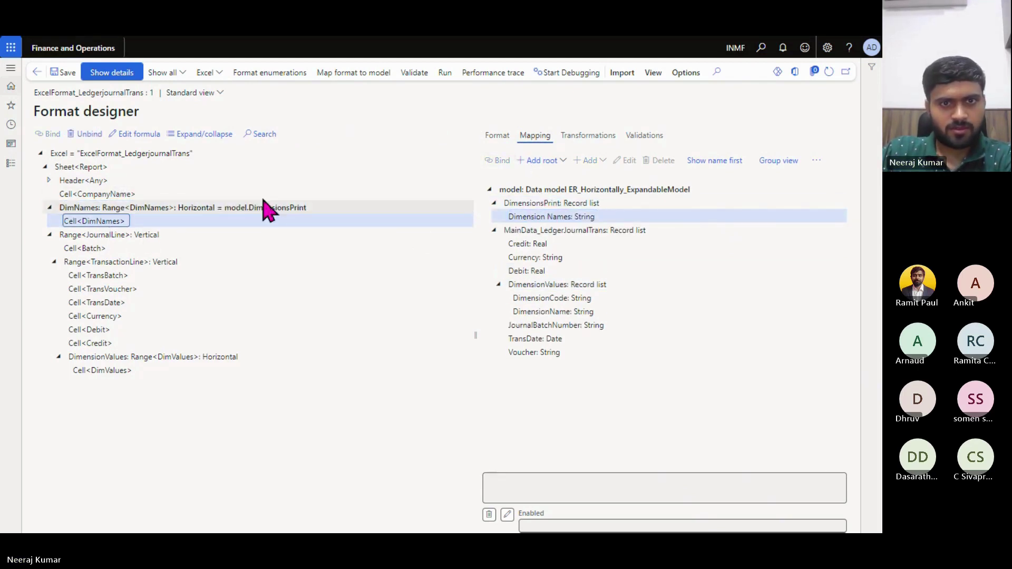
{"action": "left_click", "coordinate": [498, 160]}
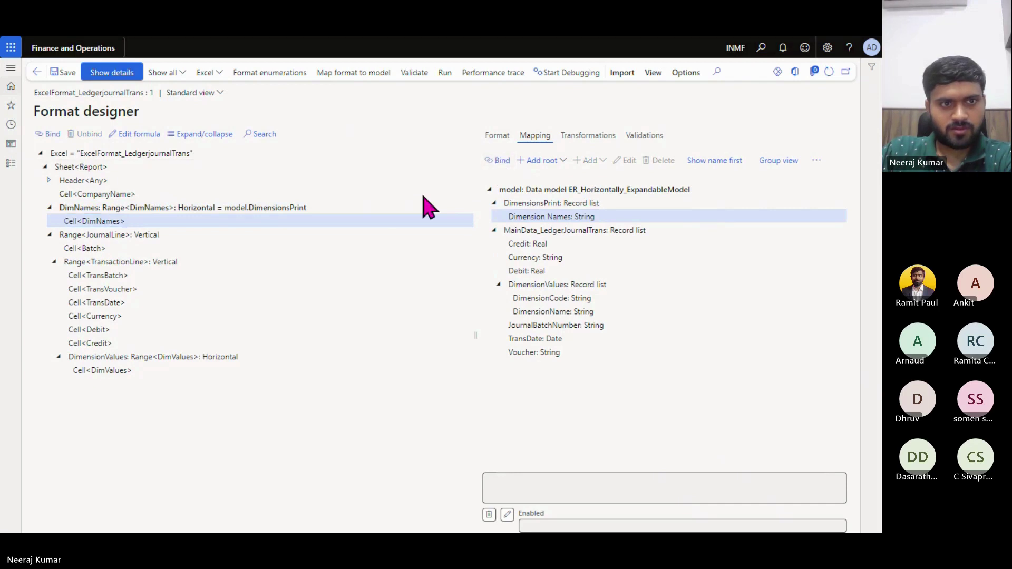
Bind the TransactionLine range to the MainData_LedgerJournalTrans record list and its TransBatch cell to JournalBatchNumber.
{"action": "left_click", "coordinate": [118, 262]}
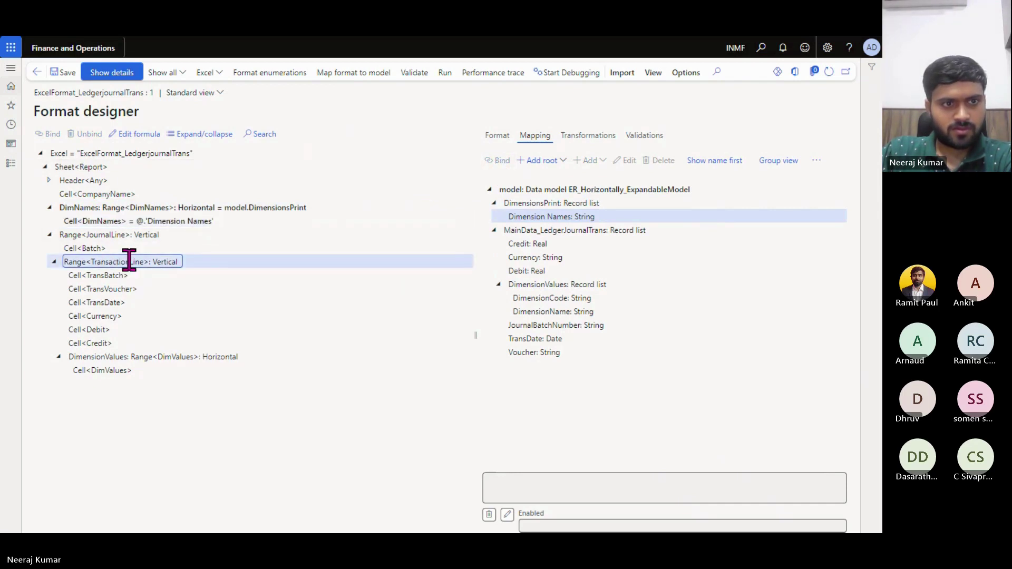
{"action": "left_click", "coordinate": [537, 230]}
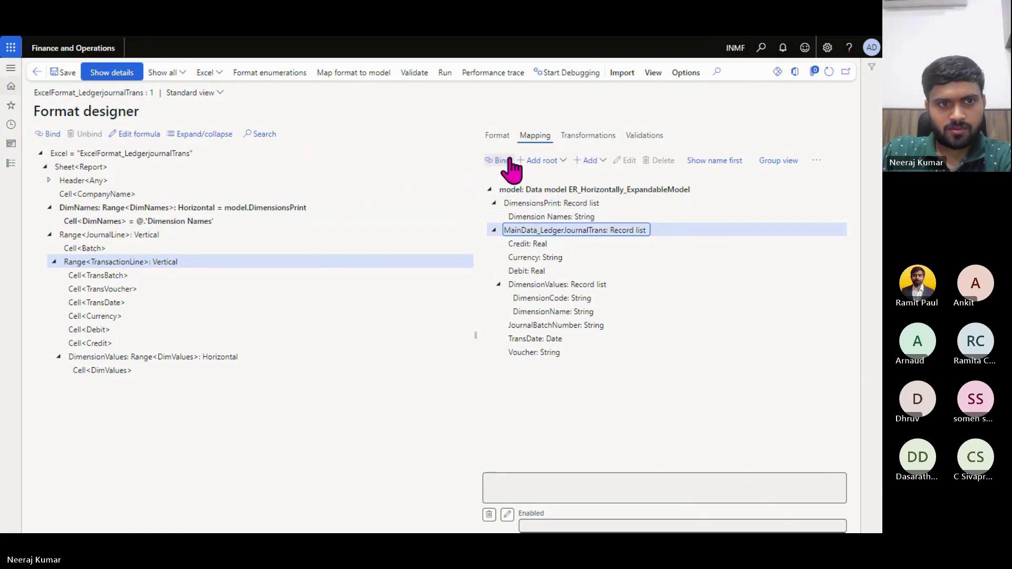
{"action": "left_click", "coordinate": [508, 161]}
{"action": "left_click", "coordinate": [131, 275]}
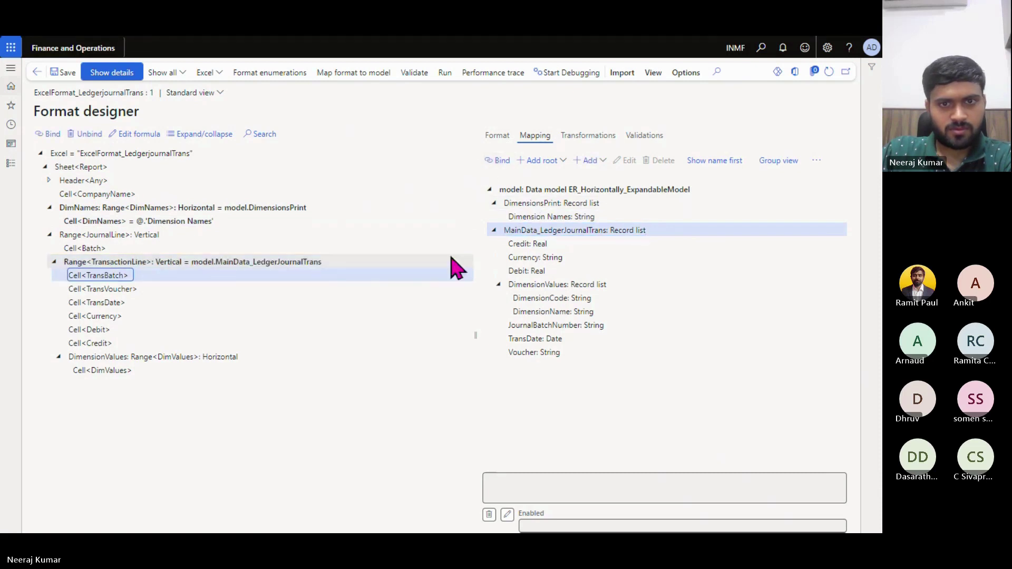
{"action": "left_click", "coordinate": [537, 326]}
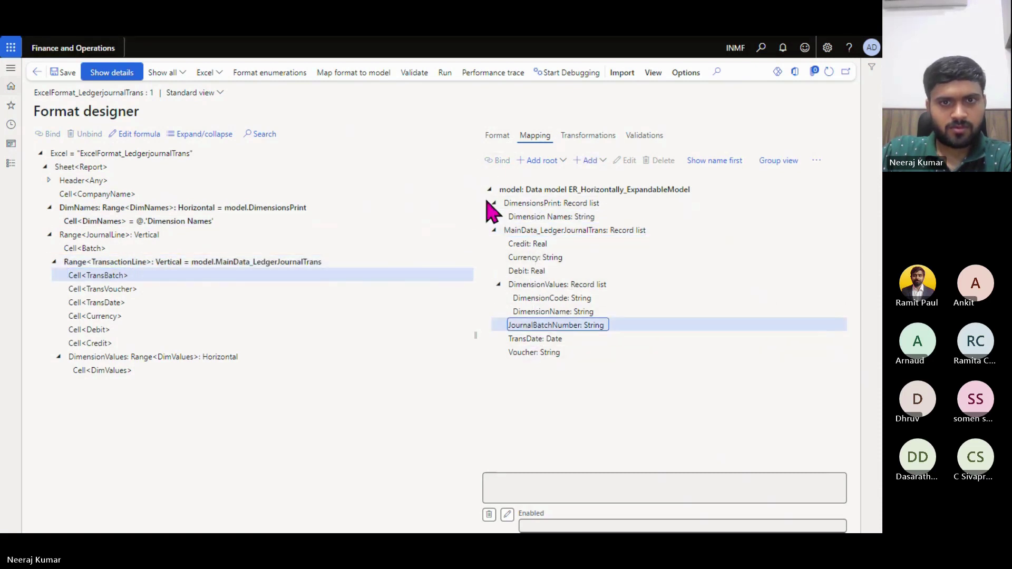
{"action": "left_click", "coordinate": [497, 161]}
Bind the TransVoucher cell to the Voucher field and the TransDate cell to the TransDate field.
{"action": "left_click", "coordinate": [117, 289]}
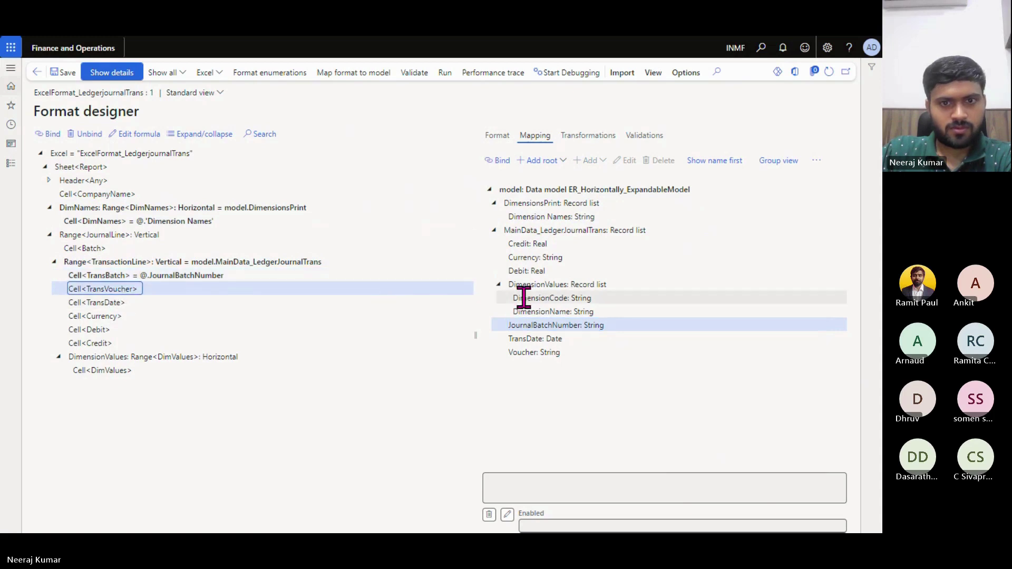
{"action": "left_click", "coordinate": [524, 340]}
{"action": "left_click", "coordinate": [535, 353]}
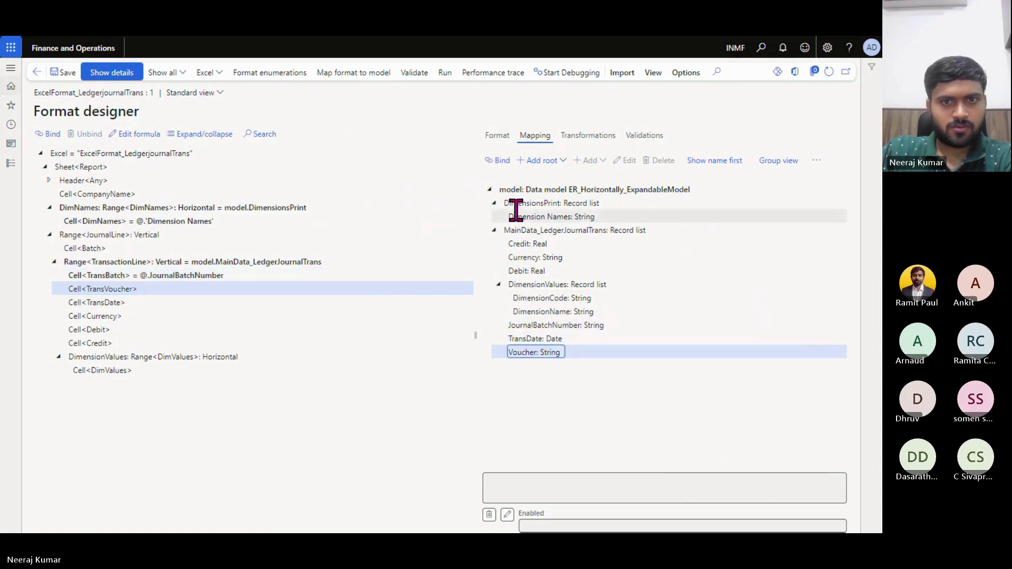
{"action": "left_click", "coordinate": [498, 161]}
{"action": "left_click", "coordinate": [96, 303]}
{"action": "left_click", "coordinate": [532, 339]}
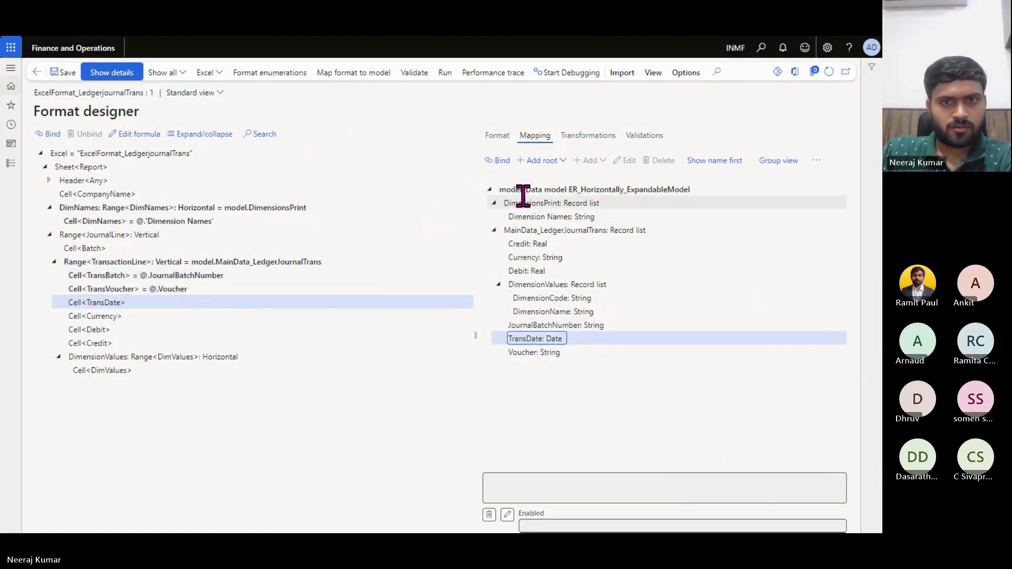
Bind the Currency cell to the Currency field and the Debit cell to the Debit field.
{"action": "left_click", "coordinate": [95, 317]}
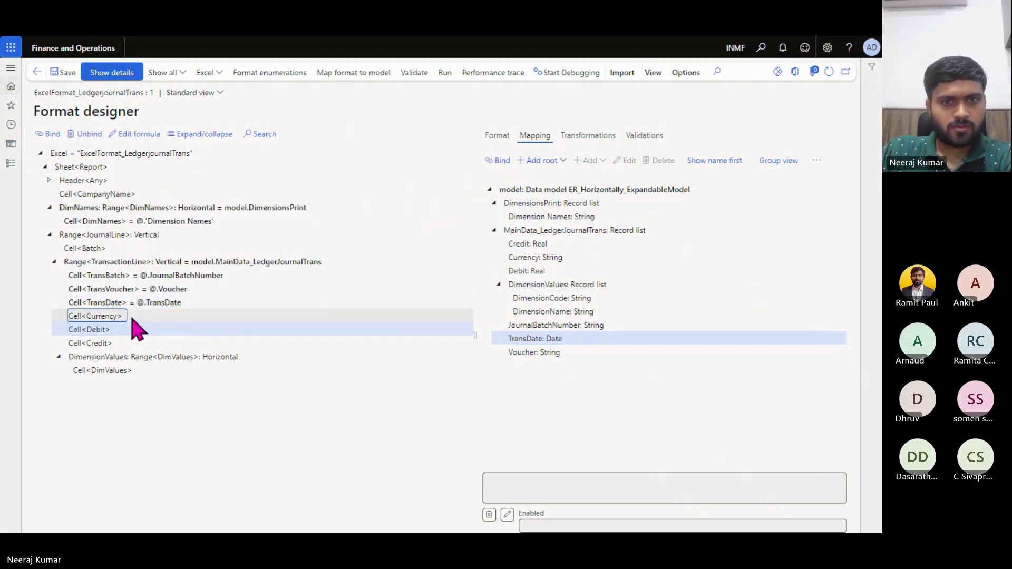
{"action": "left_click", "coordinate": [542, 258]}
{"action": "left_click", "coordinate": [498, 161]}
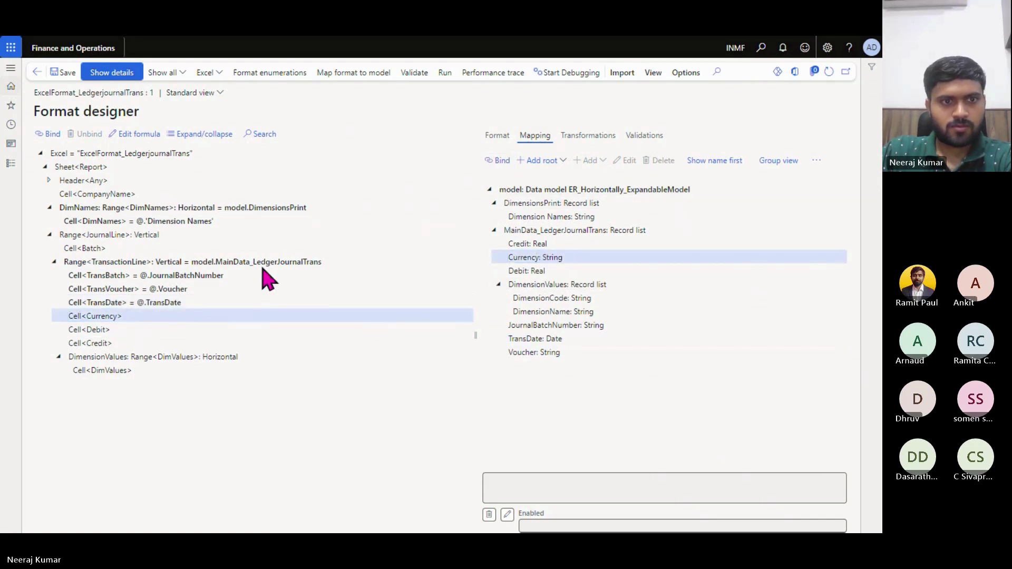
{"action": "left_click", "coordinate": [267, 342]}
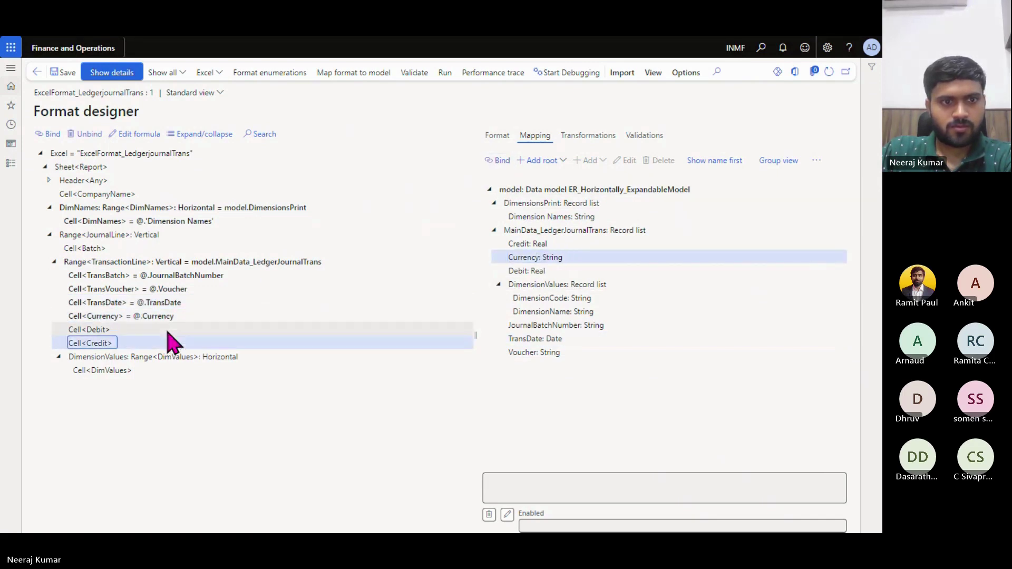
{"action": "left_click", "coordinate": [535, 245]}
{"action": "left_click", "coordinate": [191, 330]}
{"action": "left_click", "coordinate": [539, 271]}
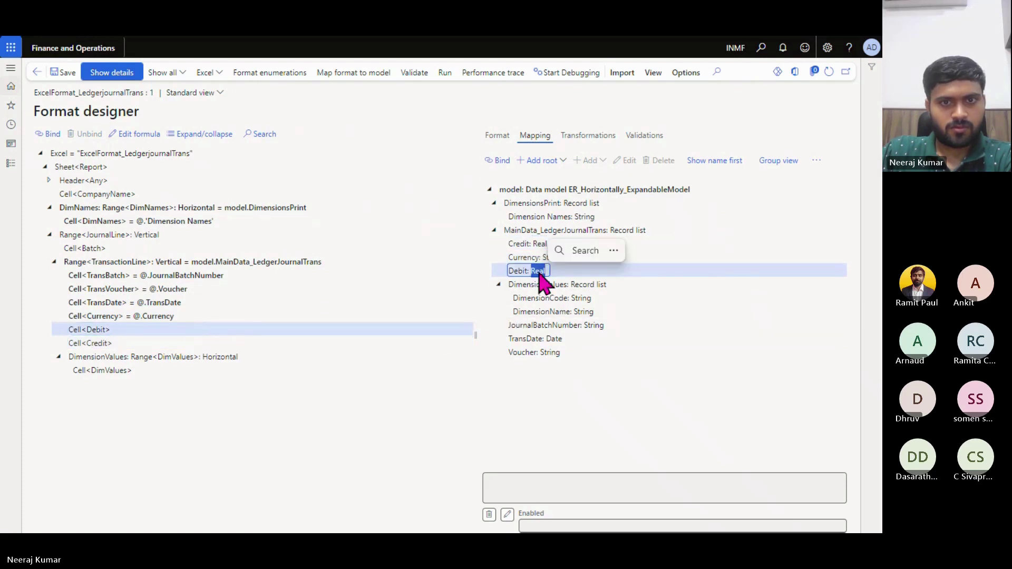
{"action": "left_click", "coordinate": [496, 160]}
Bind the horizontal DimValues range to the DimensionValues record list under MainData_LedgerJournalTrans.
{"action": "left_click", "coordinate": [158, 359]}
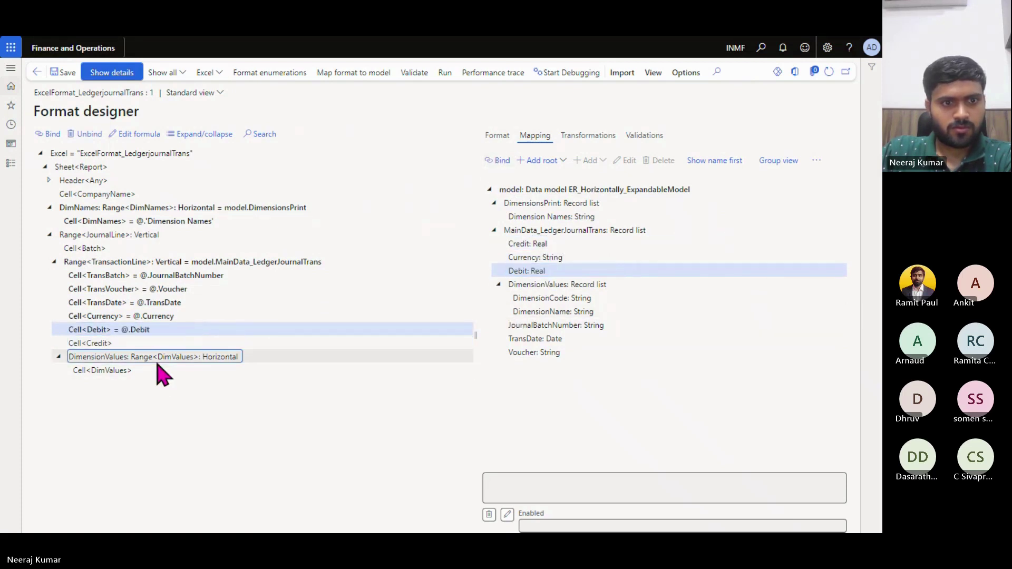
{"action": "left_click", "coordinate": [576, 286]}
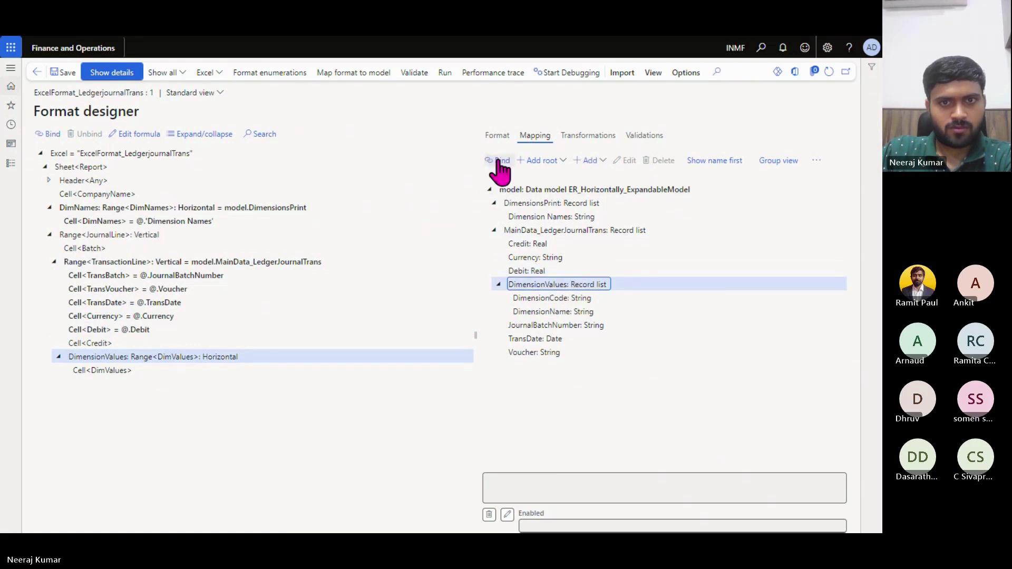
{"action": "left_click", "coordinate": [498, 161]}
Start a formula for the DimValues cell with the DimensionCode field from MainData_LedgerJournalTrans.DimensionValues.
{"action": "left_click", "coordinate": [139, 370]}
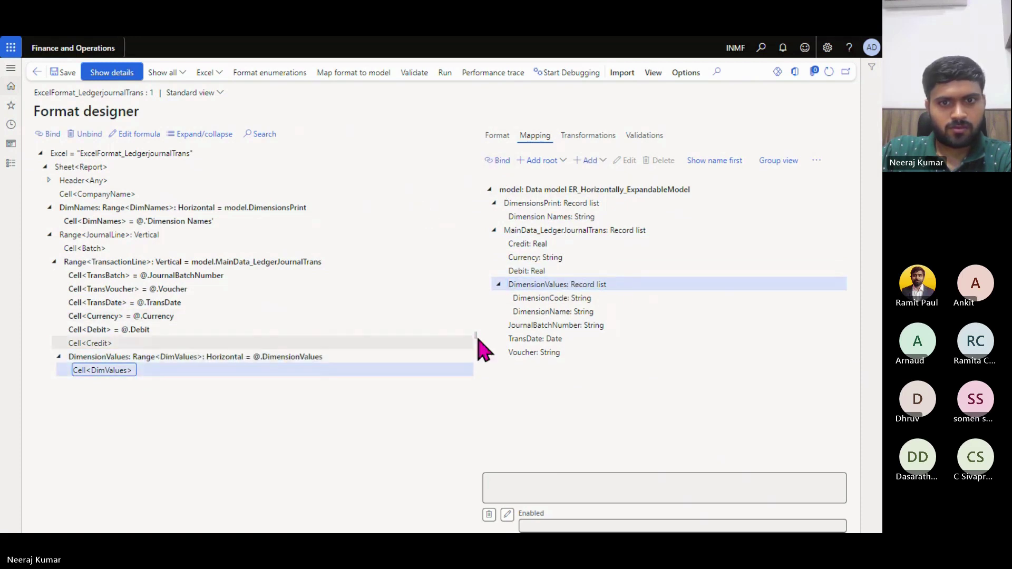
{"action": "left_click", "coordinate": [548, 297]}
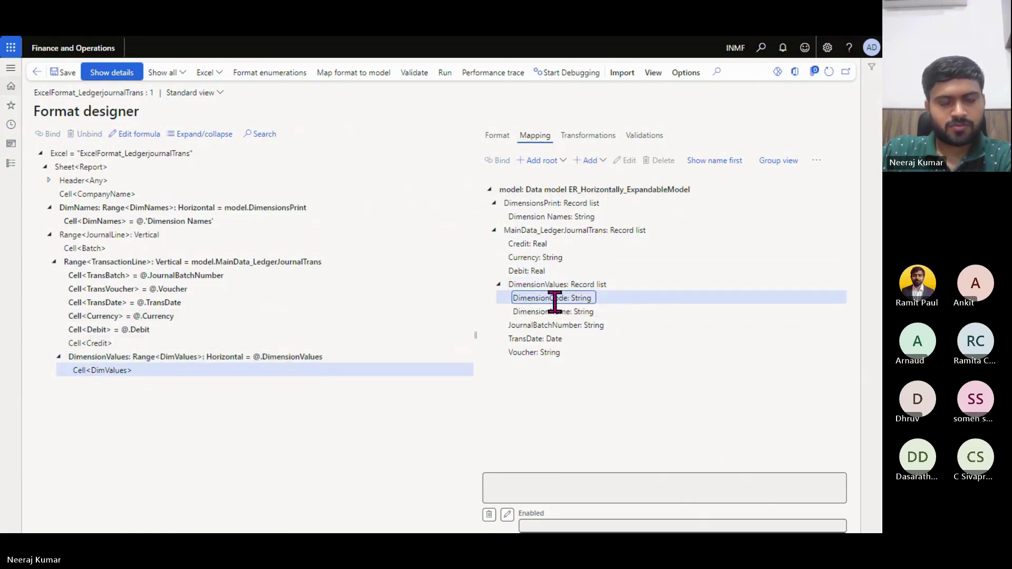
{"action": "left_click", "coordinate": [112, 370]}
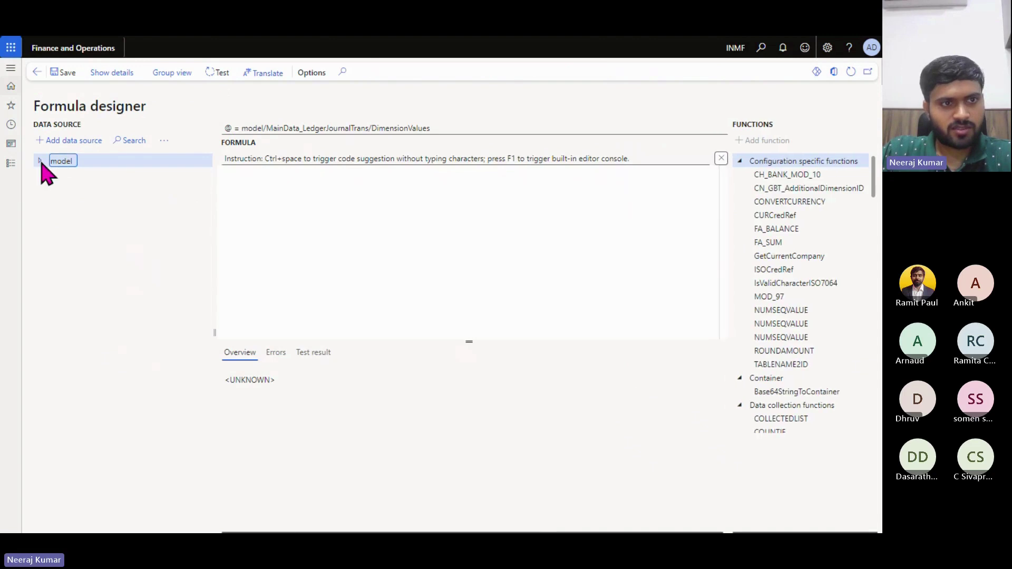
{"action": "left_click", "coordinate": [40, 160]}
{"action": "left_click", "coordinate": [45, 188]}
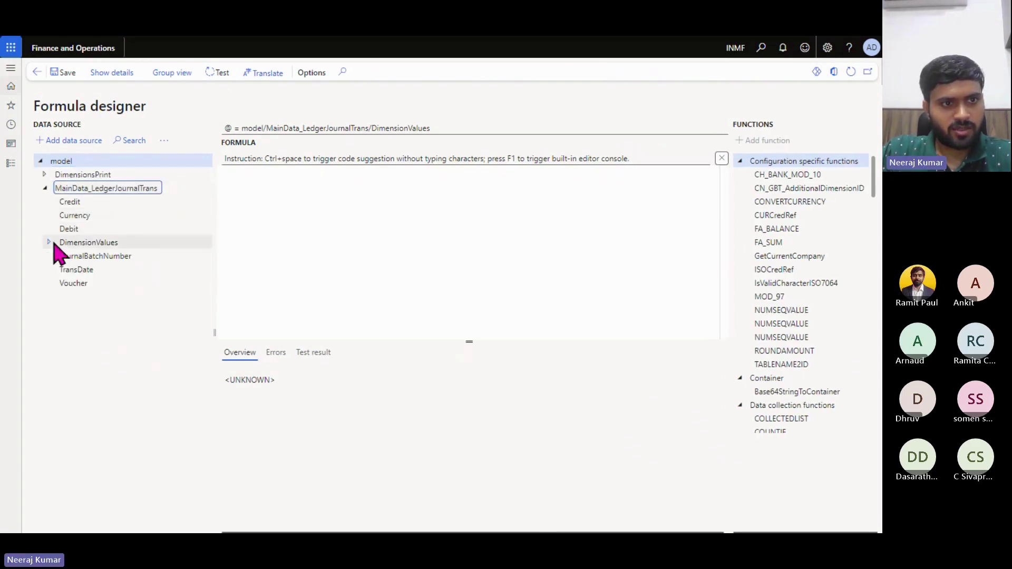
{"action": "left_click", "coordinate": [50, 243]}
{"action": "left_click", "coordinate": [86, 255]}
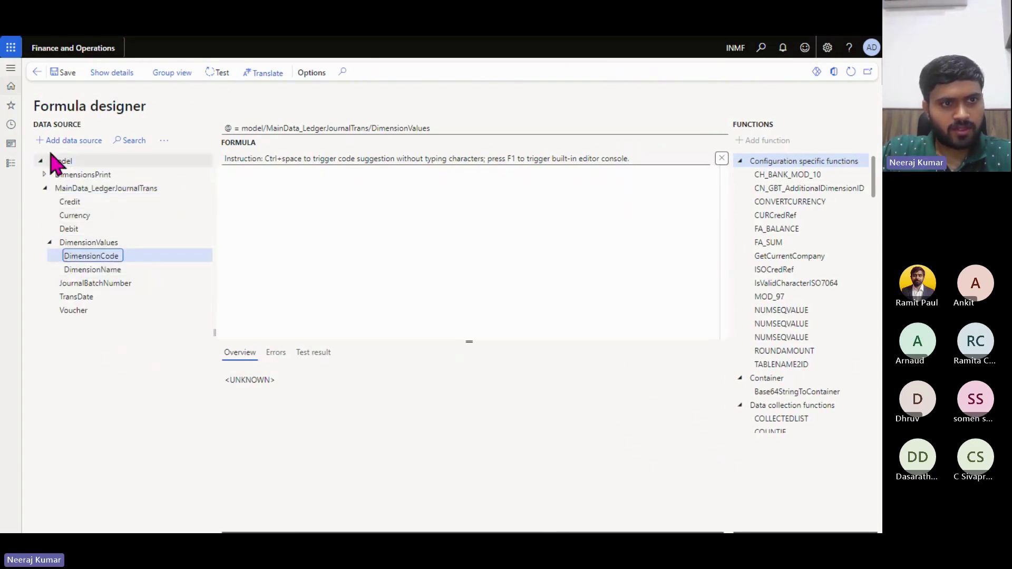
{"action": "left_click", "coordinate": [65, 140]}
Complete the DimValues formula by concatenating the separator "| " and the DimensionName field, and return to the format designer.
{"action": "type", "text": "&"}
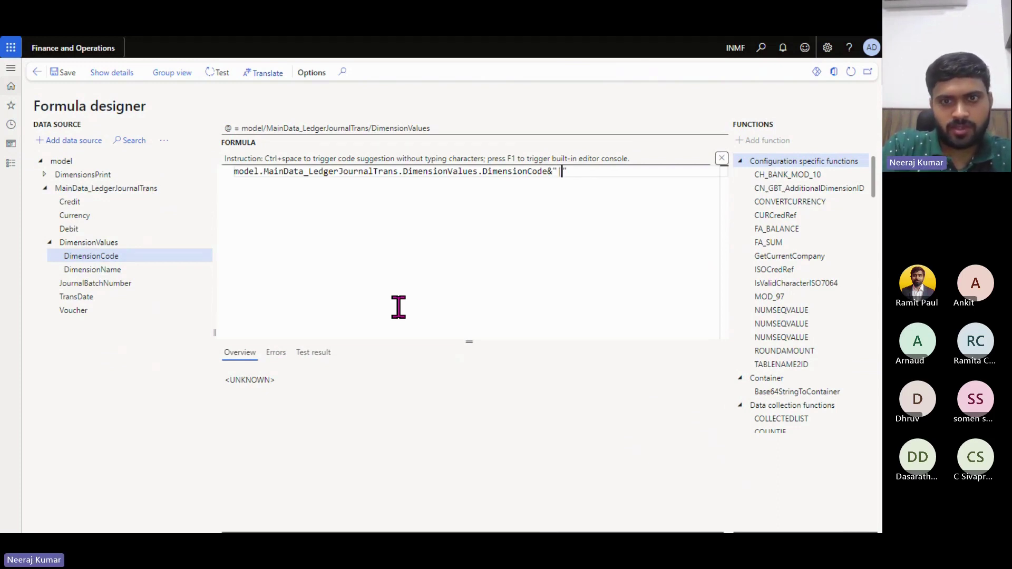
{"action": "type", "text": "\"| \""}
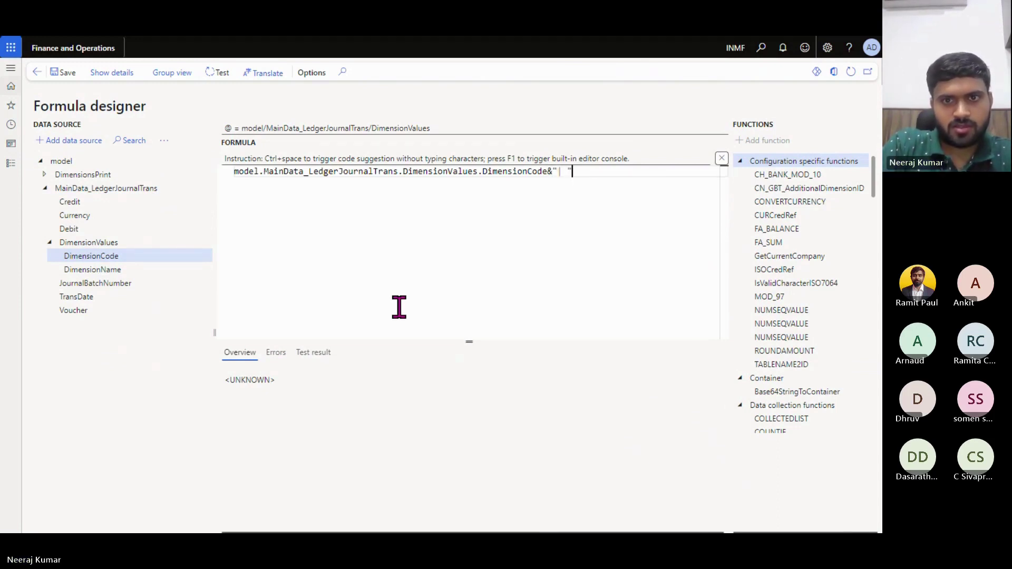
{"action": "type", "text": "^&"}
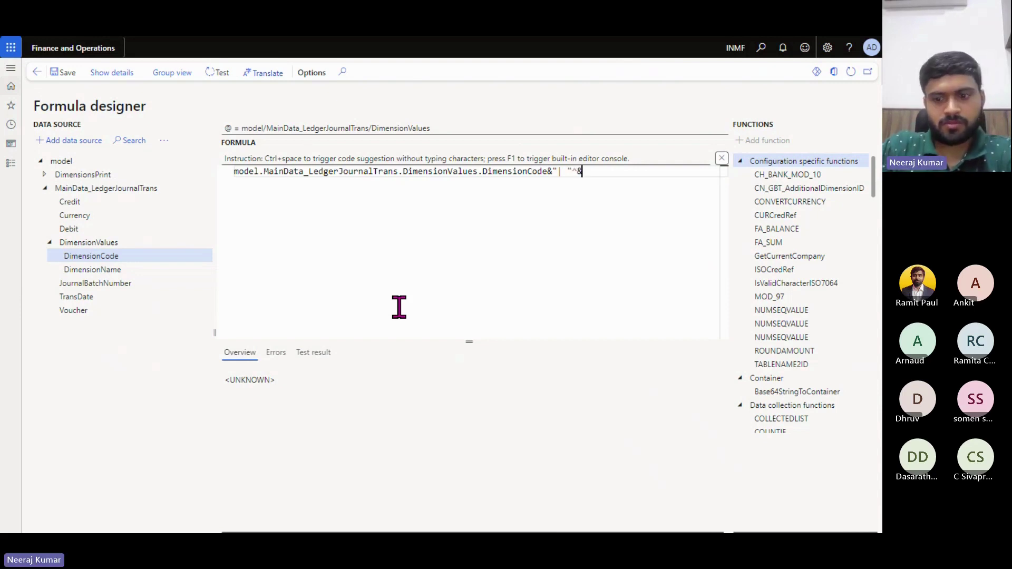
{"action": "key", "text": "Left"}
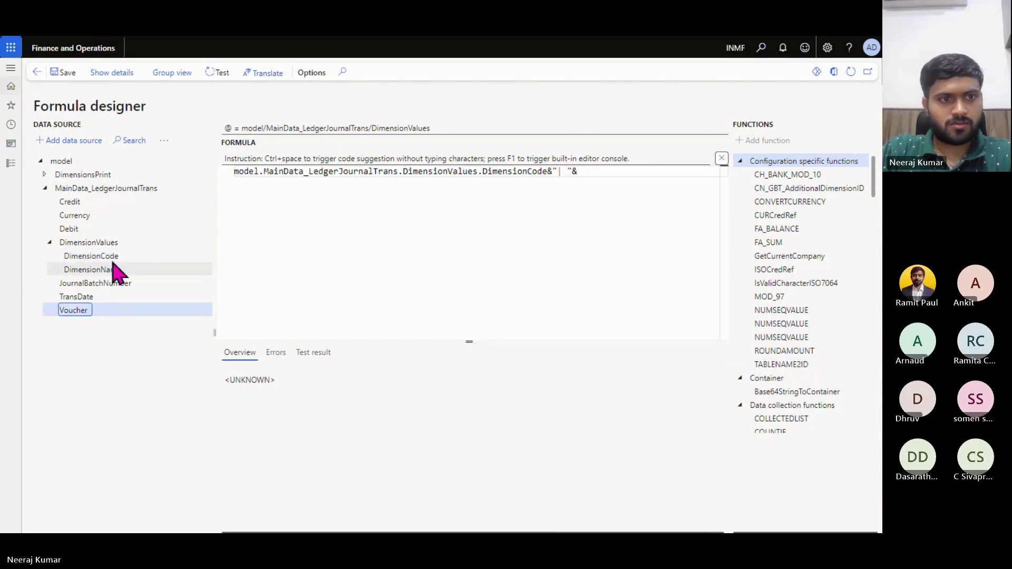
{"action": "left_click", "coordinate": [106, 269]}
{"action": "left_click", "coordinate": [98, 141]}
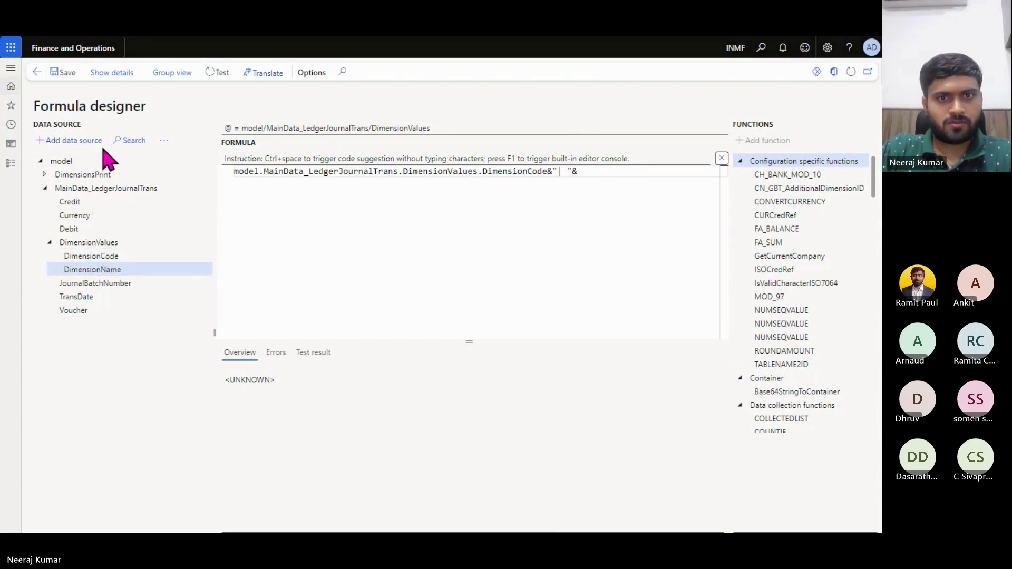
{"action": "key", "text": "Escape"}
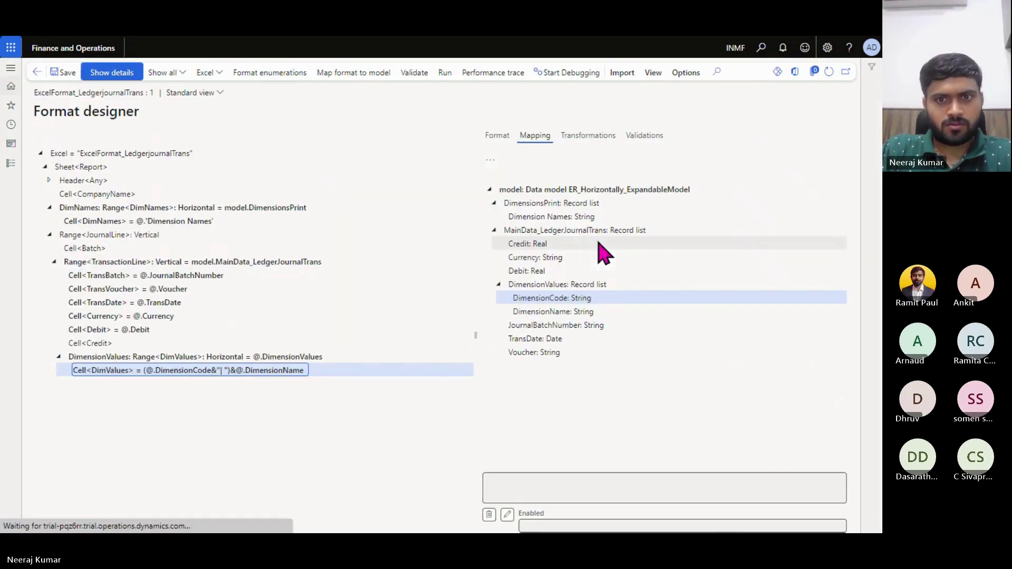
Bind the Credit cell to the Credit field of MainData_LedgerJournalTrans.
{"action": "left_click", "coordinate": [96, 344]}
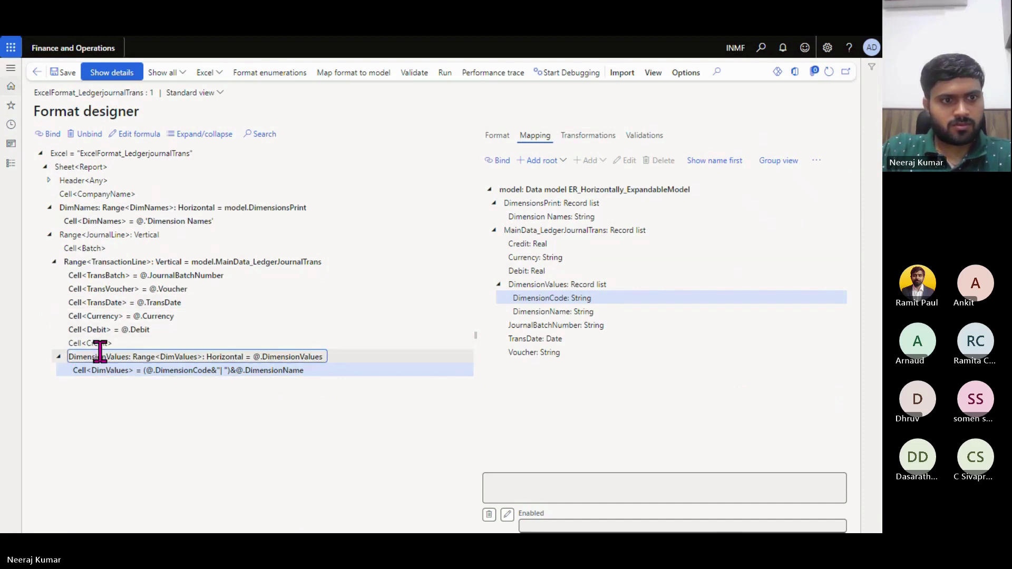
{"action": "left_click", "coordinate": [533, 245]}
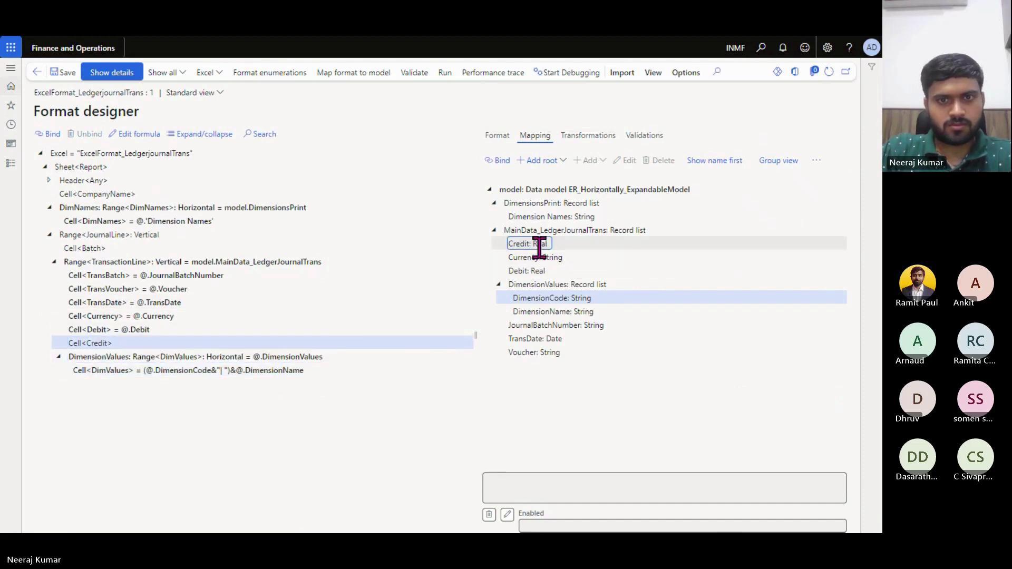
{"action": "left_click", "coordinate": [500, 160]}
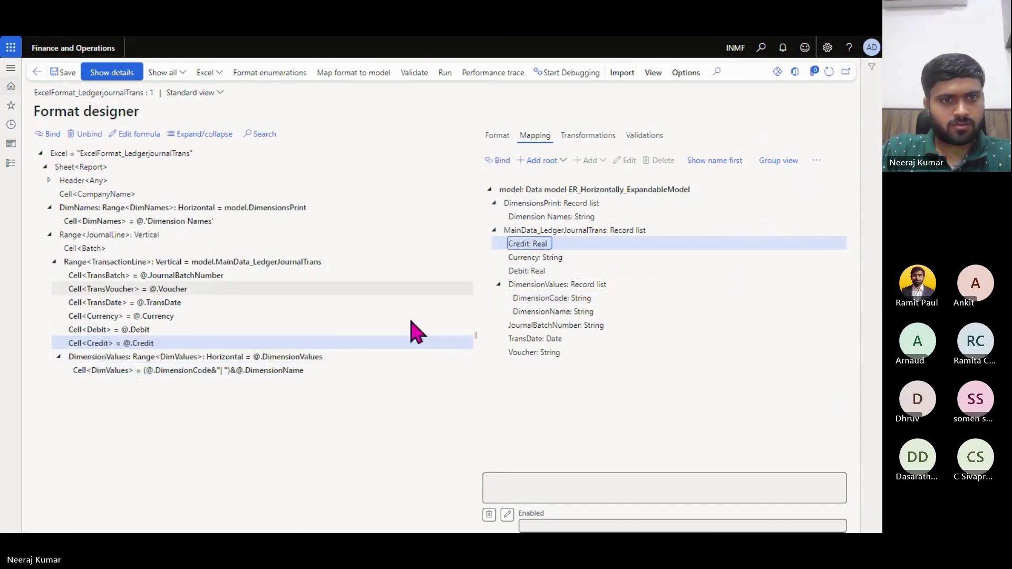
Run the ExcelFormat_LedgerjournalTrans format and choose BusinessUnit, Department and MainAccount as the dimension names.
{"action": "left_click", "coordinate": [95, 153]}
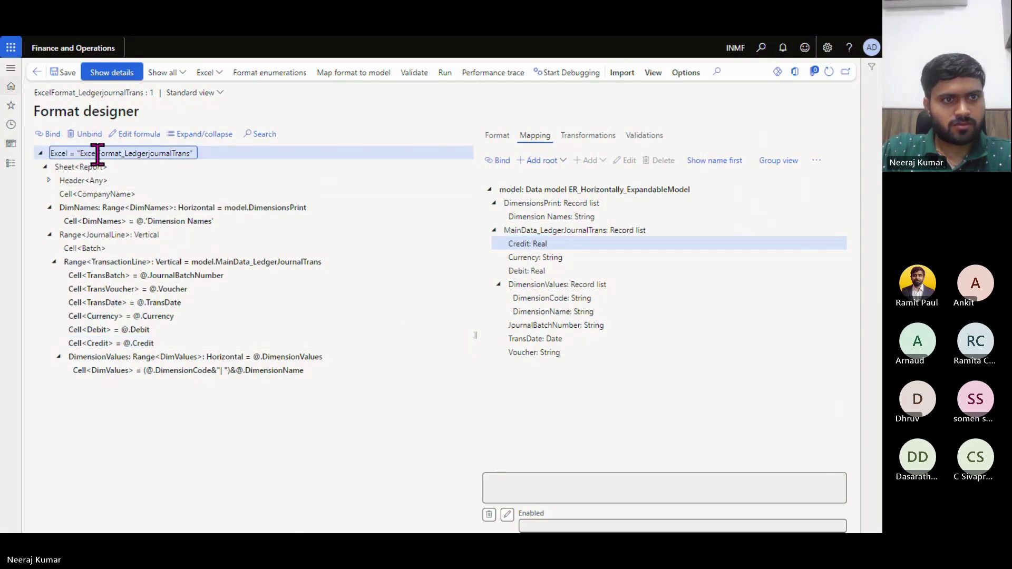
{"action": "left_click", "coordinate": [498, 138]}
{"action": "left_click", "coordinate": [535, 135]}
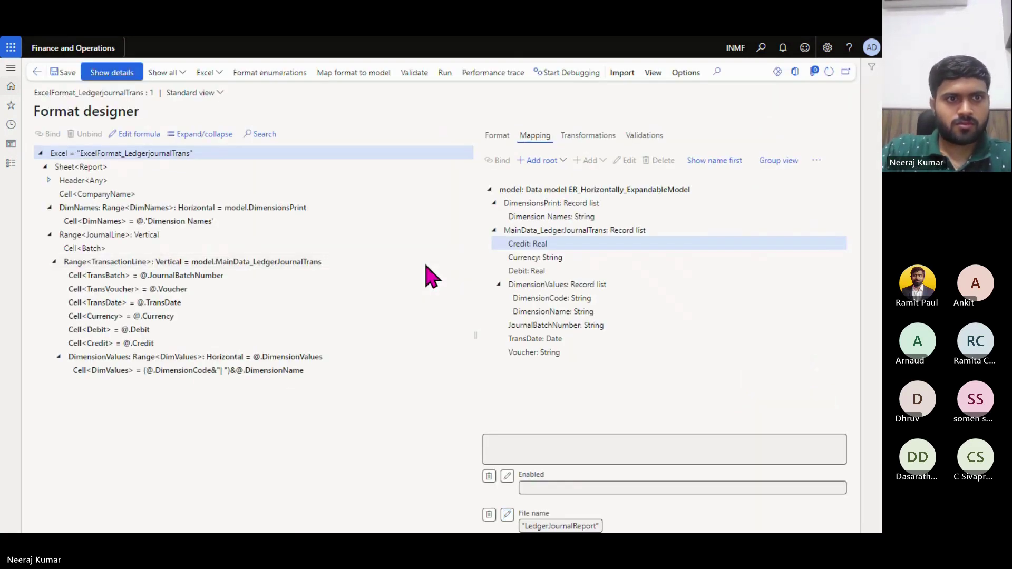
{"action": "left_click", "coordinate": [451, 74]}
{"action": "left_click", "coordinate": [686, 135]}
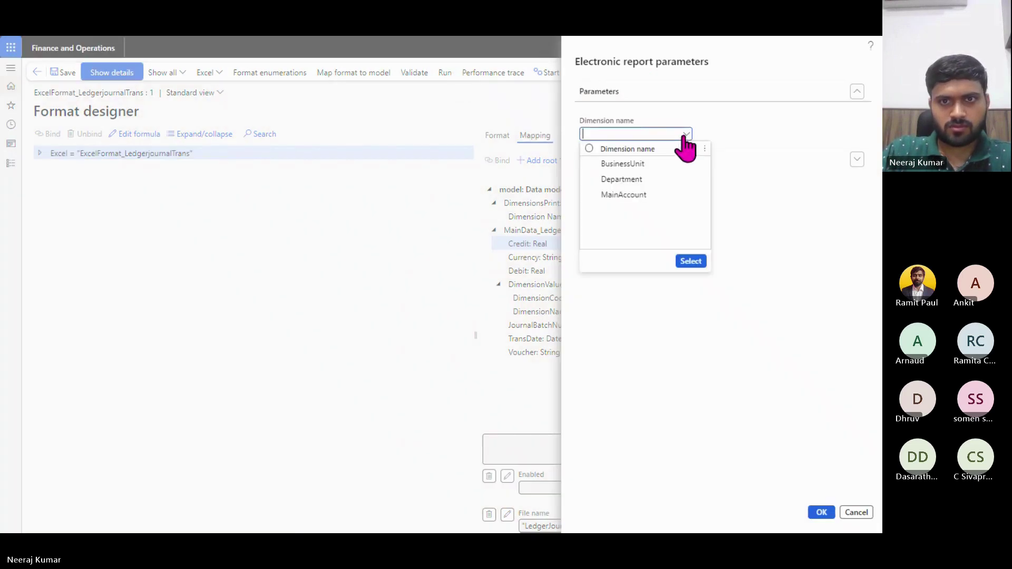
{"action": "left_click", "coordinate": [589, 163]}
{"action": "left_click", "coordinate": [589, 195]}
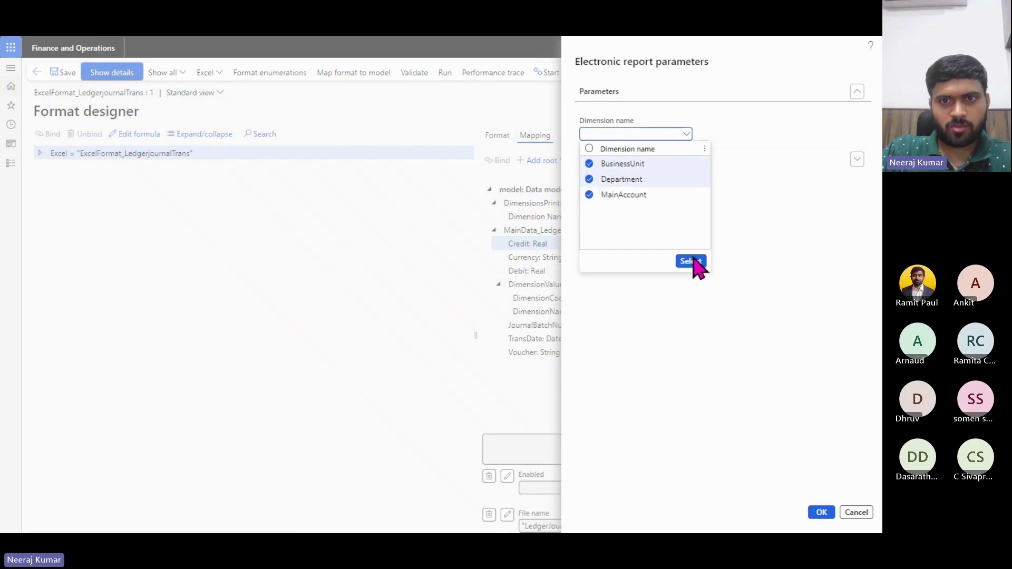
{"action": "left_click", "coordinate": [690, 260]}
Filter the records to include by journal batch number with the criteria ..INMF-00135 and generate the report.
{"action": "left_click", "coordinate": [661, 168]}
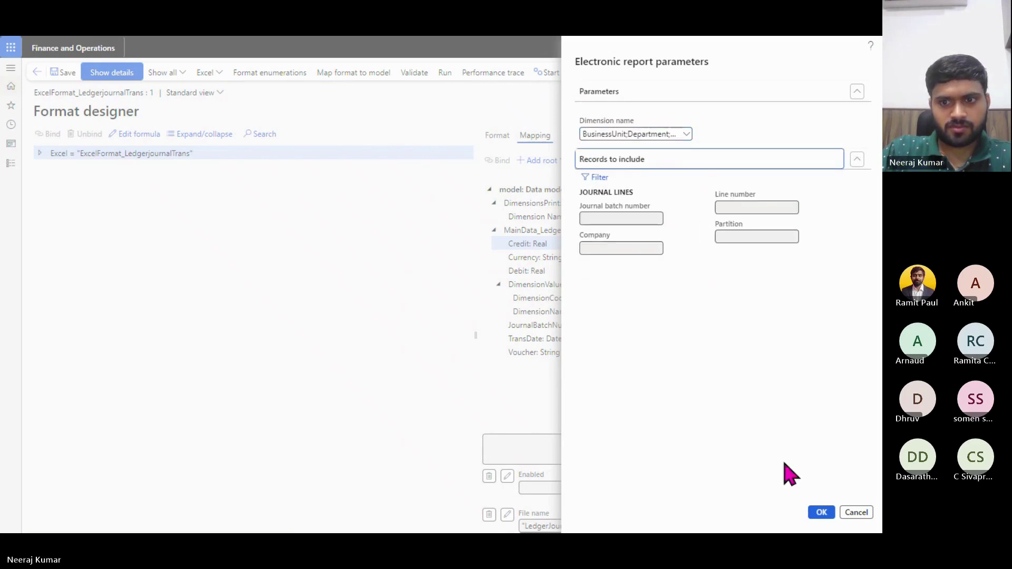
{"action": "left_click", "coordinate": [603, 181]}
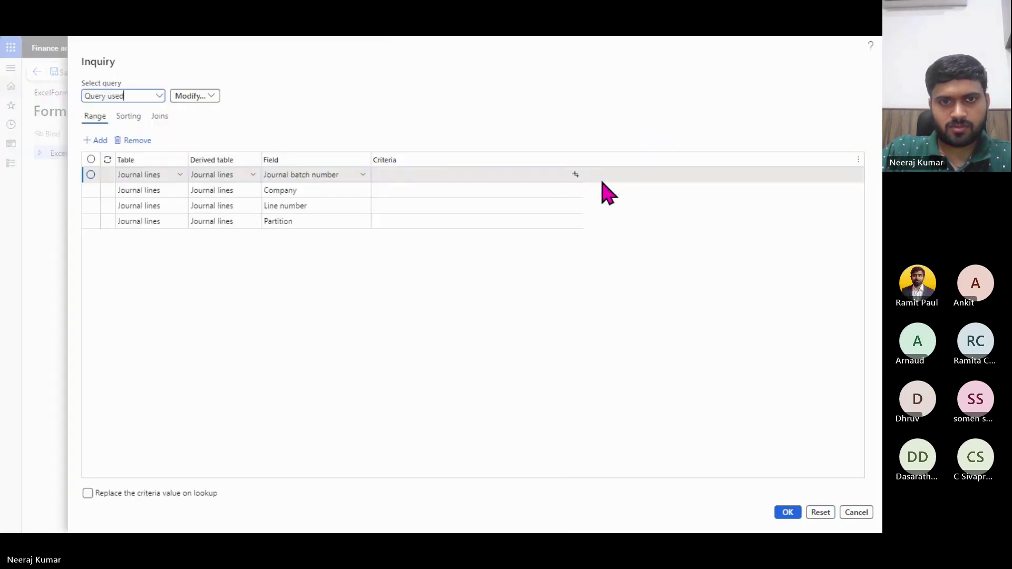
{"action": "left_click", "coordinate": [574, 175]}
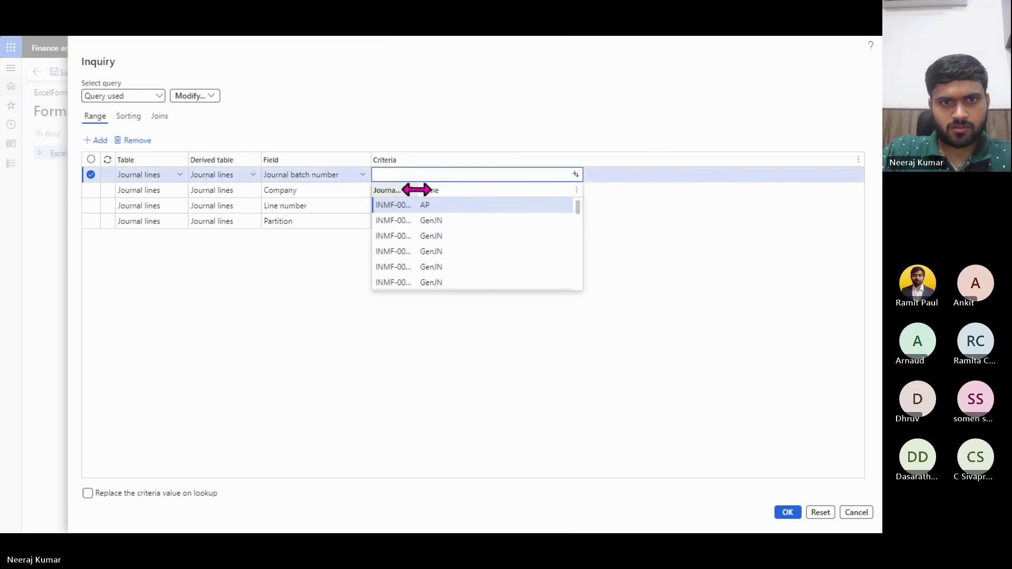
{"action": "left_click_drag", "start_coordinate": [413, 189], "coordinate": [486, 222]}
{"action": "scroll", "coordinate": [485, 227], "scroll_direction": "down", "scroll_amount": 10}
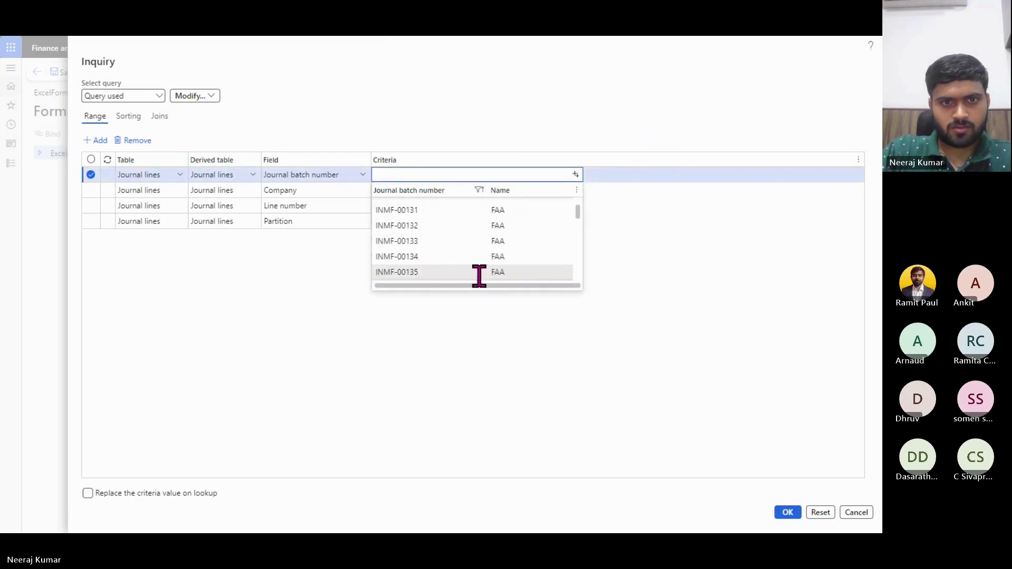
{"action": "left_click", "coordinate": [506, 273]}
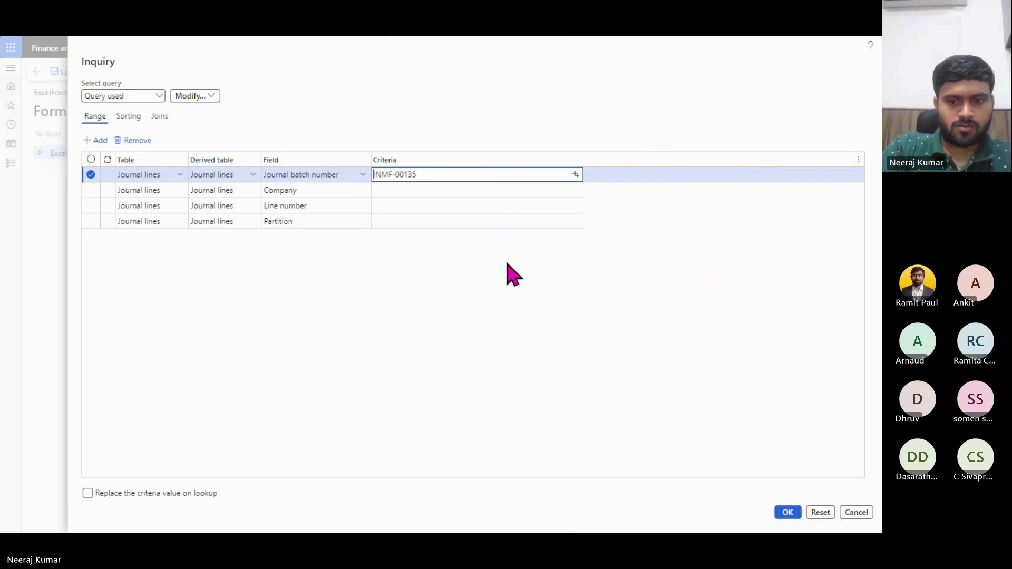
{"action": "type", "text": ".."}
{"action": "key", "text": "Tab"}
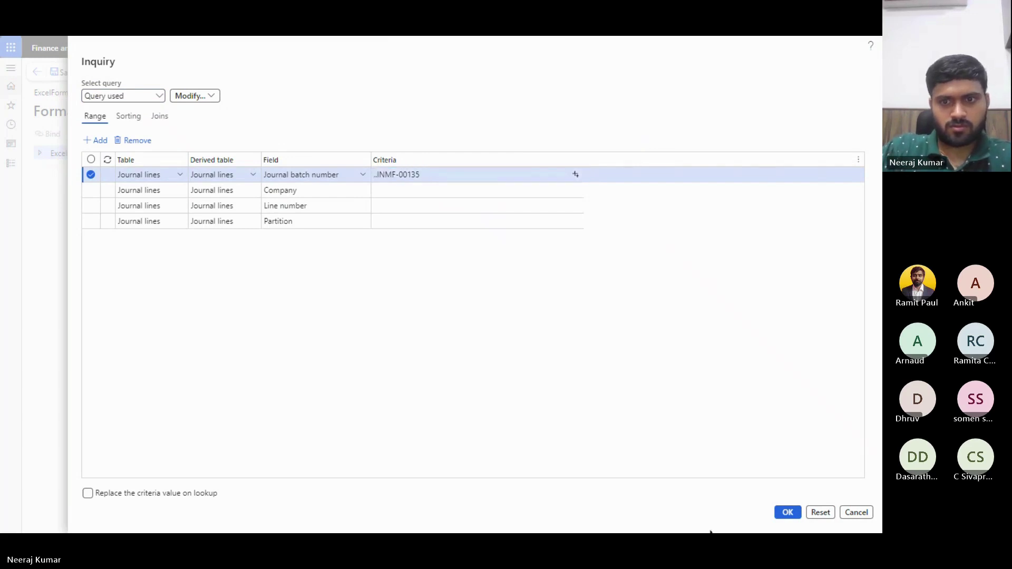
{"action": "left_click", "coordinate": [791, 514]}
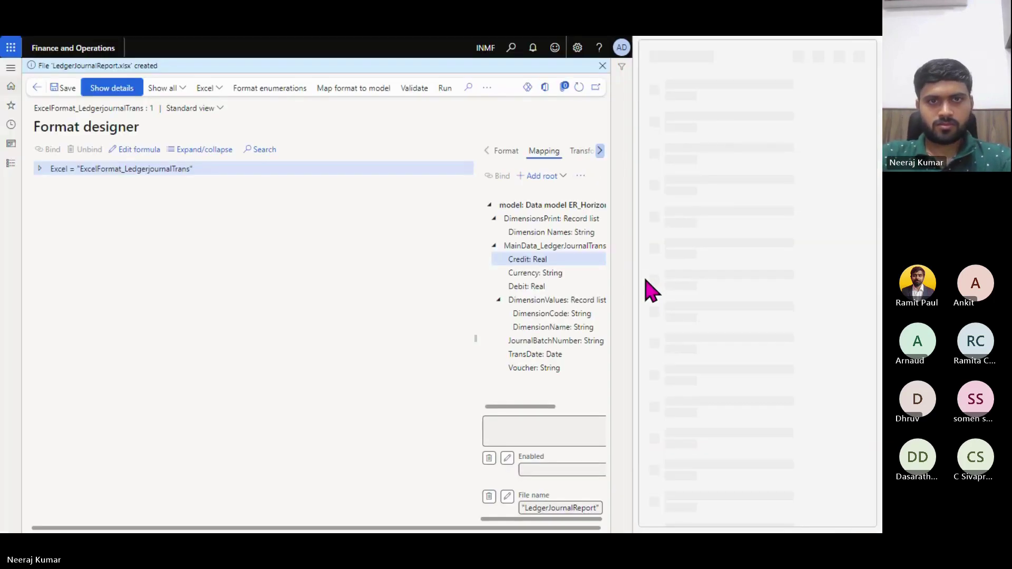
Open the generated LedgerJournalReport.xlsx in Excel for editing and autofit the widths of all columns.
{"action": "left_click", "coordinate": [693, 105]}
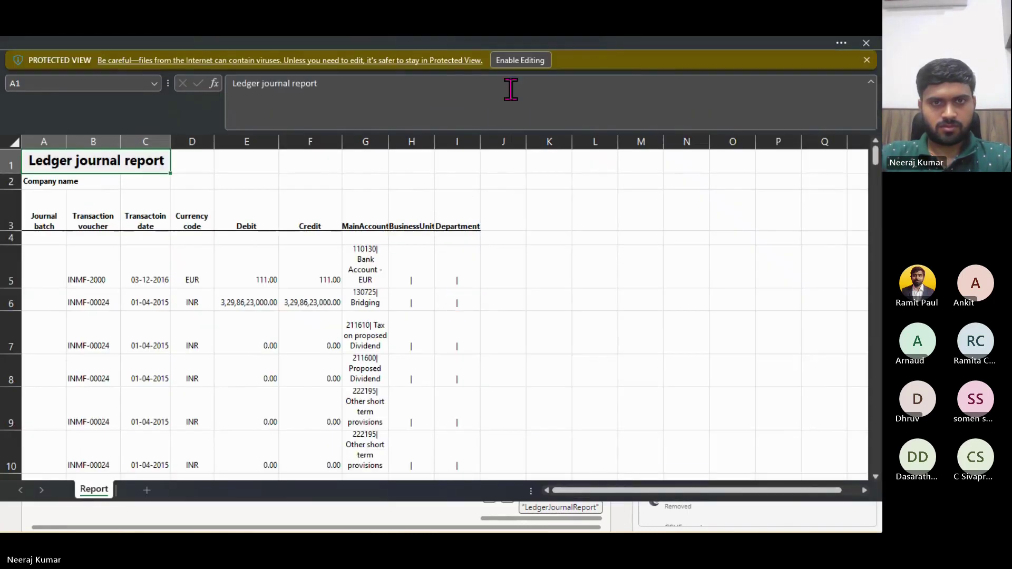
{"action": "left_click", "coordinate": [519, 61]}
{"action": "left_click", "coordinate": [11, 123]}
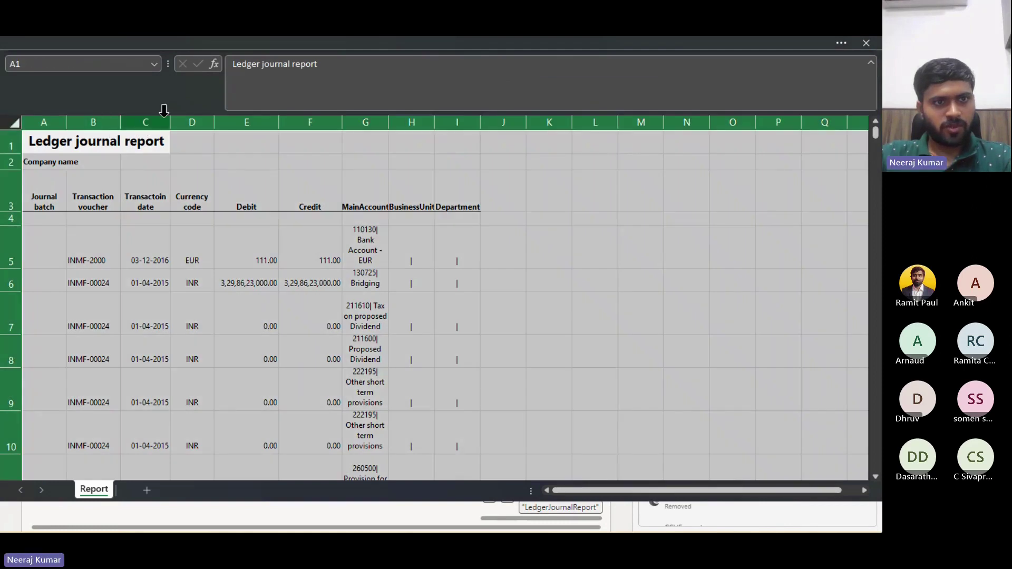
{"action": "double_click", "coordinate": [169, 120]}
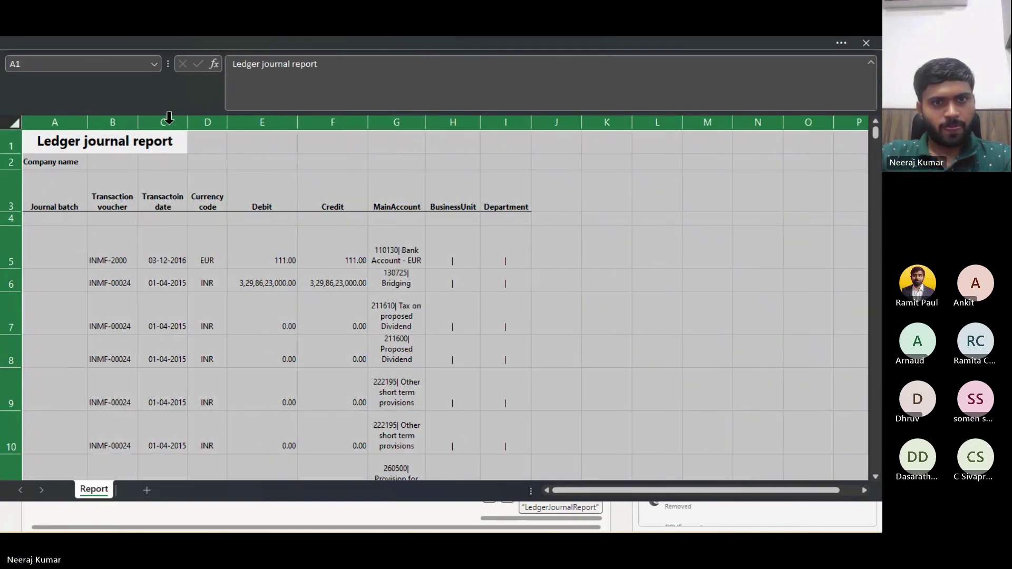
Review the three dimension headers and widen the MainAccount column so each account code and name fits on one line.
{"action": "left_click", "coordinate": [389, 201]}
{"action": "left_click", "coordinate": [453, 196]}
{"action": "left_click", "coordinate": [492, 196]}
{"action": "left_click_drag", "start_coordinate": [391, 190], "coordinate": [482, 200]}
{"action": "left_click", "coordinate": [402, 252]}
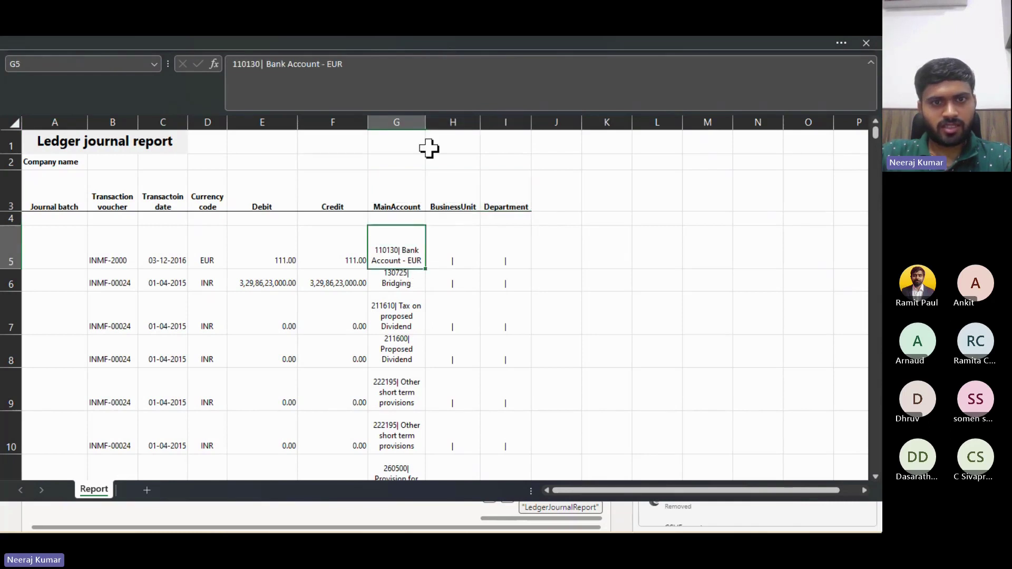
{"action": "left_click_drag", "start_coordinate": [426, 122], "coordinate": [563, 111]}
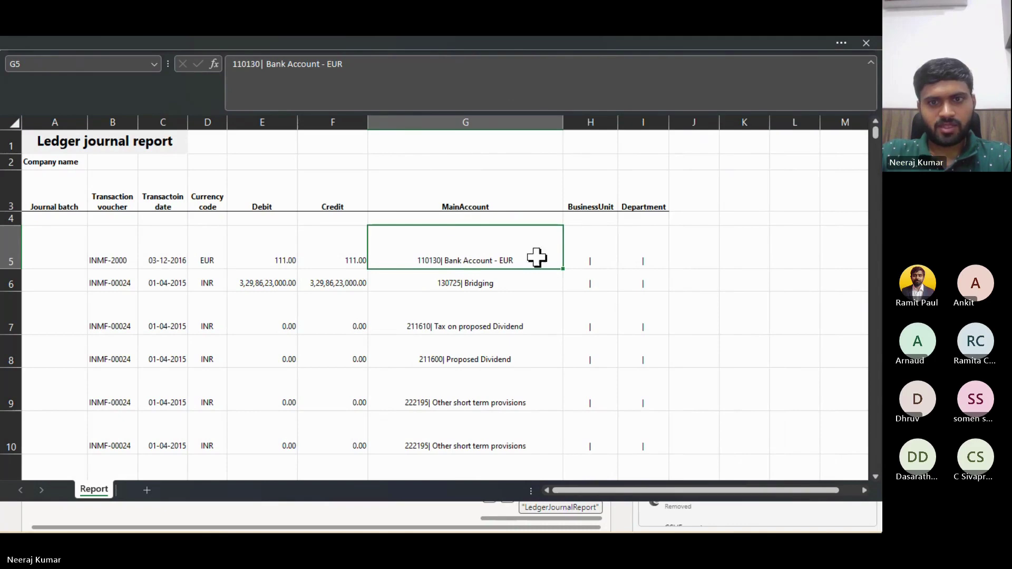
Examine the BusinessUnit and Department values down the report's transaction rows and compare them with the MainAccount column.
{"action": "left_click_drag", "start_coordinate": [574, 258], "coordinate": [646, 413]}
{"action": "scroll", "coordinate": [646, 413], "scroll_direction": "down", "scroll_amount": 5}
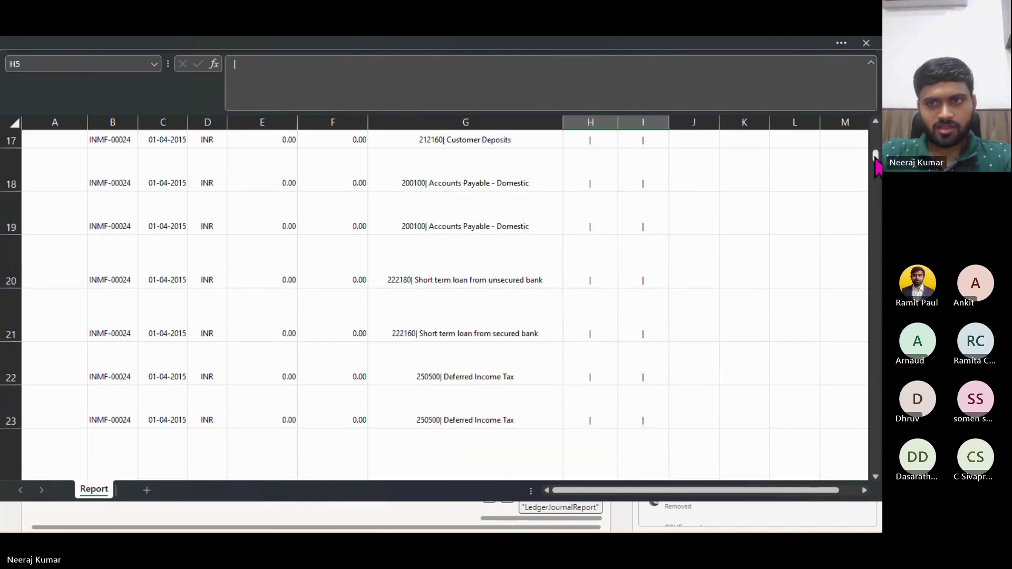
{"action": "left_click_drag", "start_coordinate": [876, 160], "coordinate": [857, 134]}
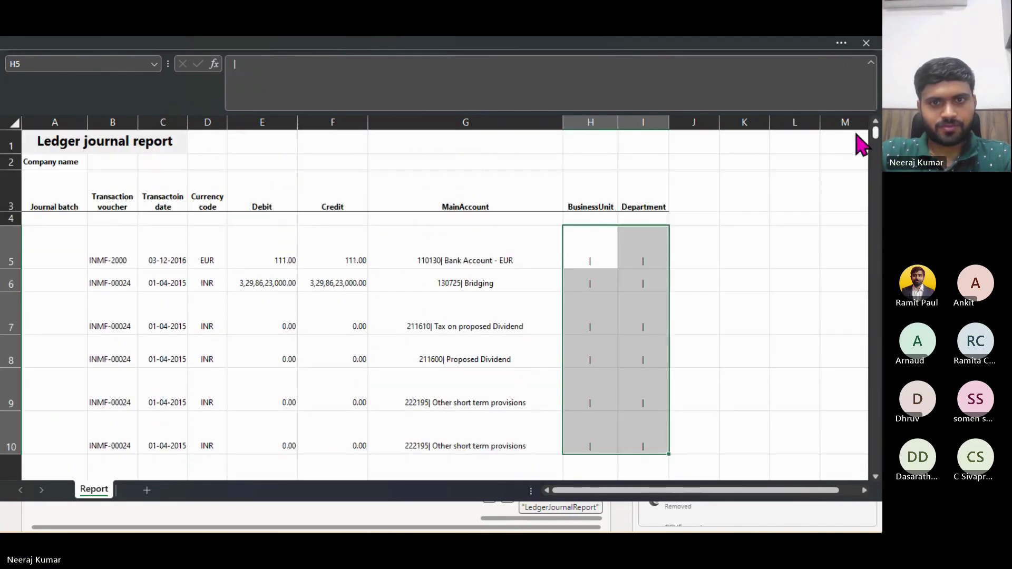
{"action": "left_click", "coordinate": [552, 247]}
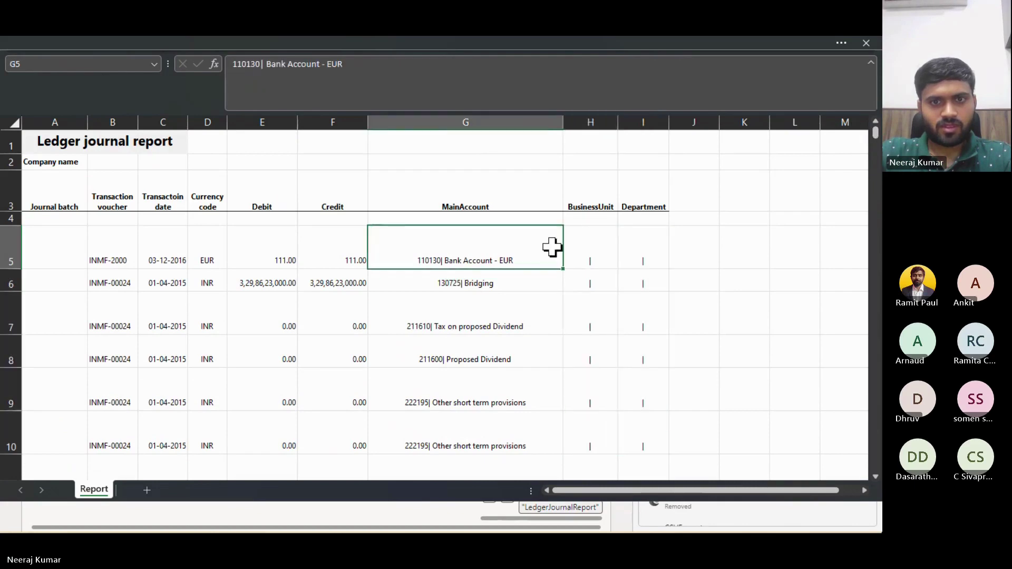
Return to Finance and Operations, deselect Department so the dimension names are BusinessUnit and MainAccount, and generate the report again.
{"action": "left_click", "coordinate": [604, 209]}
{"action": "key", "text": "alt+Tab"}
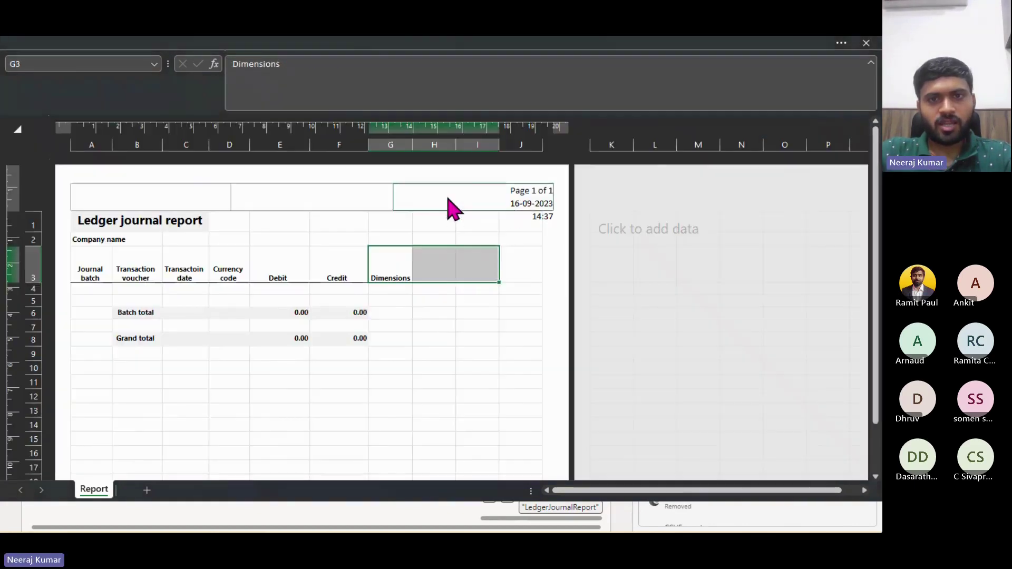
{"action": "key", "text": "alt+Tab"}
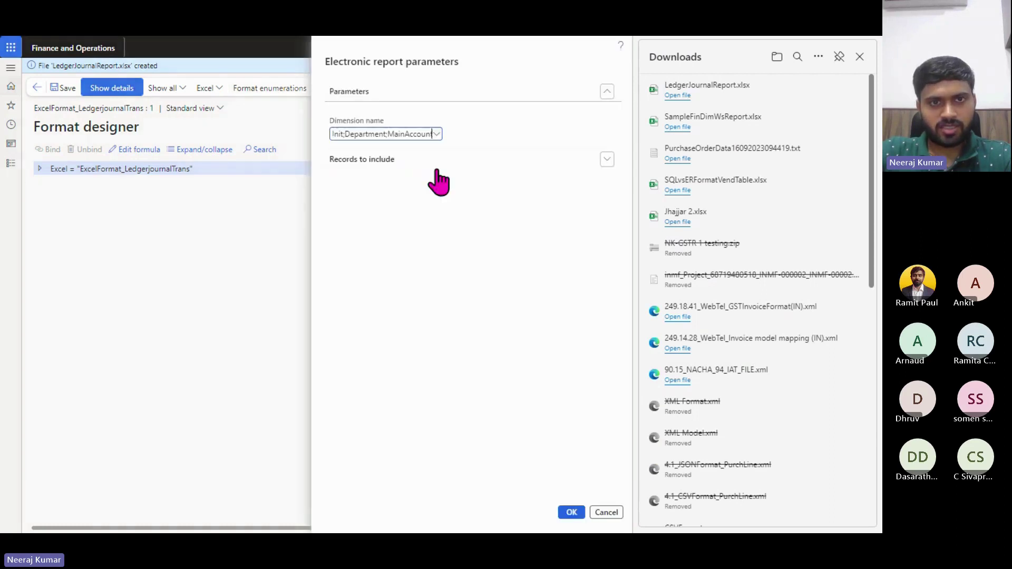
{"action": "left_click", "coordinate": [440, 136]}
{"action": "left_click", "coordinate": [437, 136]}
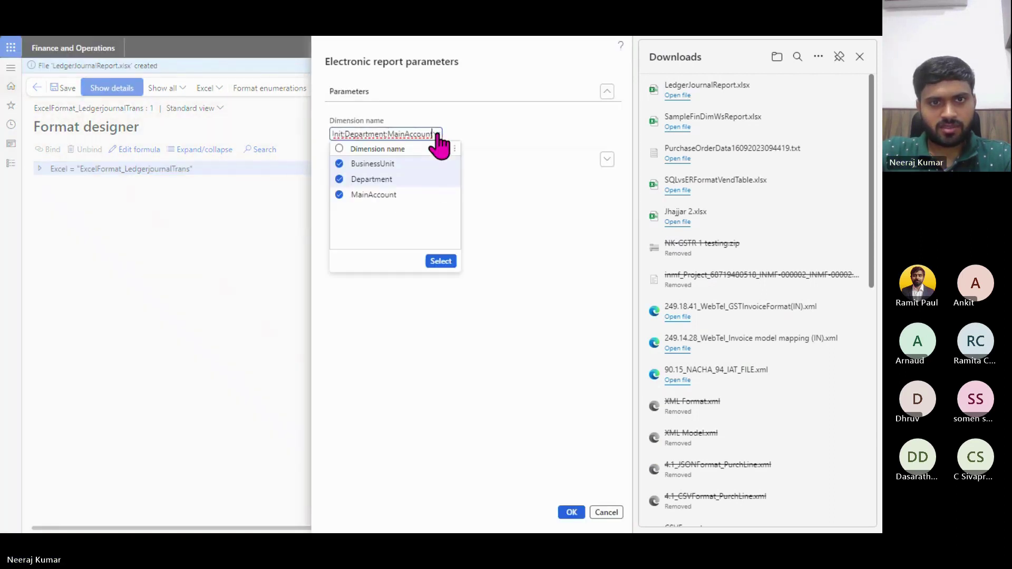
{"action": "left_click", "coordinate": [340, 180]}
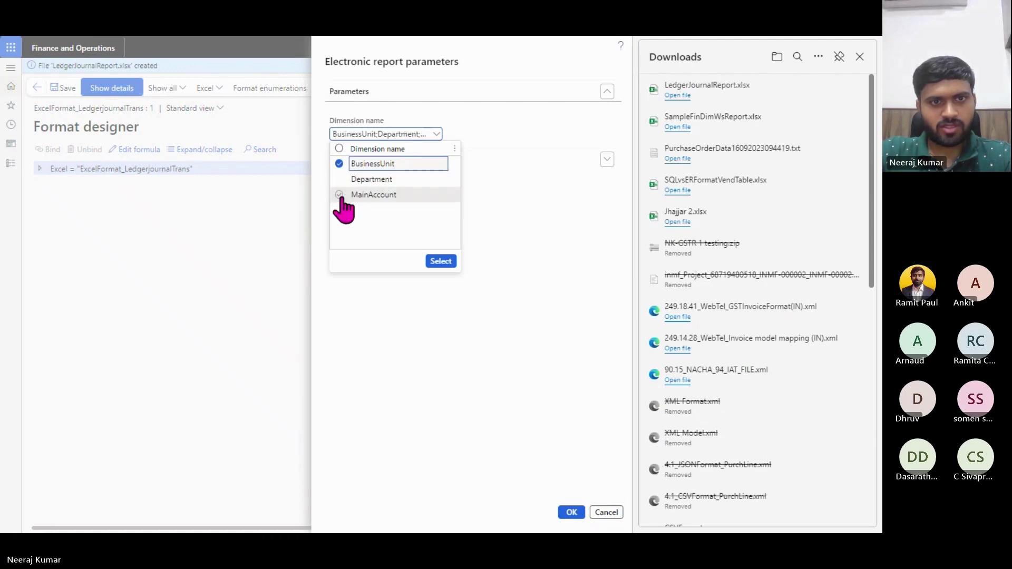
{"action": "left_click", "coordinate": [438, 261]}
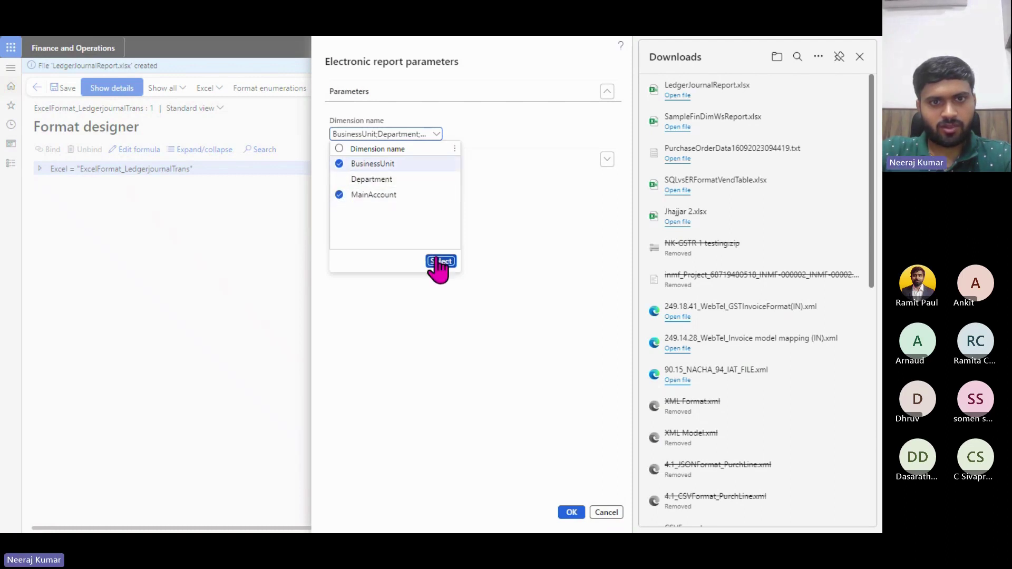
{"action": "left_click", "coordinate": [570, 512]}
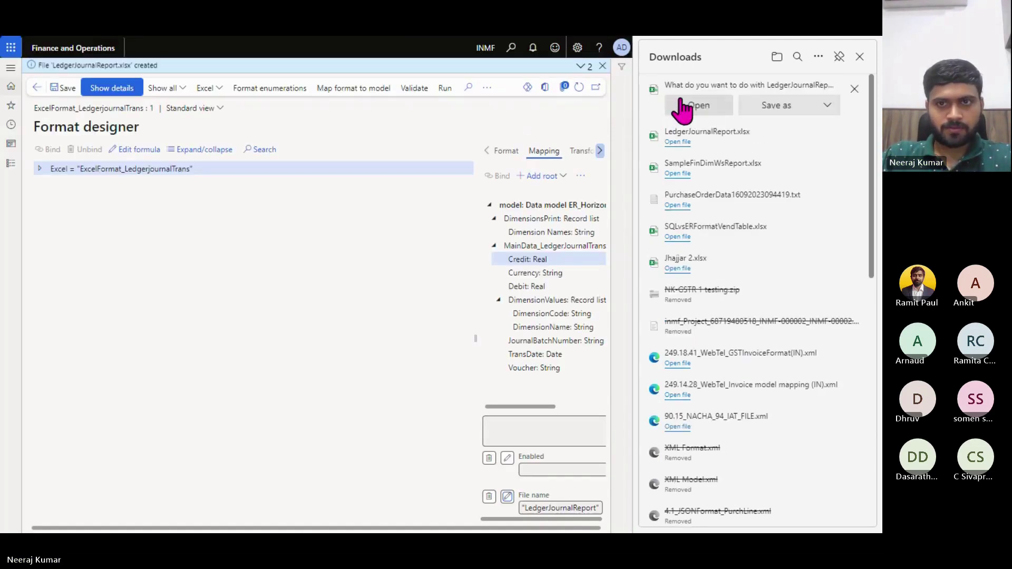
Try to open the newly generated LedgerJournalReport.xlsx, and close the earlier workbook of that name in Excel, saving its changes.
{"action": "left_click", "coordinate": [687, 106]}
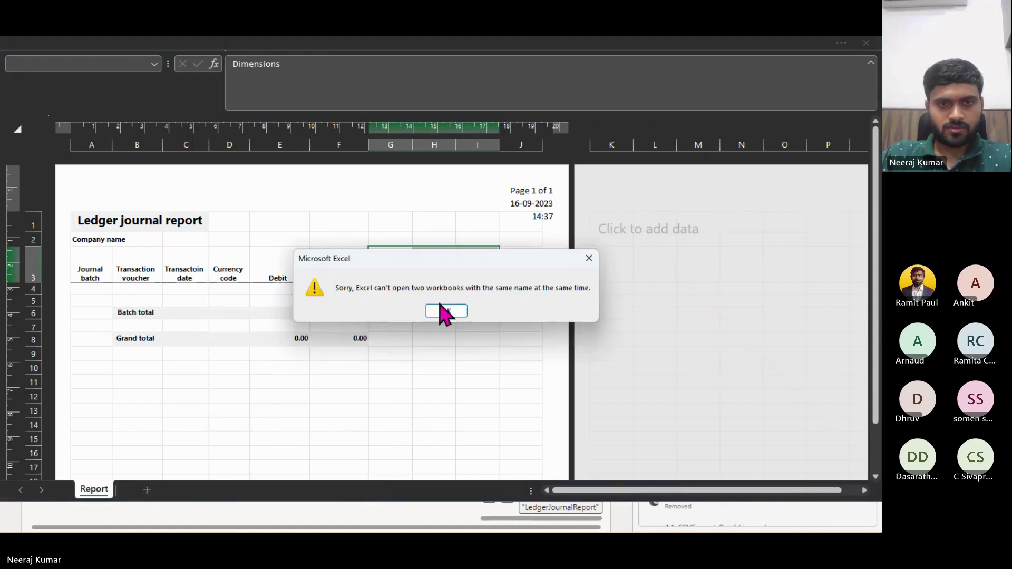
{"action": "left_click", "coordinate": [584, 257]}
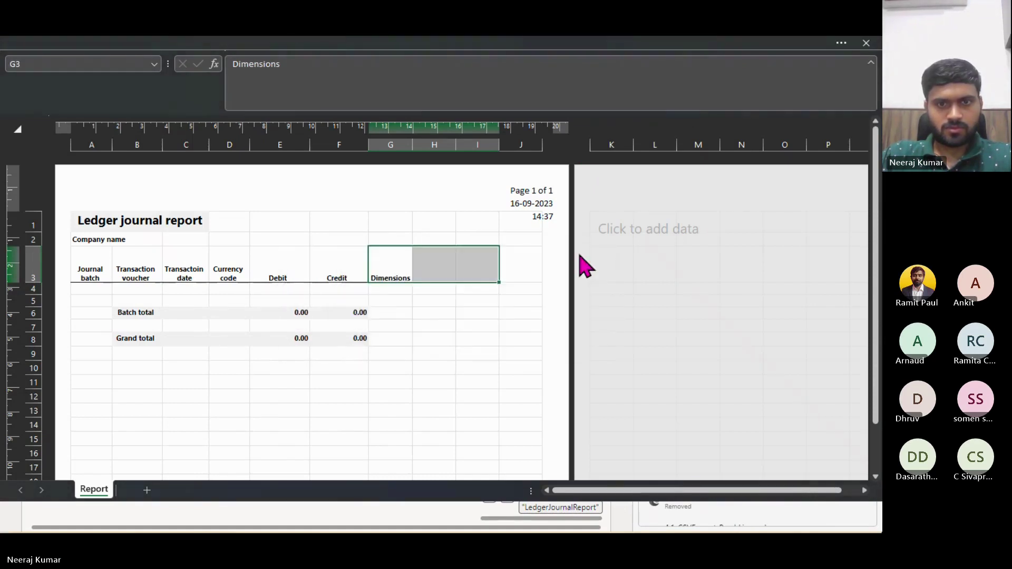
{"action": "key", "text": "alt+Tab"}
{"action": "key", "text": "alt+Tab"}
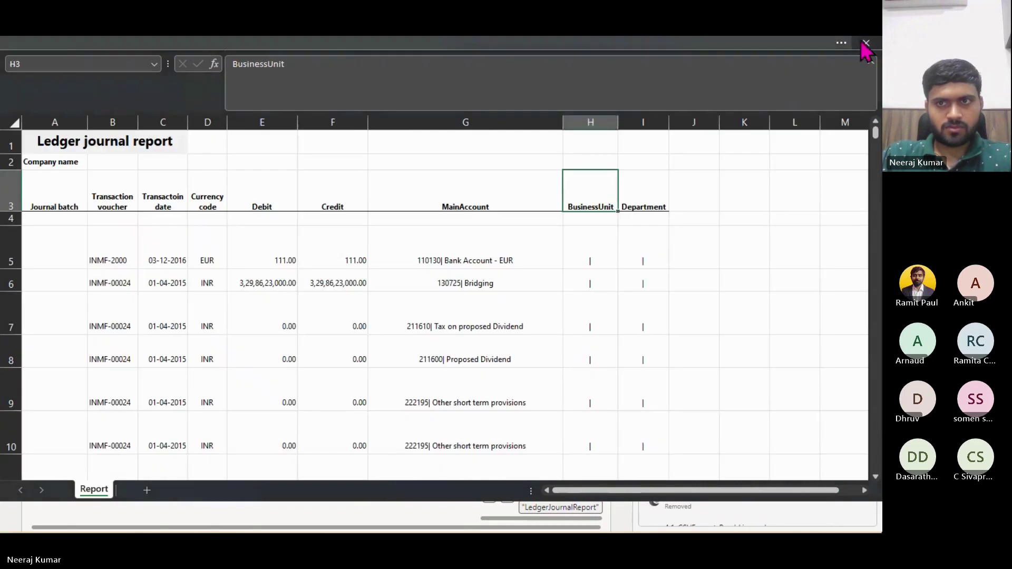
{"action": "left_click", "coordinate": [866, 42]}
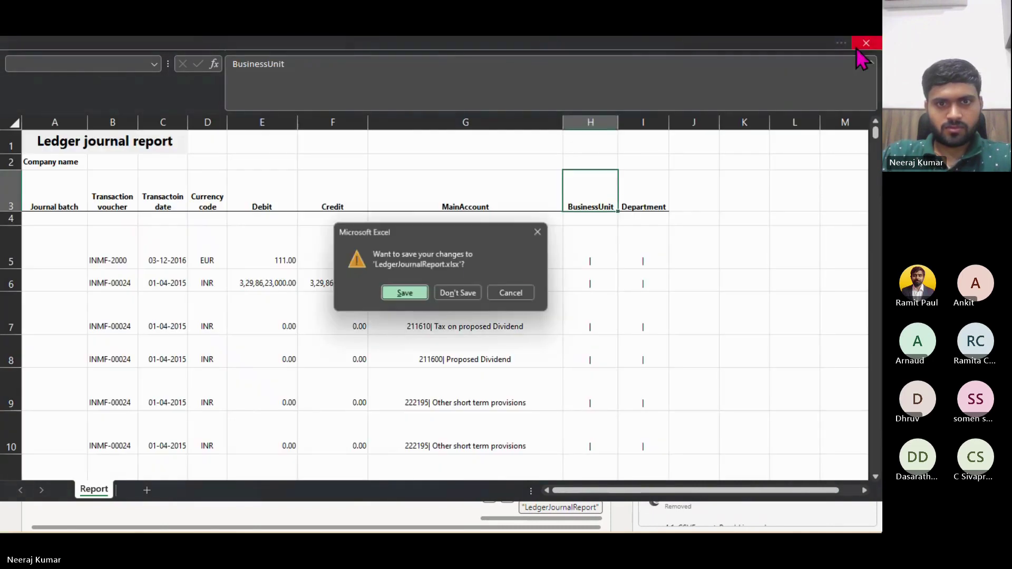
{"action": "left_click", "coordinate": [413, 292]}
{"action": "key", "text": "alt+Tab"}
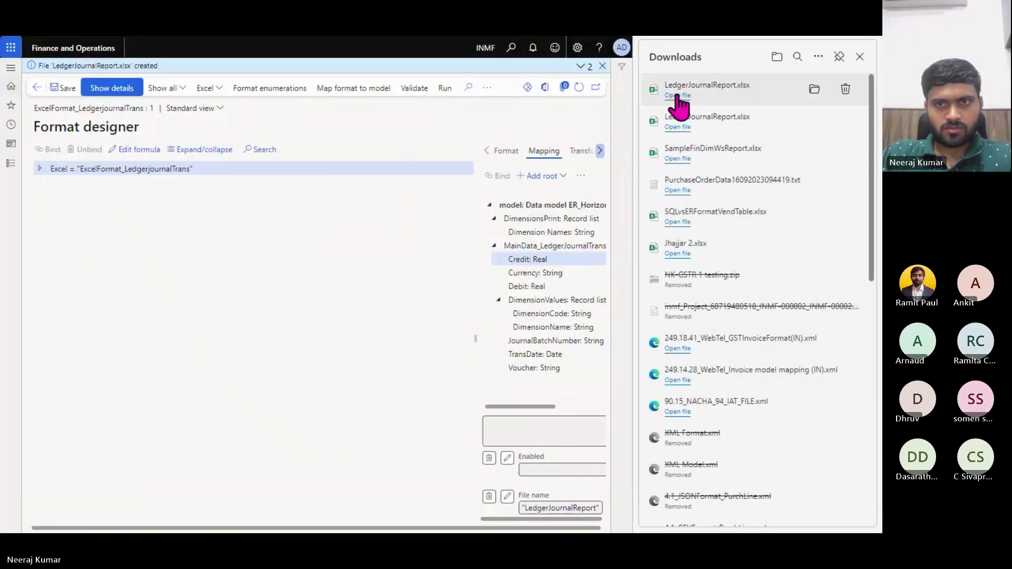
Open the new LedgerJournalReport.xlsx in Excel, enable editing, and widen the MainAccount column to about double its width.
{"action": "left_click", "coordinate": [678, 96]}
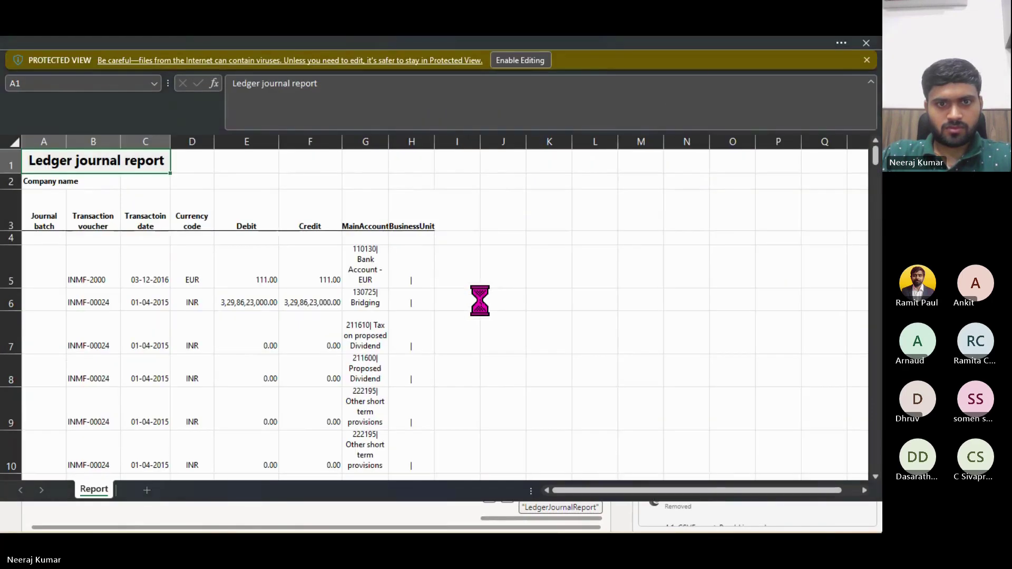
{"action": "left_click", "coordinate": [530, 61]}
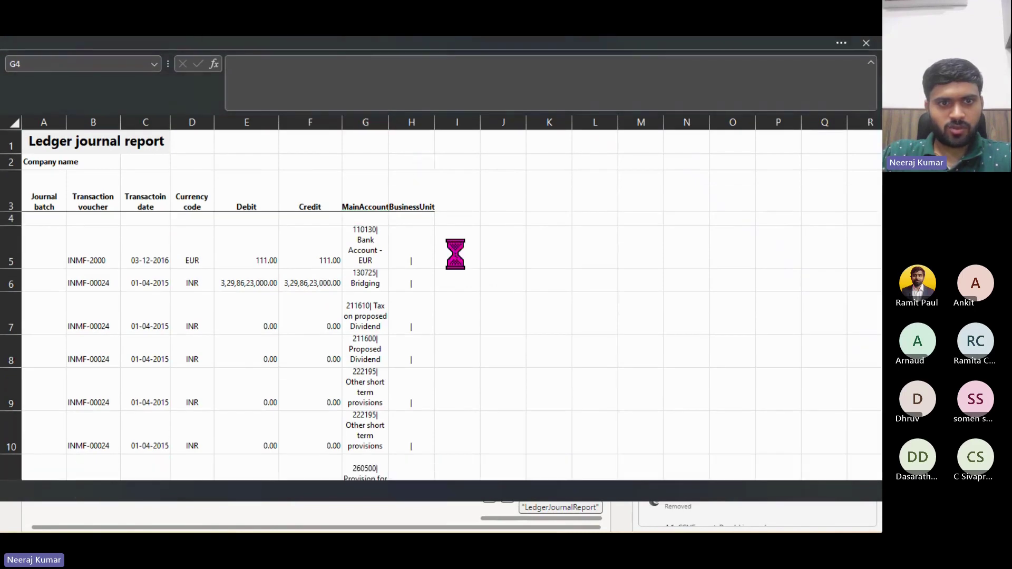
{"action": "left_click_drag", "start_coordinate": [388, 122], "coordinate": [437, 122]}
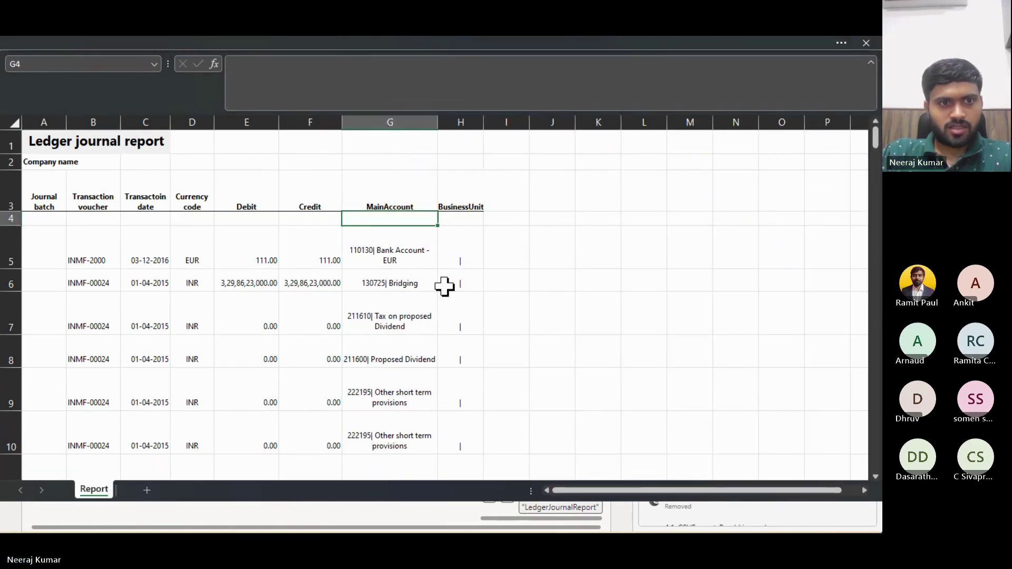
Switch to the browser page with the NeerajDynamics post on horizontally expandable ranges and close the downloads list.
{"action": "key", "text": "alt+Tab"}
{"action": "key", "text": "alt+Tab"}
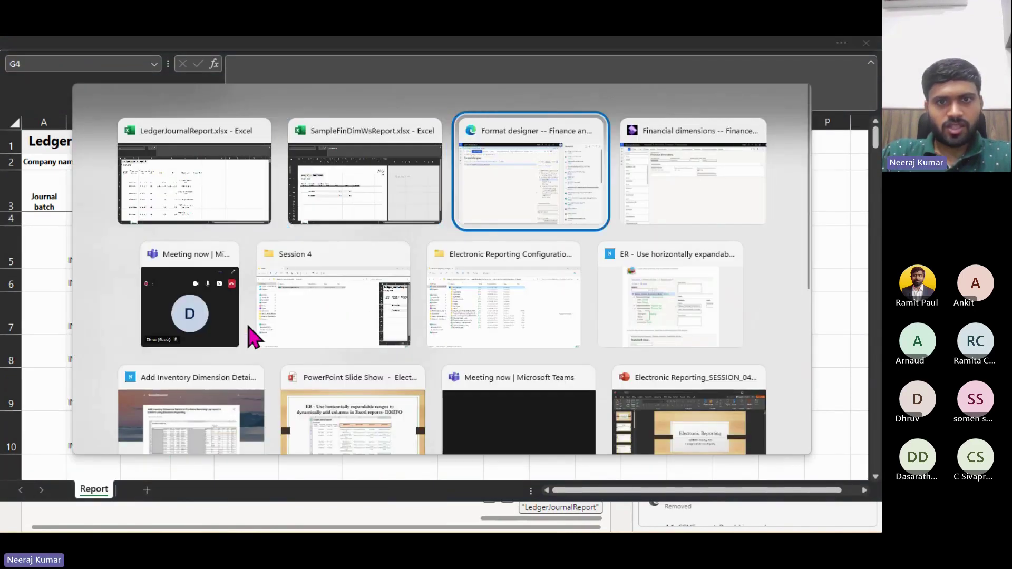
{"action": "key", "text": "alt+Tab"}
{"action": "key", "text": "alt+Tab"}
{"action": "key", "text": "alt+Tab"}
{"action": "key", "text": "alt+Tab"}
{"action": "key", "text": "alt+Tab"}
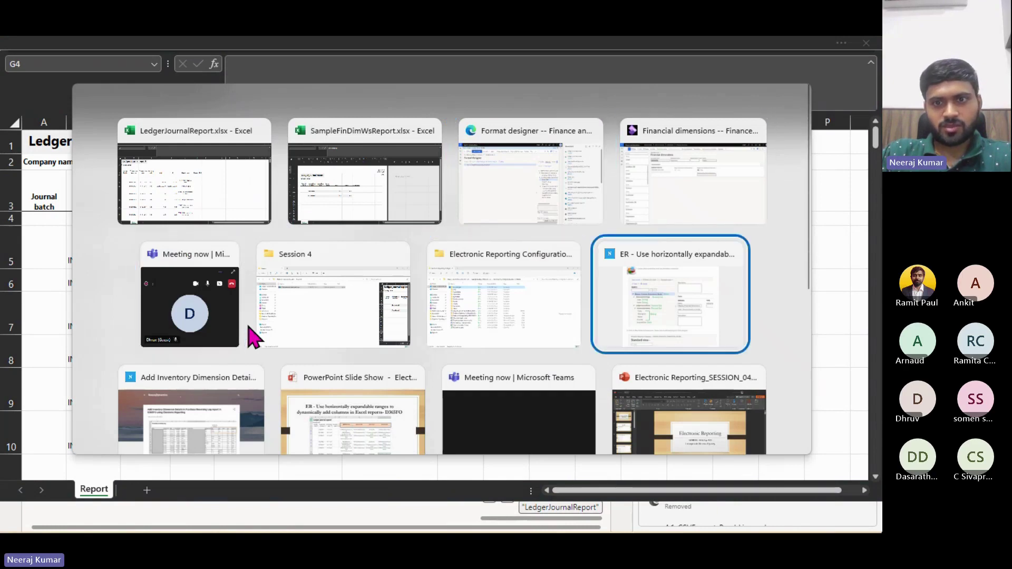
{"action": "scroll", "coordinate": [348, 148], "scroll_direction": "up", "scroll_amount": 5}
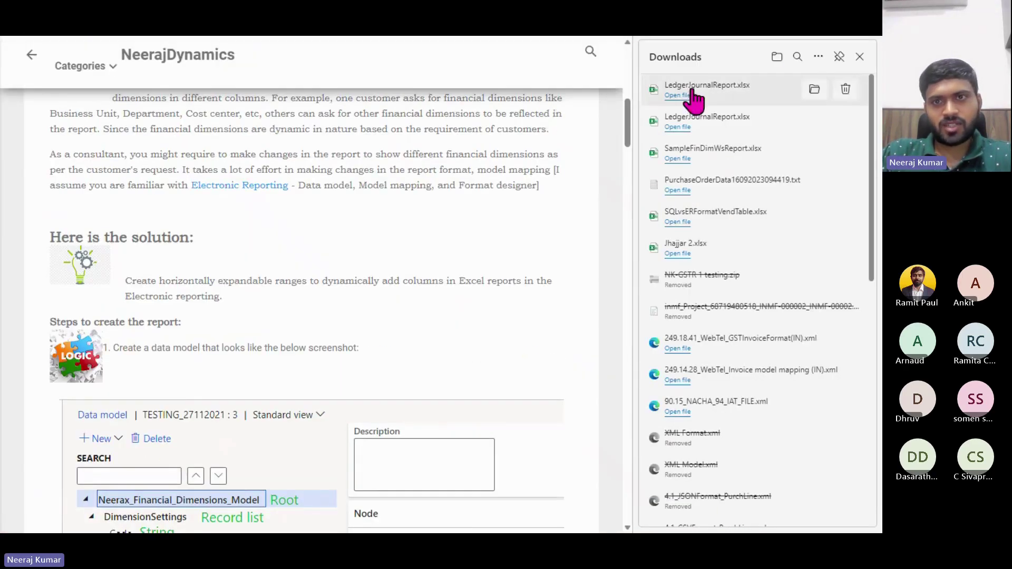
{"action": "left_click", "coordinate": [860, 56]}
Examine the parameters and final report in the blog post on adding inventory dimension details to the Purchase Receiving Log report.
{"action": "key", "text": "alt+Left"}
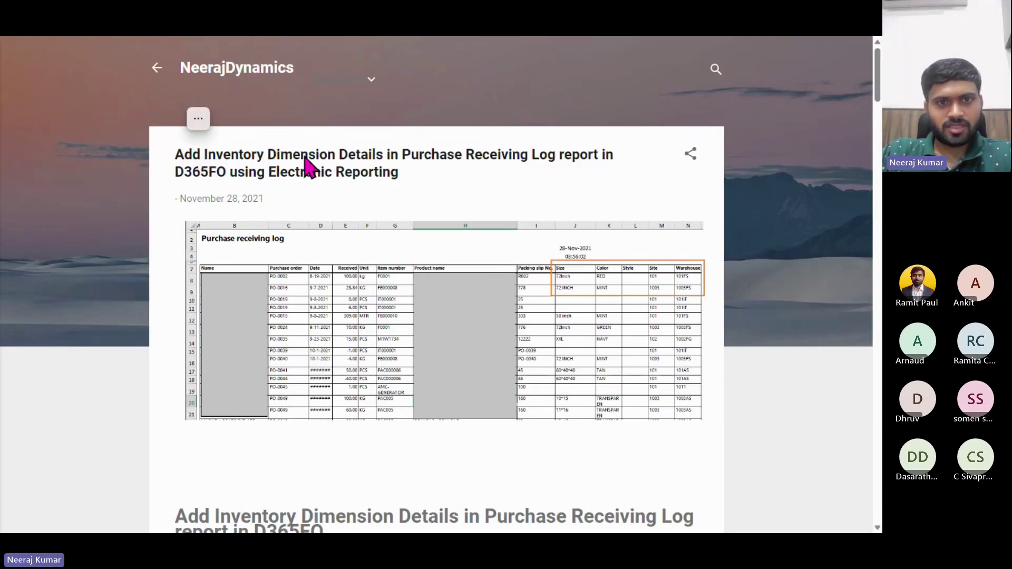
{"action": "scroll", "coordinate": [307, 167], "scroll_direction": "down", "scroll_amount": 7}
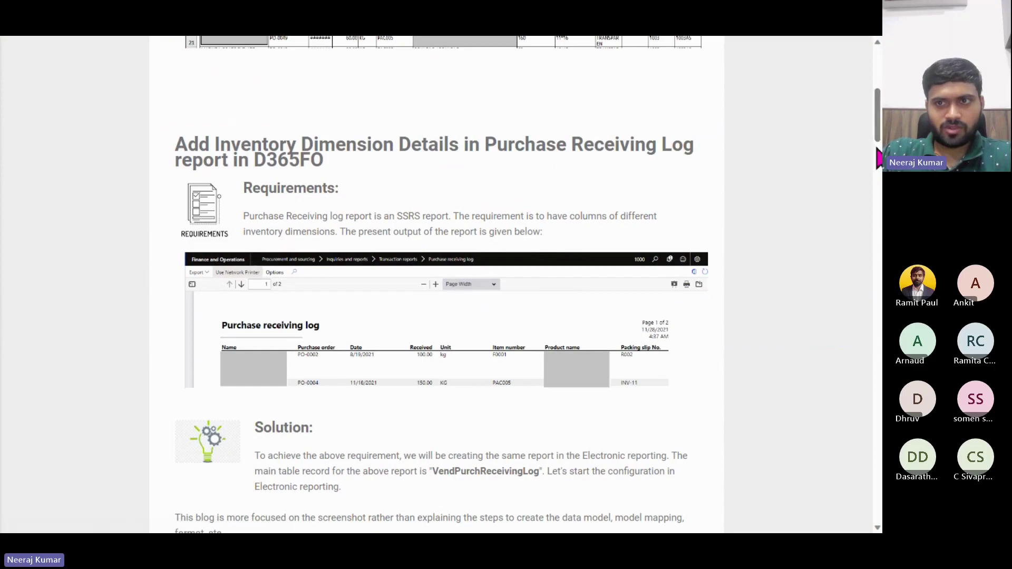
{"action": "left_click_drag", "start_coordinate": [877, 148], "coordinate": [865, 379]}
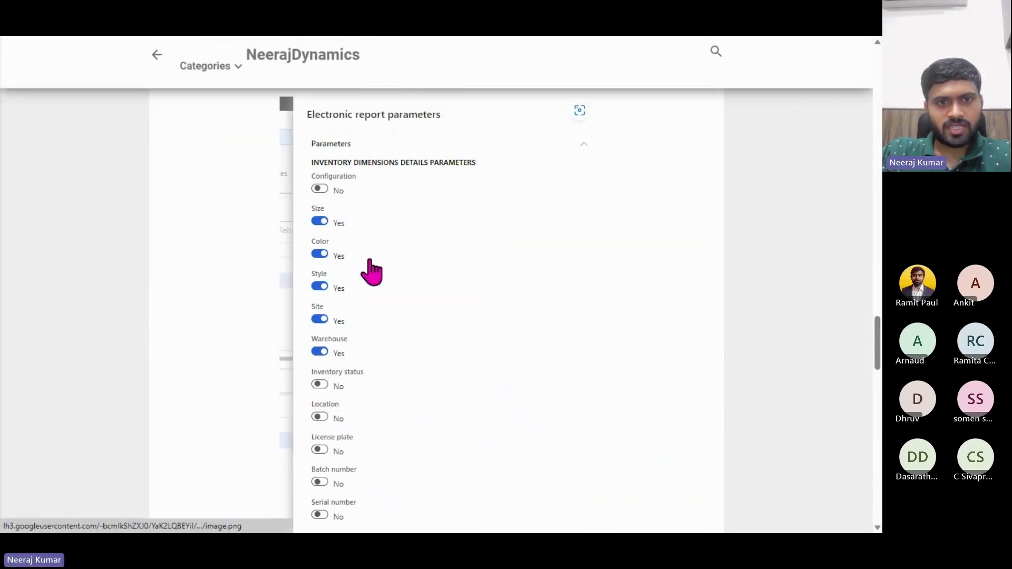
{"action": "scroll", "coordinate": [345, 303], "scroll_direction": "down", "scroll_amount": 12}
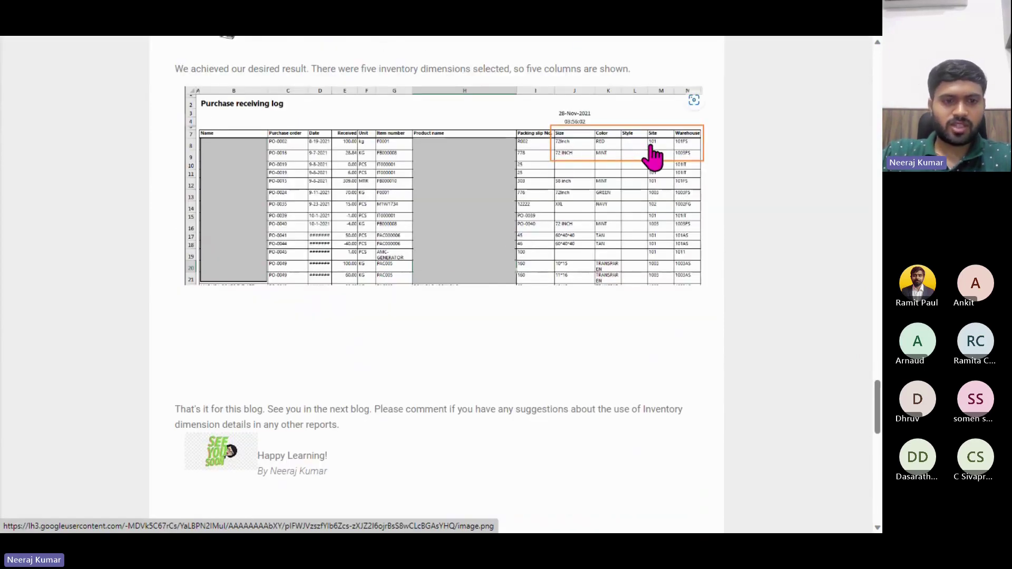
Switch to the PowerPoint slide show and advance past the blog links to the "Validations in ER format" slide.
{"action": "key", "text": "alt+Tab"}
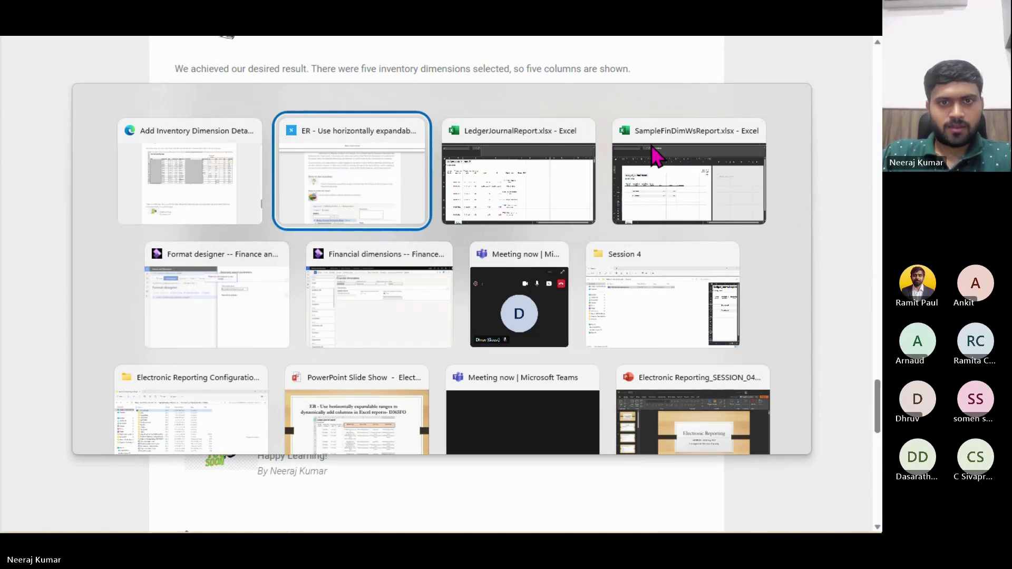
{"action": "key", "text": "alt+Tab"}
{"action": "key", "text": "alt+Tab"}
{"action": "key", "text": "alt+Tab"}
{"action": "key", "text": "alt+Tab"}
{"action": "key", "text": "alt+Tab"}
{"action": "key", "text": "alt+Tab"}
{"action": "key", "text": "alt+Tab"}
{"action": "key", "text": "alt+Tab"}
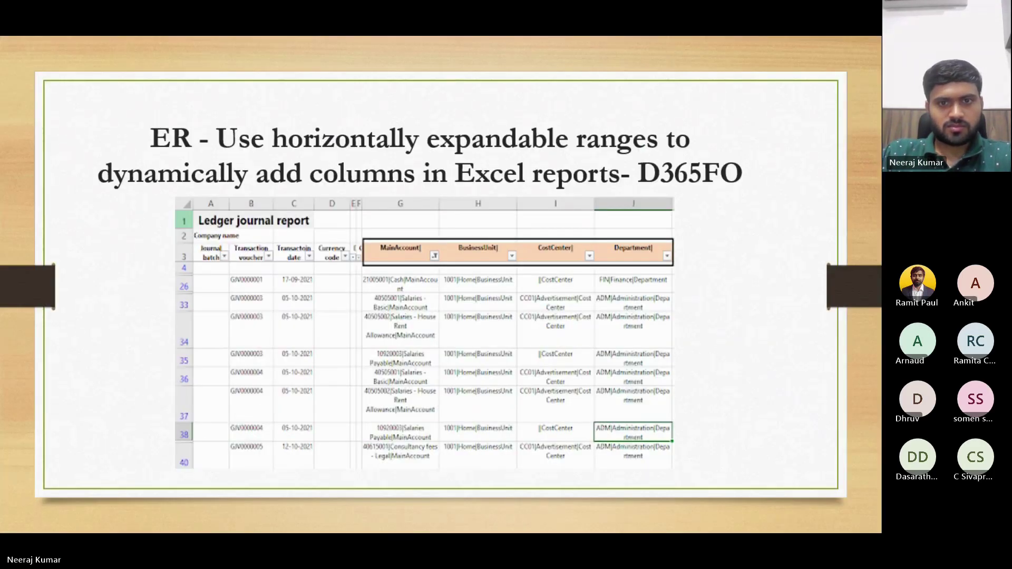
{"action": "key", "text": "Right"}
{"action": "key", "text": "Right"}
{"action": "key", "text": "Right"}
{"action": "key", "text": "Right"}
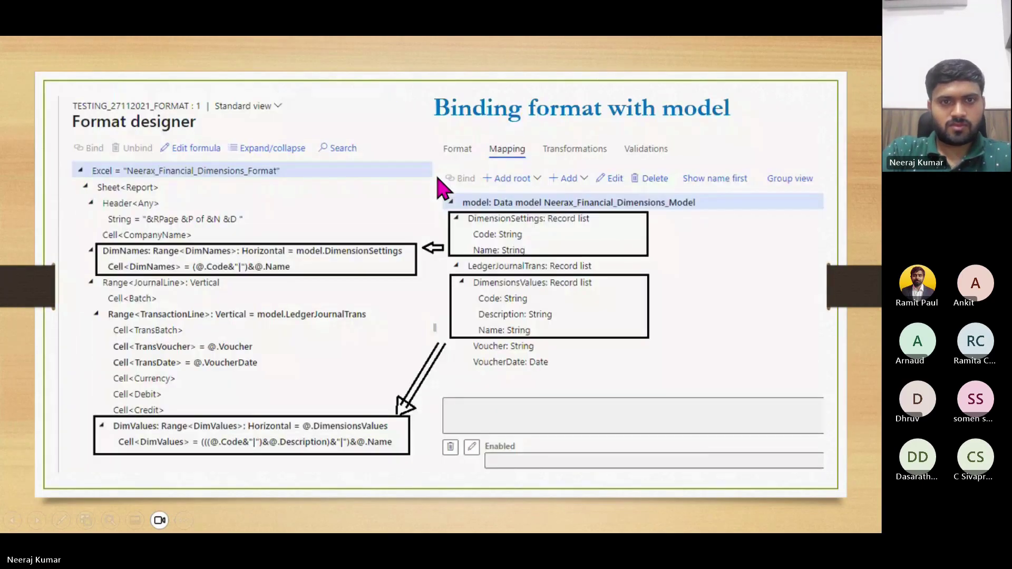
{"action": "key", "text": "Right"}
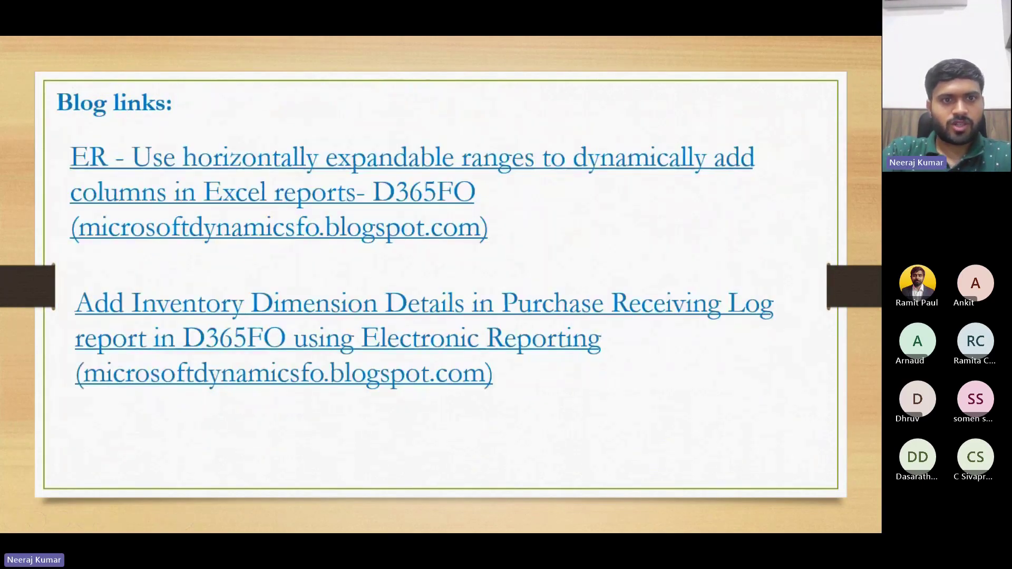
{"action": "key", "text": "Right"}
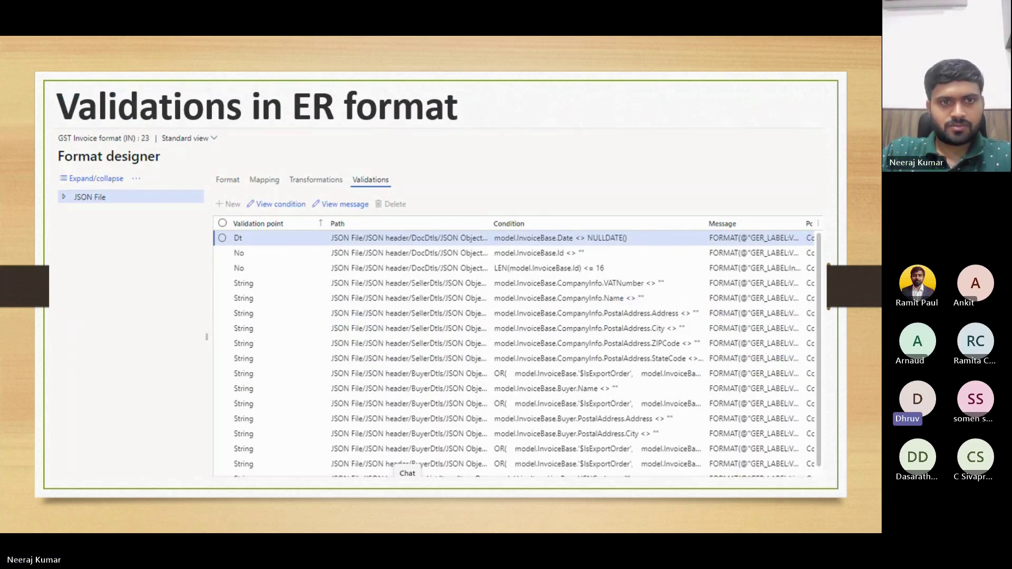
Switch to the Teams meeting window, turn off the camera, maximize the window, and stop sharing the screen.
{"action": "key", "text": "alt+Tab"}
{"action": "key", "text": "alt+Tab"}
{"action": "key", "text": "alt+Tab"}
{"action": "key", "text": "alt+Tab"}
{"action": "key", "text": "alt+Tab"}
{"action": "key", "text": "alt+Tab"}
{"action": "key", "text": "alt+Tab"}
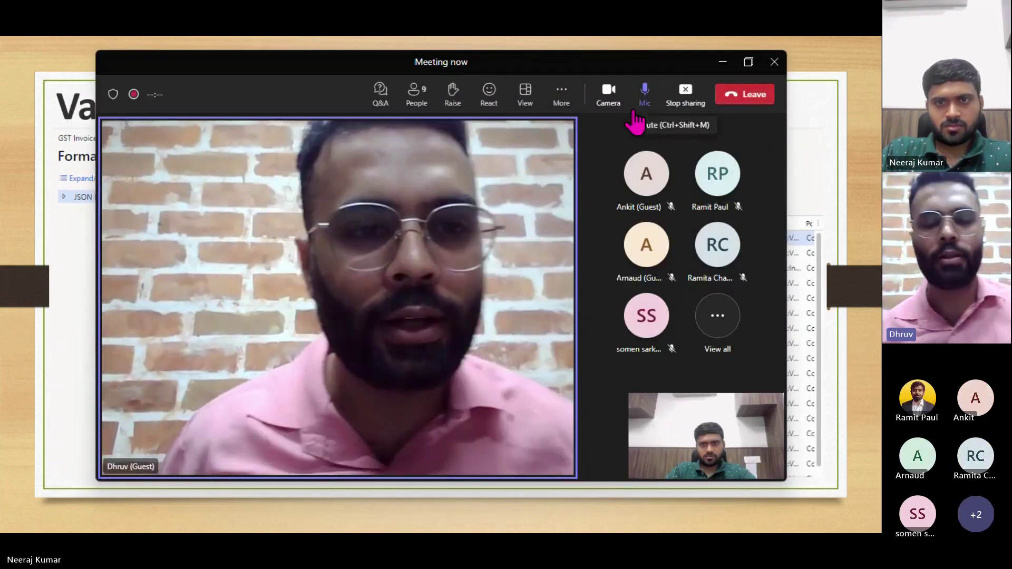
{"action": "left_click", "coordinate": [615, 113]}
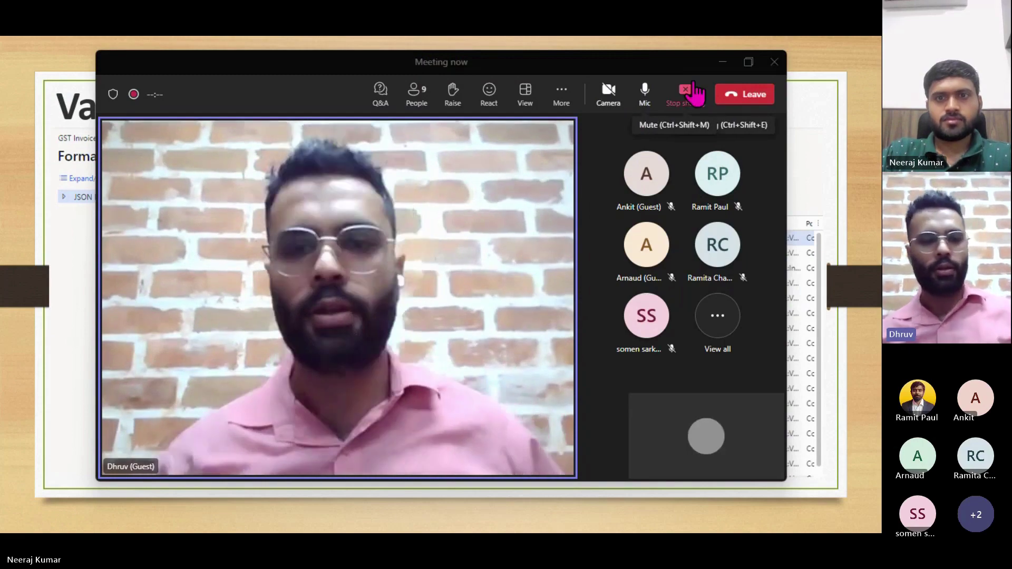
{"action": "left_click", "coordinate": [749, 63]}
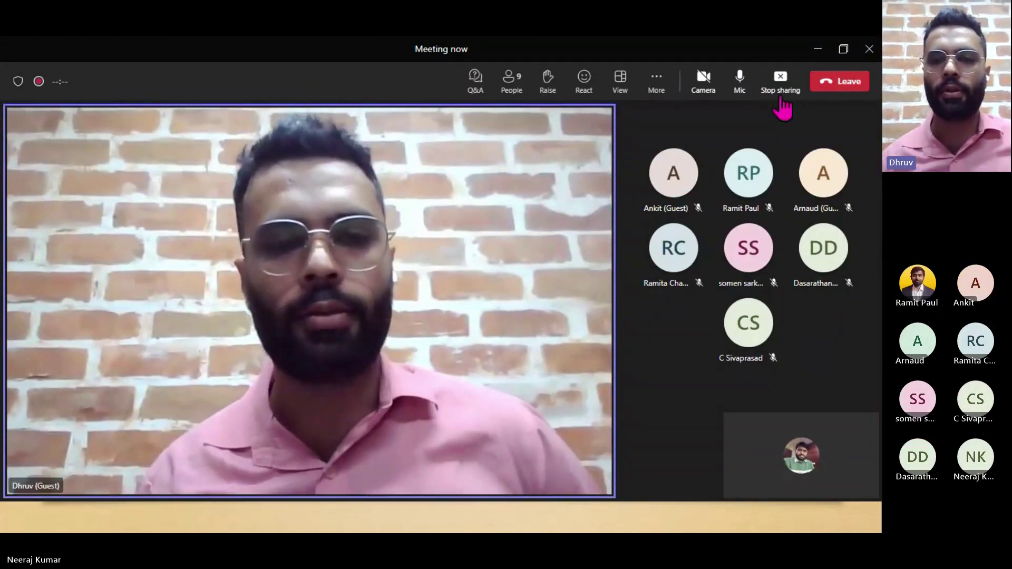
{"action": "left_click", "coordinate": [781, 100]}
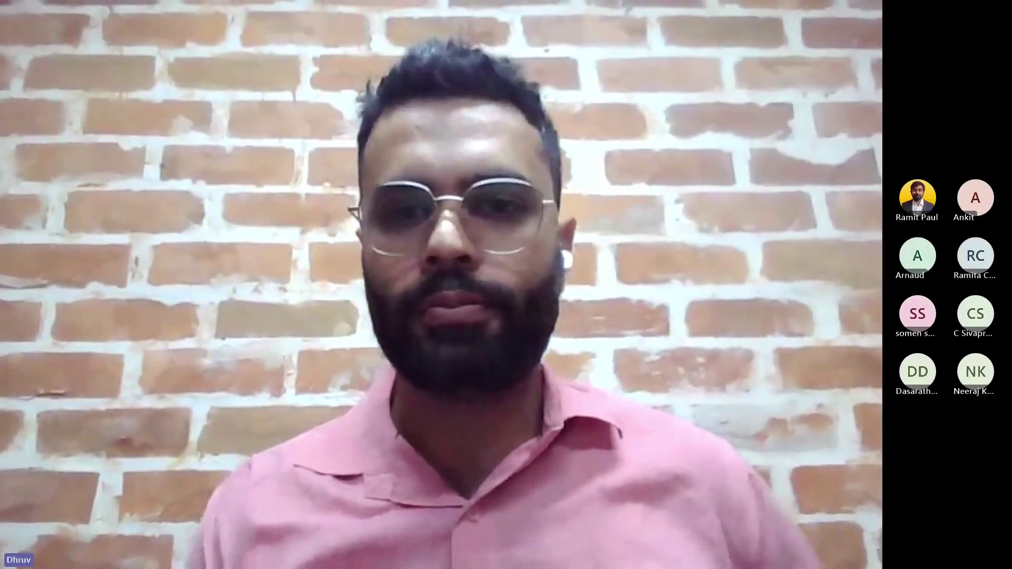
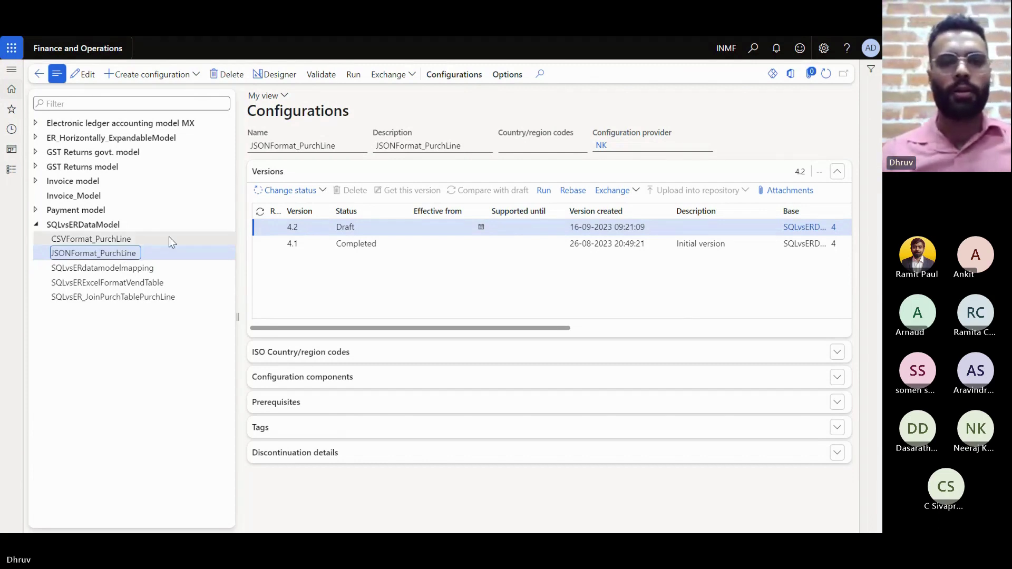
Open the JSONFormat_PurchLine draft in the format designer and expand the PurchasesorderData tree down to the fields under RecordObjects.
{"action": "left_click", "coordinate": [272, 77]}
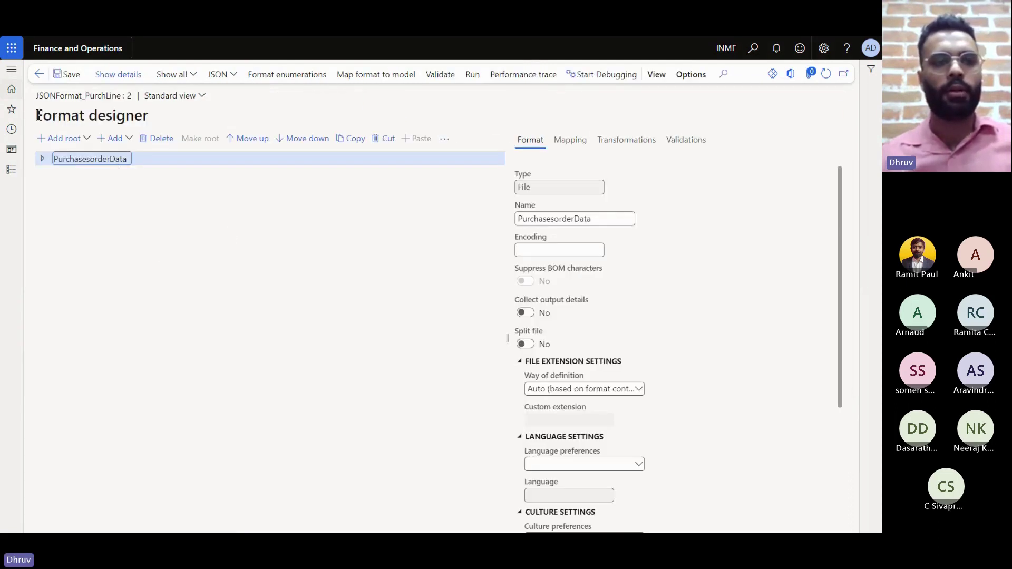
{"action": "left_click_drag", "start_coordinate": [37, 115], "coordinate": [150, 114]}
{"action": "left_click", "coordinate": [227, 259]}
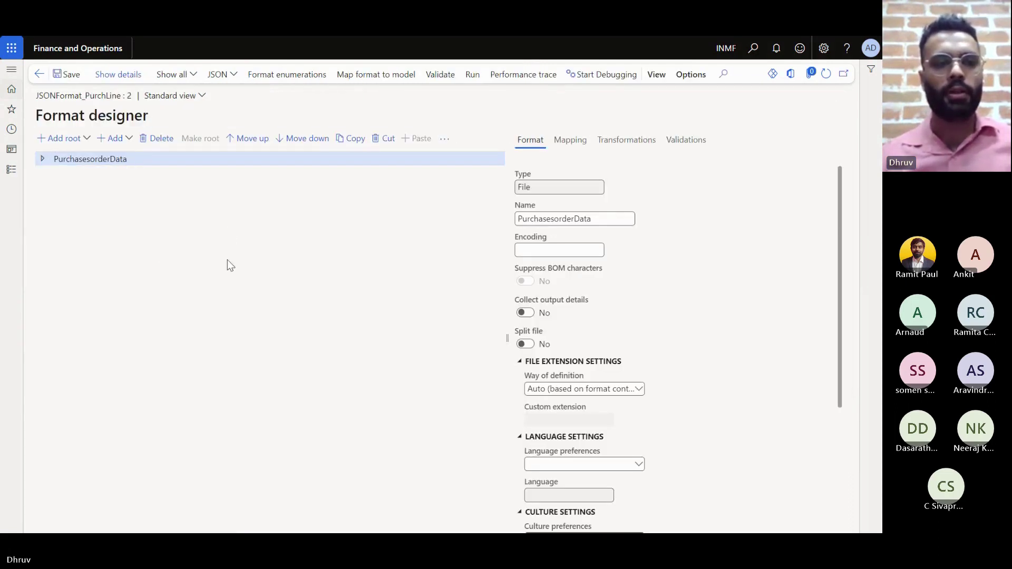
{"action": "left_click", "coordinate": [43, 159]}
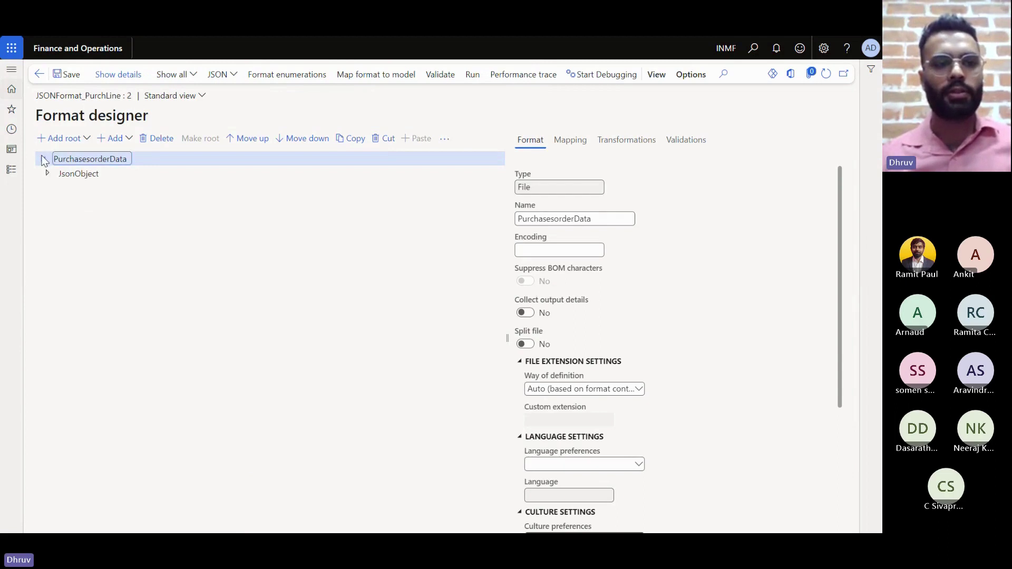
{"action": "left_click", "coordinate": [71, 170]}
{"action": "key", "text": "Right"}
{"action": "key", "text": "Down"}
{"action": "key", "text": "Right"}
{"action": "key", "text": "Down"}
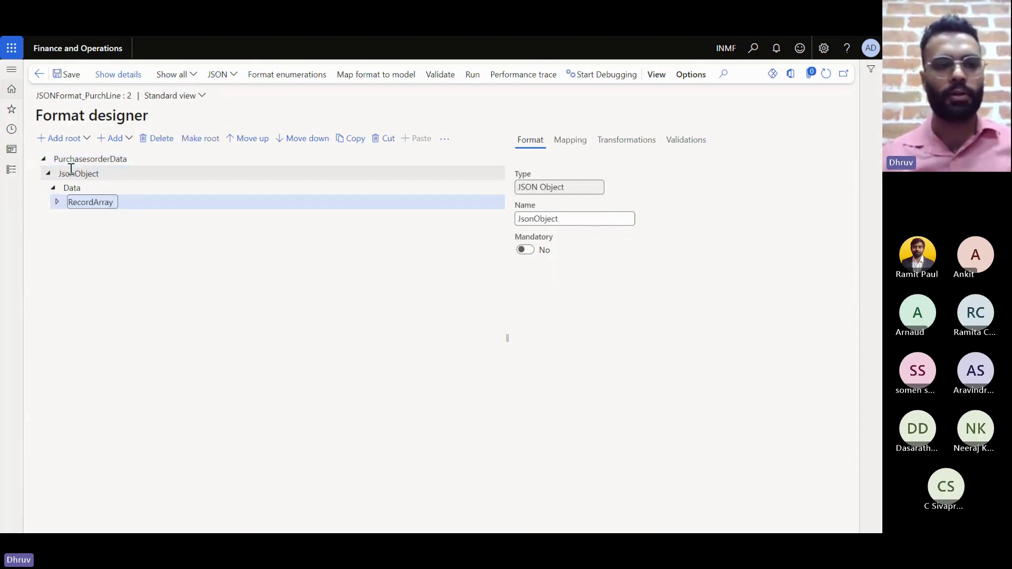
{"action": "key", "text": "Right"}
{"action": "key", "text": "Down"}
{"action": "key", "text": "Right"}
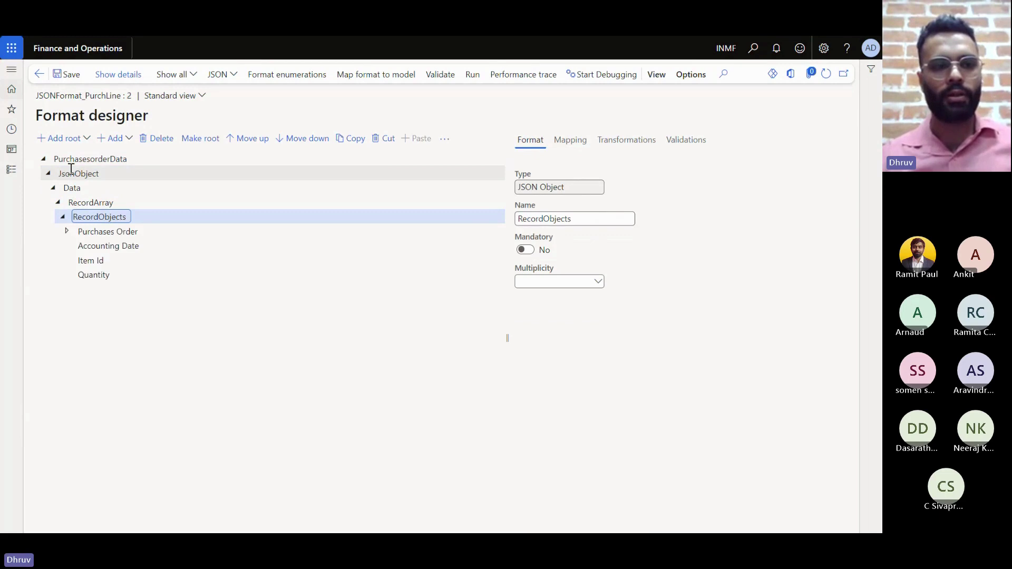
Look through the Purchases Order, Accounting Date, Item Id and Quantity properties under RecordObjects.
{"action": "key", "text": "Down"}
{"action": "key", "text": "Down"}
{"action": "key", "text": "Down"}
{"action": "key", "text": "Up"}
{"action": "key", "text": "Up"}
{"action": "key", "text": "Down"}
{"action": "key", "text": "Down"}
{"action": "key", "text": "Down"}
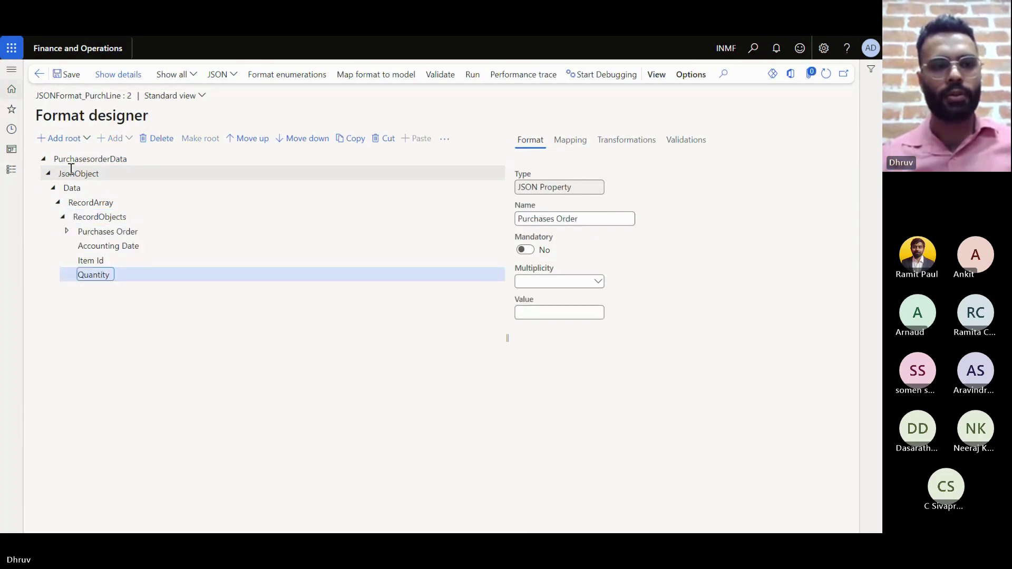
{"action": "key", "text": "Up"}
{"action": "key", "text": "Up"}
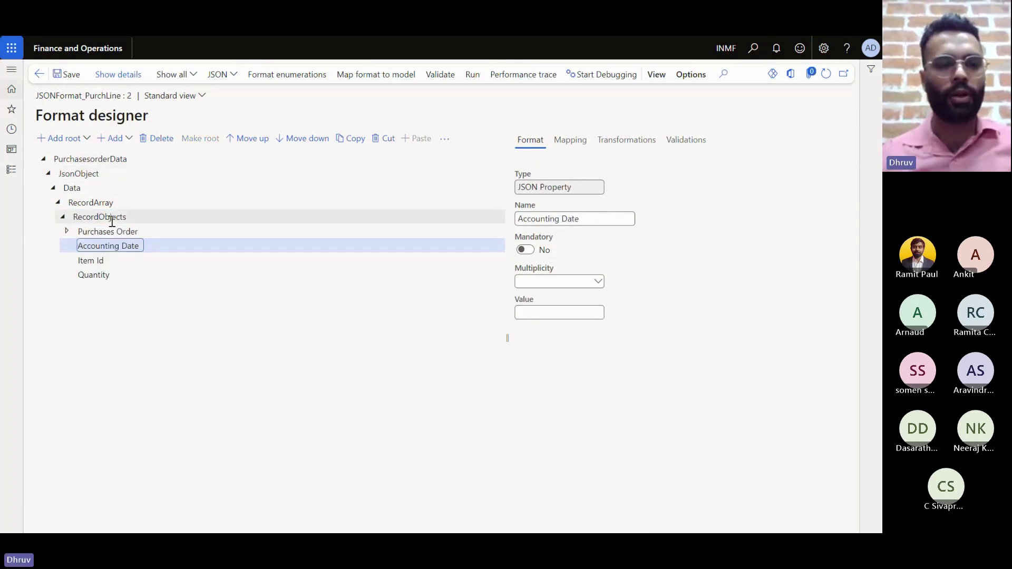
{"action": "left_click", "coordinate": [98, 260]}
{"action": "left_click", "coordinate": [95, 276]}
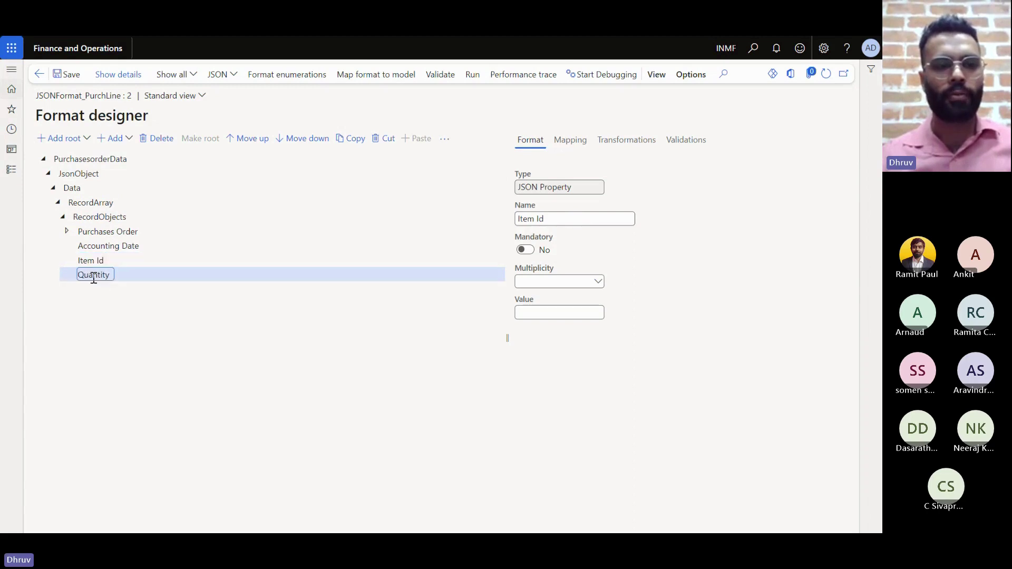
{"action": "left_click", "coordinate": [90, 249]}
{"action": "left_click", "coordinate": [88, 262]}
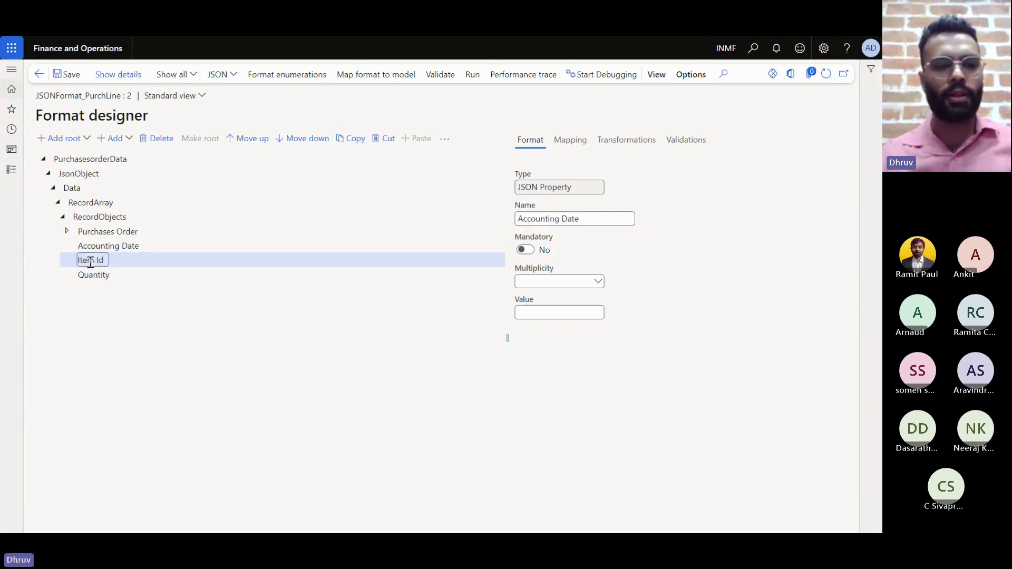
{"action": "left_click", "coordinate": [91, 274]}
Review the existing validations on the Quantity and Item Id elements.
{"action": "left_click", "coordinate": [634, 142]}
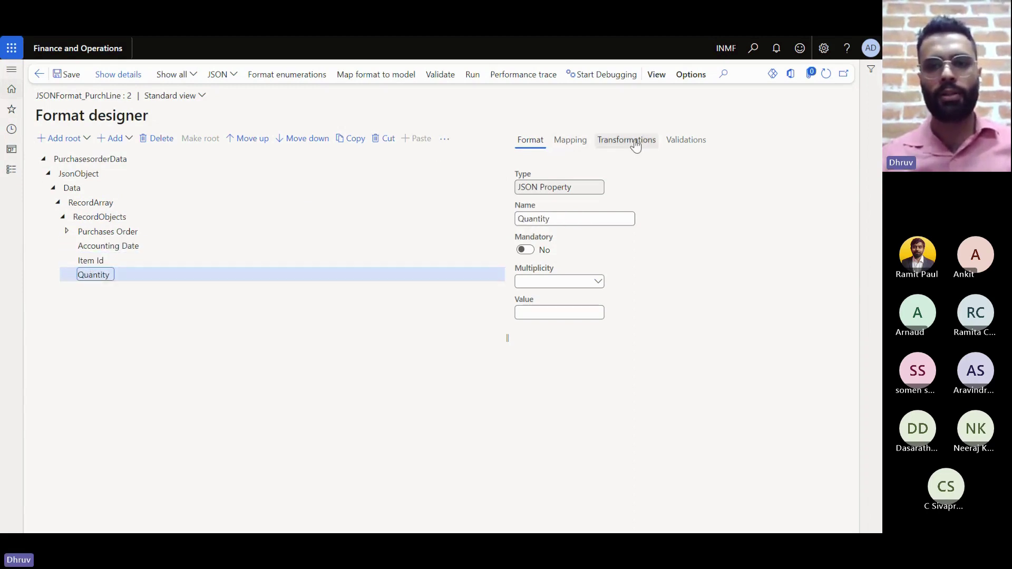
{"action": "left_click", "coordinate": [665, 143]}
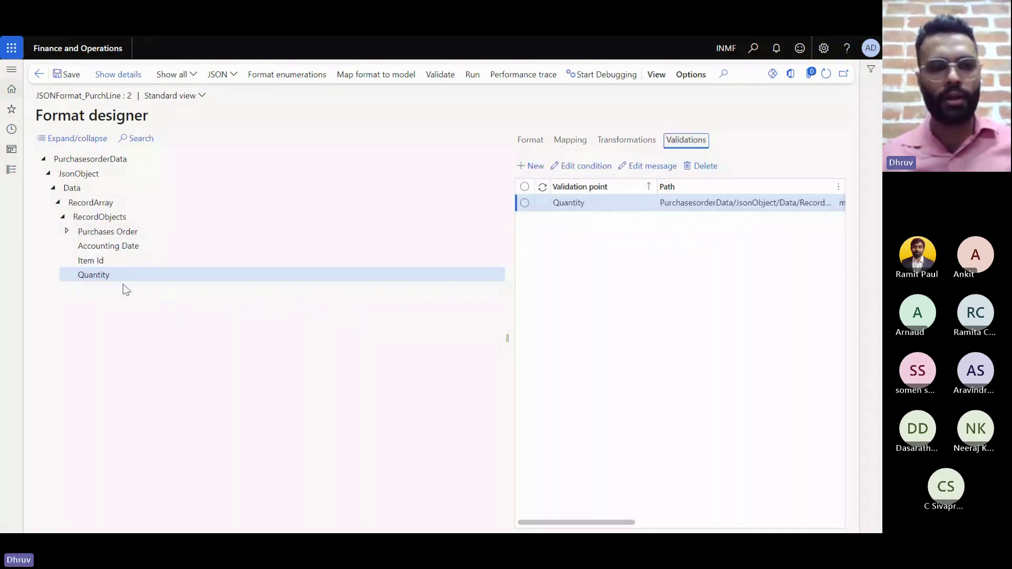
{"action": "left_click", "coordinate": [87, 261]}
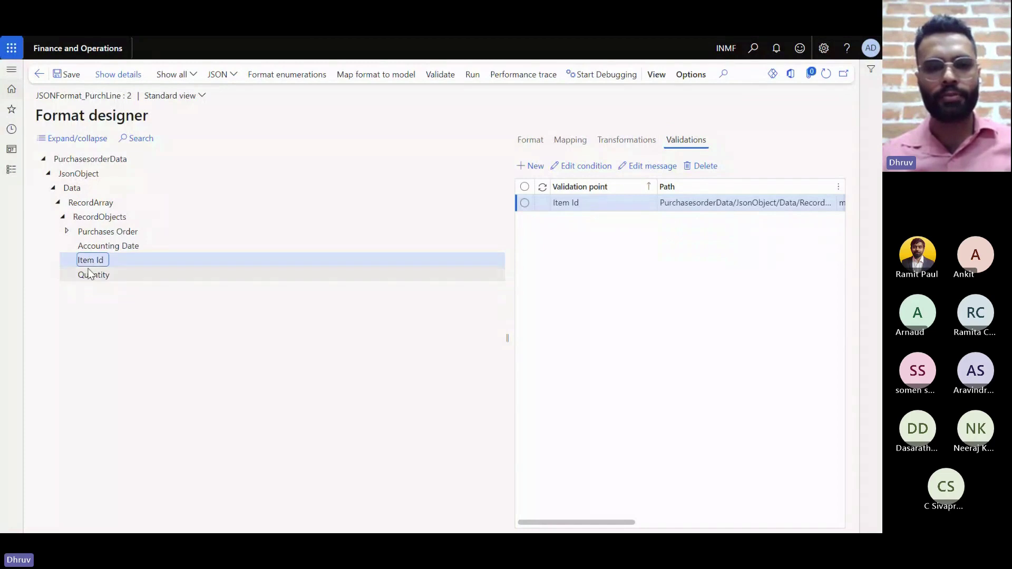
{"action": "left_click", "coordinate": [91, 275]}
{"action": "left_click", "coordinate": [102, 261]}
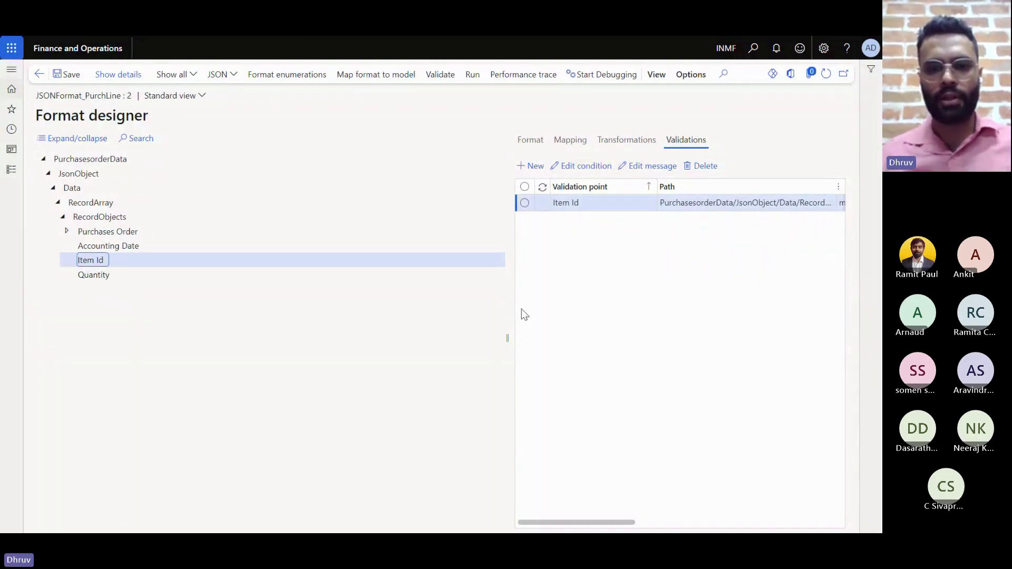
Widen the validations area and delete the existing Item Id validation.
{"action": "left_click_drag", "start_coordinate": [508, 337], "coordinate": [222, 335]}
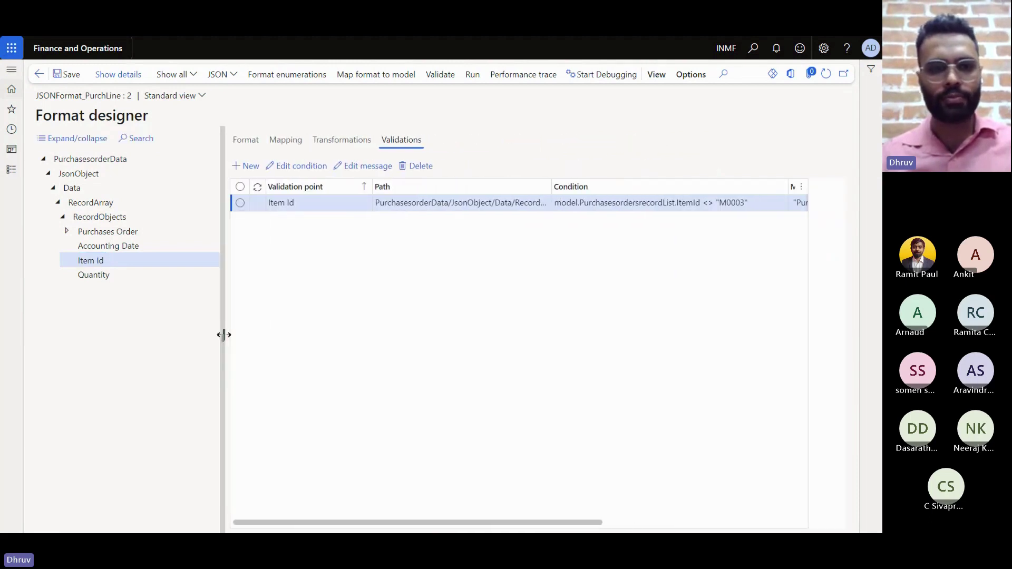
{"action": "left_click", "coordinate": [240, 203]}
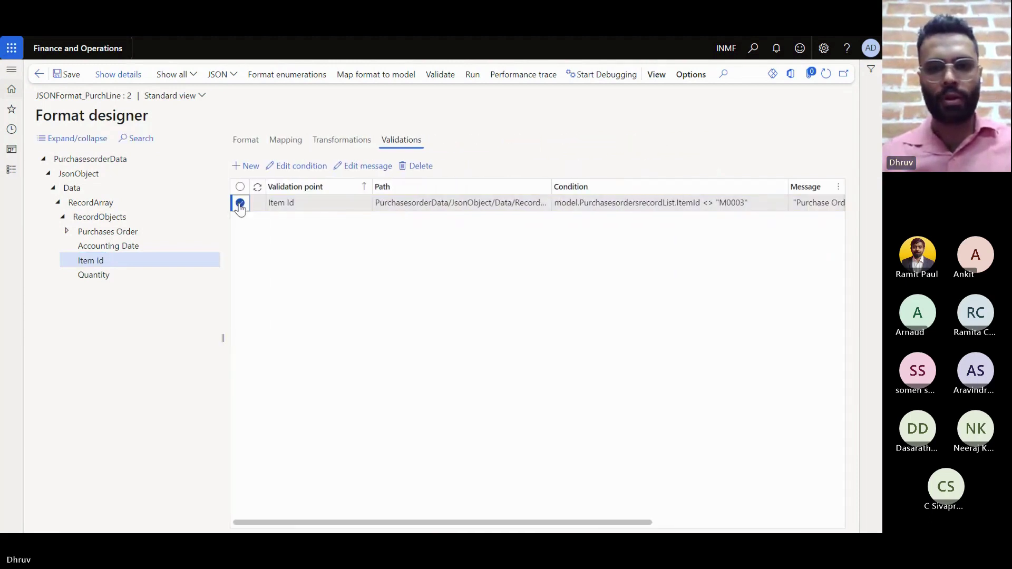
{"action": "left_click", "coordinate": [421, 166]}
{"action": "left_click", "coordinate": [116, 259]}
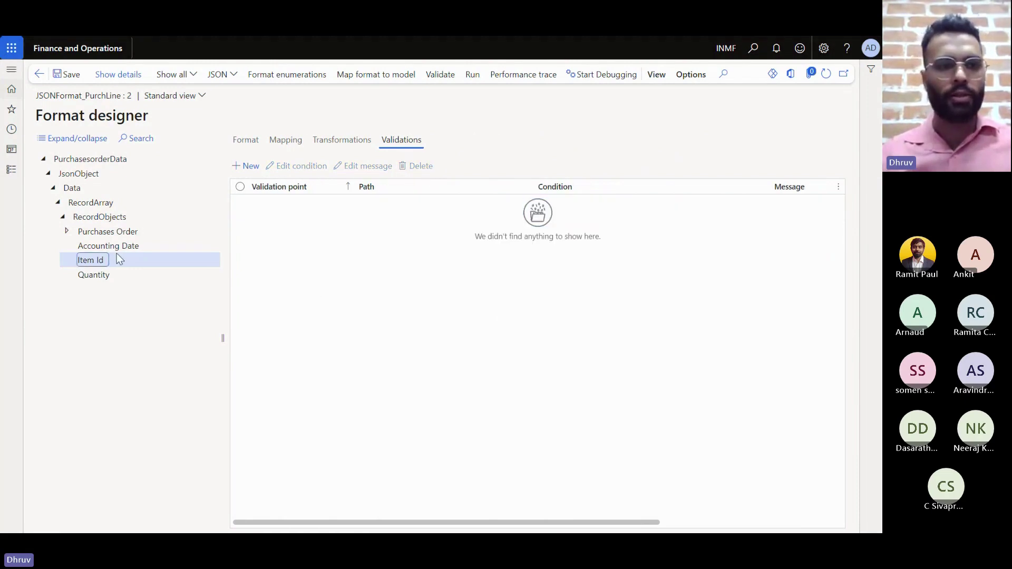
Review the format, mapping, transformations and validations of the Purchases Order element.
{"action": "left_click", "coordinate": [101, 231]}
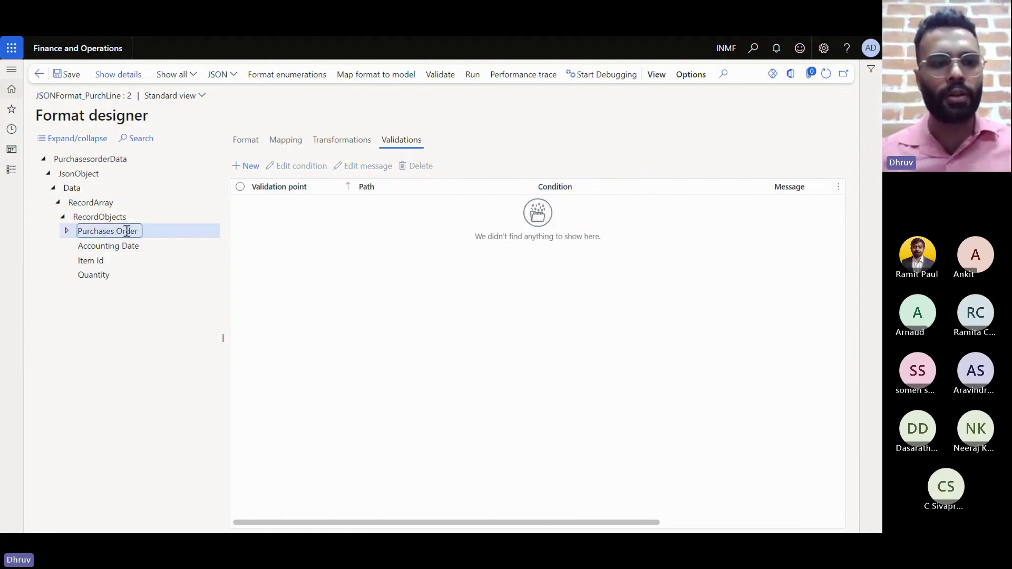
{"action": "left_click", "coordinate": [247, 140]}
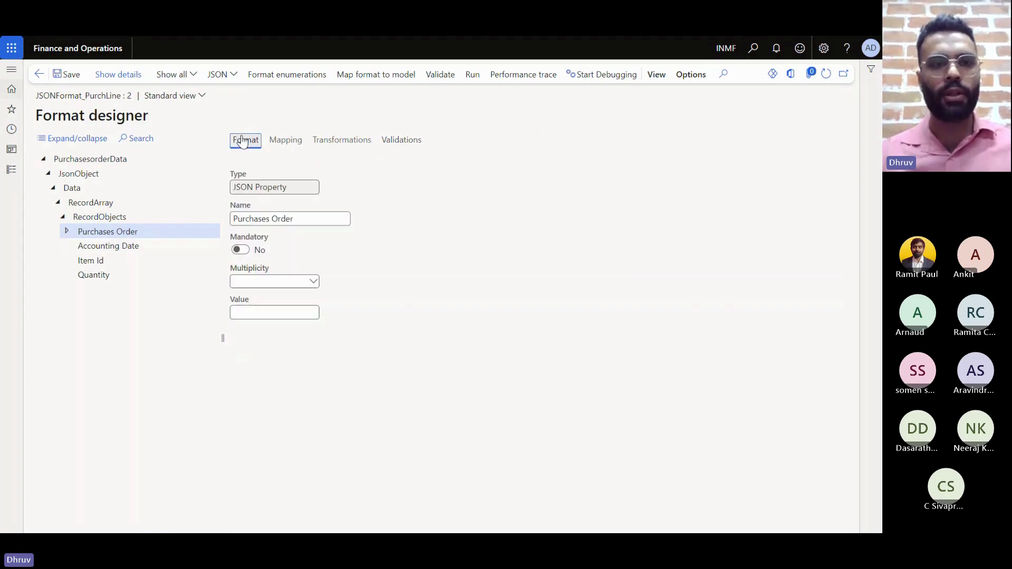
{"action": "left_click_drag", "start_coordinate": [222, 342], "coordinate": [365, 342]}
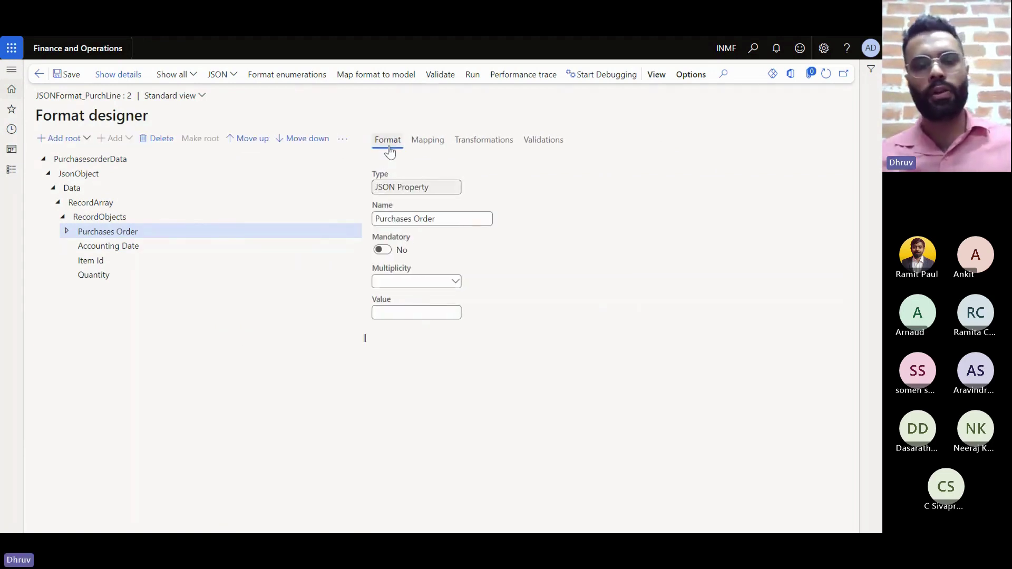
{"action": "left_click", "coordinate": [420, 149]}
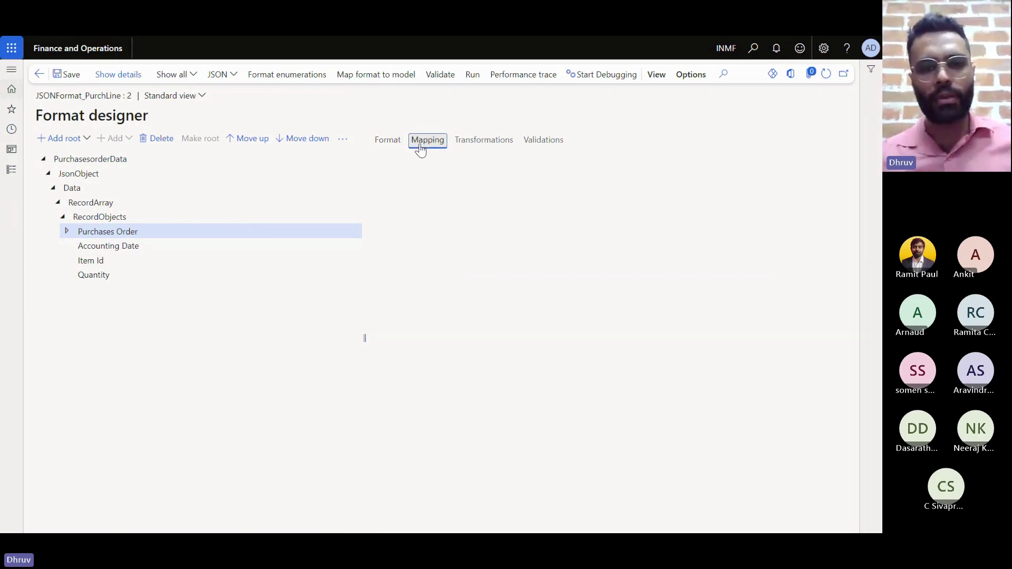
{"action": "left_click", "coordinate": [483, 140]}
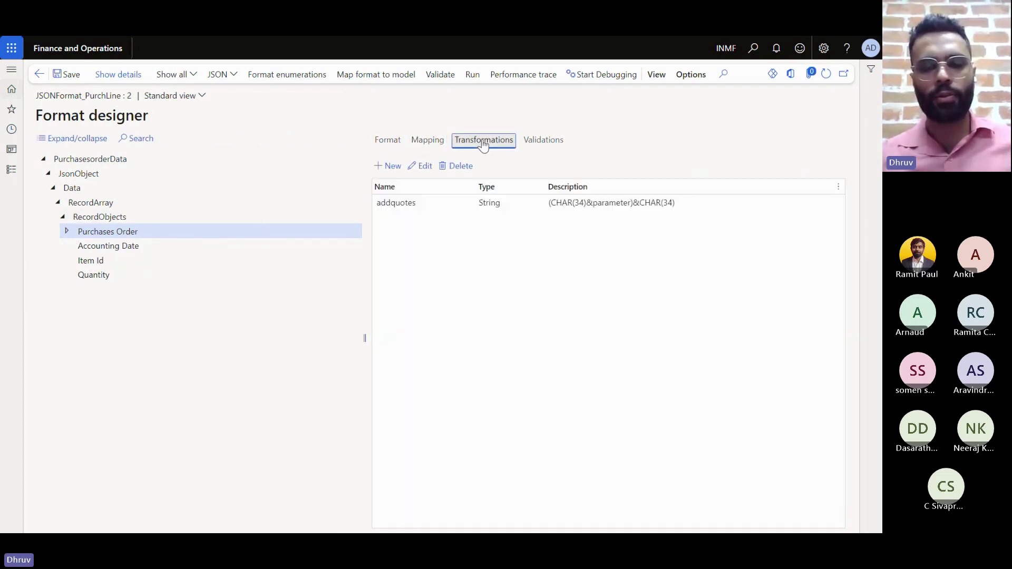
{"action": "left_click", "coordinate": [546, 145]}
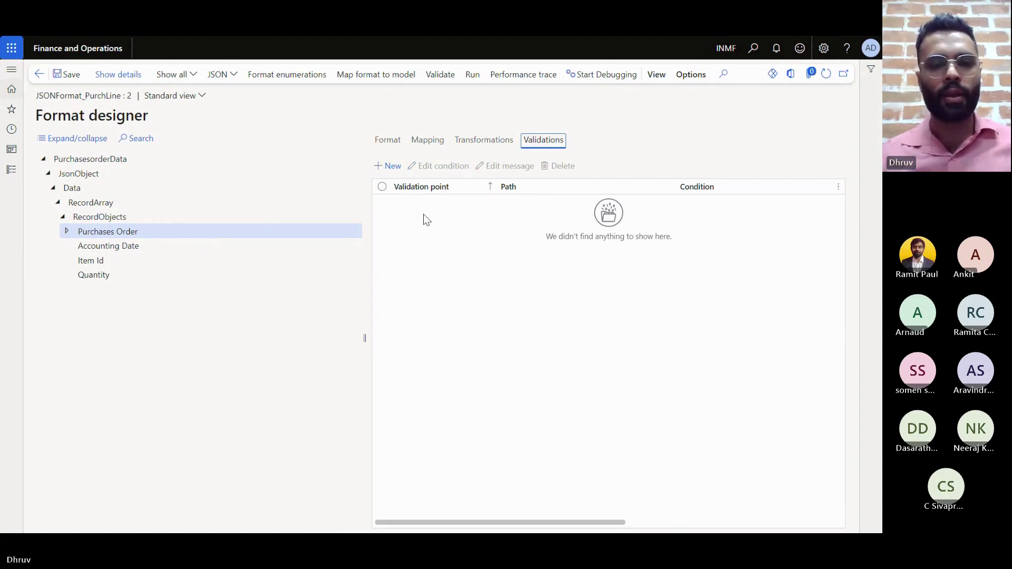
Add a new validation to the Item Id element.
{"action": "left_click", "coordinate": [93, 275]}
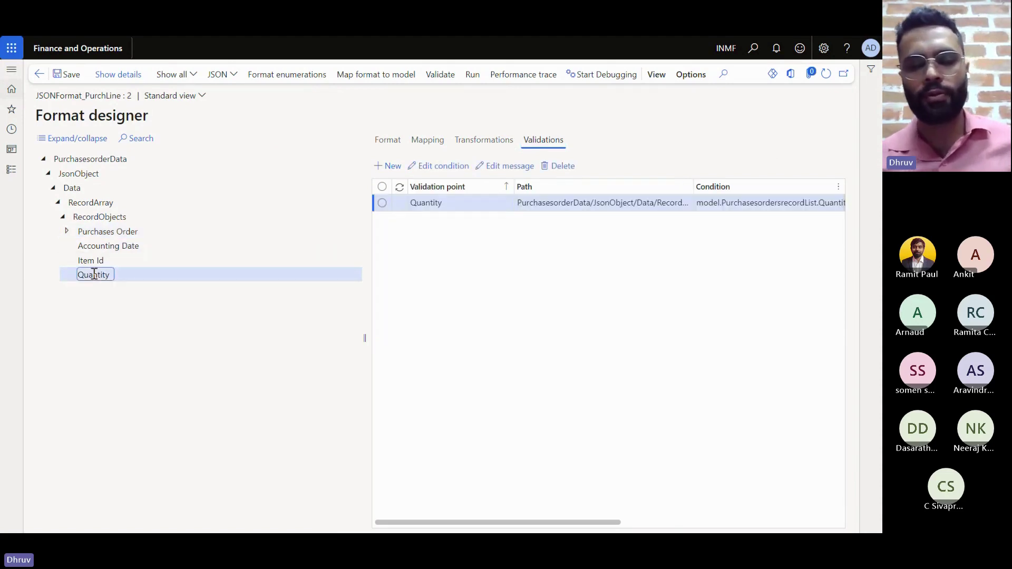
{"action": "left_click", "coordinate": [91, 266]}
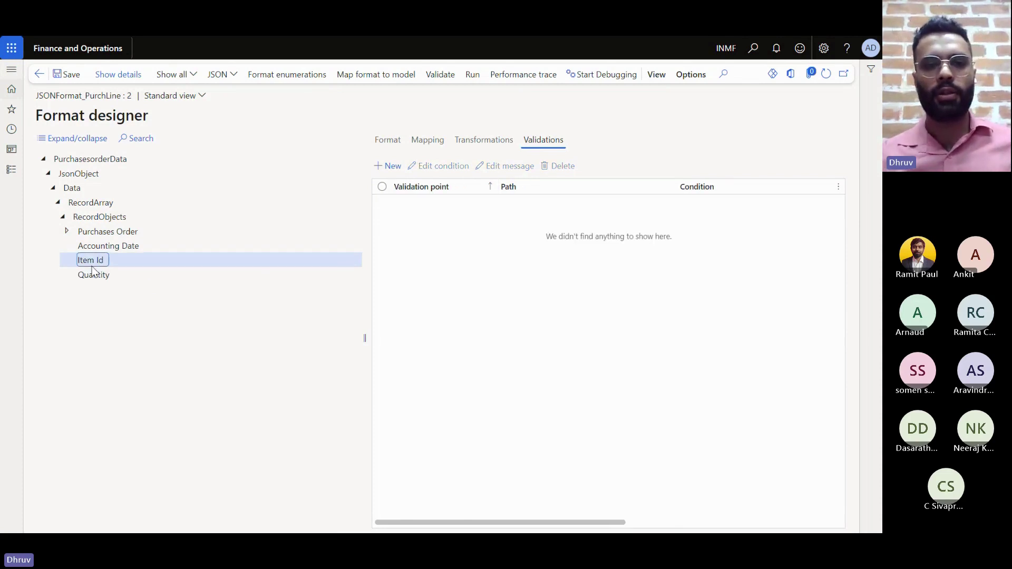
{"action": "left_click", "coordinate": [389, 167]}
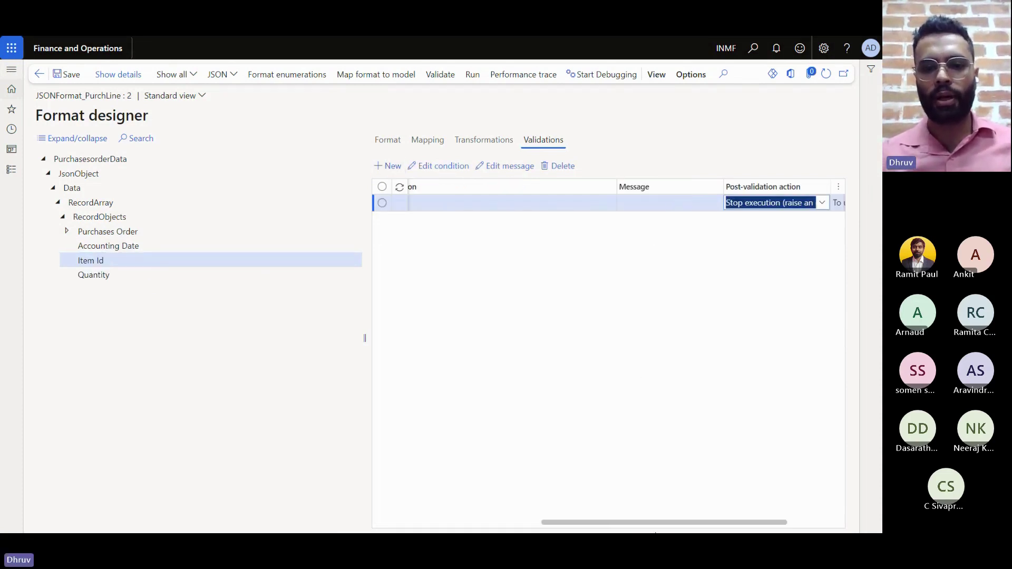
Examine the path, condition, message, post-validation action and log settings of the new Item Id validation.
{"action": "left_click_drag", "start_coordinate": [640, 520], "coordinate": [468, 521]}
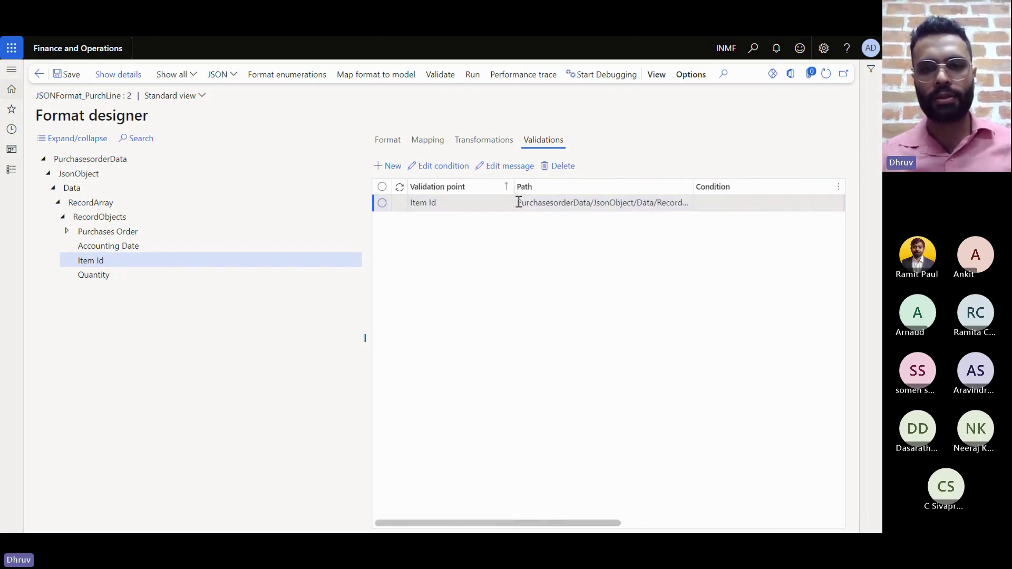
{"action": "left_click_drag", "start_coordinate": [518, 202], "coordinate": [690, 202]}
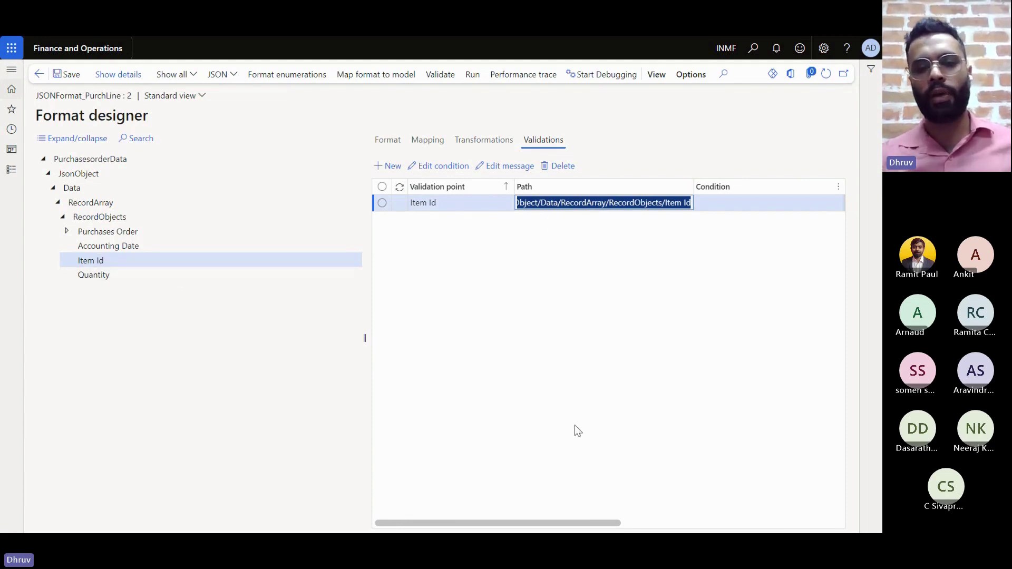
{"action": "left_click", "coordinate": [548, 523]}
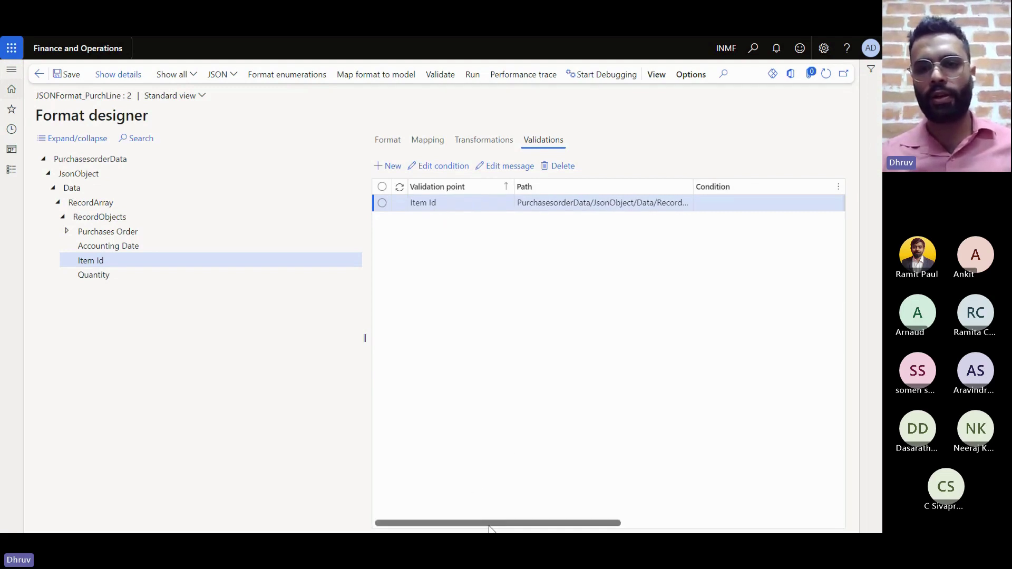
{"action": "left_click_drag", "start_coordinate": [490, 527], "coordinate": [631, 519]}
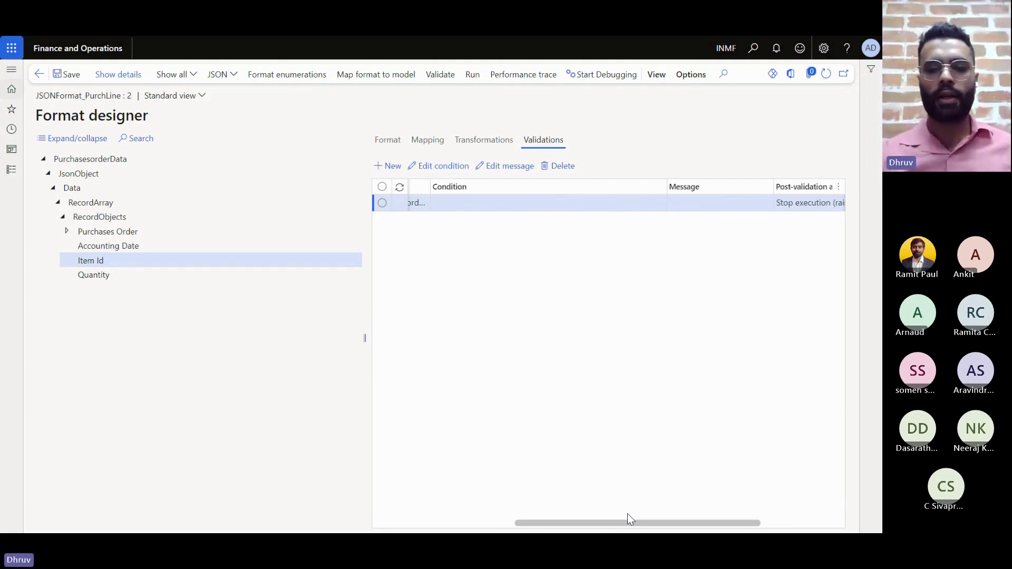
{"action": "left_click_drag", "start_coordinate": [627, 514], "coordinate": [672, 525]}
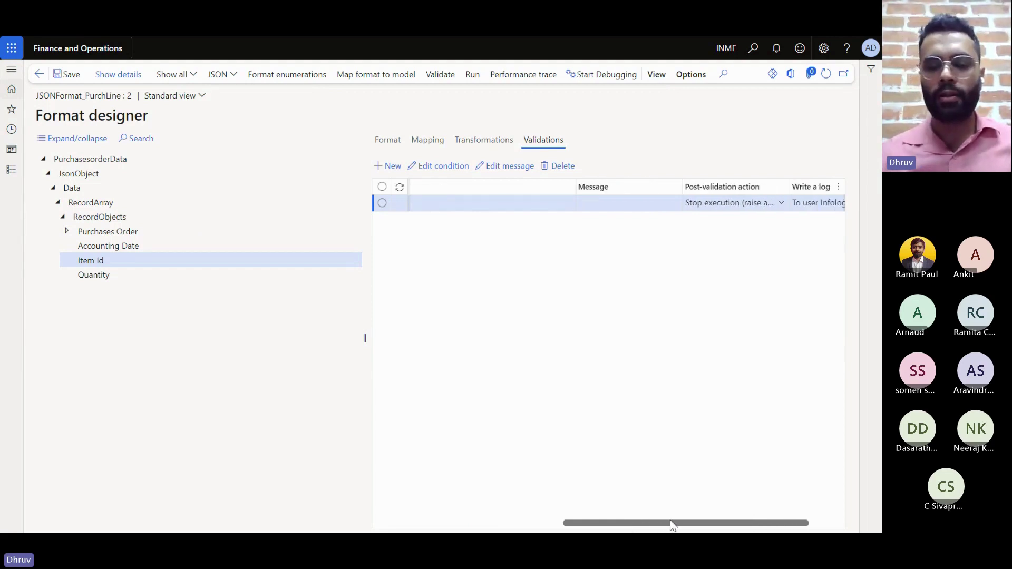
{"action": "left_click_drag", "start_coordinate": [671, 525], "coordinate": [608, 523]}
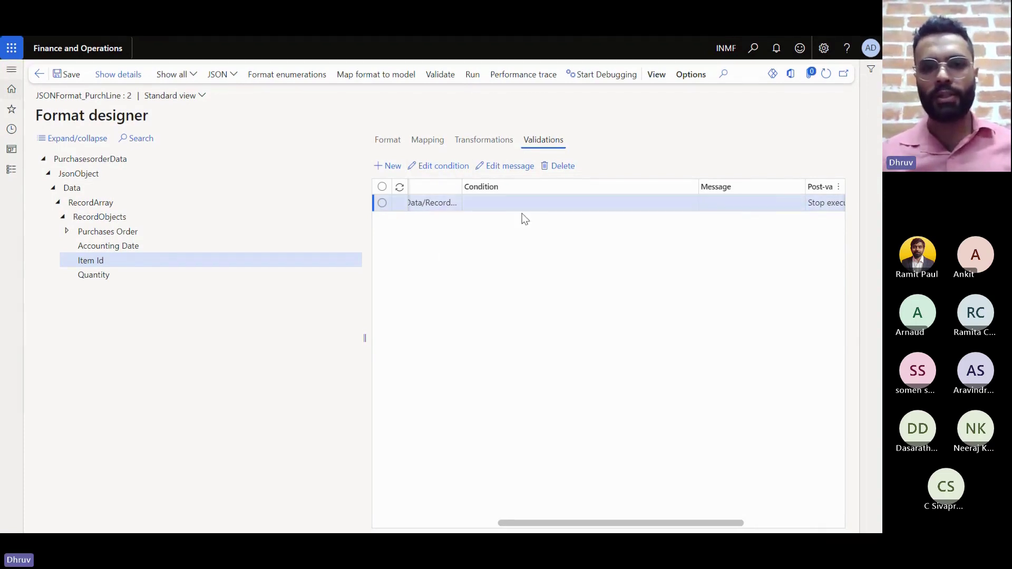
Insert the ItemId field of PurchasesordersrecordList into the condition formula of the Item Id validation.
{"action": "left_click", "coordinate": [501, 203]}
{"action": "left_click_drag", "start_coordinate": [462, 184], "coordinate": [443, 169]}
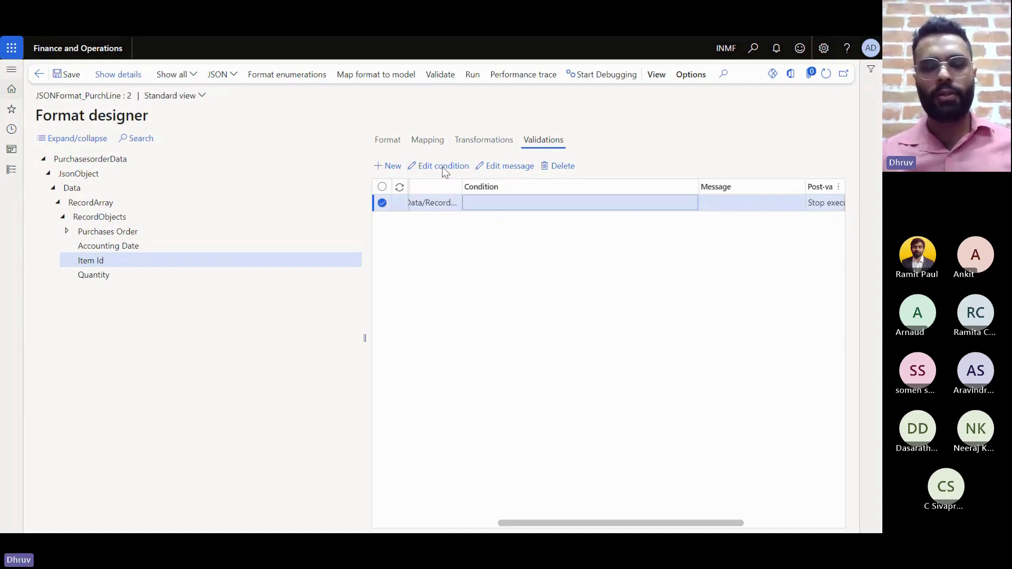
{"action": "left_click", "coordinate": [441, 166]}
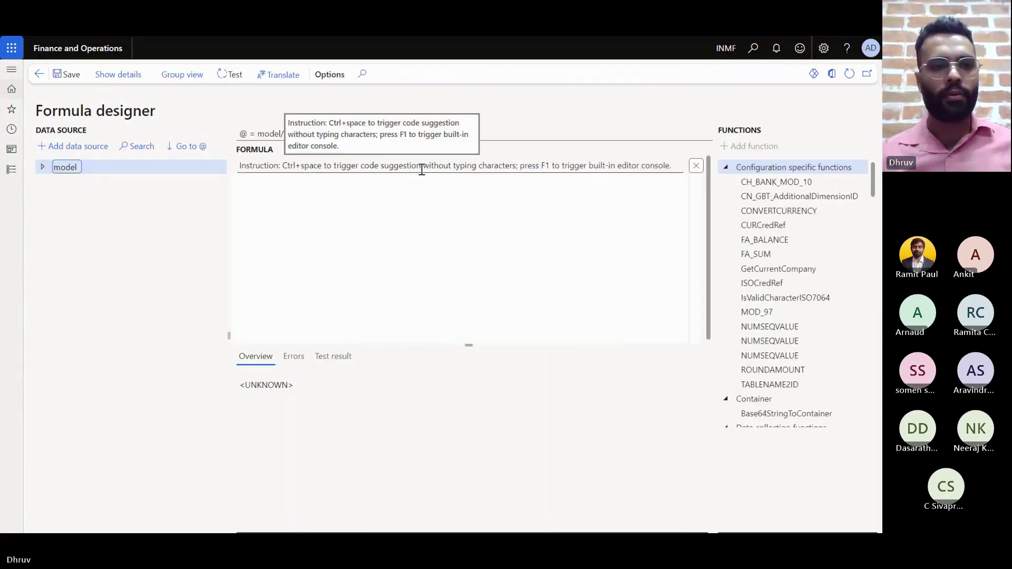
{"action": "left_click", "coordinate": [41, 167]}
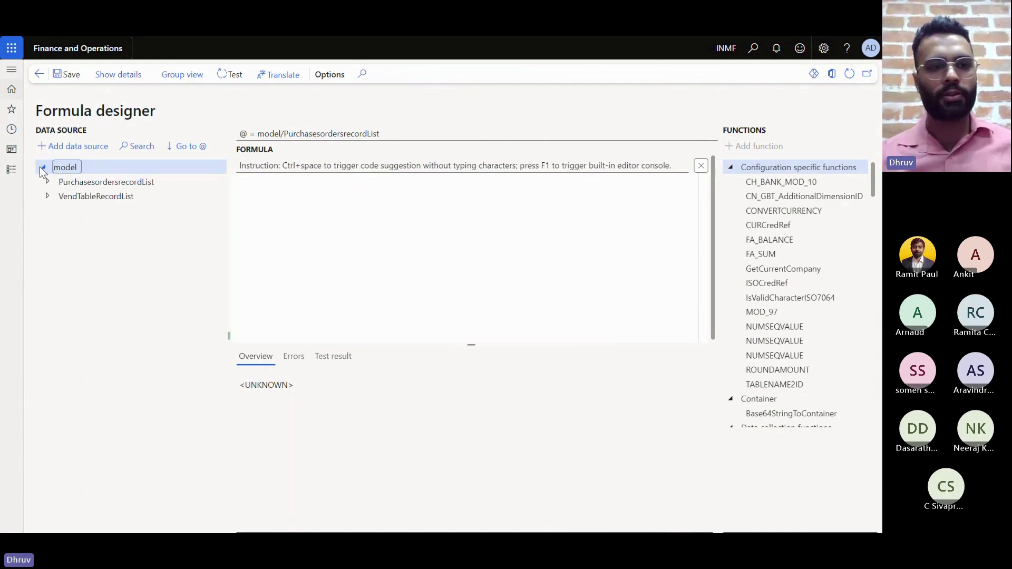
{"action": "left_click", "coordinate": [83, 181]}
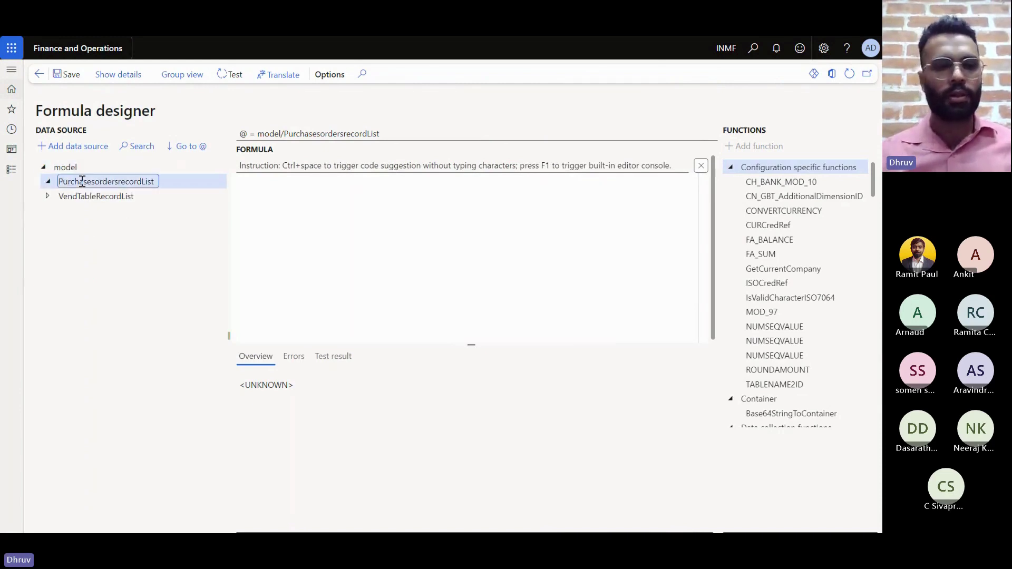
{"action": "key", "text": "Right"}
{"action": "key", "text": "Down"}
{"action": "key", "text": "Down"}
{"action": "key", "text": "Down"}
{"action": "key", "text": "Down"}
{"action": "key", "text": "Down"}
{"action": "key", "text": "Up"}
{"action": "key", "text": "Up"}
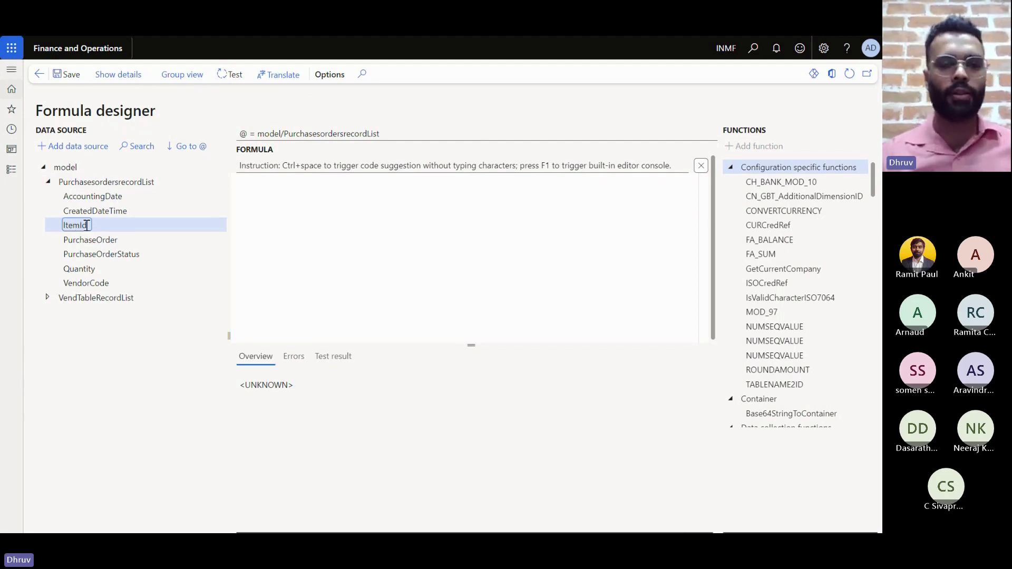
{"action": "left_click", "coordinate": [73, 147]}
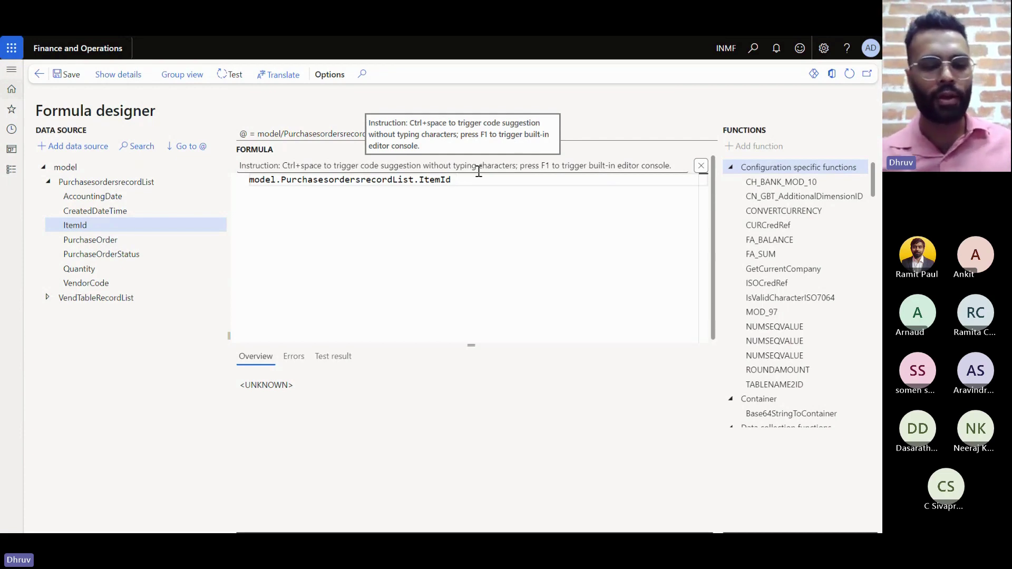
Append the not-equal operator <> after ItemId in the condition formula.
{"action": "type", "text": "<>"}
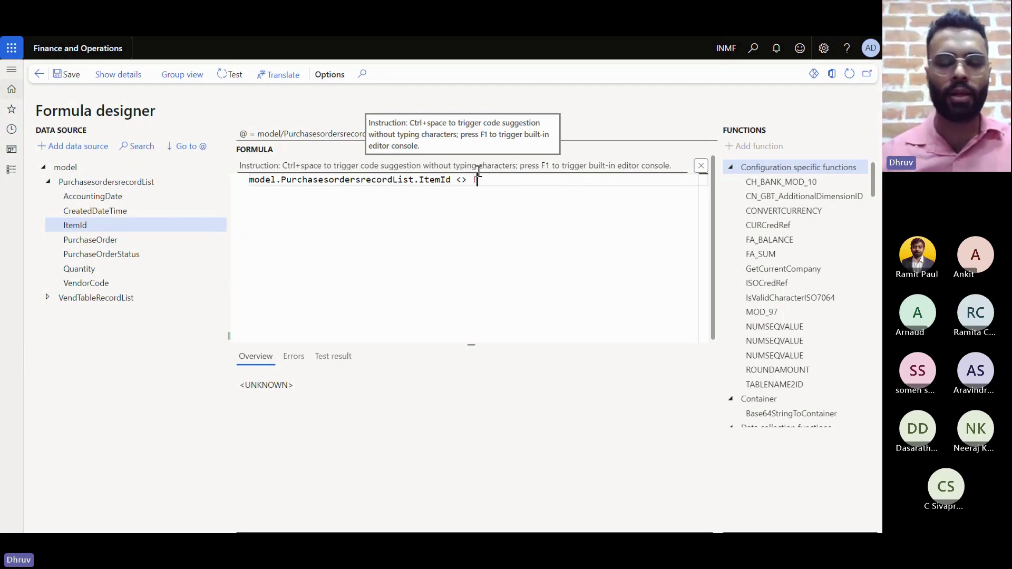
{"action": "type", "text": "="}
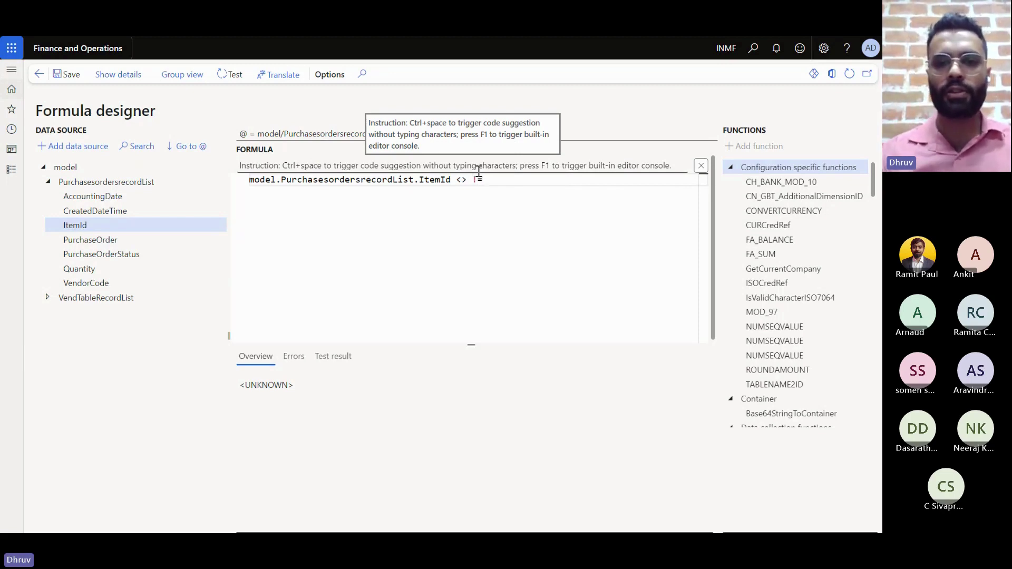
{"action": "key", "text": "shift+Left"}
{"action": "key", "text": "shift+Left"}
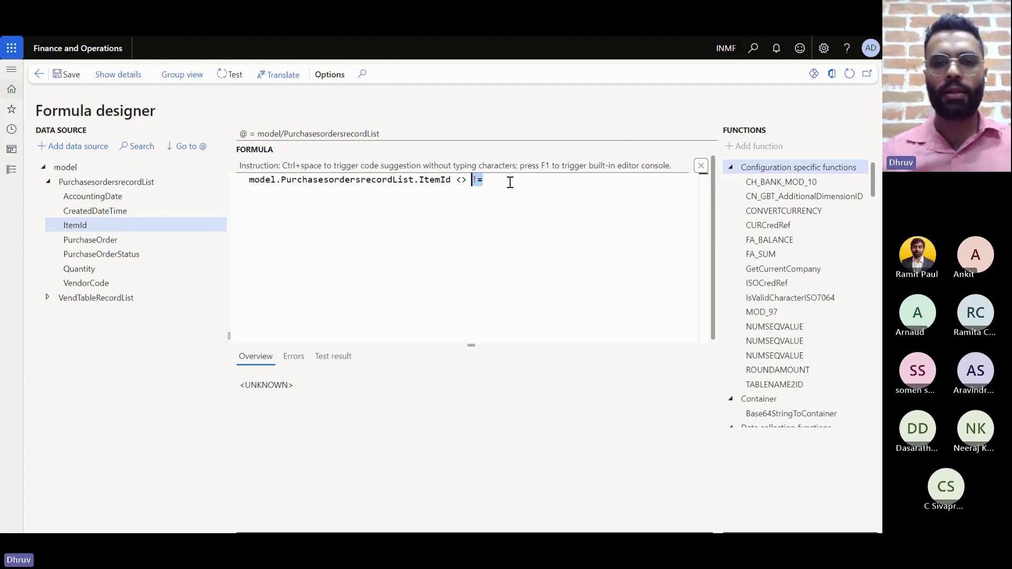
{"action": "key", "text": "BackSpace"}
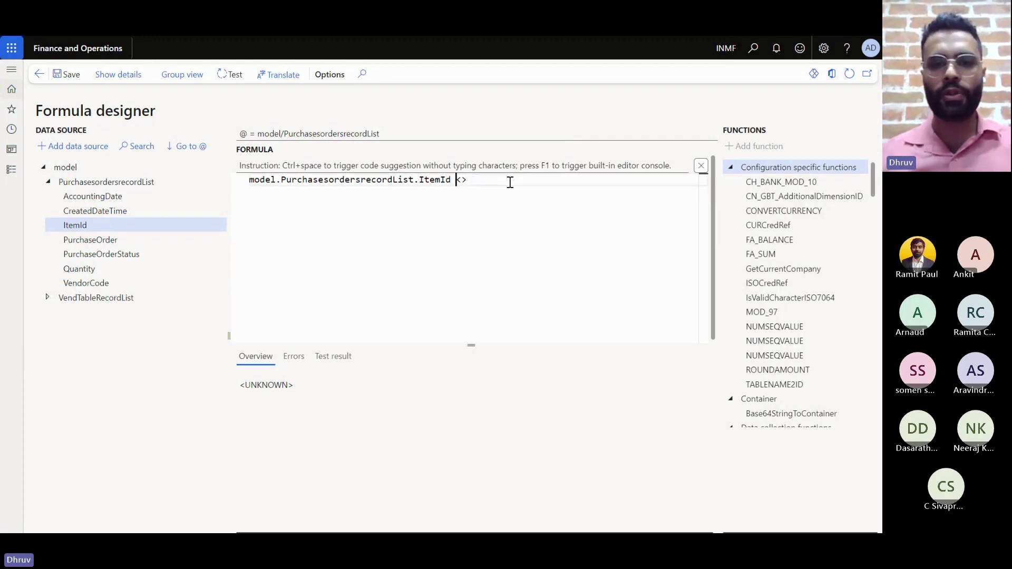
{"action": "left_click", "coordinate": [510, 181]}
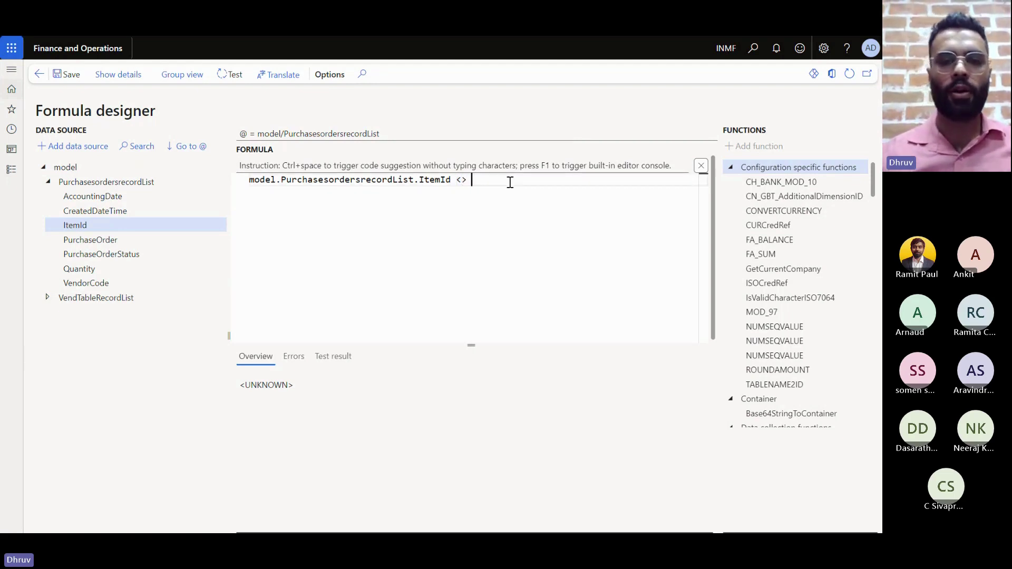
Complete the condition with the comparison value "M0013" and save the formula.
{"action": "type", "text": "\"\""}
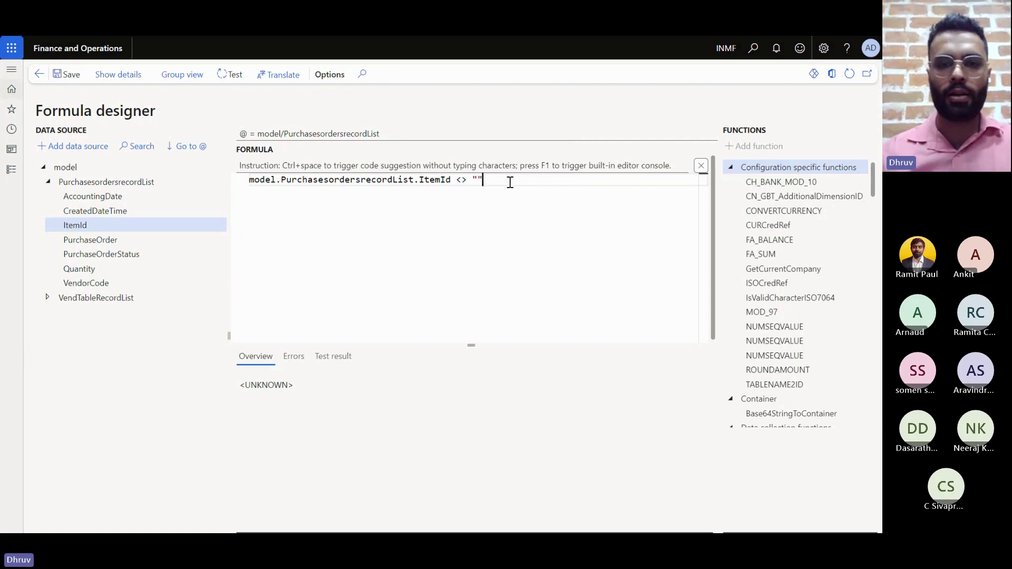
{"action": "key", "text": "Left"}
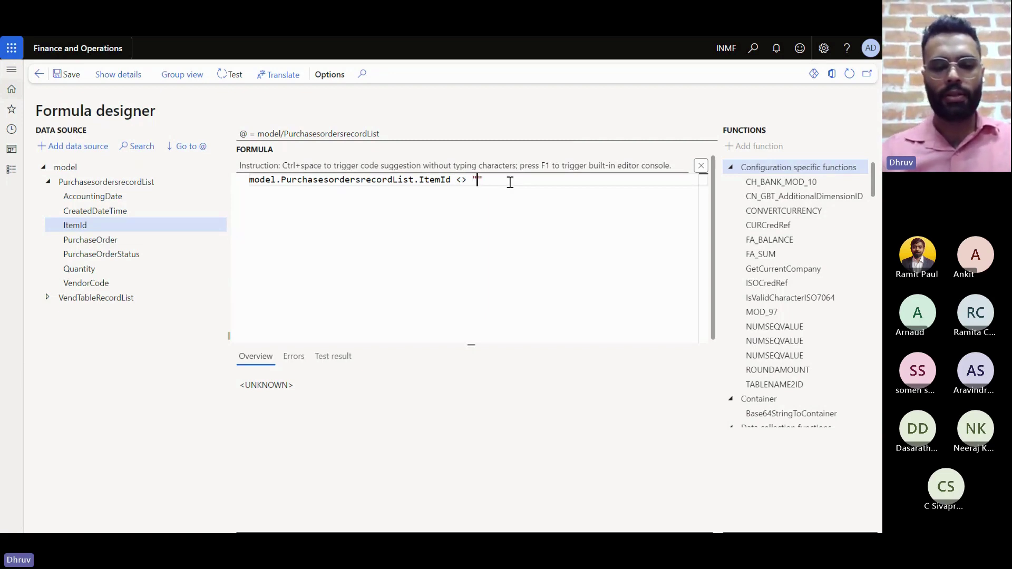
{"action": "type", "text": "MT"}
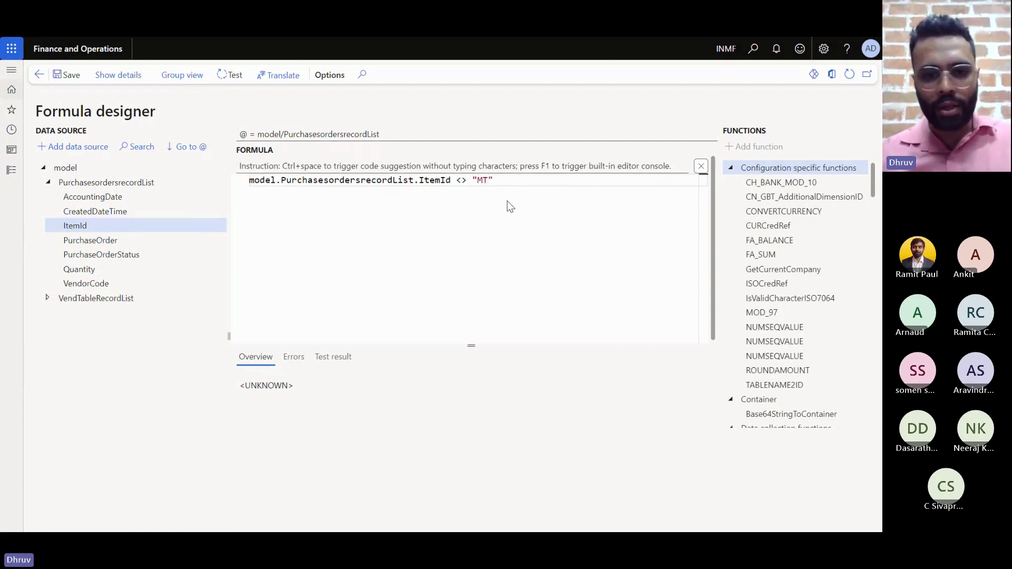
{"action": "key", "text": "BackSpace"}
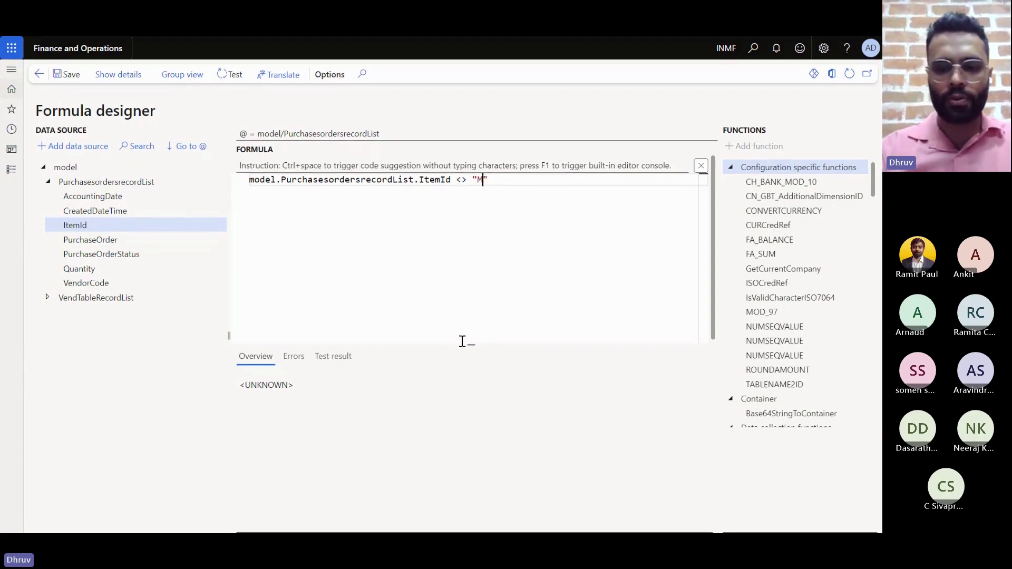
{"action": "type", "text": "0013"}
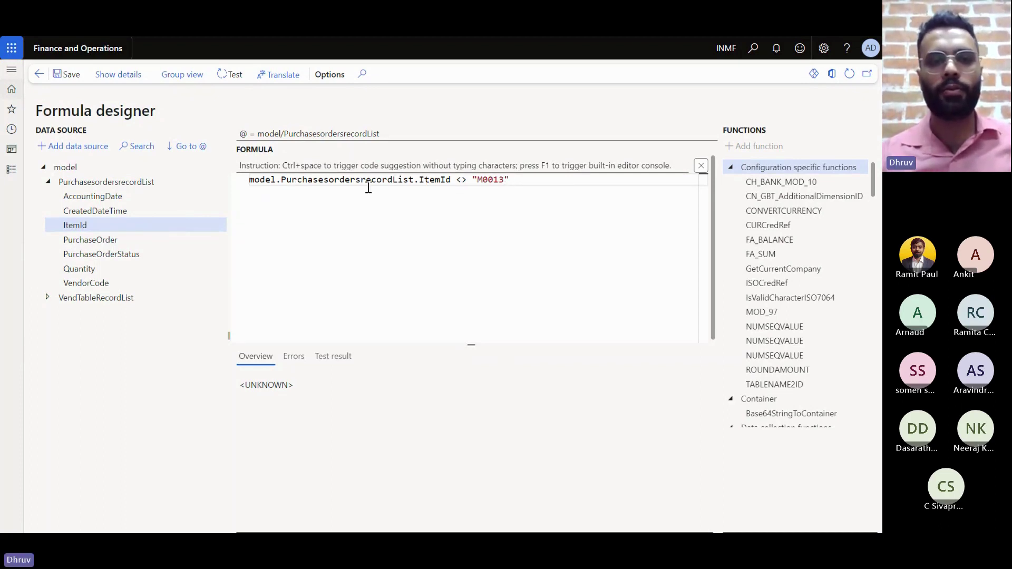
{"action": "left_click", "coordinate": [515, 180]}
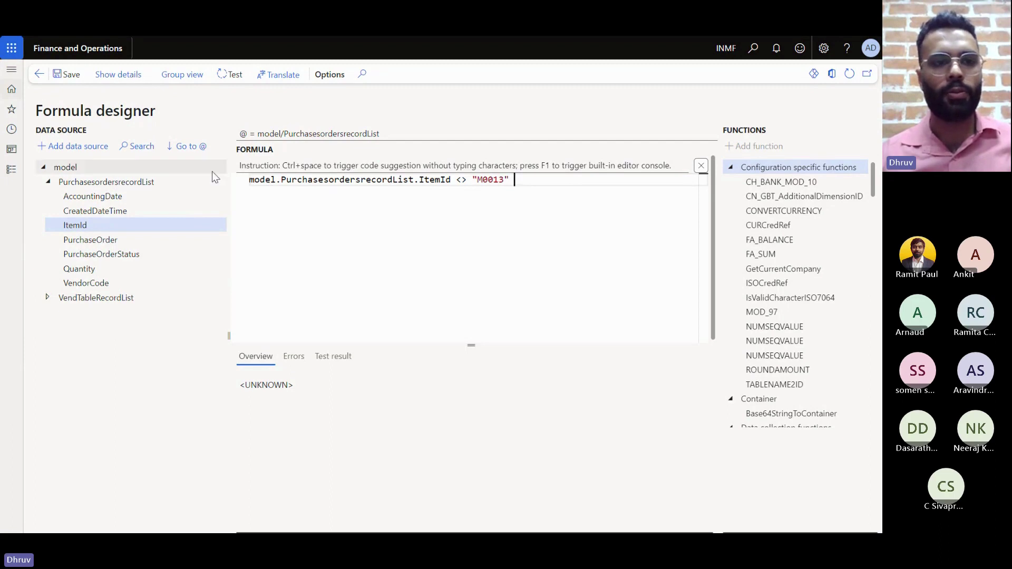
{"action": "left_click", "coordinate": [65, 77]}
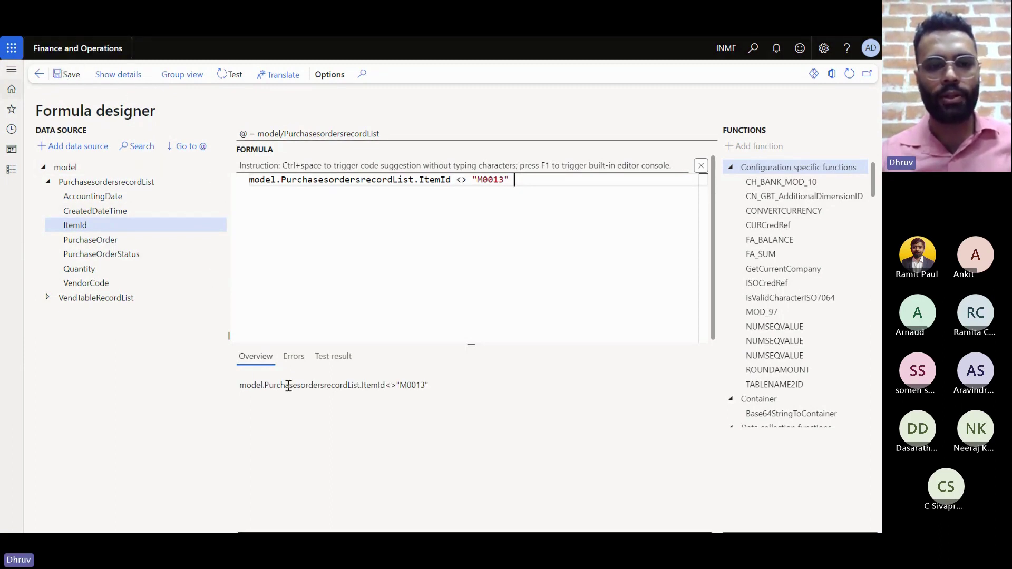
Review the saved condition's overview, errors and test parameters, and return to the Item Id validations.
{"action": "left_click_drag", "start_coordinate": [239, 385], "coordinate": [429, 388]}
{"action": "left_click", "coordinate": [294, 359]}
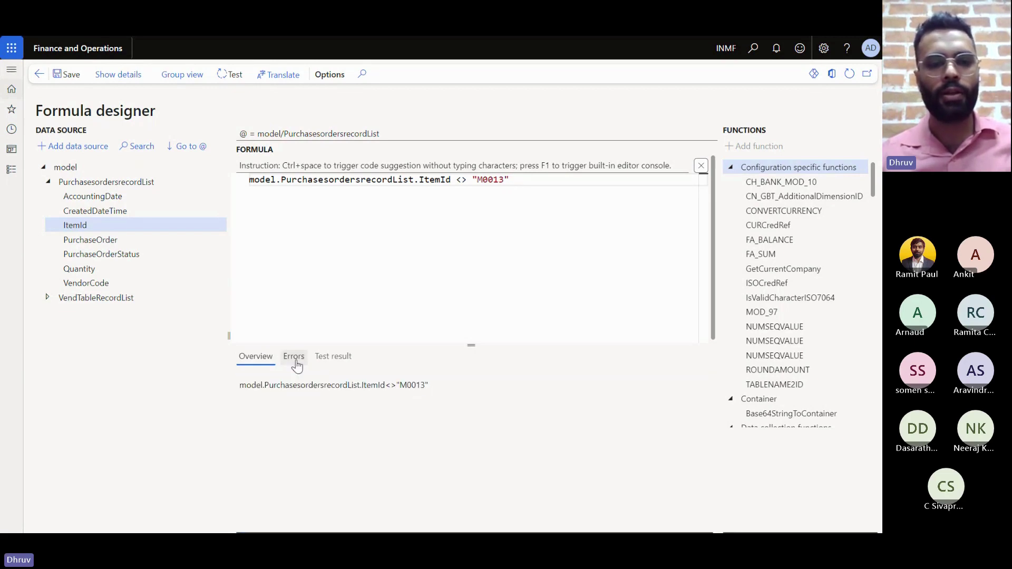
{"action": "left_click", "coordinate": [256, 358]}
{"action": "left_click", "coordinate": [222, 75]}
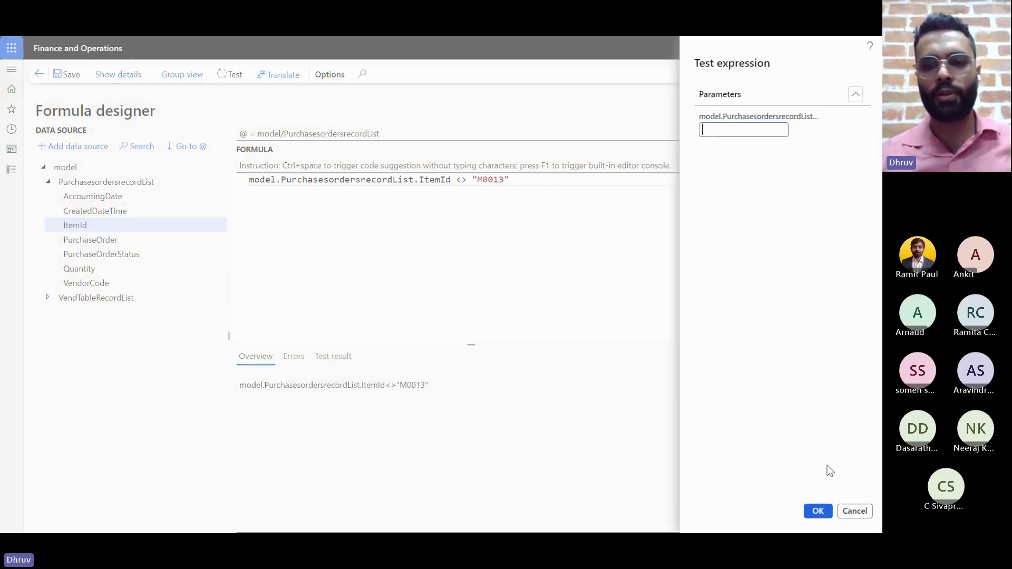
{"action": "key", "text": "Escape"}
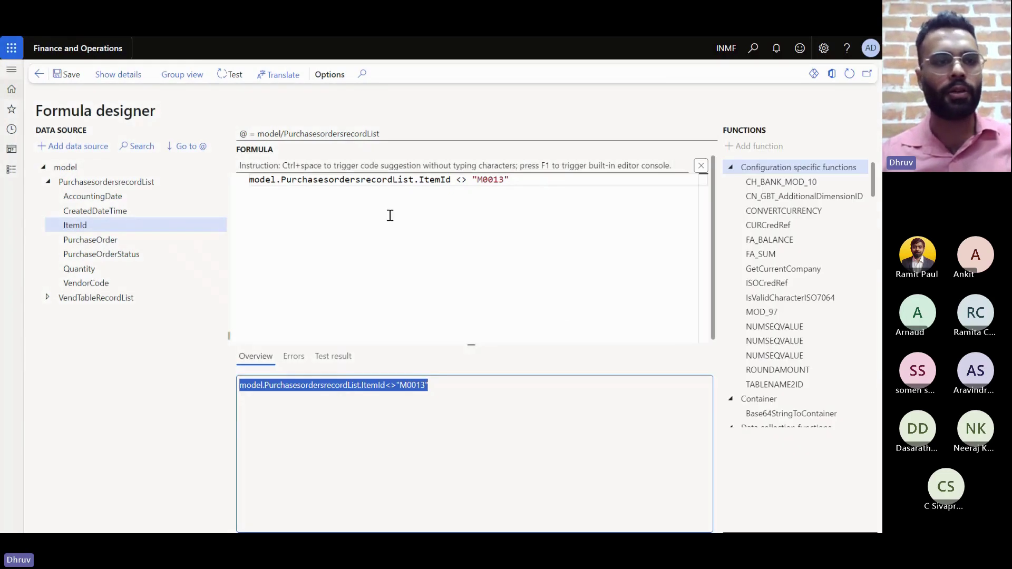
{"action": "left_click", "coordinate": [40, 78]}
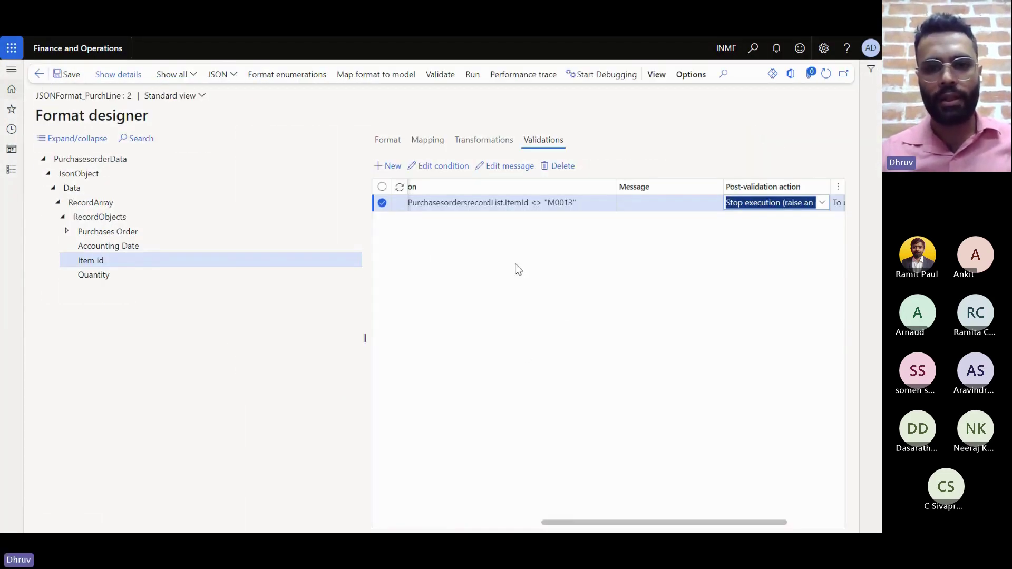
Set the post-validation action of the Item Id validation to Continue execution (write a remark).
{"action": "left_click", "coordinate": [583, 525]}
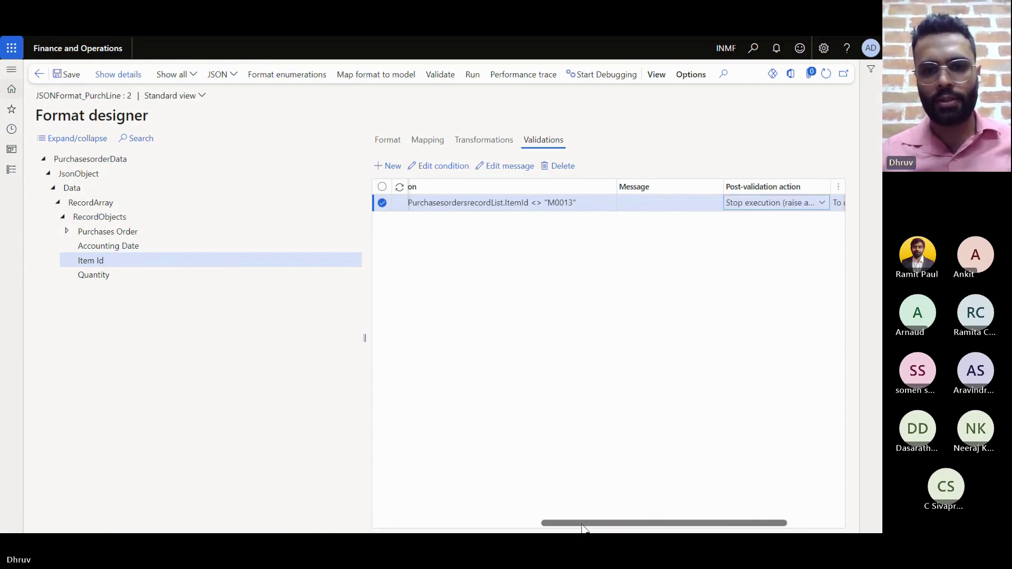
{"action": "left_click_drag", "start_coordinate": [582, 524], "coordinate": [511, 524]}
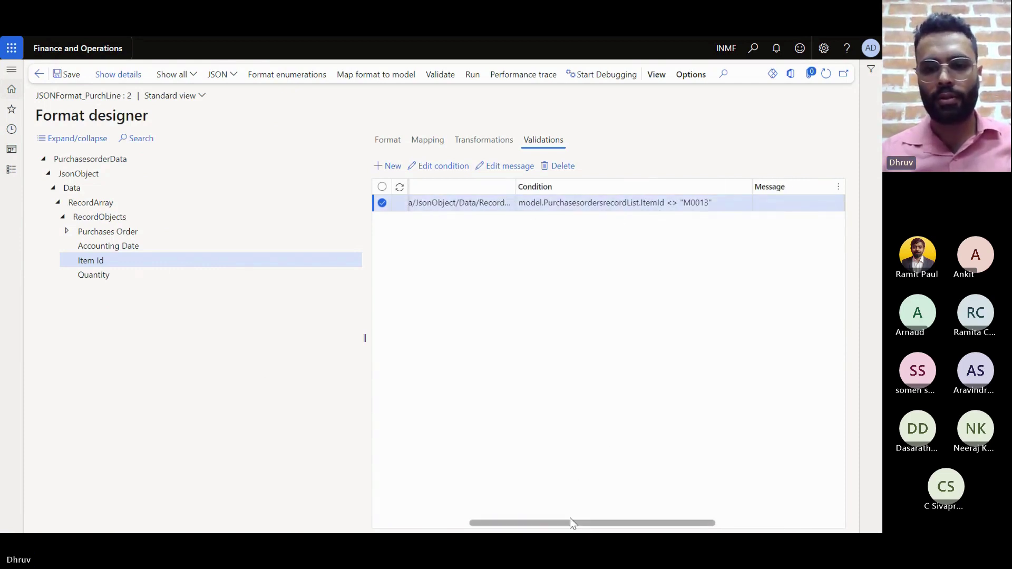
{"action": "left_click_drag", "start_coordinate": [570, 522], "coordinate": [683, 527]}
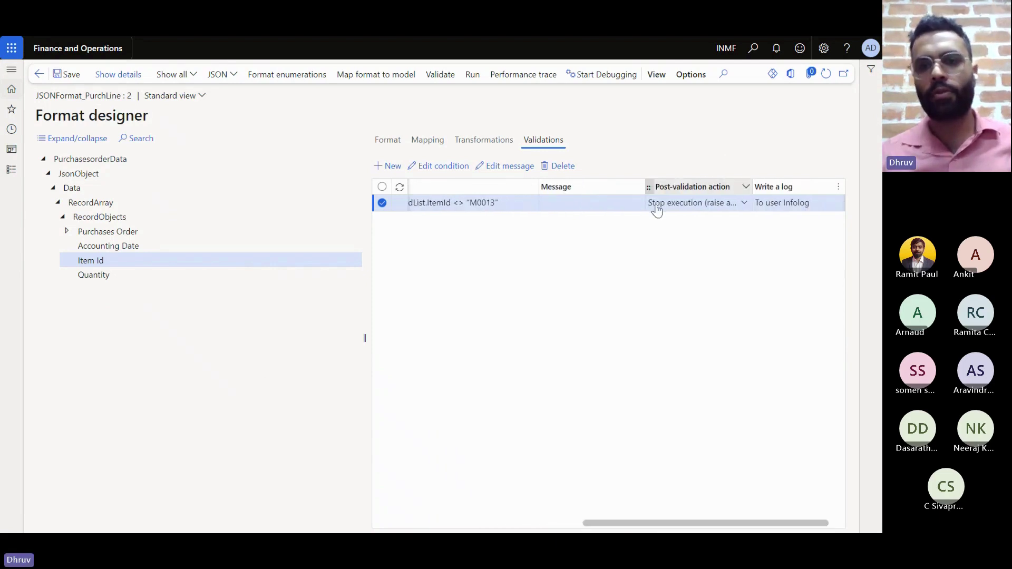
{"action": "left_click", "coordinate": [747, 205]}
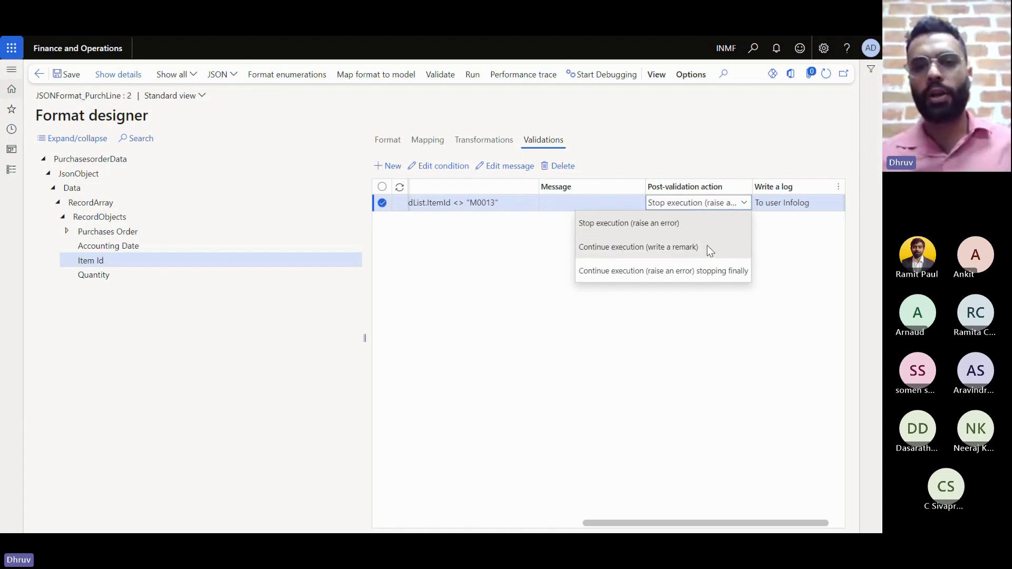
{"action": "left_click_drag", "start_coordinate": [707, 245], "coordinate": [577, 248]}
{"action": "left_click", "coordinate": [576, 248]}
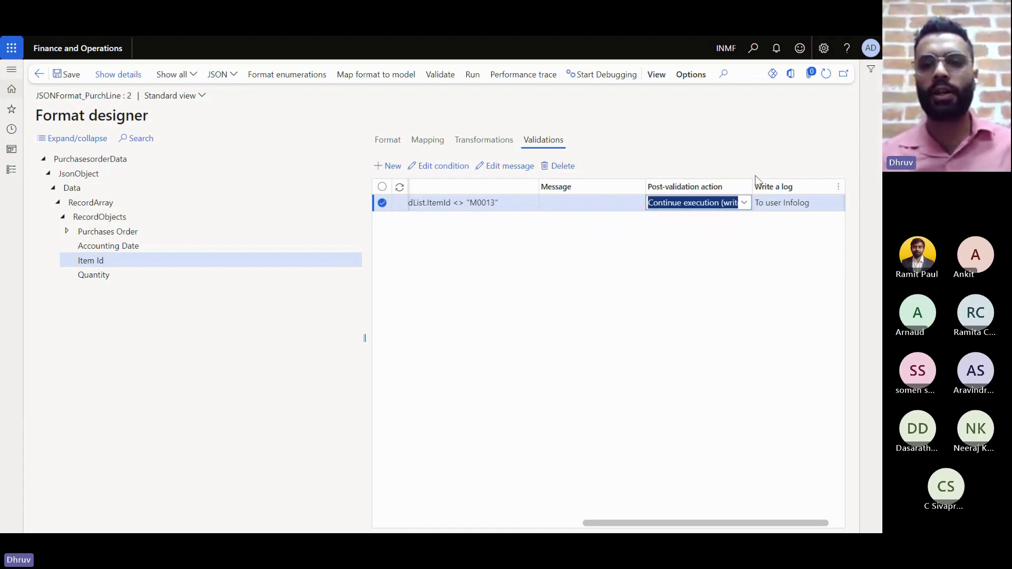
{"action": "left_click", "coordinate": [744, 206]}
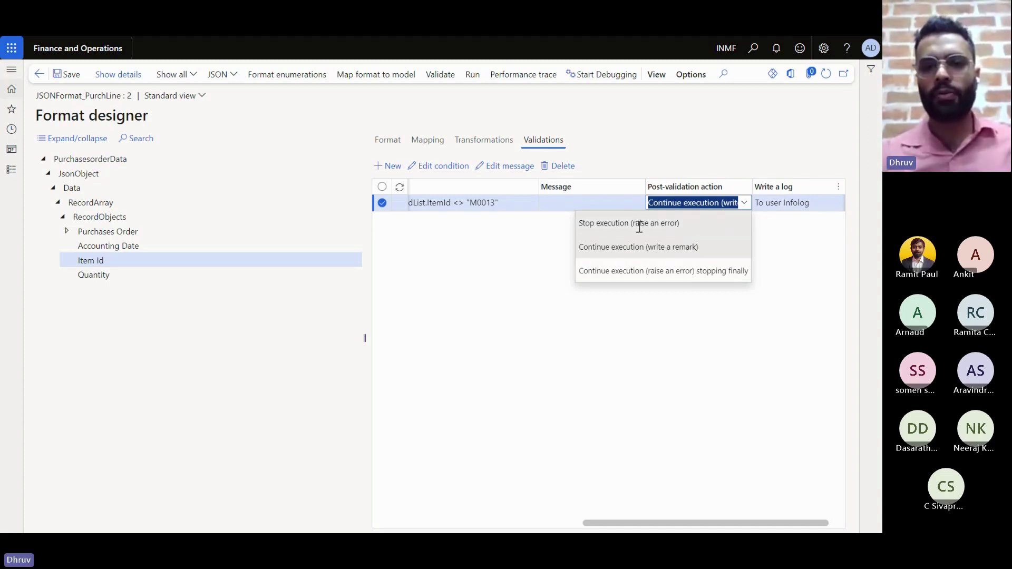
{"action": "left_click", "coordinate": [655, 249]}
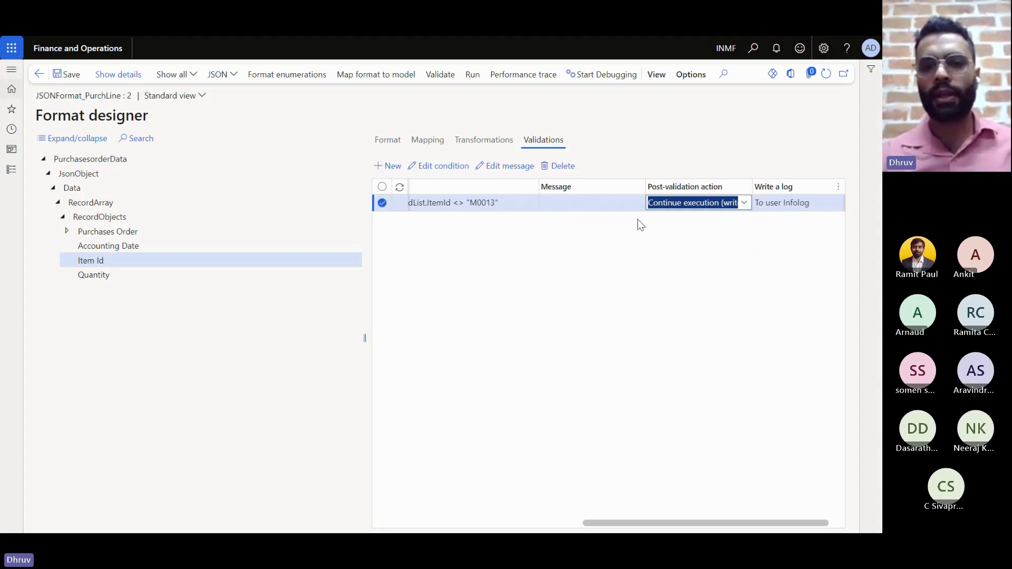
Insert the PurchaseOrder field of PurchasesordersrecordList into the message formula of the Item Id validation.
{"action": "left_click", "coordinate": [570, 203]}
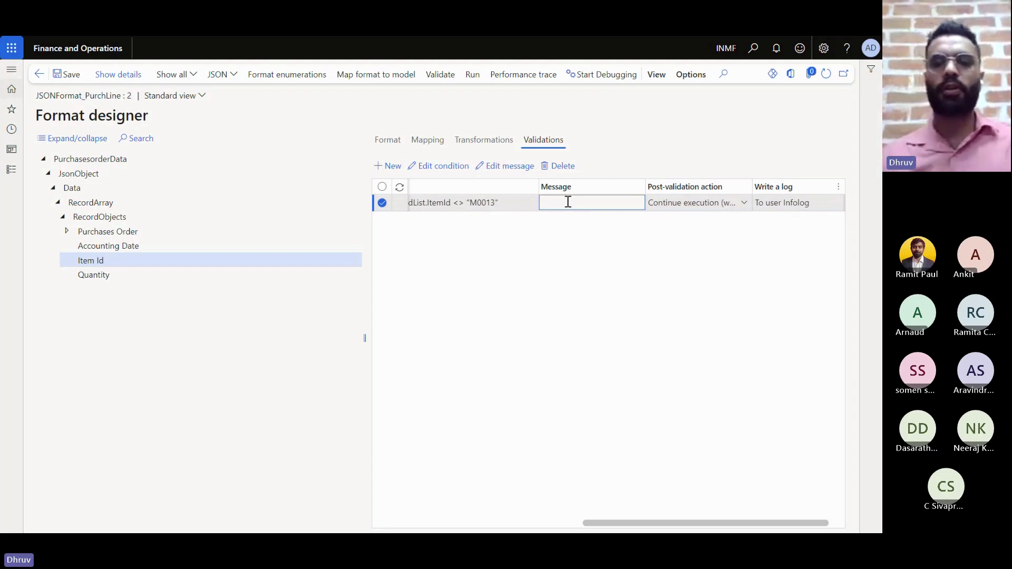
{"action": "left_click", "coordinate": [512, 167]}
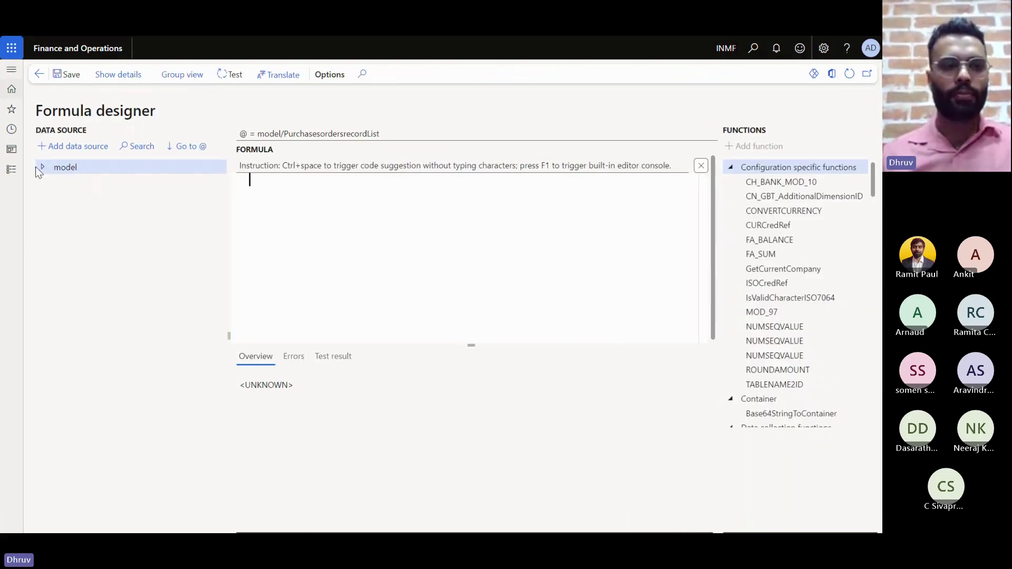
{"action": "left_click", "coordinate": [42, 166]}
{"action": "left_click", "coordinate": [86, 183]}
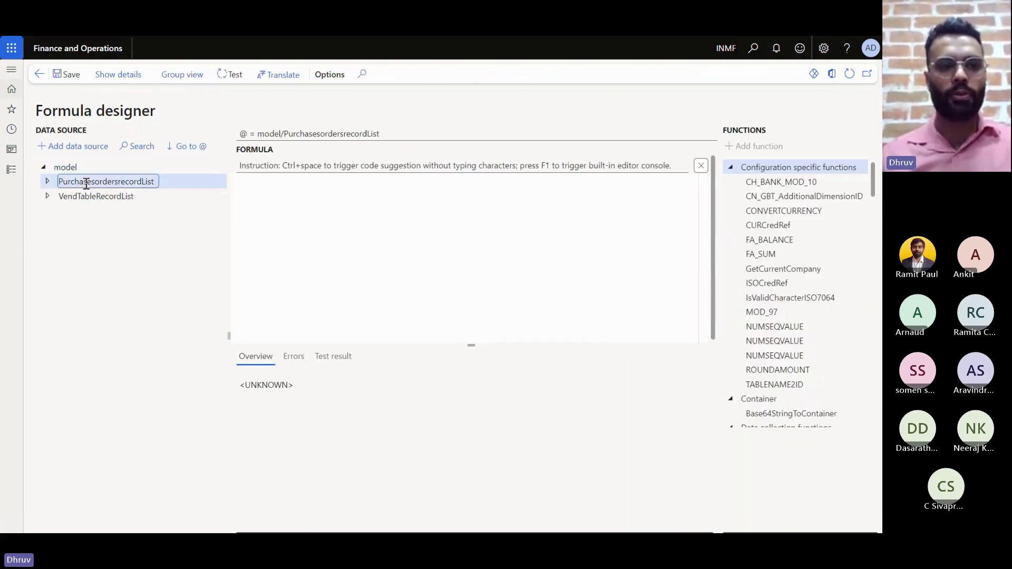
{"action": "key", "text": "Right"}
{"action": "key", "text": "Down"}
{"action": "key", "text": "Down"}
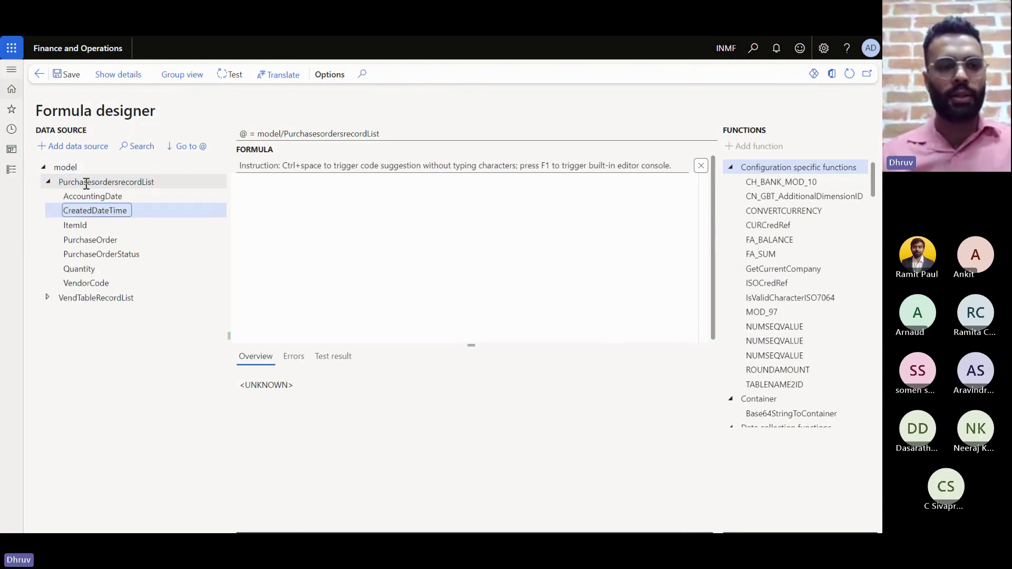
{"action": "key", "text": "Down"}
{"action": "key", "text": "Down"}
{"action": "key", "text": "Down"}
{"action": "key", "text": "Up"}
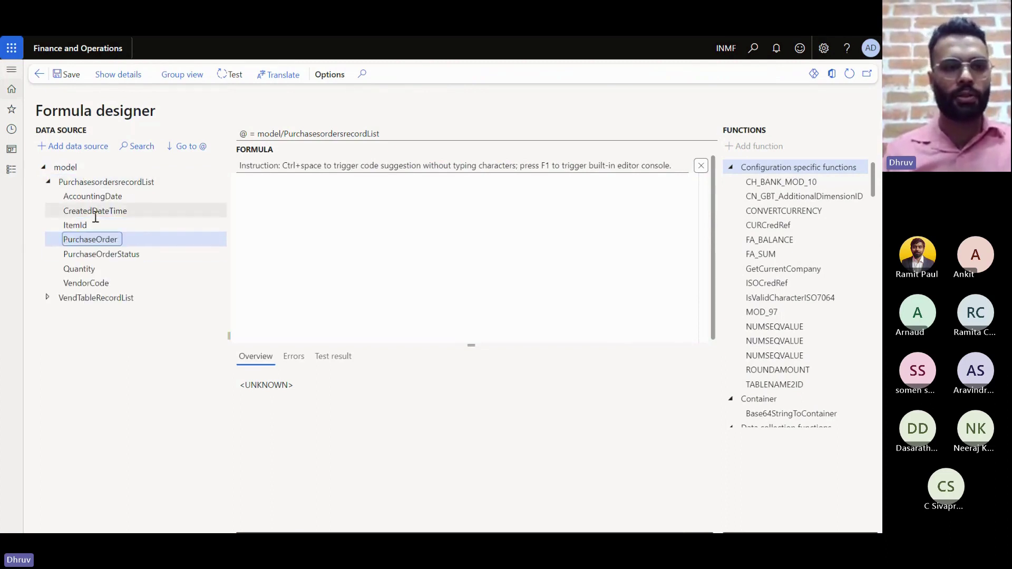
{"action": "left_click", "coordinate": [79, 150]}
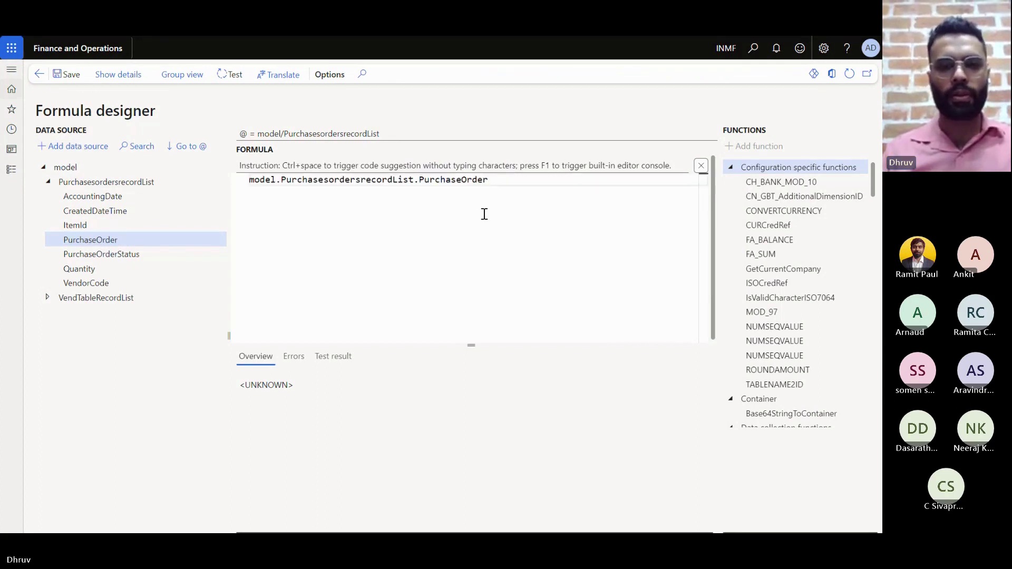
{"action": "type", "text": "& "}
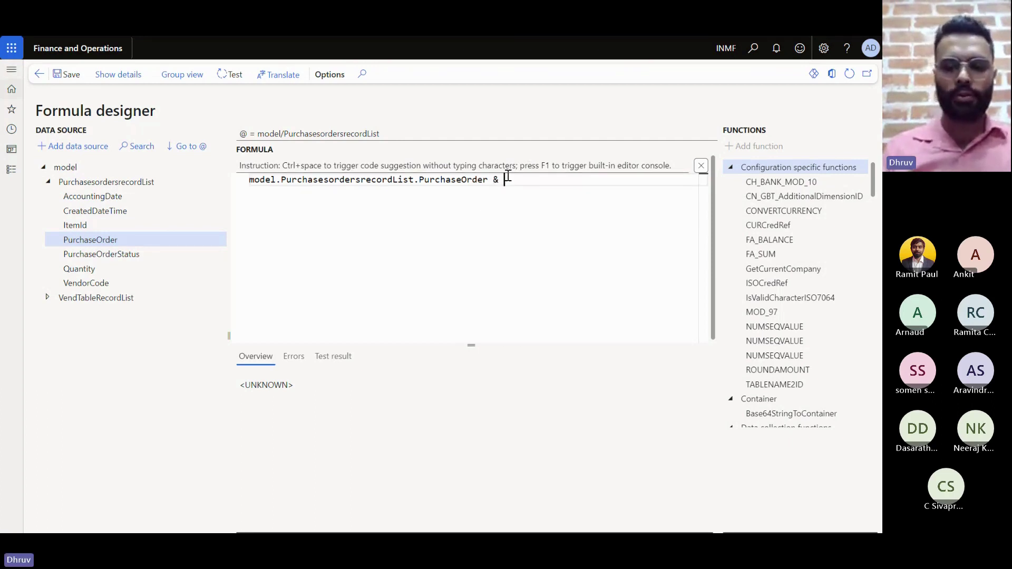
{"action": "type", "text": "\"\""}
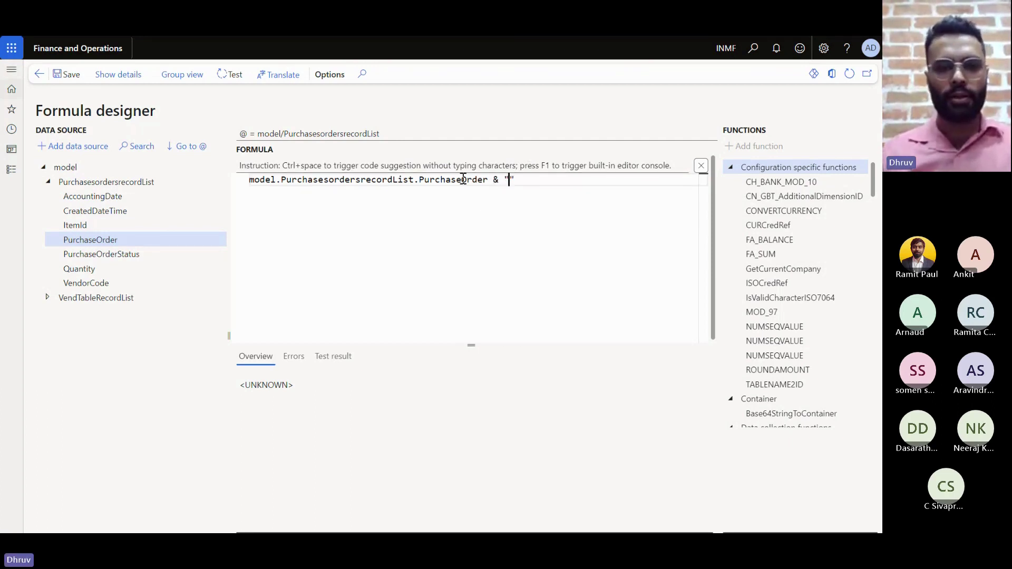
{"action": "left_click", "coordinate": [501, 194]}
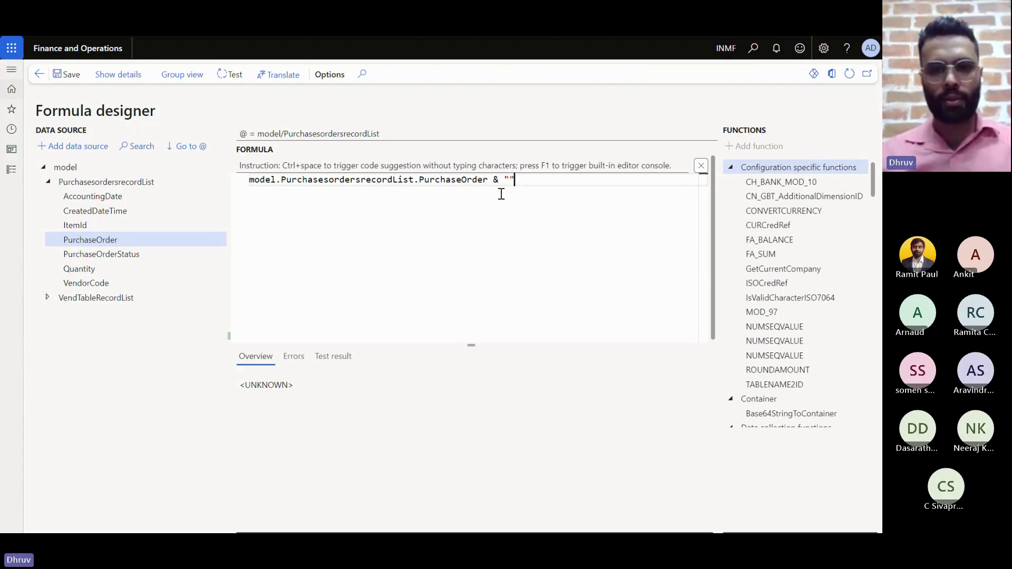
{"action": "key", "text": "BackSpace"}
{"action": "key", "text": "BackSpace"}
{"action": "key", "text": "BackSpace"}
{"action": "key", "text": "BackSpace"}
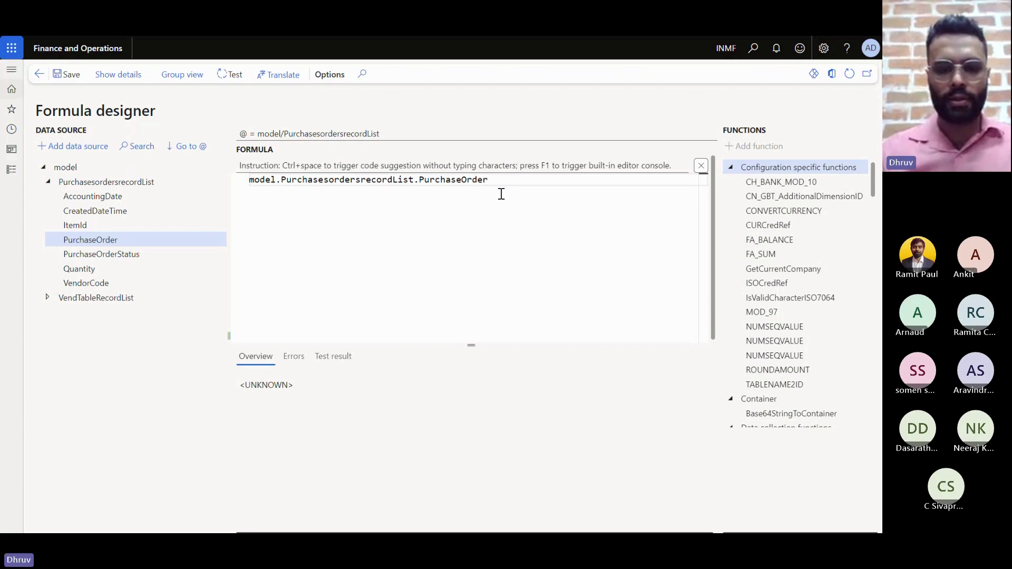
Prefix the PurchaseOrder field in the message formula with the text "Purchase Order Number", joined by &.
{"action": "key", "text": "Home"}
{"action": "type", "text": "\"\"&"}
{"action": "key", "text": "Left"}
{"action": "key", "text": "Left"}
{"action": "type", "text": "Pur"}
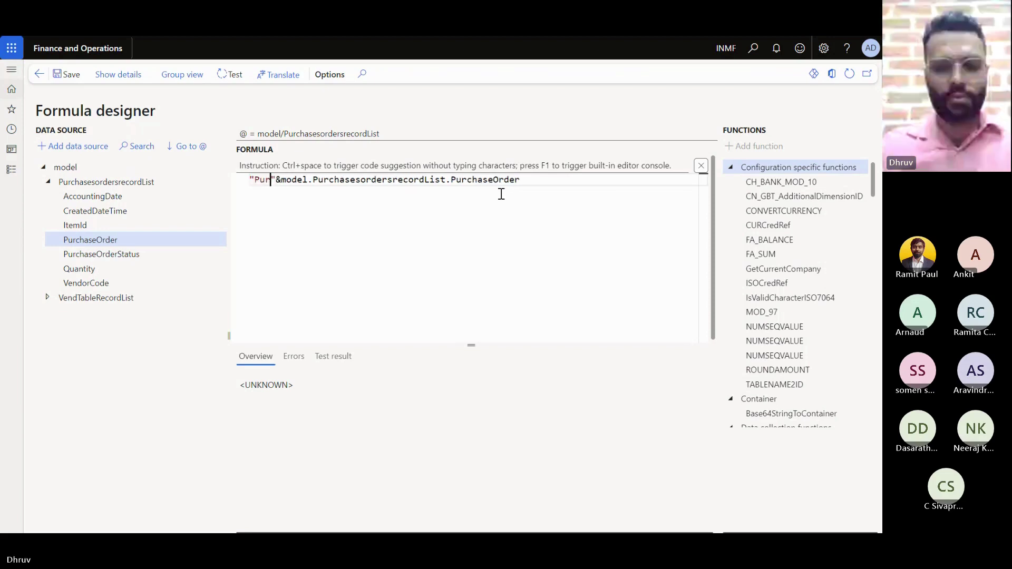
{"action": "type", "text": "cha"}
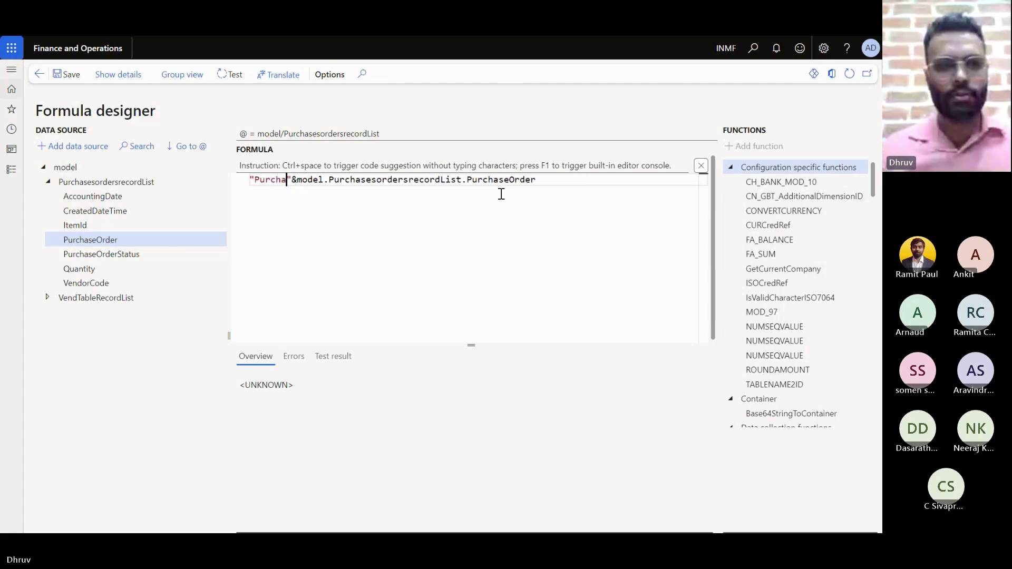
{"action": "type", "text": "se Order Number"}
Append & "Item Id M0013 found" to the message formula, save it and return to the format designer.
{"action": "key", "text": "End"}
{"action": "type", "text": "& \"Item Id M0013 found\""}
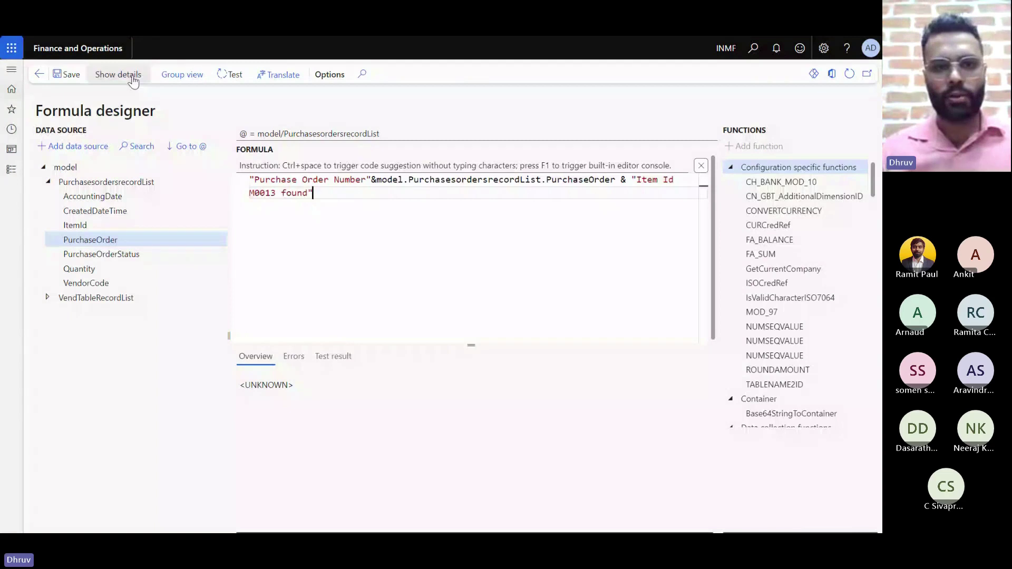
{"action": "left_click", "coordinate": [39, 75]}
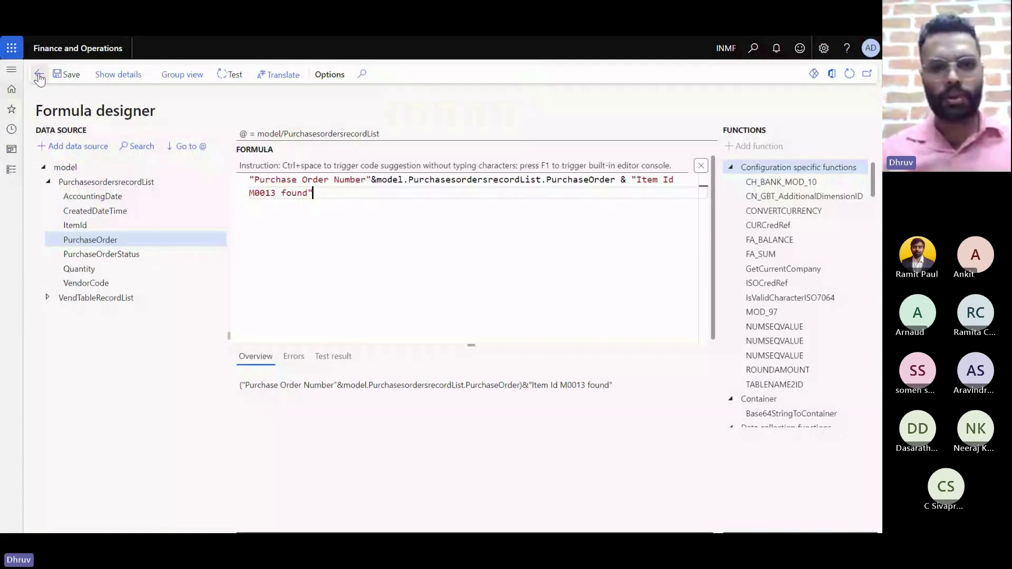
{"action": "left_click", "coordinate": [39, 75]}
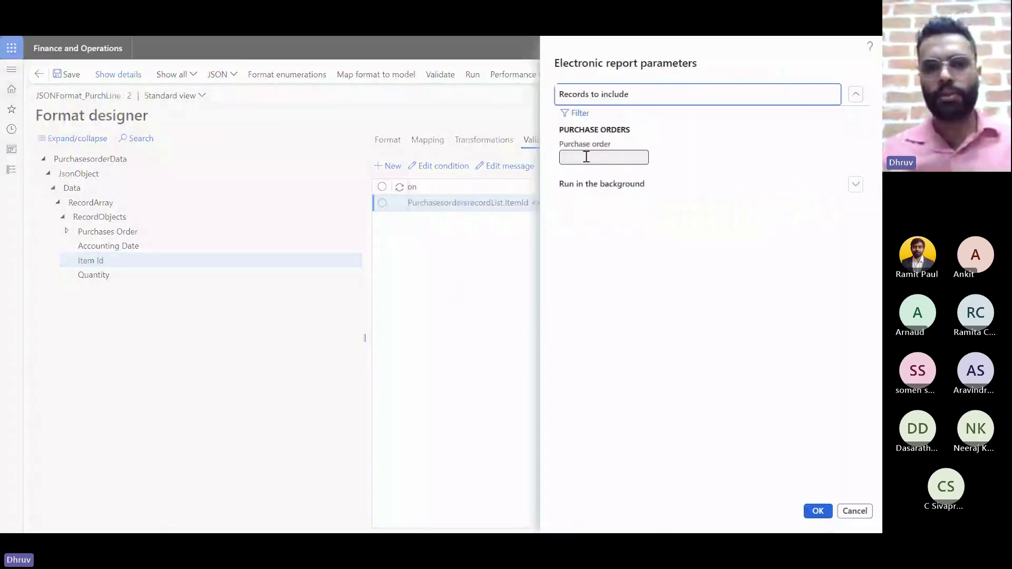
Run the format without a purchase order filter and save the generated text file to Downloads under its suggested name.
{"action": "left_click", "coordinate": [588, 184]}
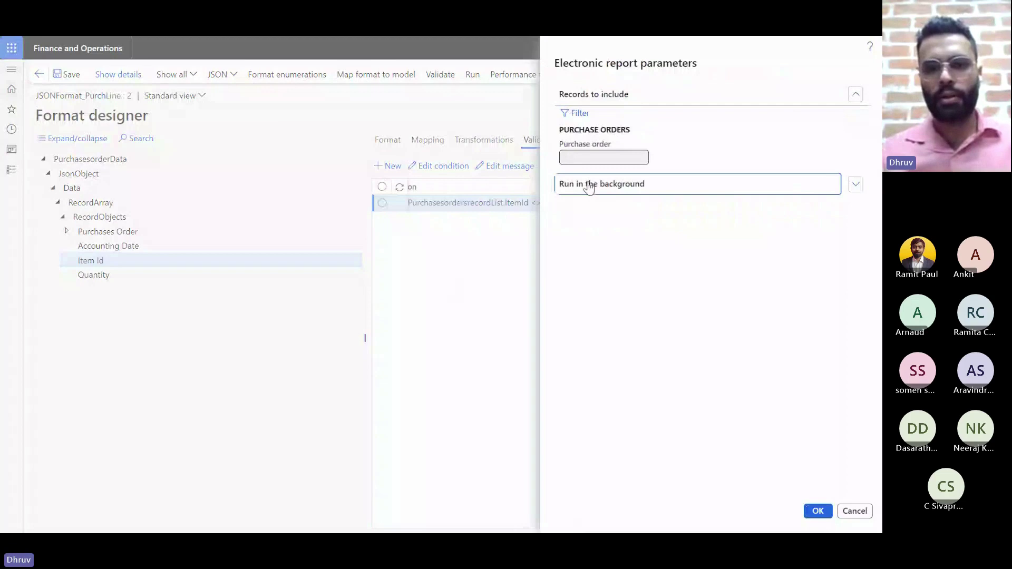
{"action": "left_click", "coordinate": [589, 184]}
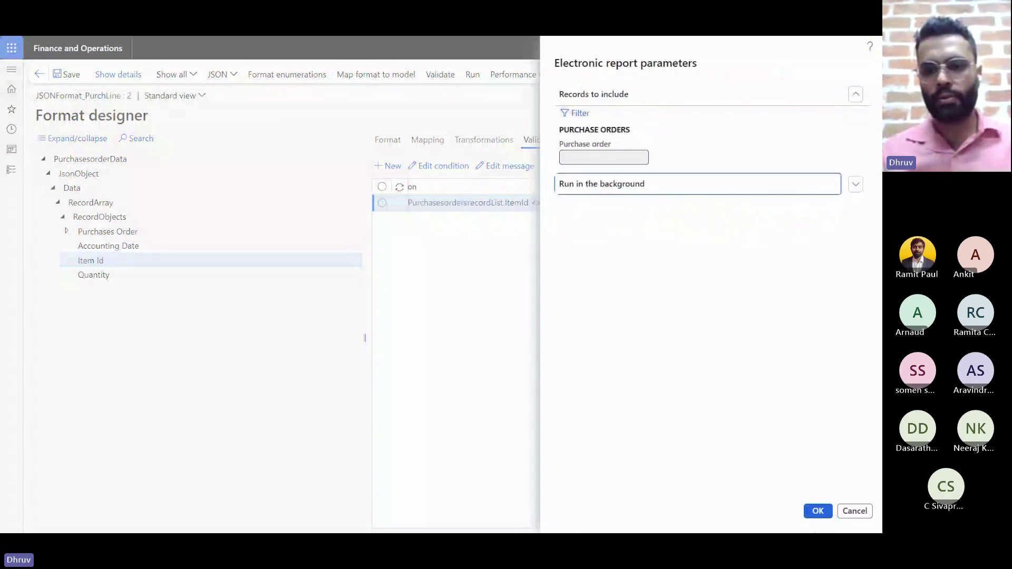
{"action": "left_click", "coordinate": [586, 417]}
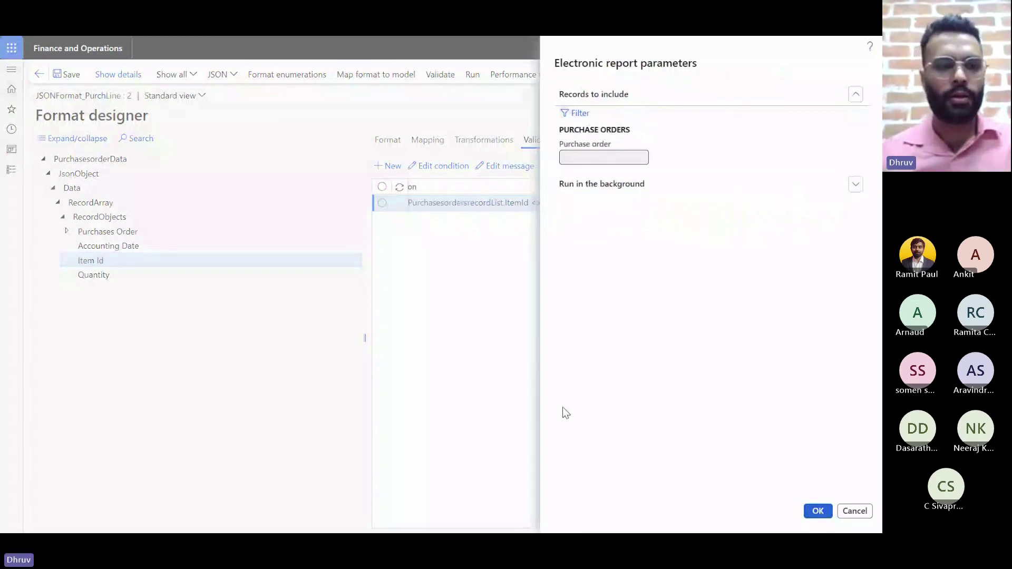
{"action": "key", "text": "Return"}
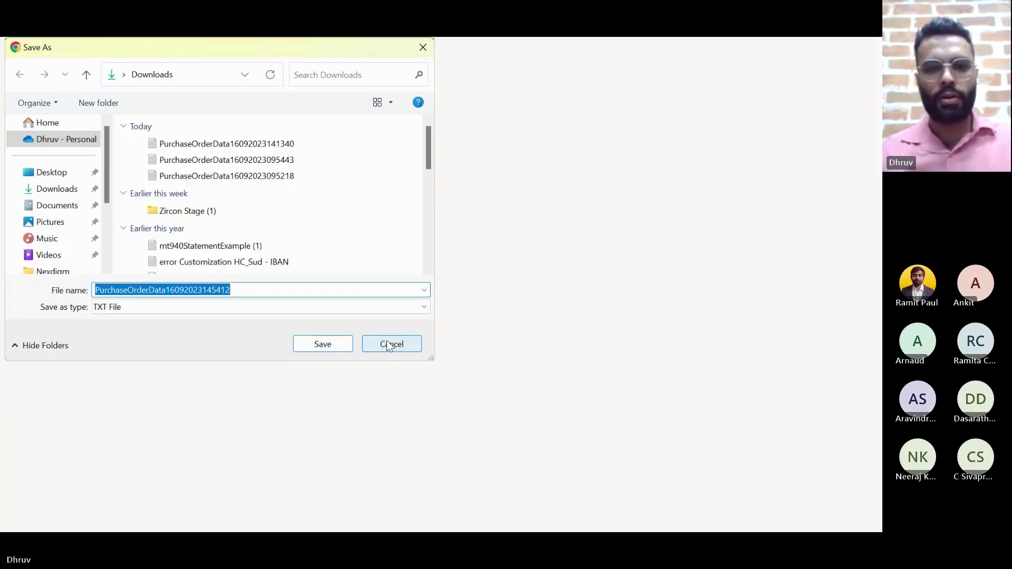
{"action": "left_click", "coordinate": [324, 345]}
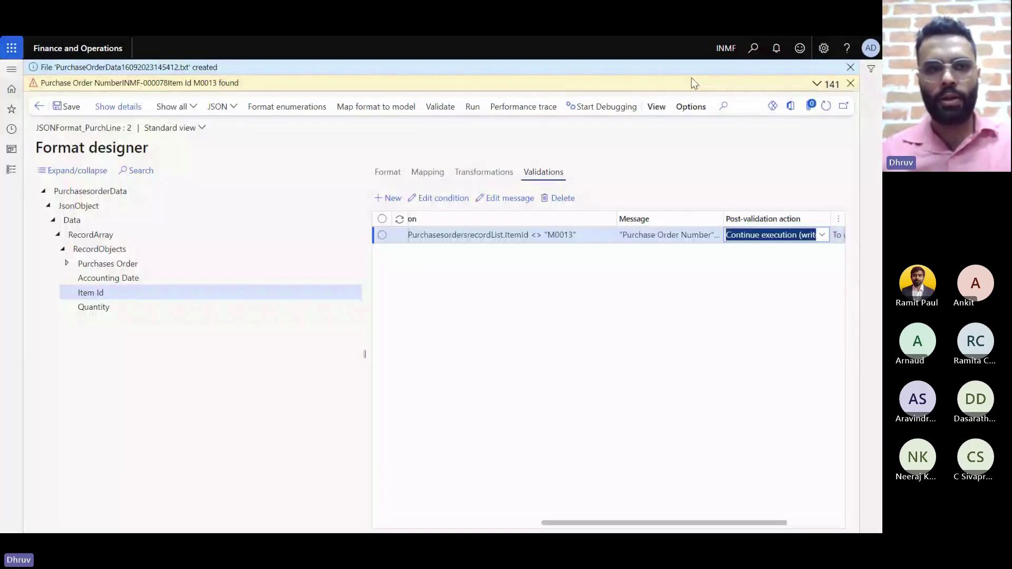
Expand the list of run warnings to read the Item Id message, and open the newly downloaded PurchaseOrderData16092023145412.txt.
{"action": "left_click", "coordinate": [818, 86]}
{"action": "left_click_drag", "start_coordinate": [239, 84], "coordinate": [42, 84]}
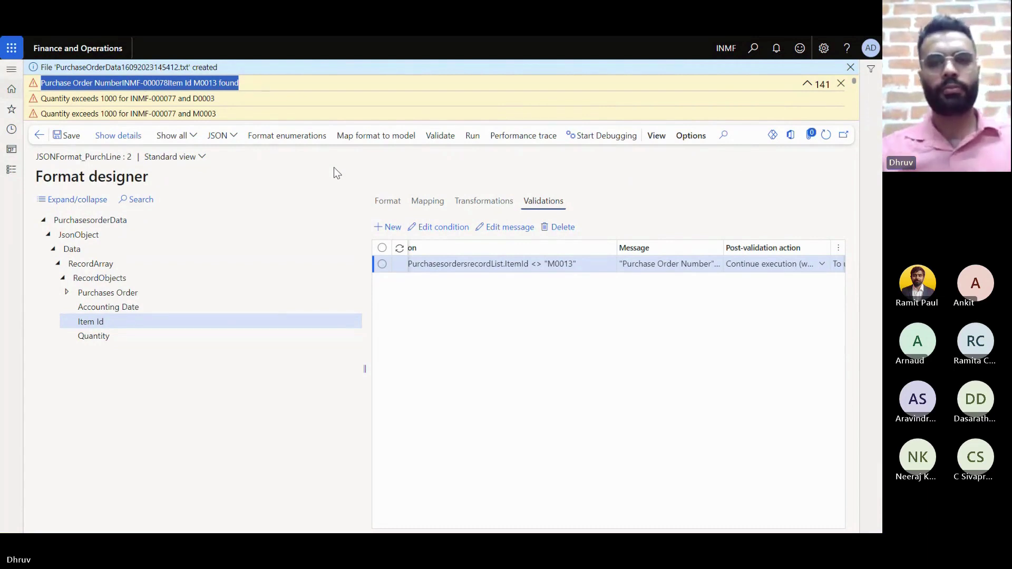
{"action": "key", "text": "ctrl+j"}
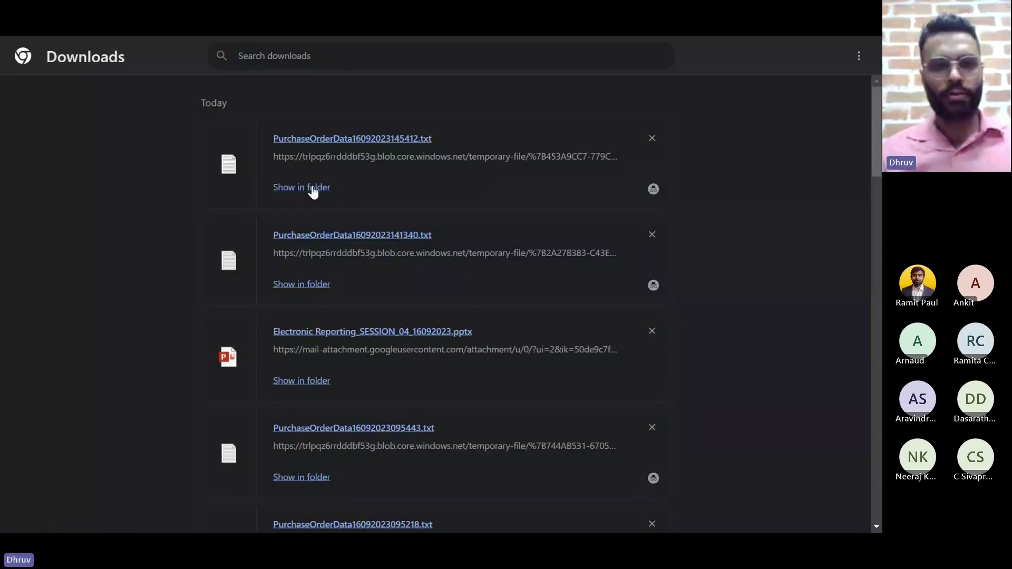
{"action": "left_click", "coordinate": [320, 139]}
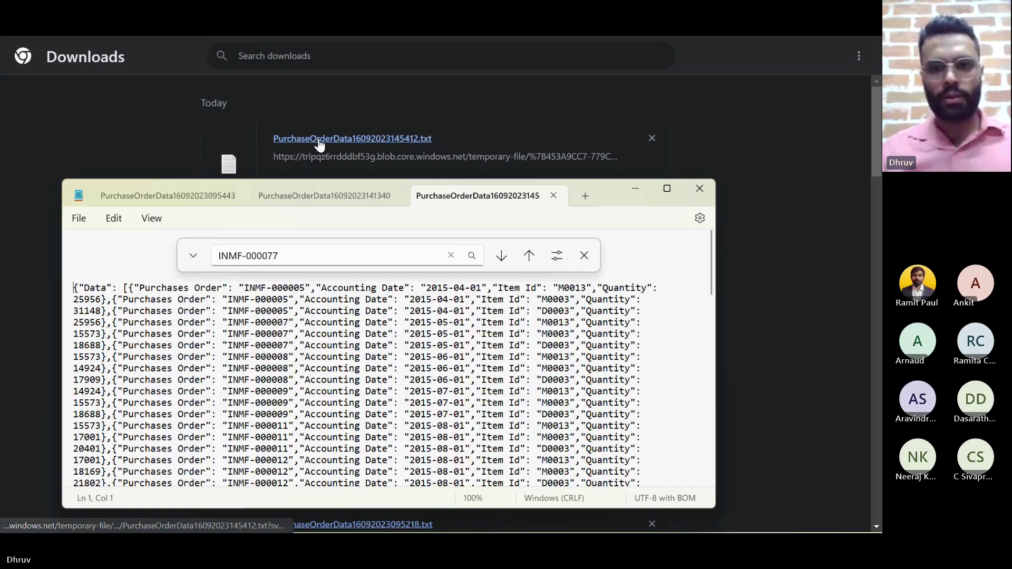
{"action": "left_click", "coordinate": [668, 188]}
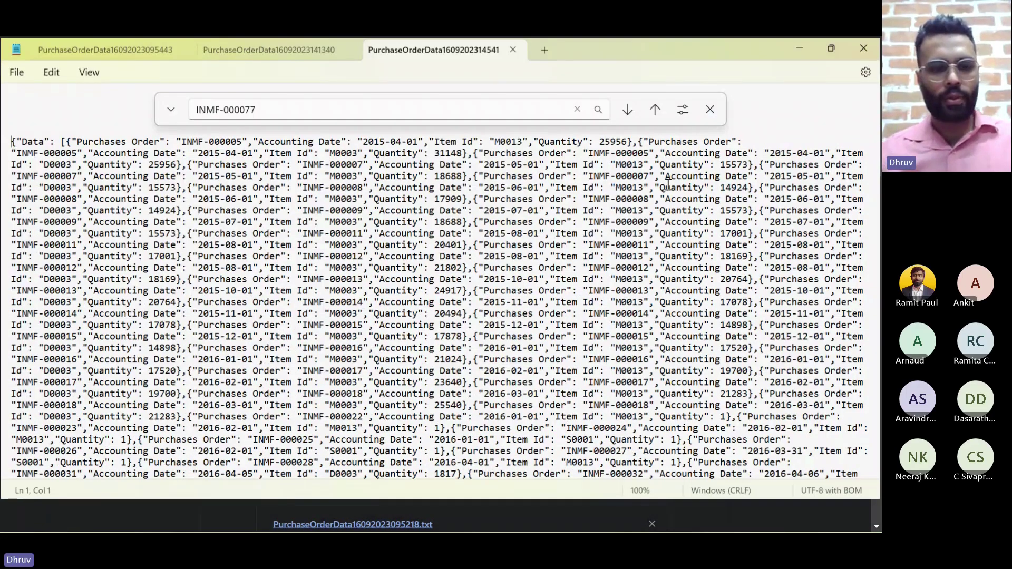
Switch back to the format designer in Chrome and copy the purchase order number from the Item Id warning.
{"action": "key", "text": "alt+Tab"}
{"action": "key", "text": "alt+Tab"}
{"action": "key", "text": "alt+Tab"}
{"action": "key", "text": "alt+Tab"}
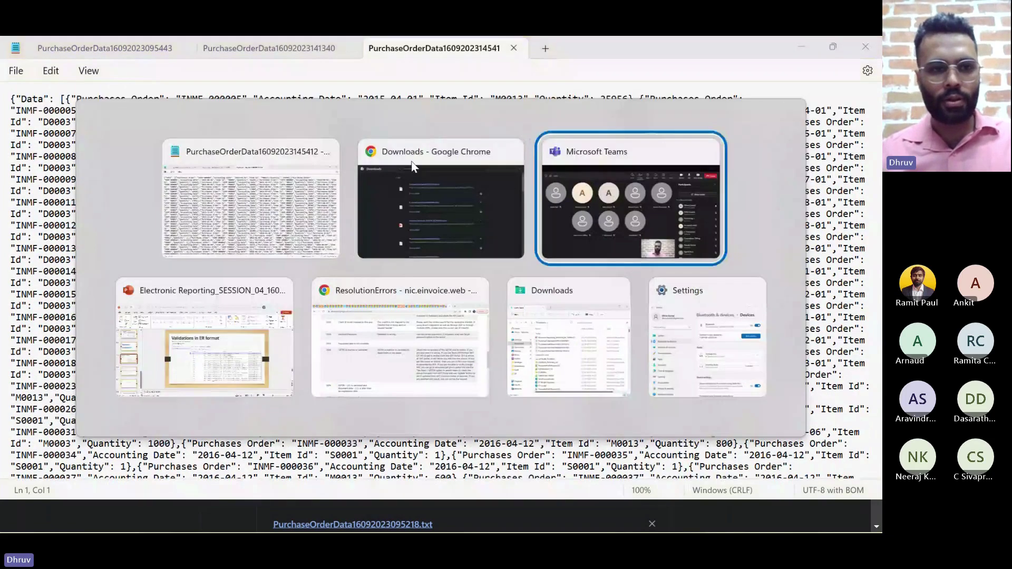
{"action": "key", "text": "alt+Tab"}
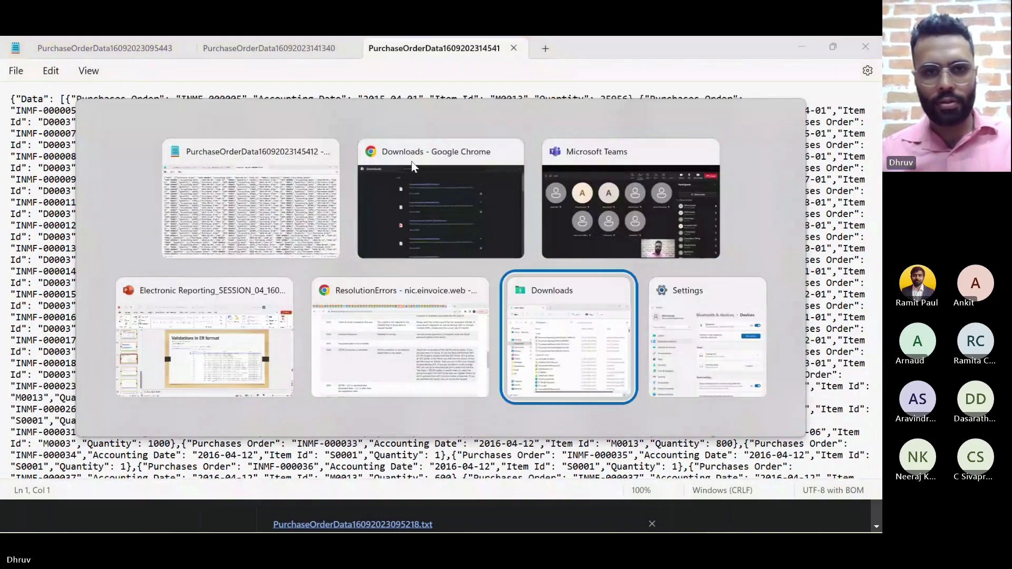
{"action": "left_click", "coordinate": [412, 163]}
{"action": "key", "text": "ctrl+Tab"}
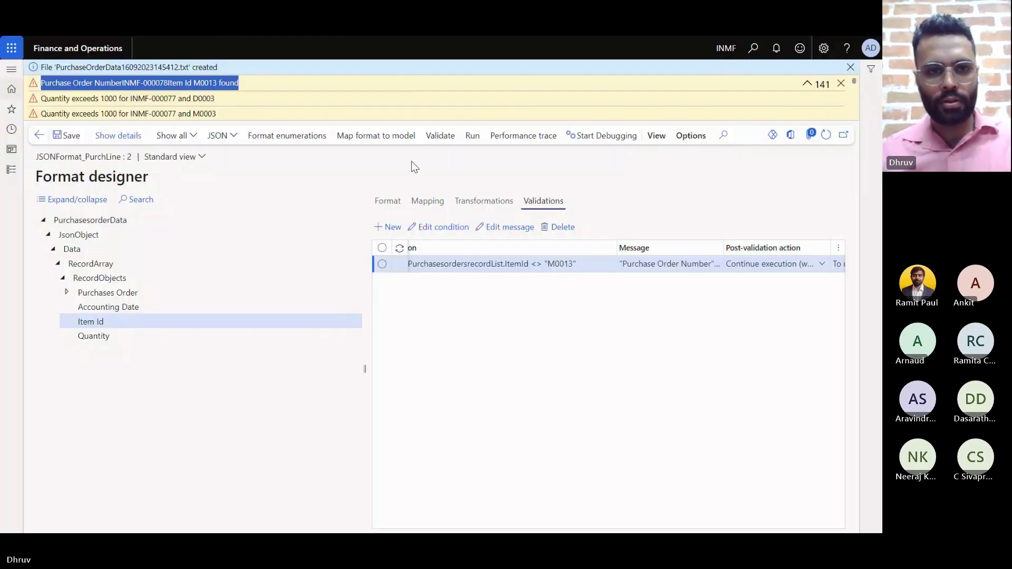
{"action": "left_click", "coordinate": [158, 112]}
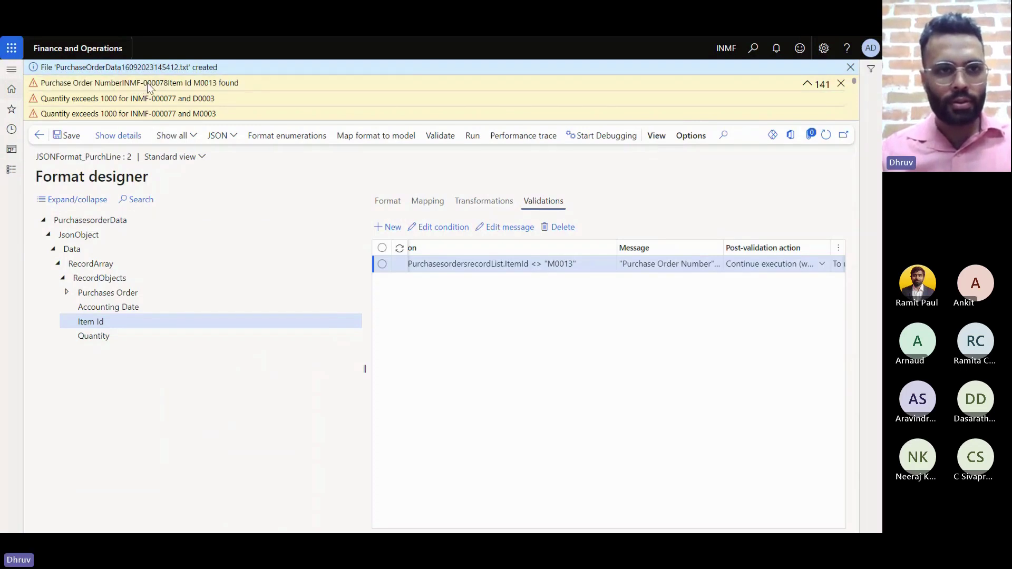
{"action": "left_click_drag", "start_coordinate": [144, 84], "coordinate": [164, 85]}
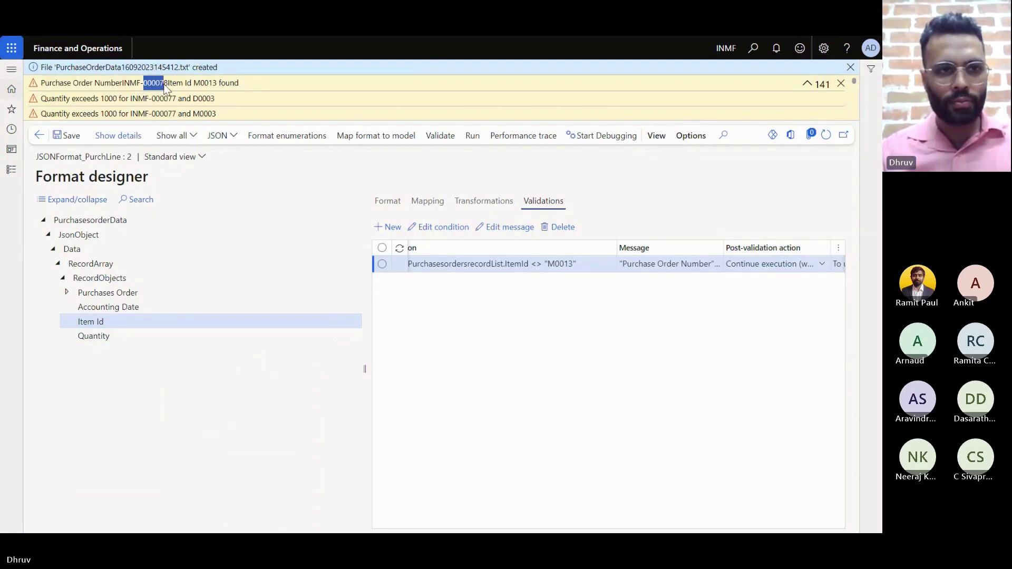
{"action": "left_click", "coordinate": [121, 84]}
{"action": "left_click_drag", "start_coordinate": [121, 84], "coordinate": [166, 86]}
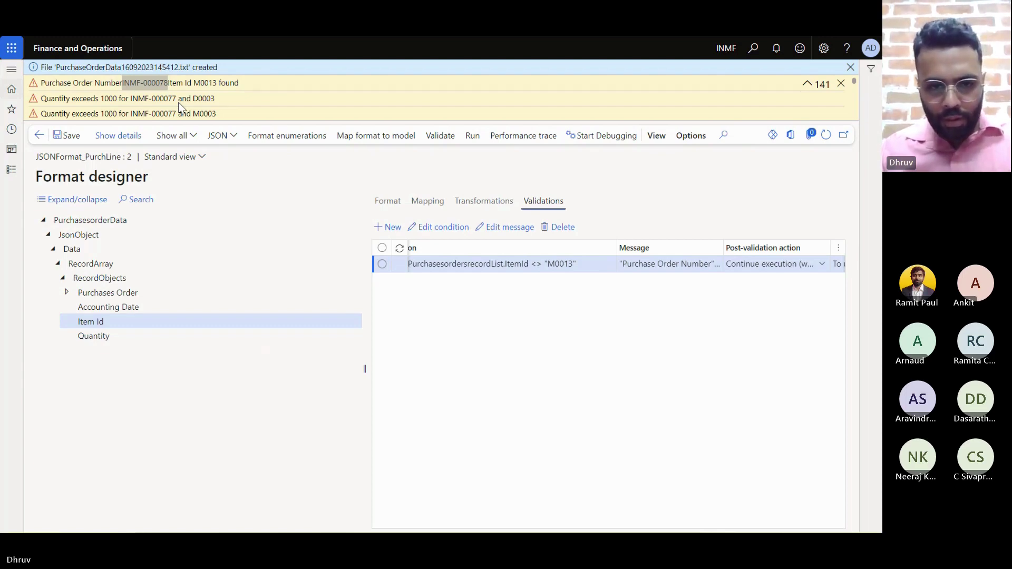
Search the generated text file in Notepad for the copied purchase order number, check its Item Id, and return to the format designer.
{"action": "key", "text": "alt+Tab"}
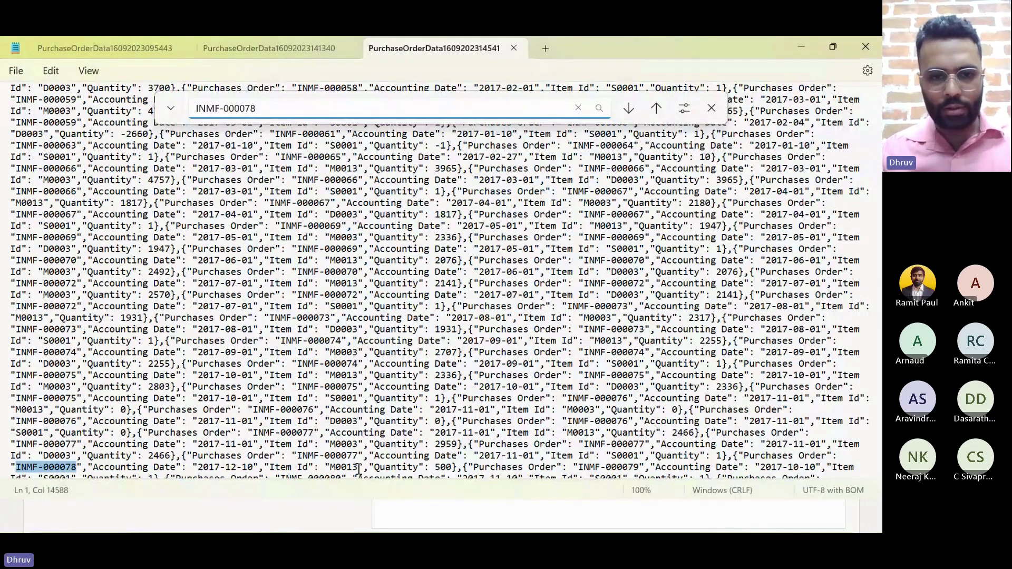
{"action": "double_click", "coordinate": [332, 466]}
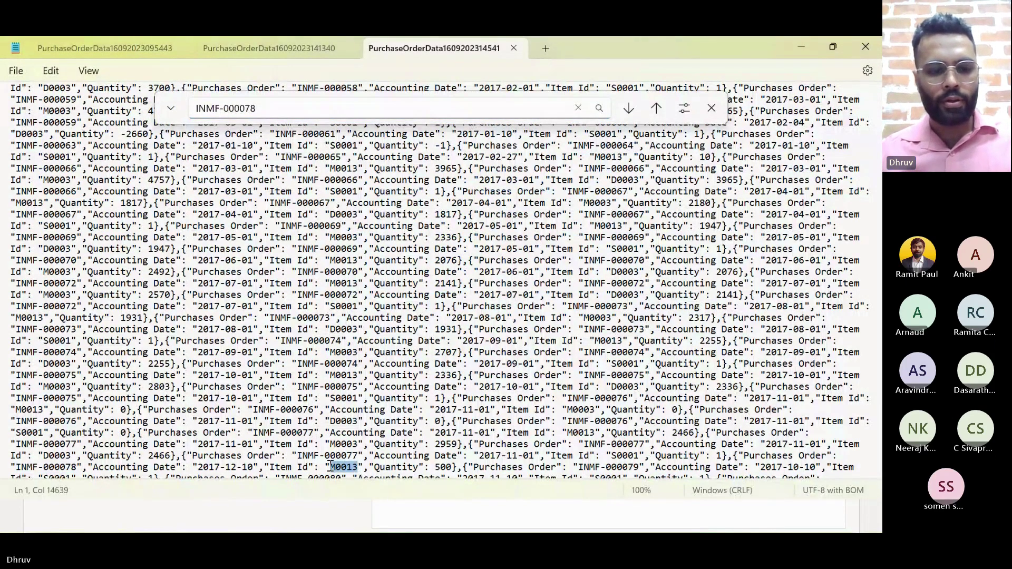
{"action": "key", "text": "alt+Tab"}
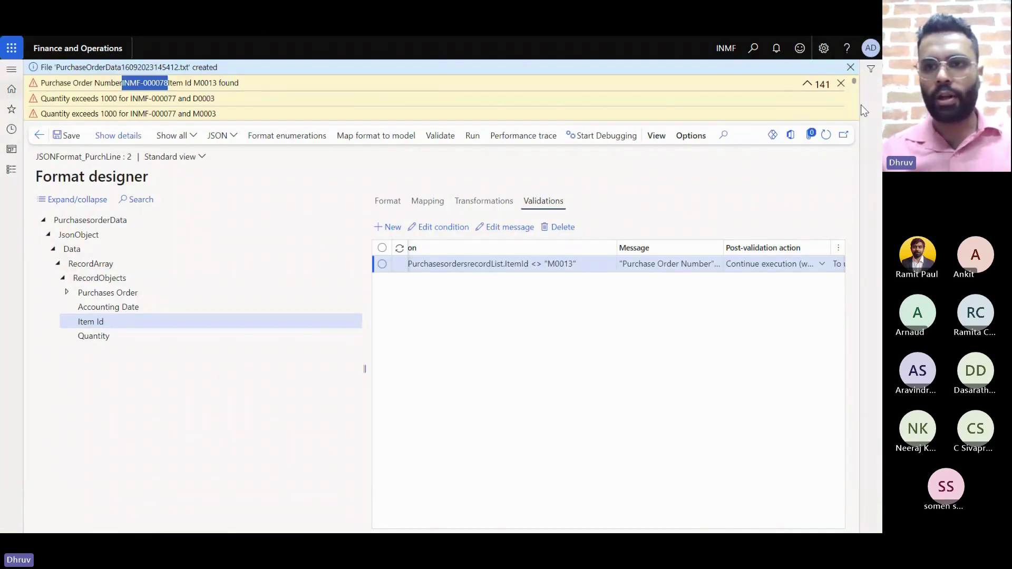
Dismiss the warnings and set the post-validation action of the Item Id validation to Stop execution (raise an error).
{"action": "left_click", "coordinate": [841, 84]}
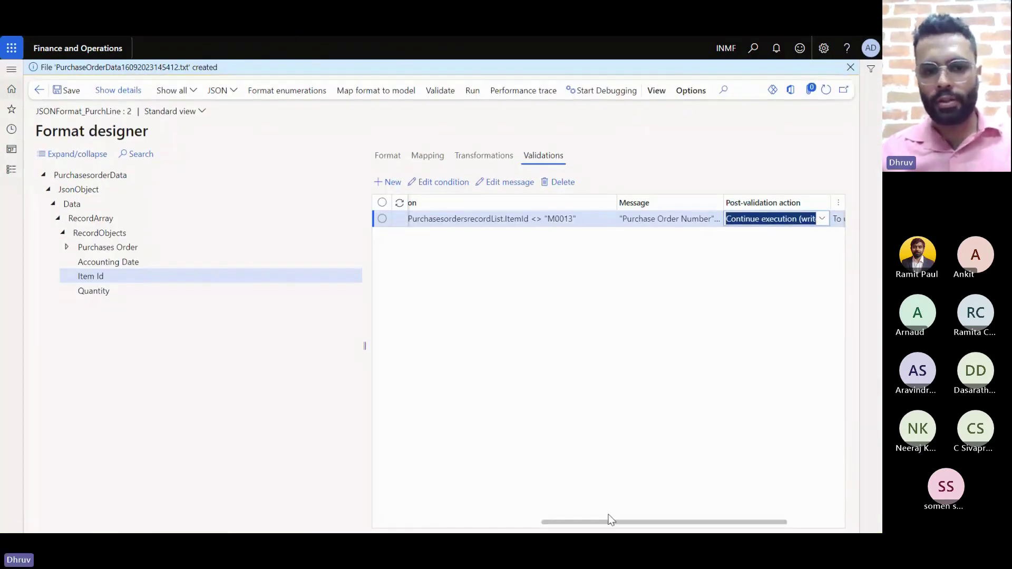
{"action": "left_click_drag", "start_coordinate": [610, 520], "coordinate": [684, 527]}
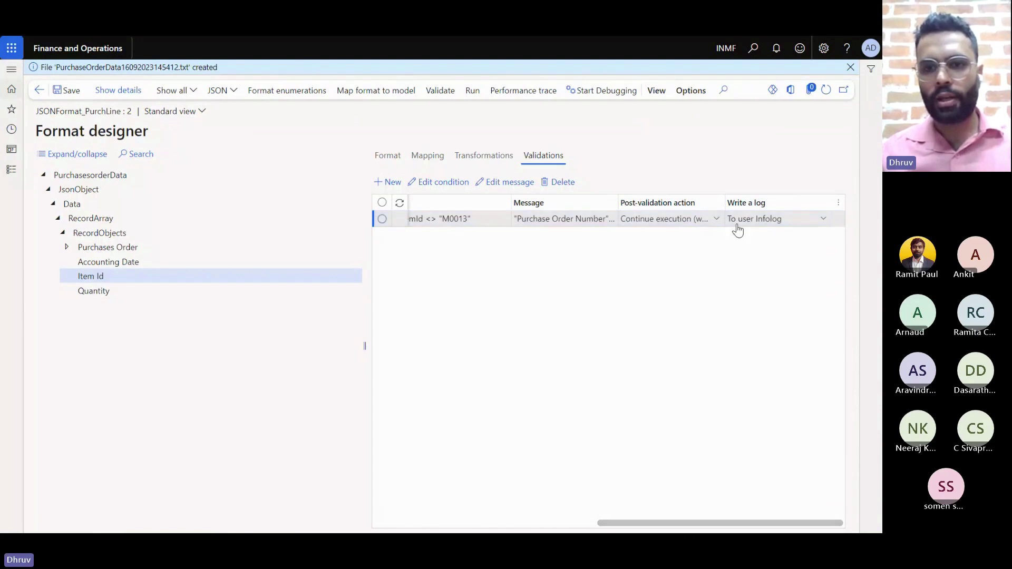
{"action": "left_click", "coordinate": [715, 219]}
{"action": "left_click", "coordinate": [612, 238]}
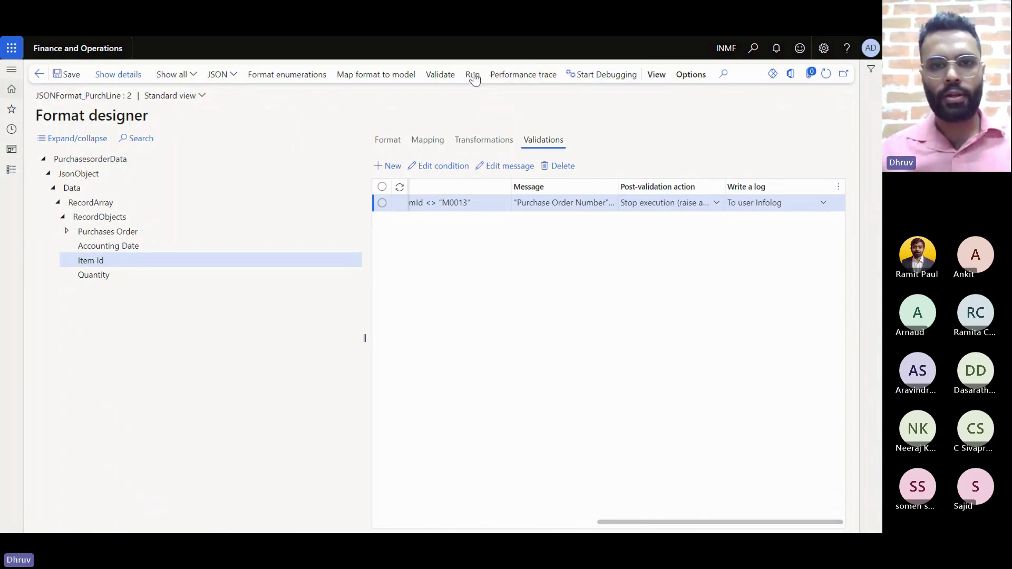
Run the format again with the default parameters and examine the expanded validation error messages.
{"action": "left_click", "coordinate": [473, 75]}
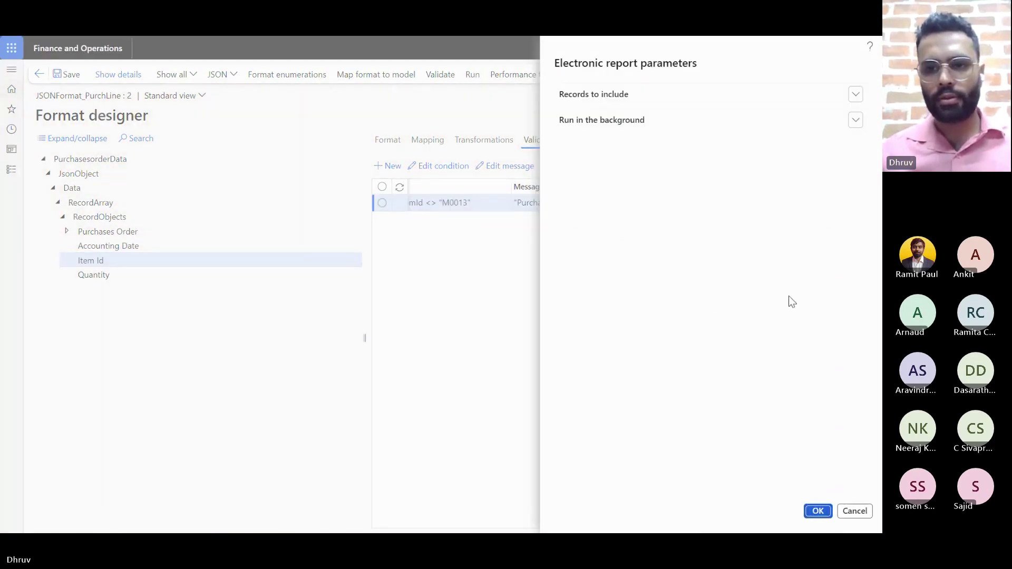
{"action": "left_click", "coordinate": [818, 511]}
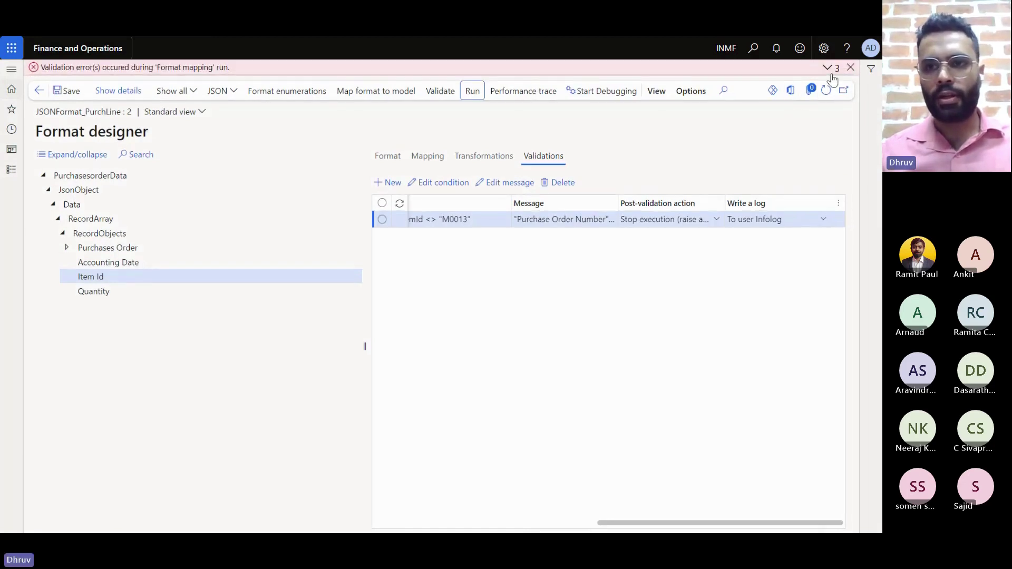
{"action": "left_click", "coordinate": [828, 70]}
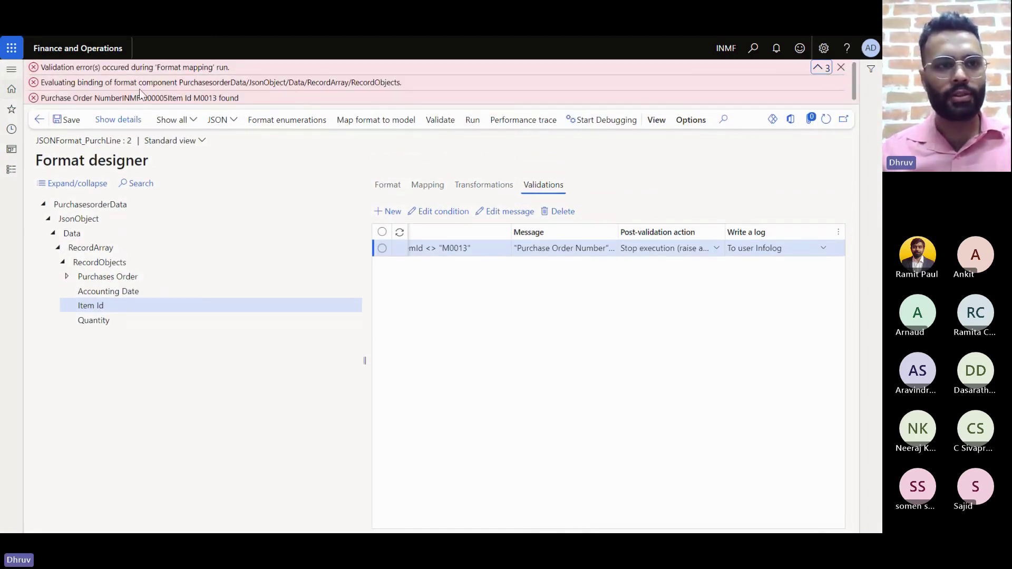
{"action": "left_click_drag", "start_coordinate": [246, 101], "coordinate": [123, 102]}
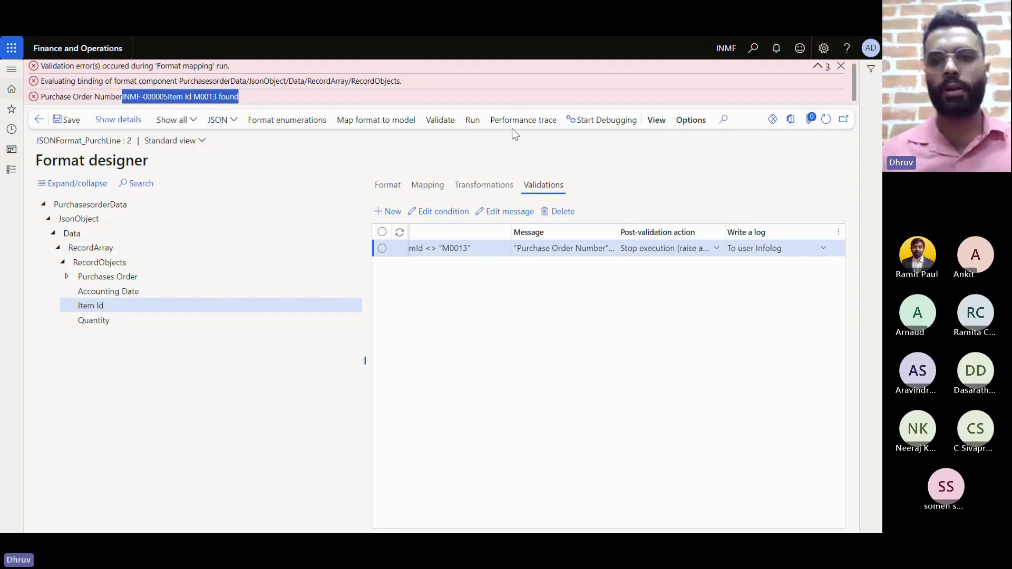
Set the Item Id validation's post-validation action to Continue execution (raise an error) stopping finally and dismiss the earlier error messages.
{"action": "left_click", "coordinate": [715, 249]}
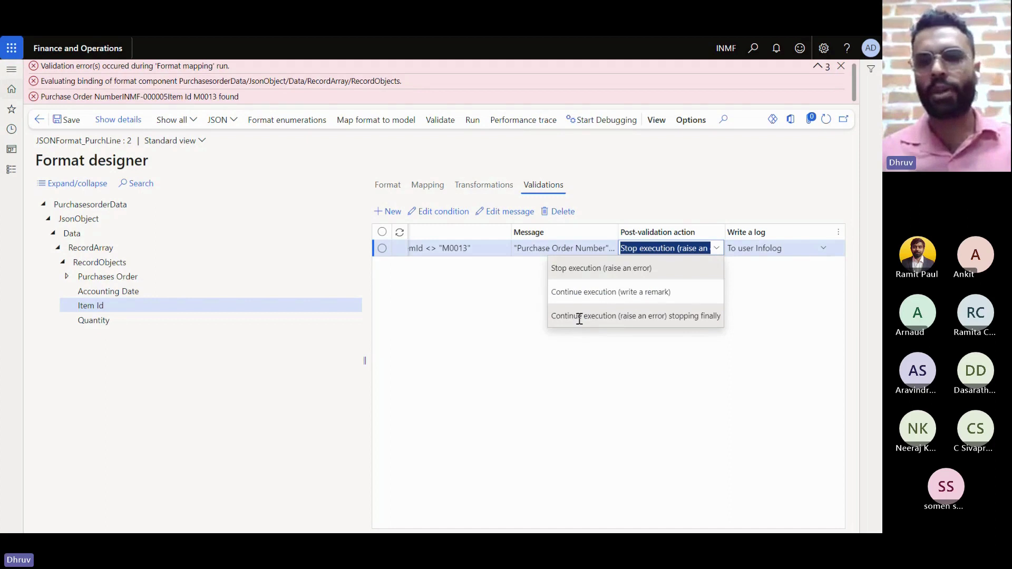
{"action": "left_click", "coordinate": [579, 316]}
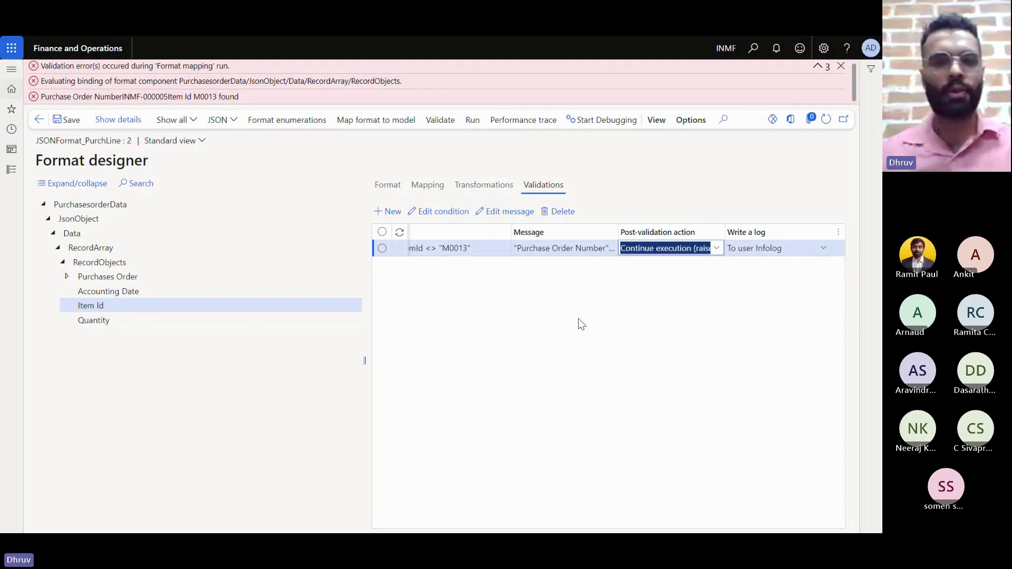
{"action": "left_click", "coordinate": [840, 67]}
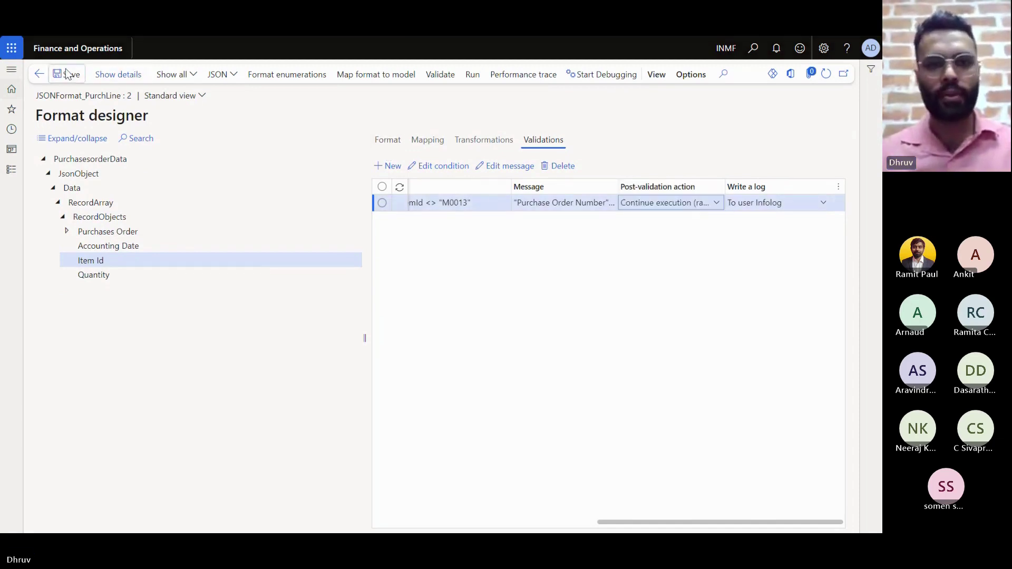
Run the format again with the default parameters, examine the expanded list of Item Id validation errors, and dismiss the messages.
{"action": "left_click", "coordinate": [471, 78]}
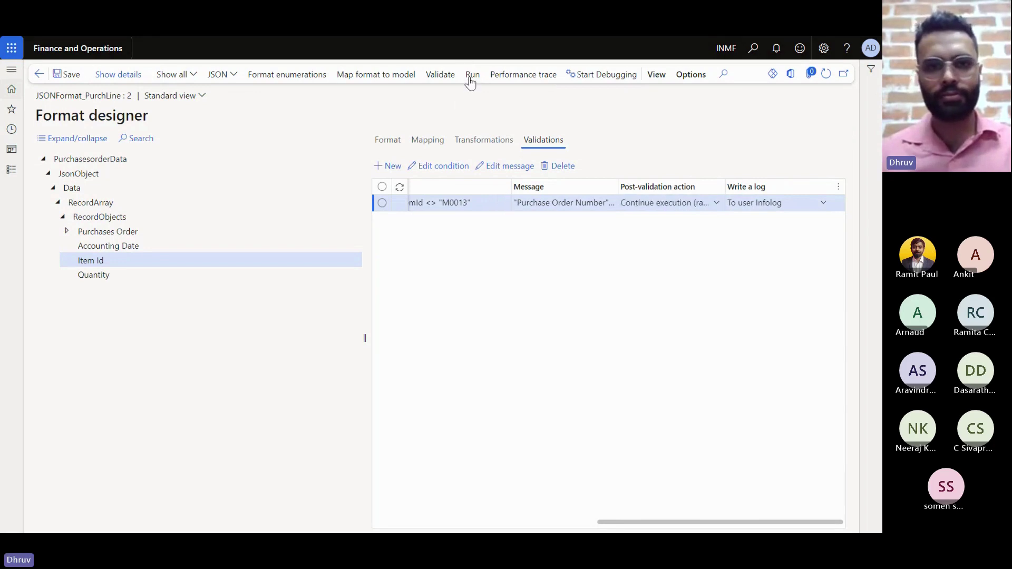
{"action": "left_click", "coordinate": [823, 517]}
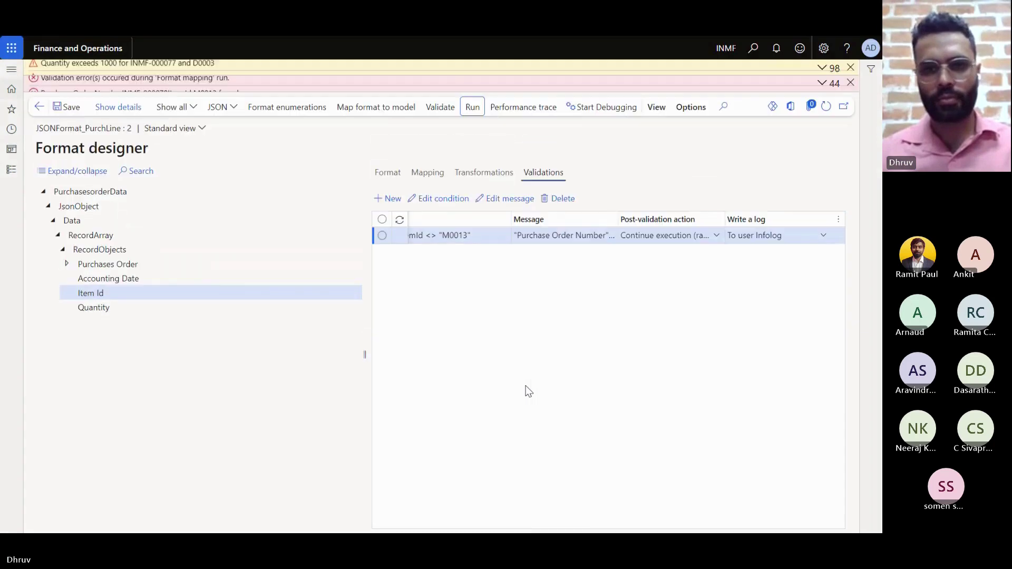
{"action": "left_click", "coordinate": [828, 89]}
{"action": "scroll", "coordinate": [294, 116], "scroll_direction": "down", "scroll_amount": 4}
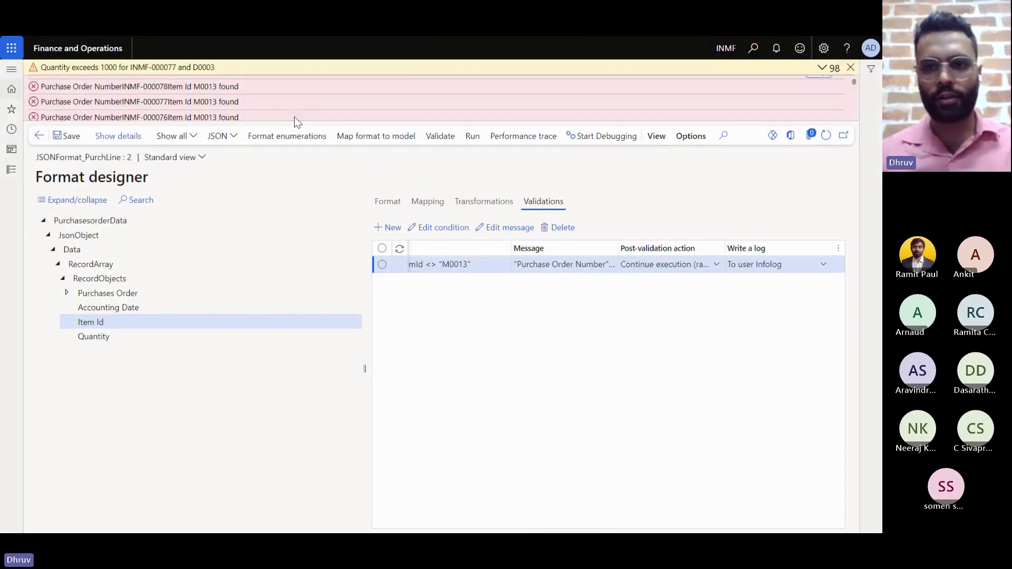
{"action": "scroll", "coordinate": [294, 119], "scroll_direction": "down", "scroll_amount": 6}
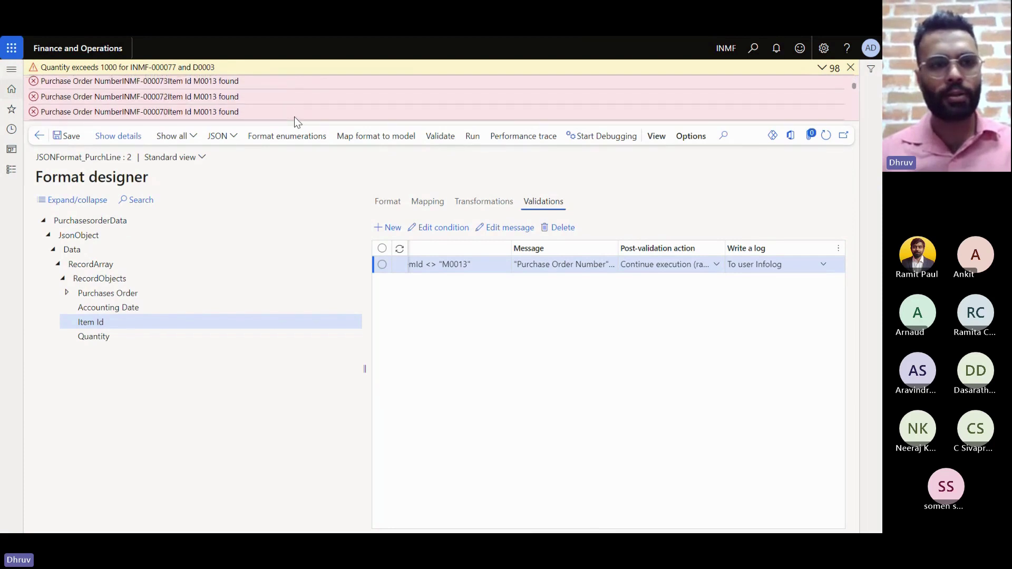
{"action": "scroll", "coordinate": [294, 117], "scroll_direction": "down", "scroll_amount": 6}
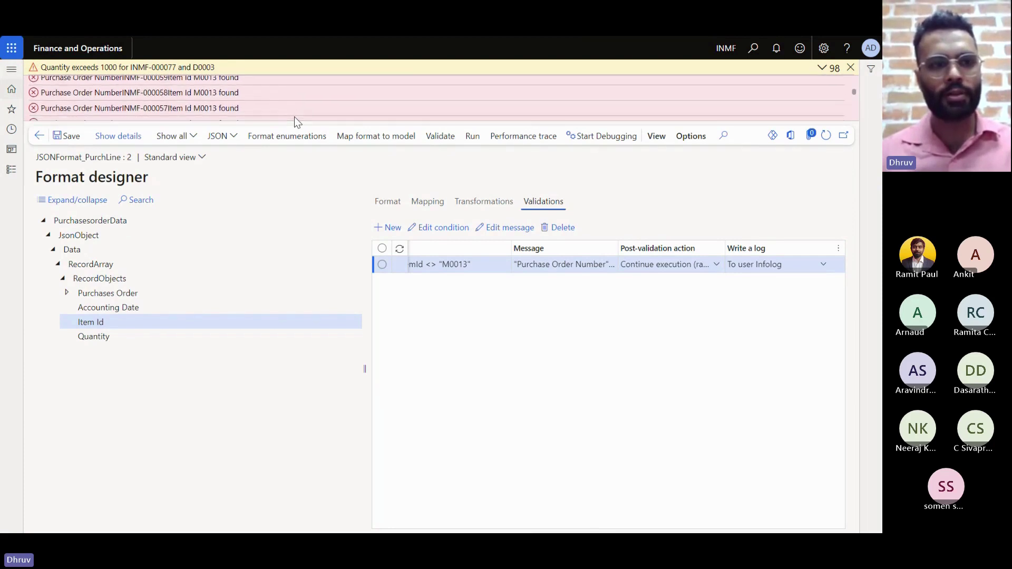
{"action": "scroll", "coordinate": [294, 116], "scroll_direction": "down", "scroll_amount": 6}
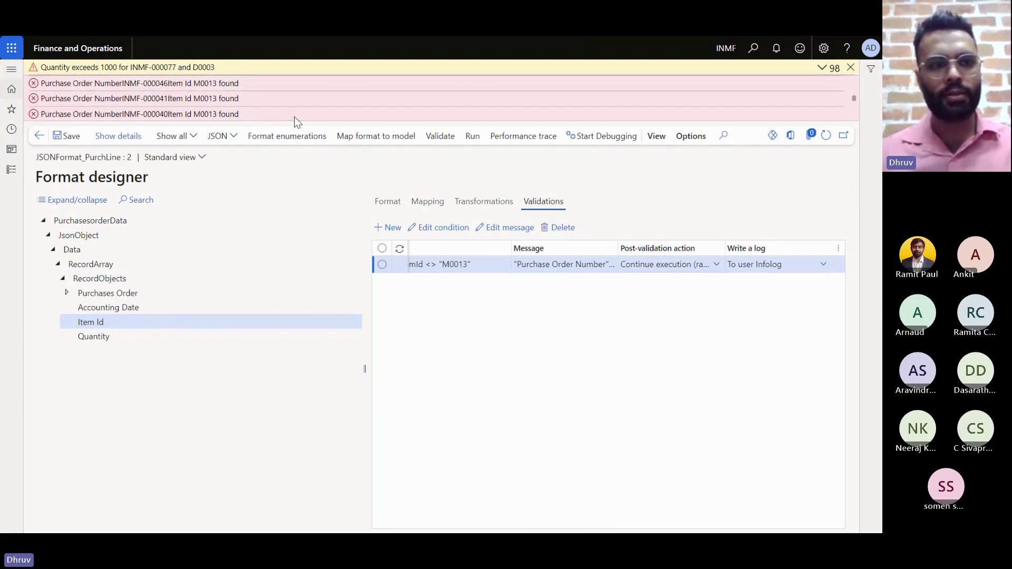
{"action": "scroll", "coordinate": [294, 118], "scroll_direction": "down", "scroll_amount": 6}
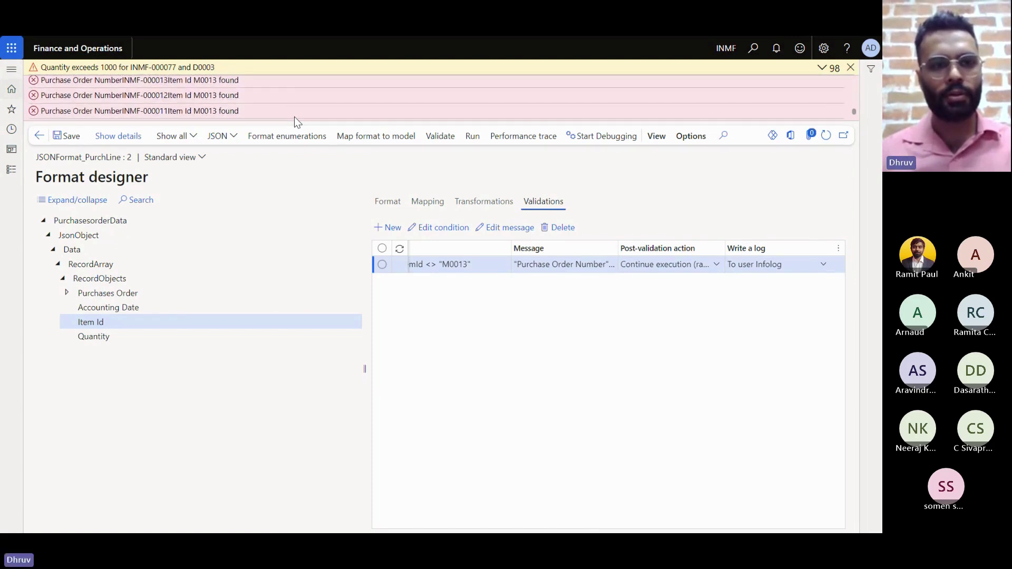
{"action": "scroll", "coordinate": [294, 116], "scroll_direction": "up", "scroll_amount": 2}
{"action": "scroll", "coordinate": [294, 116], "scroll_direction": "up", "scroll_amount": 15}
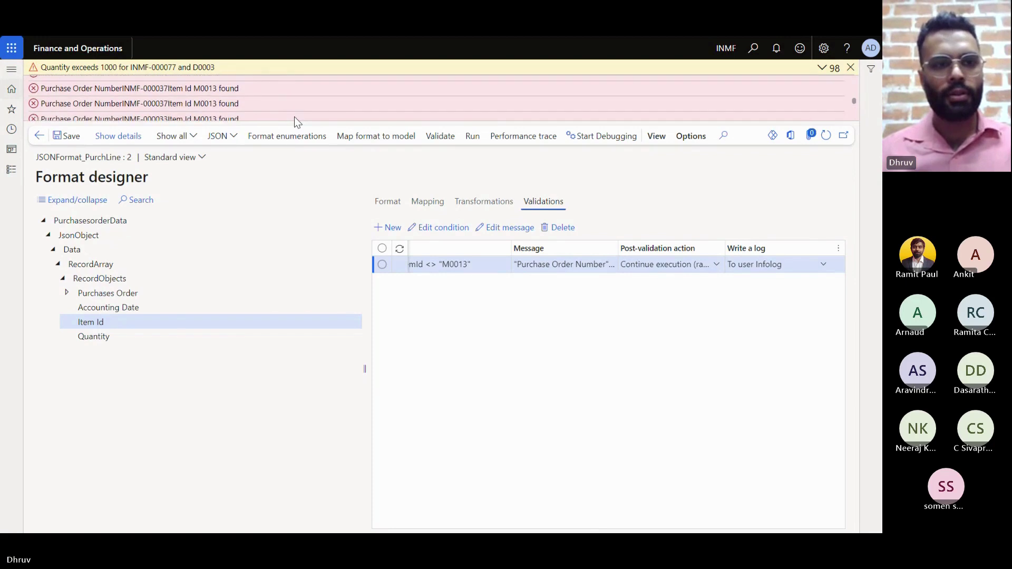
{"action": "left_click", "coordinate": [850, 67]}
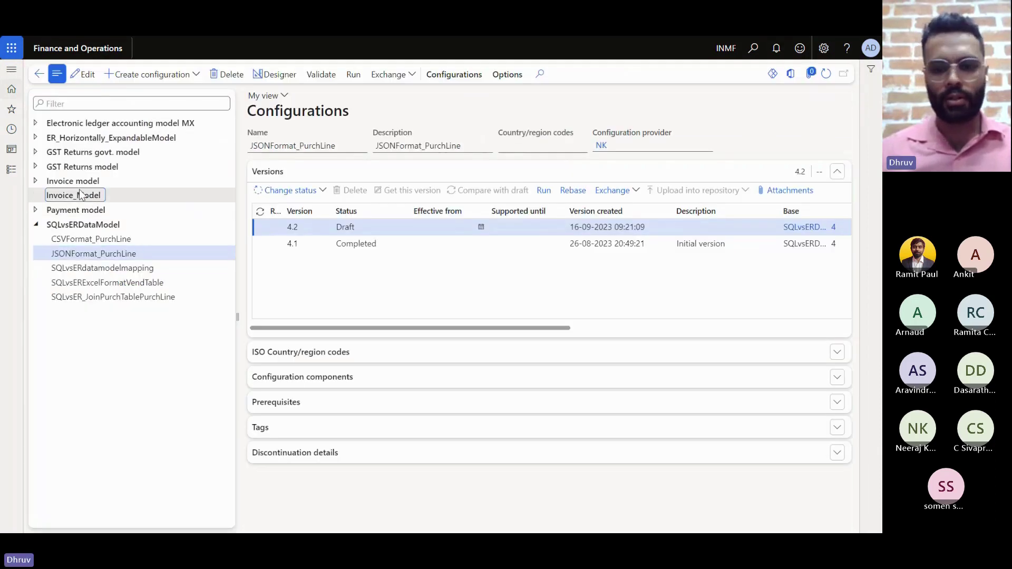
In the configurations tree, collapse SQLvsERDataModel and select GST Invoice format (IN) under Invoice model.
{"action": "left_click", "coordinate": [79, 191]}
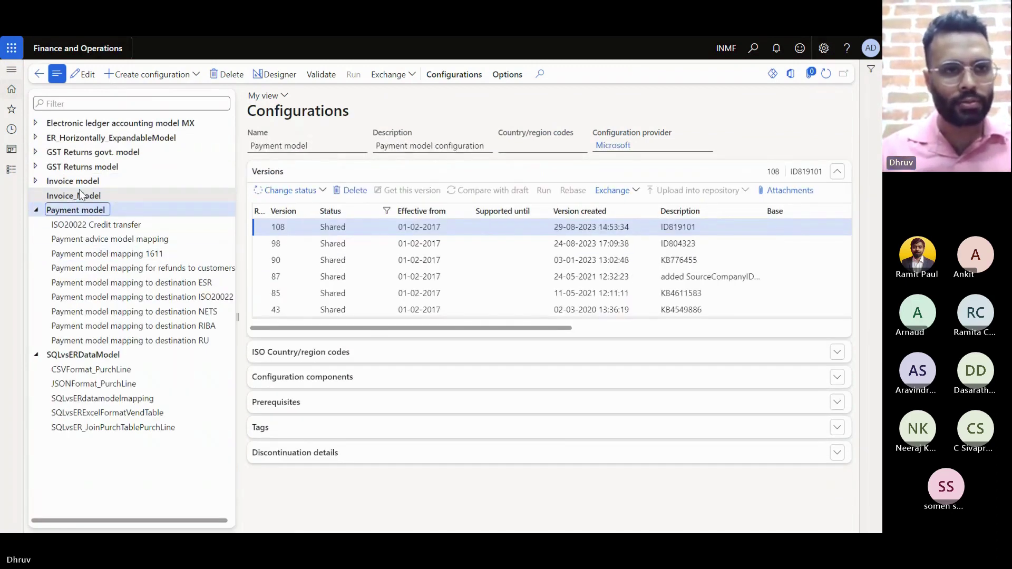
{"action": "left_click", "coordinate": [47, 225]}
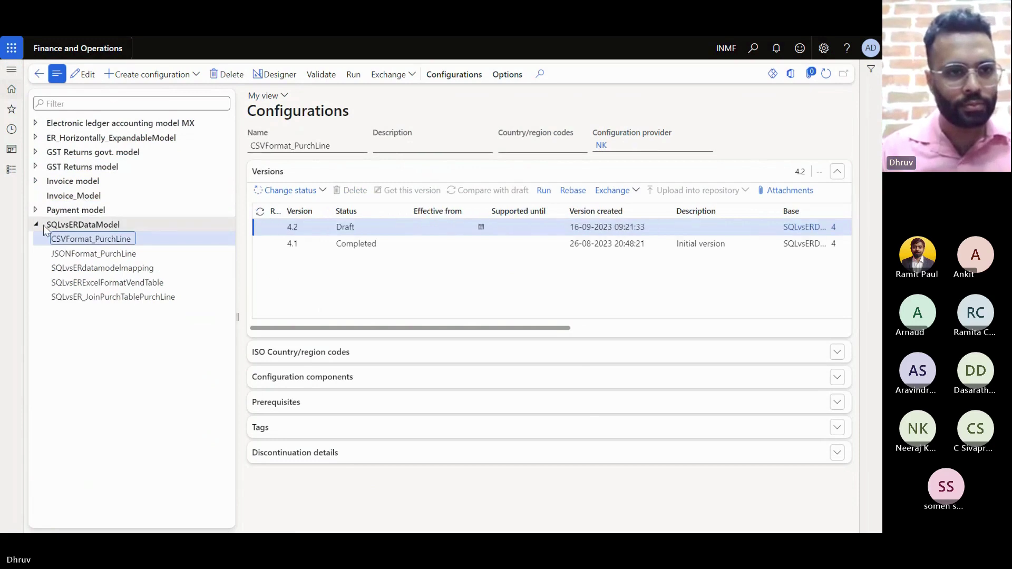
{"action": "left_click", "coordinate": [37, 223]}
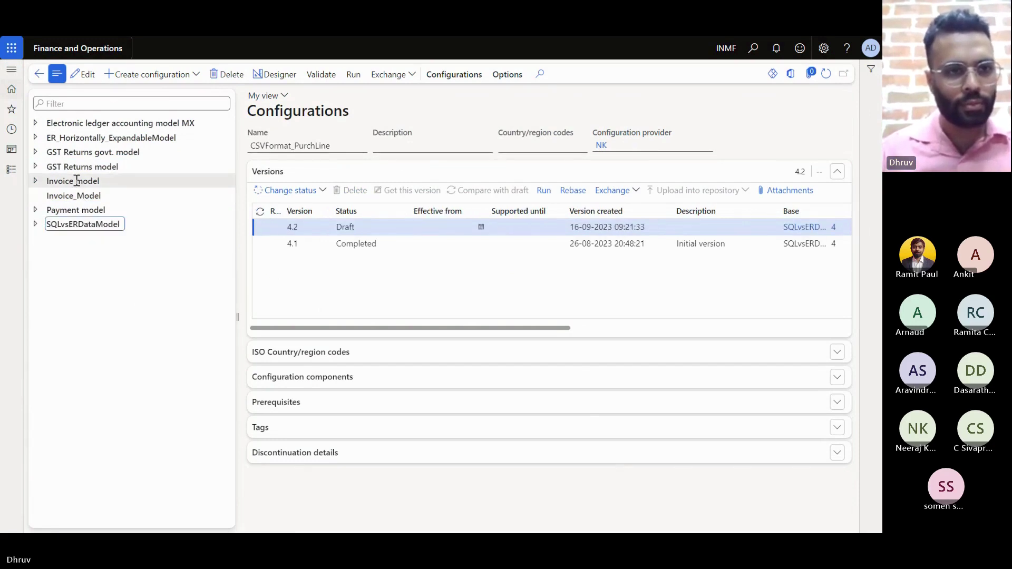
{"action": "left_click", "coordinate": [77, 181]}
{"action": "key", "text": "Right"}
{"action": "key", "text": "Down"}
{"action": "key", "text": "Down"}
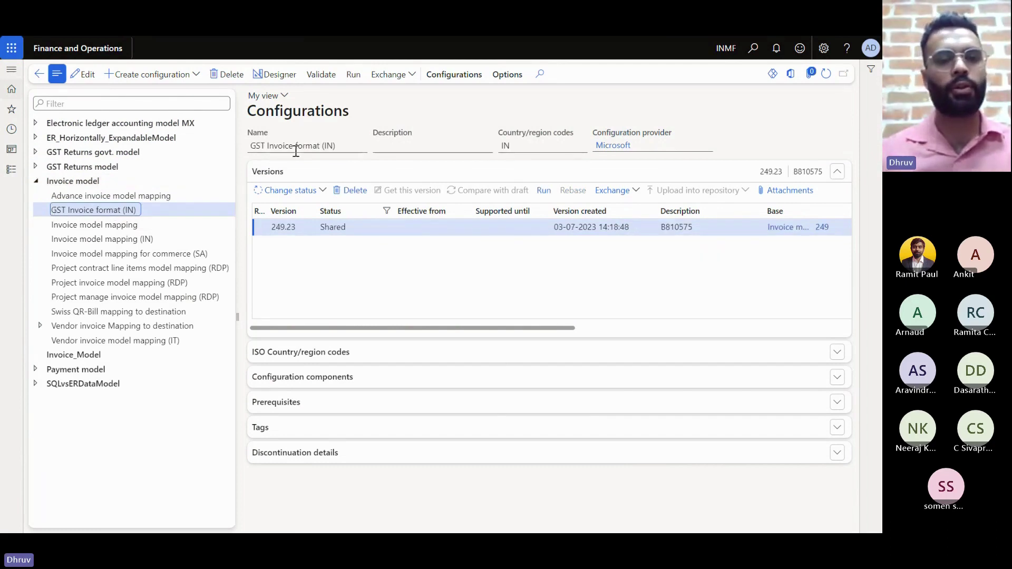
Open GST Invoice format (IN) in the format designer and review the conditions, messages and post-validation actions of its validations.
{"action": "left_click", "coordinate": [370, 246]}
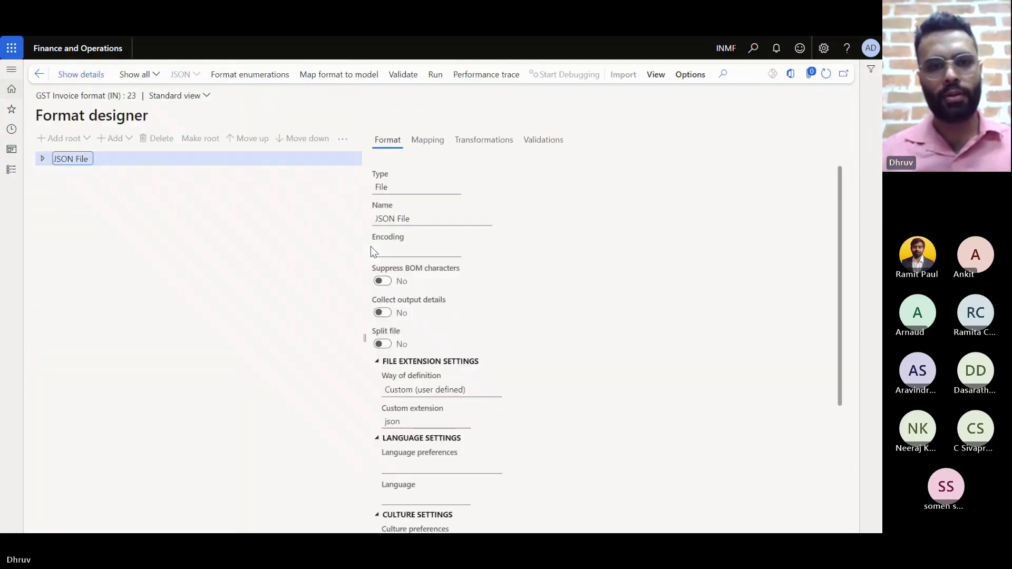
{"action": "left_click", "coordinate": [543, 147]}
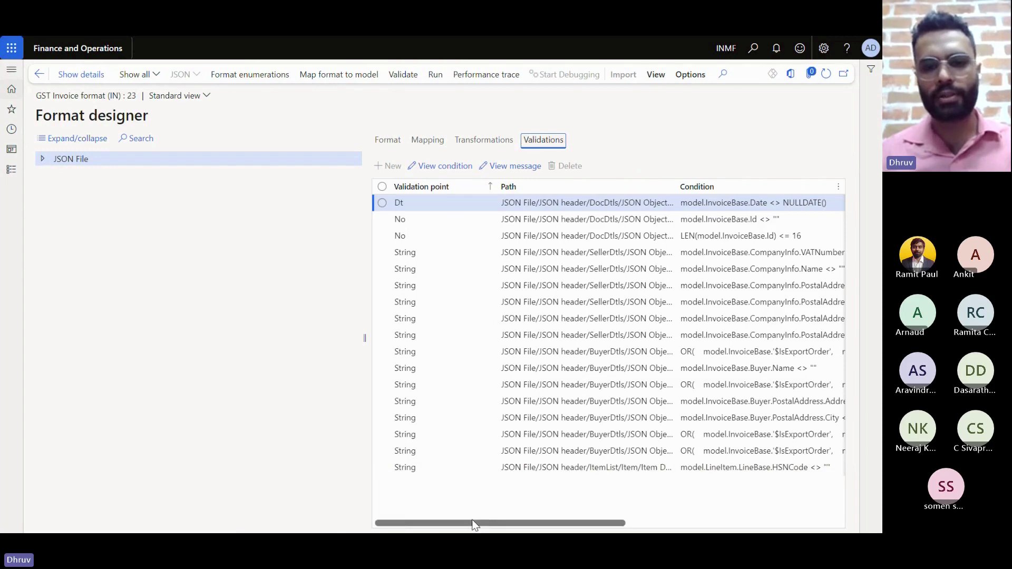
{"action": "mouse_move", "coordinate": [472, 520]}
{"action": "left_mouse_down"}
{"action": "mouse_move", "coordinate": [678, 533]}
{"action": "mouse_move", "coordinate": [467, 522]}
{"action": "left_mouse_up"}
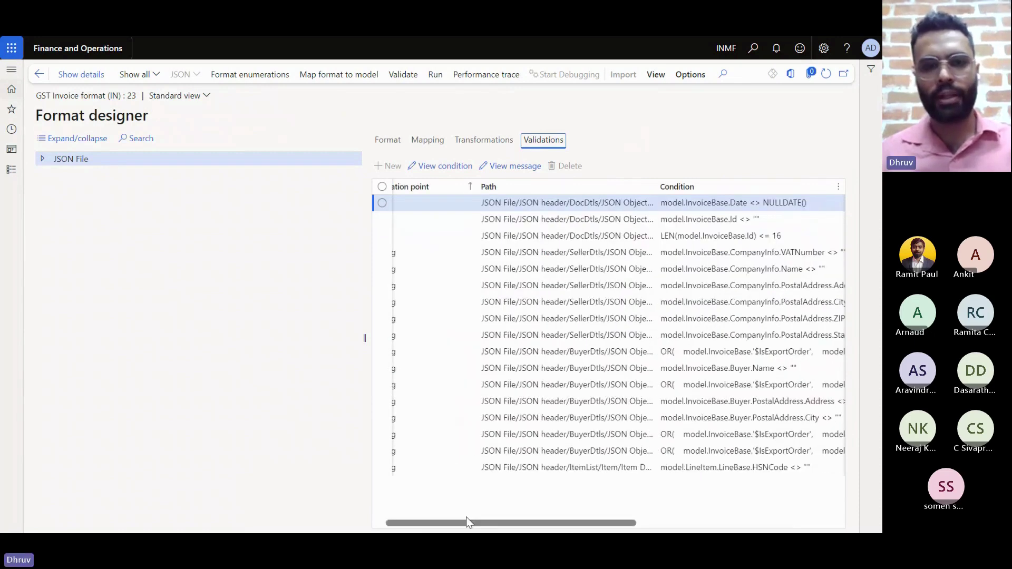
{"action": "left_click_drag", "start_coordinate": [465, 522], "coordinate": [456, 521]}
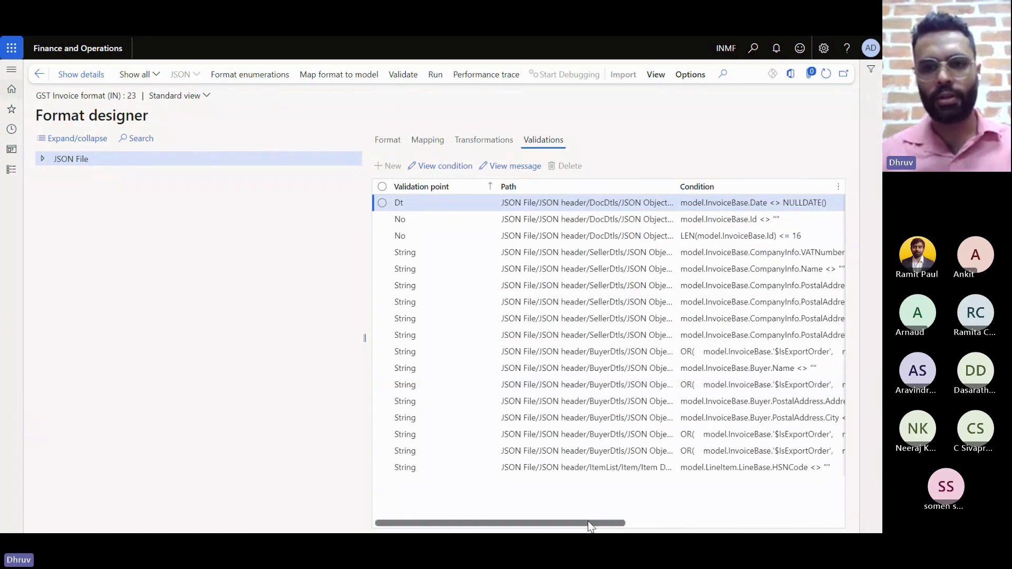
{"action": "left_click_drag", "start_coordinate": [586, 522], "coordinate": [677, 524]}
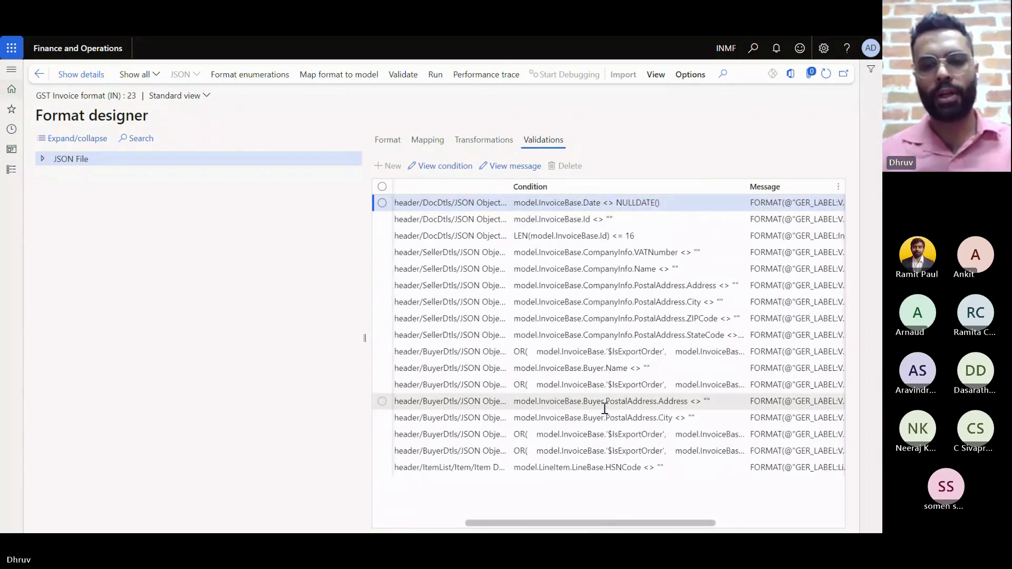
{"action": "left_click_drag", "start_coordinate": [609, 525], "coordinate": [722, 525]}
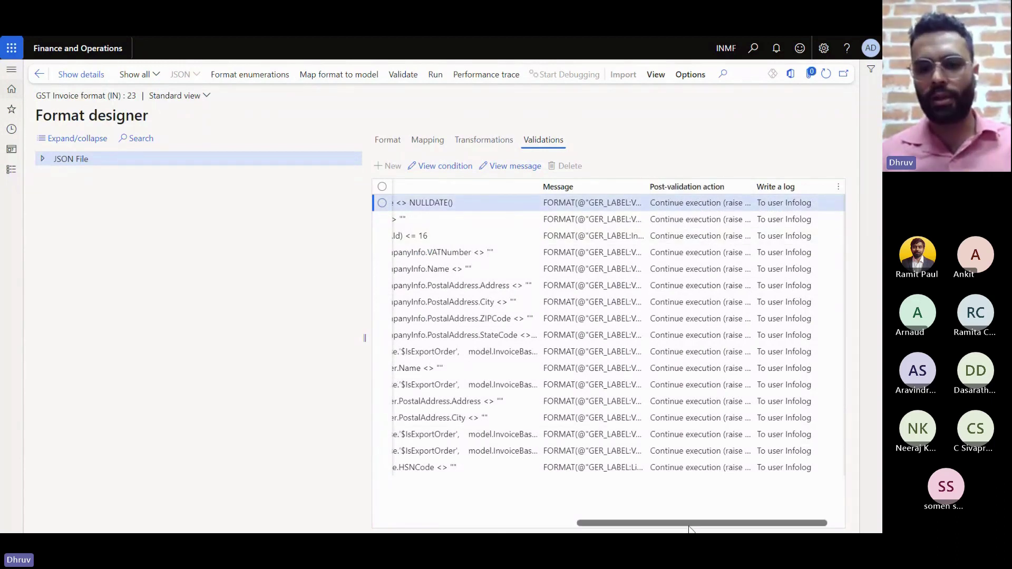
{"action": "left_click_drag", "start_coordinate": [689, 527], "coordinate": [665, 526]}
View the message formula of the Dt validation and return to the configurations list.
{"action": "left_click", "coordinate": [606, 202]}
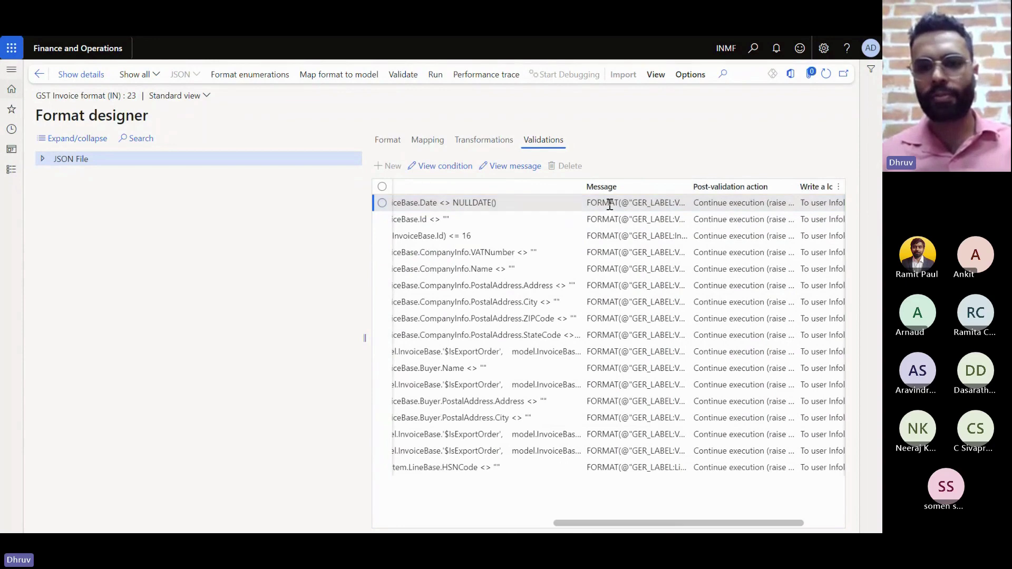
{"action": "left_click", "coordinate": [510, 170]}
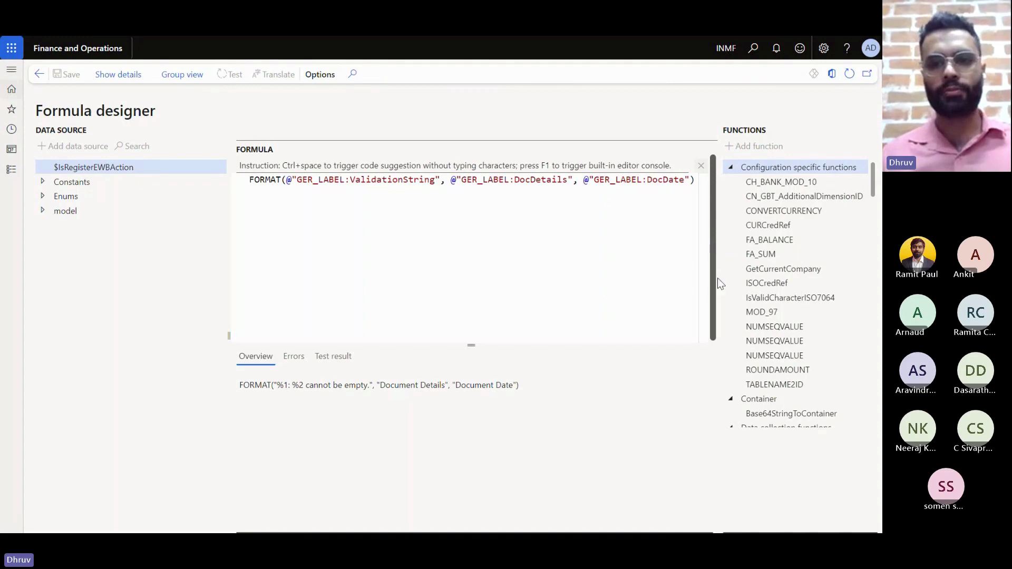
{"action": "left_click", "coordinate": [39, 78]}
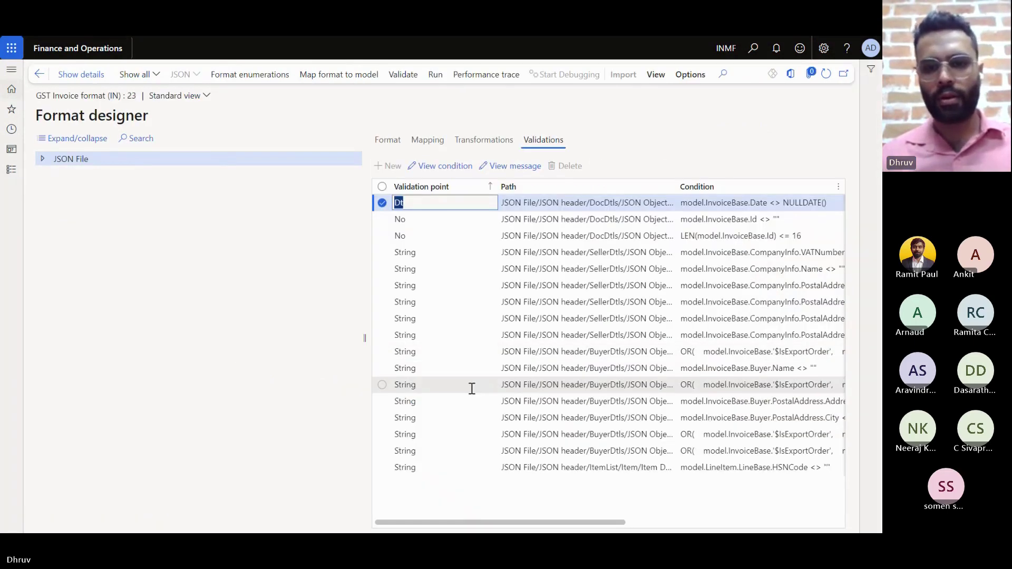
{"action": "left_click", "coordinate": [39, 74]}
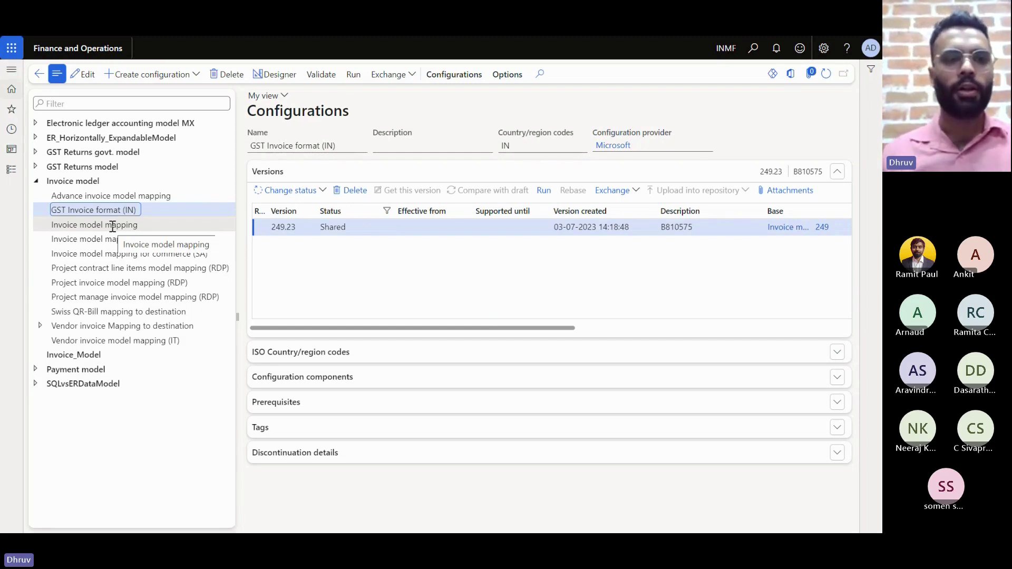
Expand SQLvsERDataModel in the configurations tree and select the SQLvsERdatamodelmapping configuration.
{"action": "left_click", "coordinate": [90, 180]}
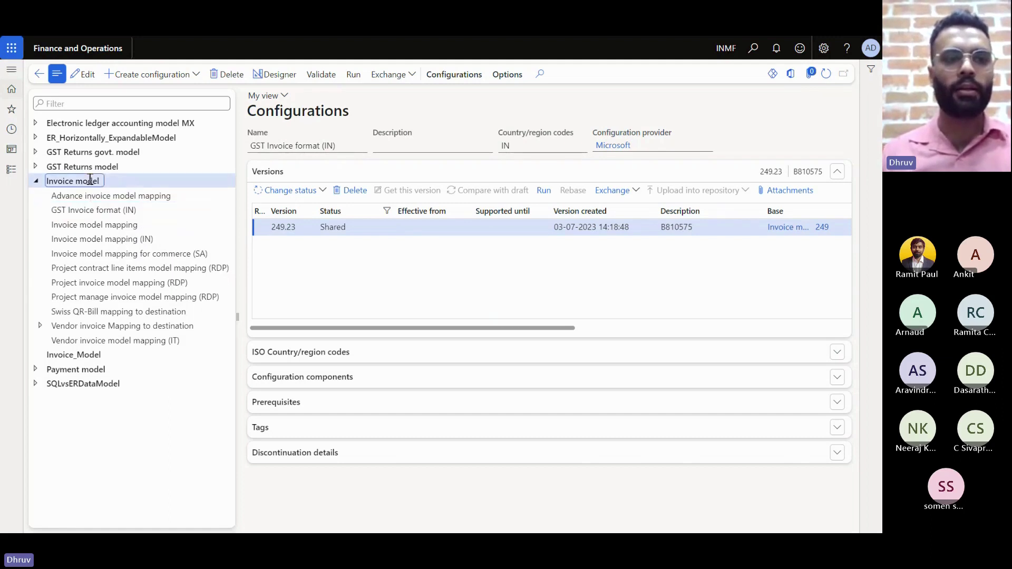
{"action": "left_click", "coordinate": [120, 195]}
{"action": "left_click", "coordinate": [82, 370]}
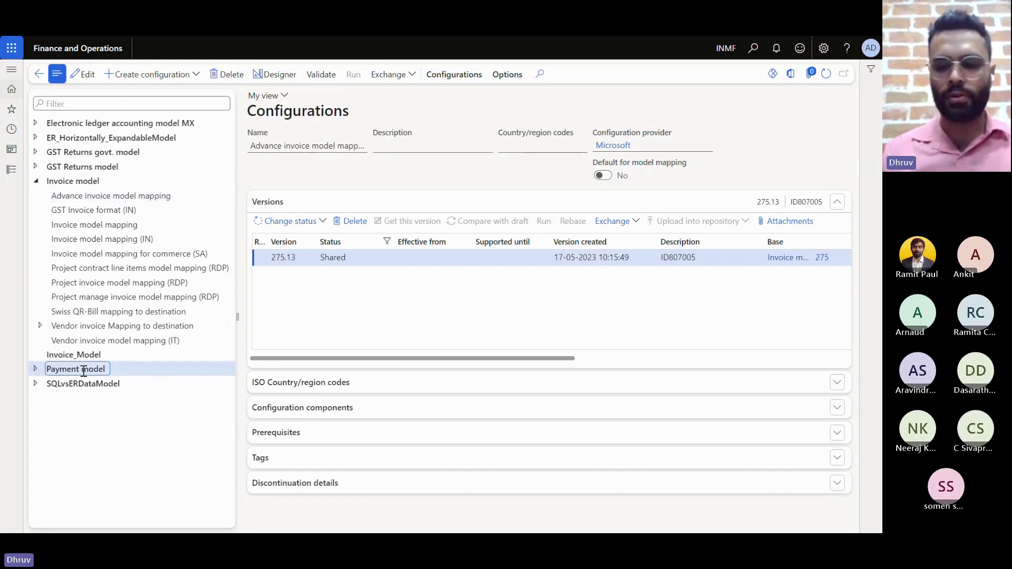
{"action": "key", "text": "Down"}
{"action": "key", "text": "Right"}
{"action": "key", "text": "Down"}
{"action": "key", "text": "Down"}
{"action": "key", "text": "Down"}
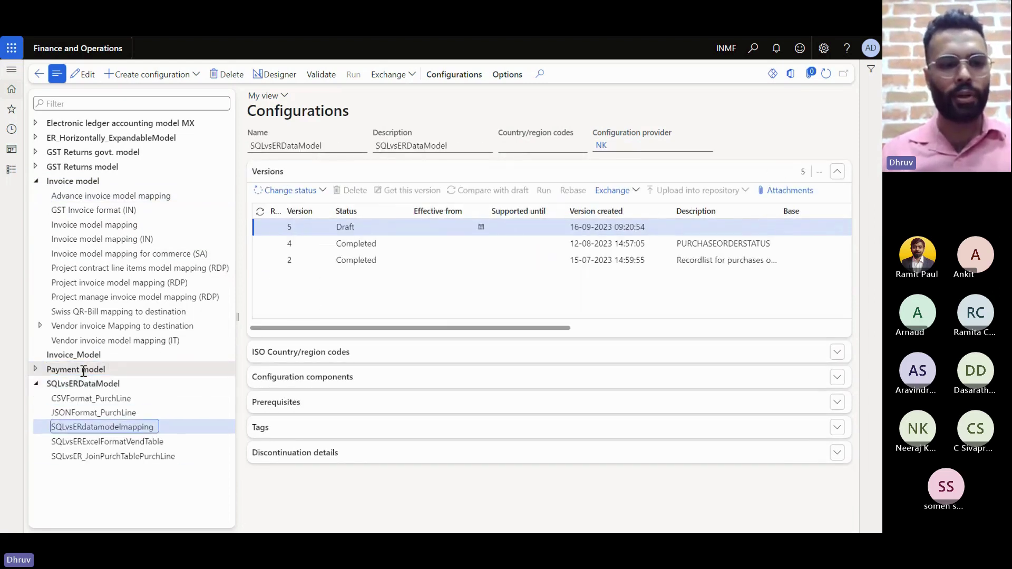
{"action": "key", "text": "Down"}
{"action": "key", "text": "Down"}
{"action": "key", "text": "Up"}
{"action": "key", "text": "Up"}
{"action": "key", "text": "Up"}
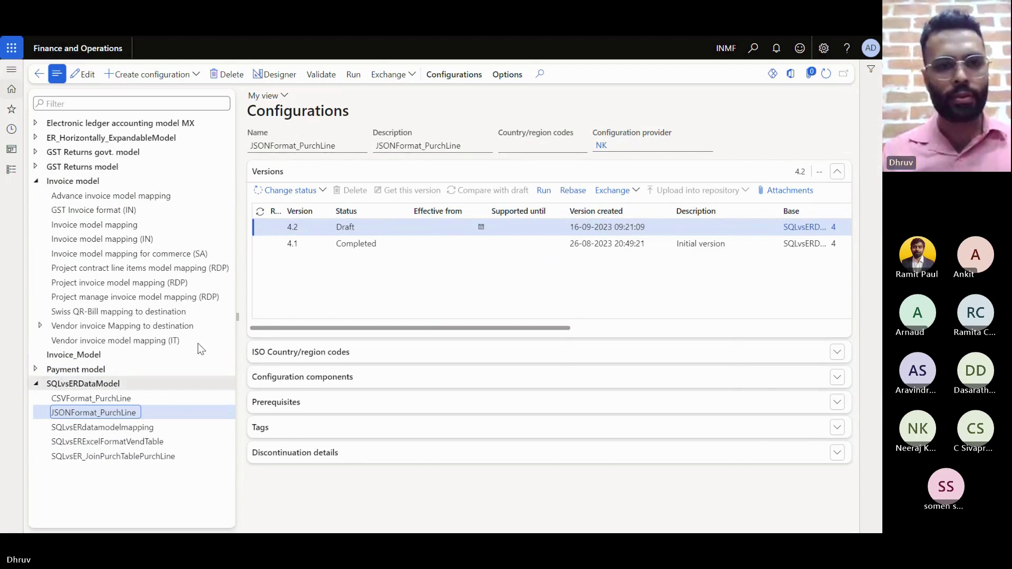
{"action": "left_click", "coordinate": [74, 398]}
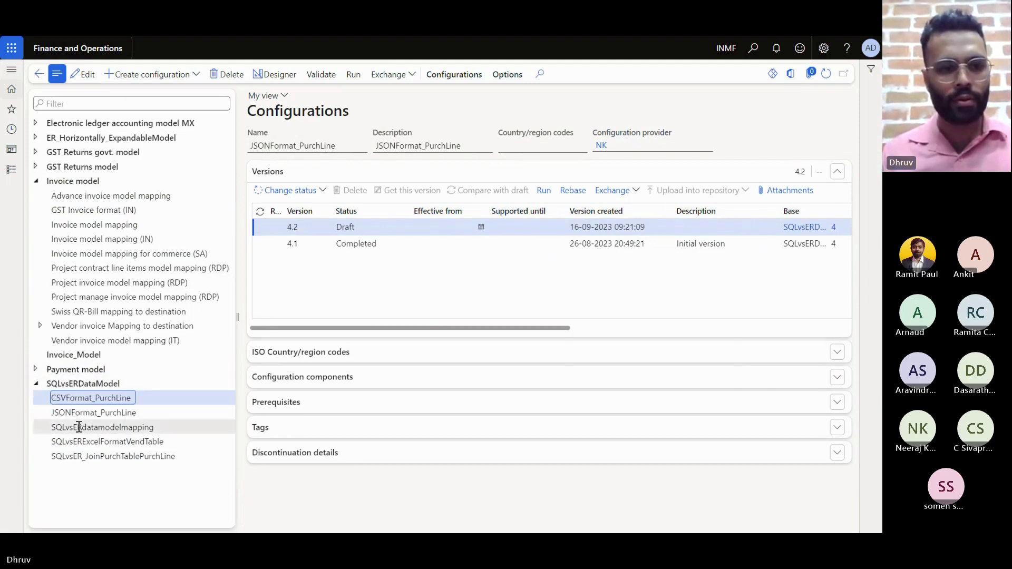
{"action": "left_click", "coordinate": [97, 426]}
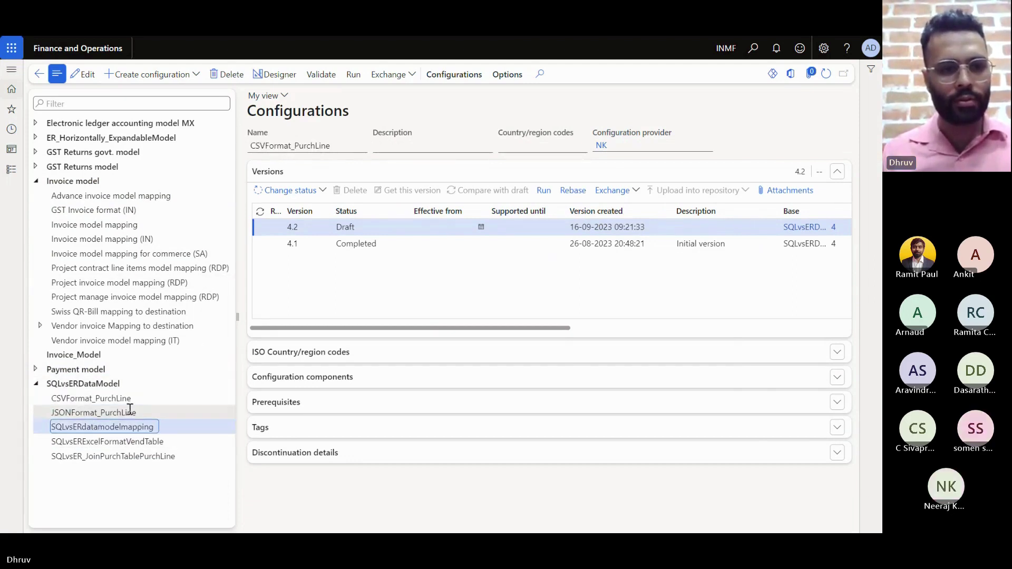
Open the SQLvsER ModelRoot mapping of SQLvsERdatamodelmapping in the model mapping designer.
{"action": "left_click", "coordinate": [274, 75]}
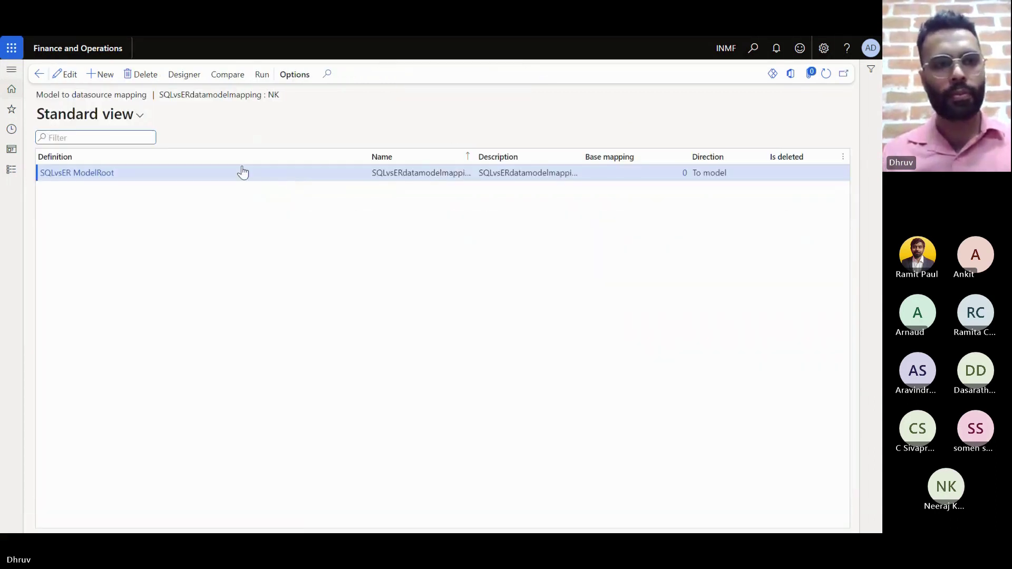
{"action": "left_click", "coordinate": [184, 76]}
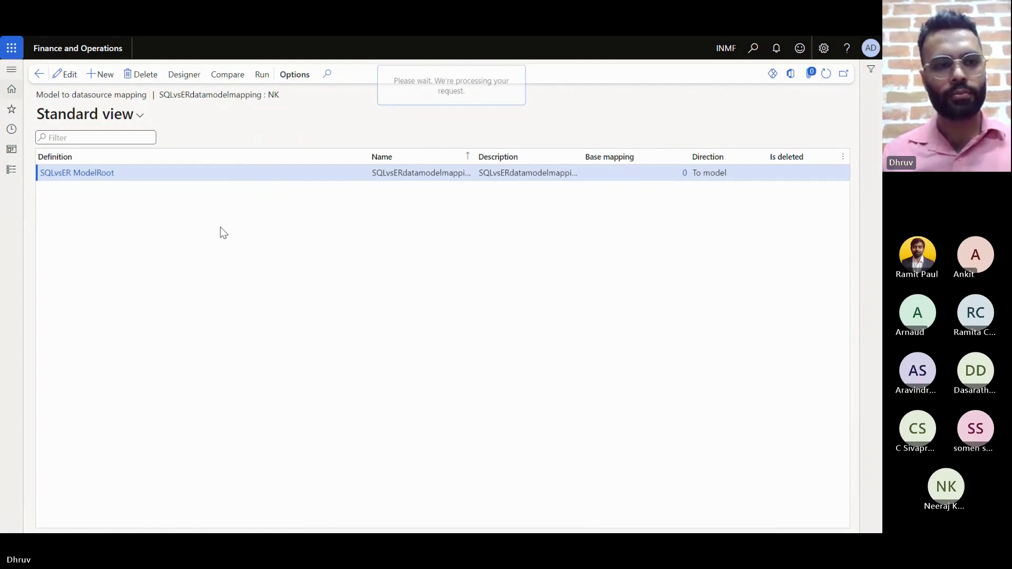
{"action": "scroll", "coordinate": [111, 350], "scroll_direction": "down", "scroll_amount": 3}
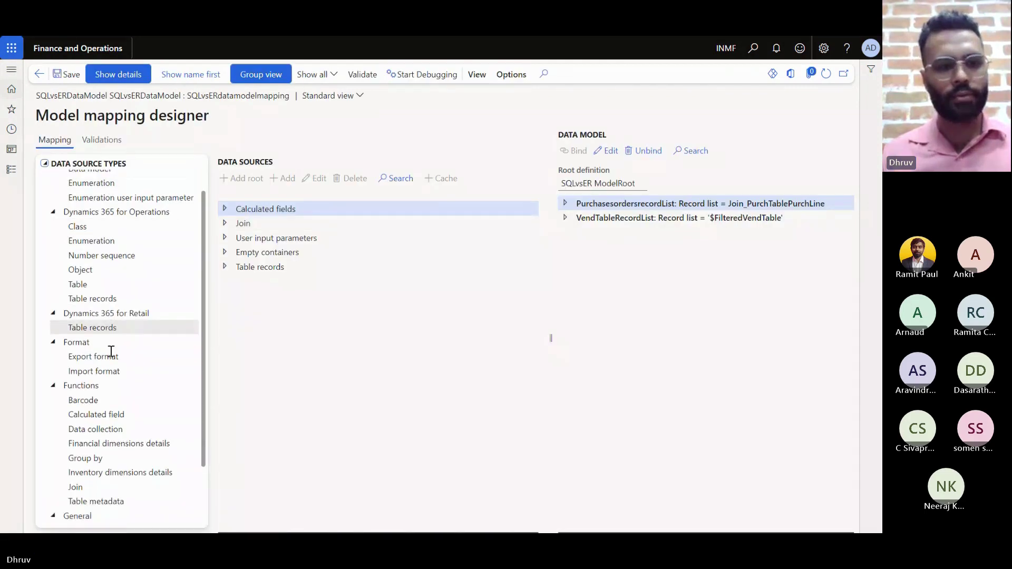
Review the data source types, the validations of the model mapping, and the fields bound under VendTableRecordList in the data model.
{"action": "scroll", "coordinate": [111, 351], "scroll_direction": "down", "scroll_amount": 1}
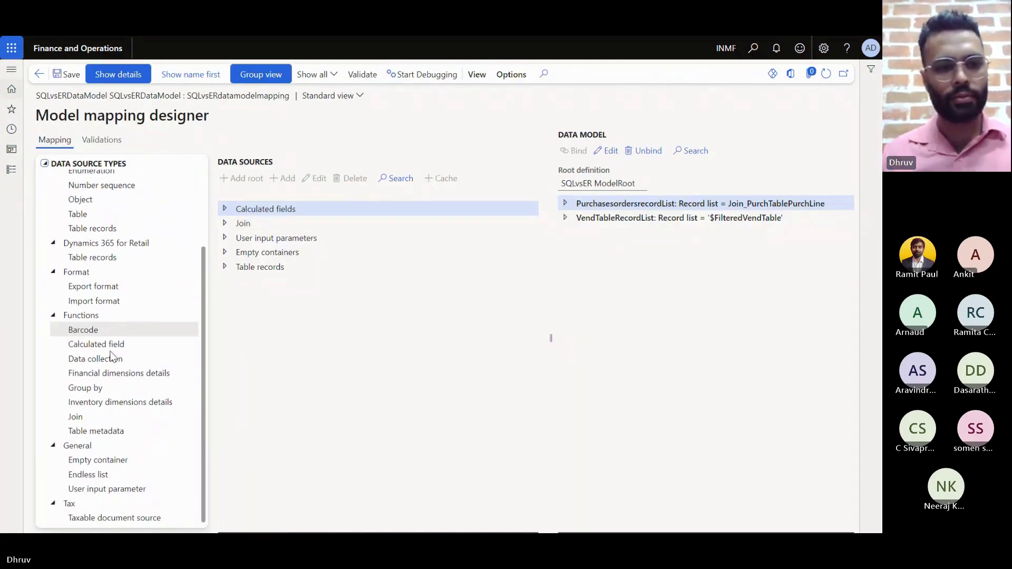
{"action": "scroll", "coordinate": [111, 353], "scroll_direction": "up", "scroll_amount": 4}
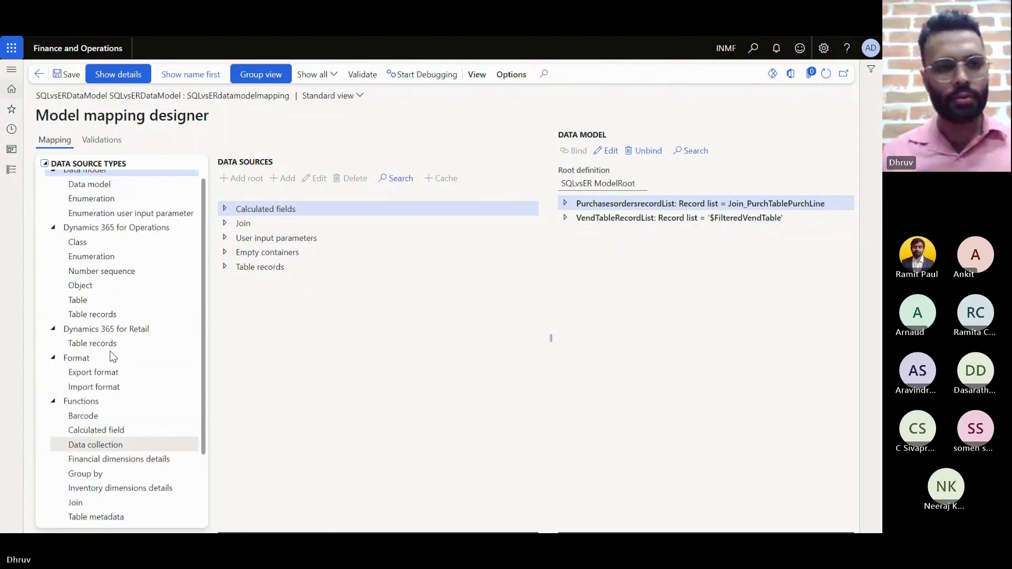
{"action": "left_click", "coordinate": [101, 140]}
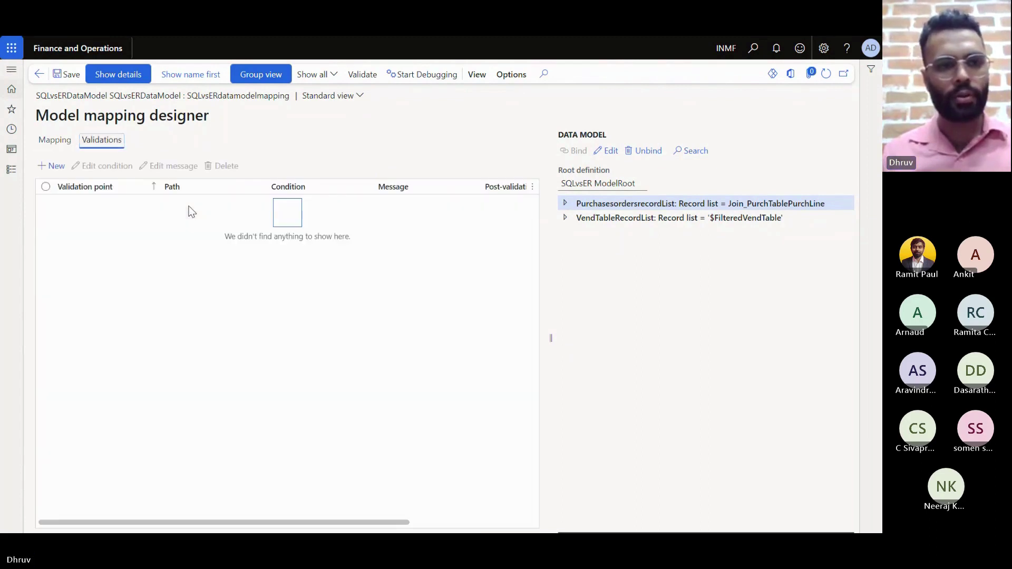
{"action": "left_click", "coordinate": [614, 217]}
{"action": "left_click", "coordinate": [564, 217]}
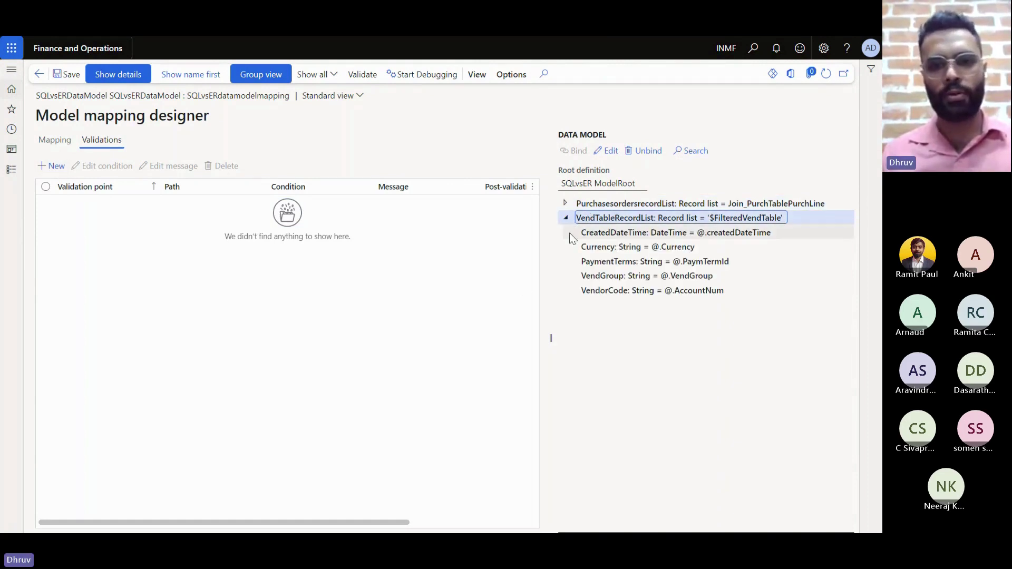
{"action": "left_click", "coordinate": [565, 217]}
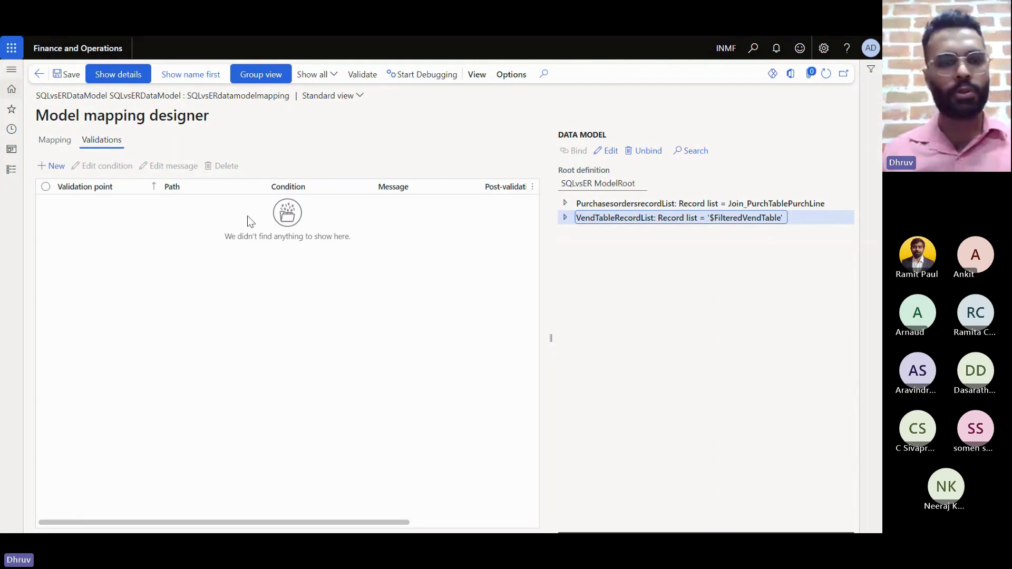
Go back to the mapping view, leave the model mapping designer and return to the configurations list.
{"action": "left_click", "coordinate": [54, 140]}
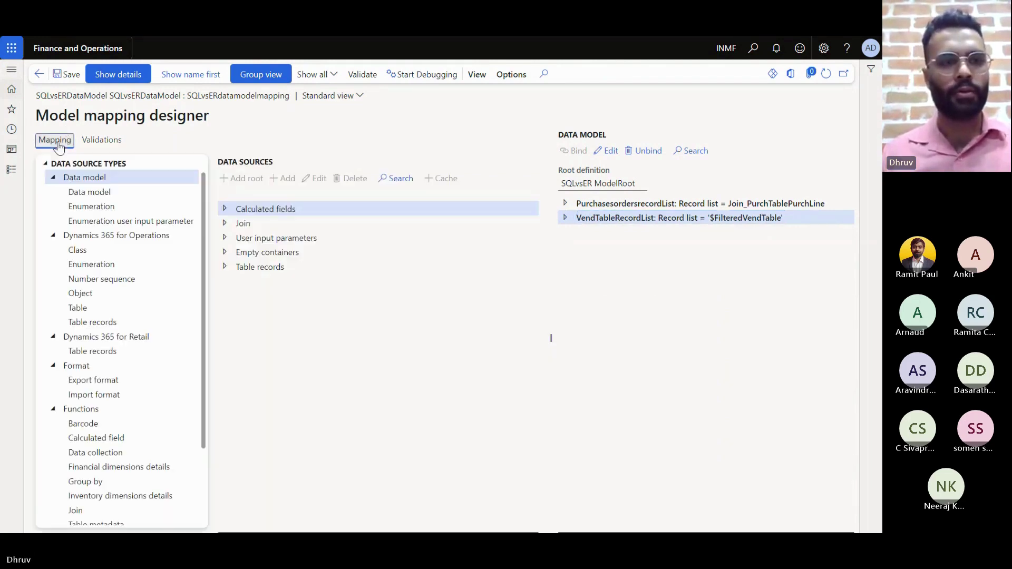
{"action": "left_click", "coordinate": [39, 76]}
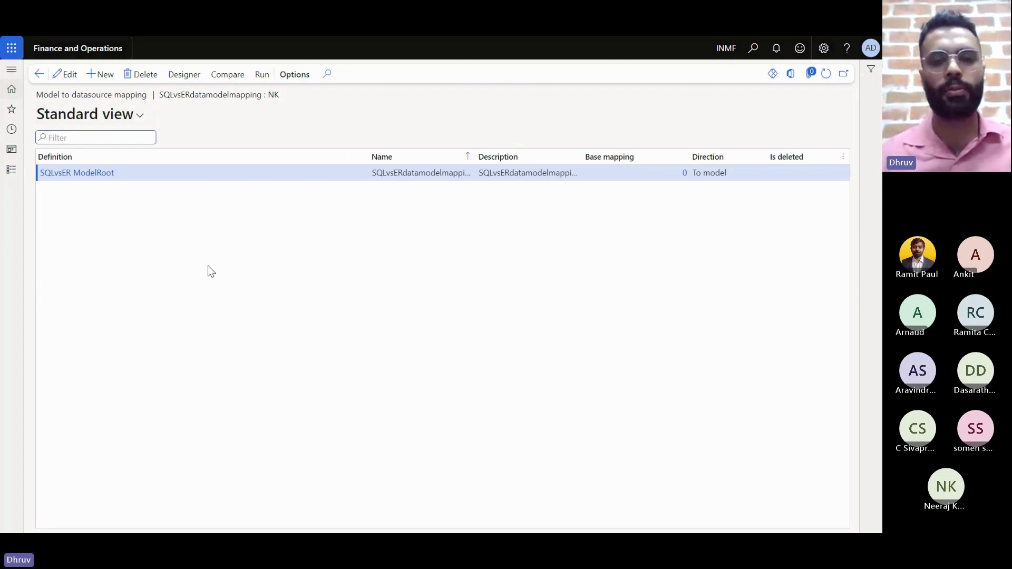
{"action": "key", "text": "Escape"}
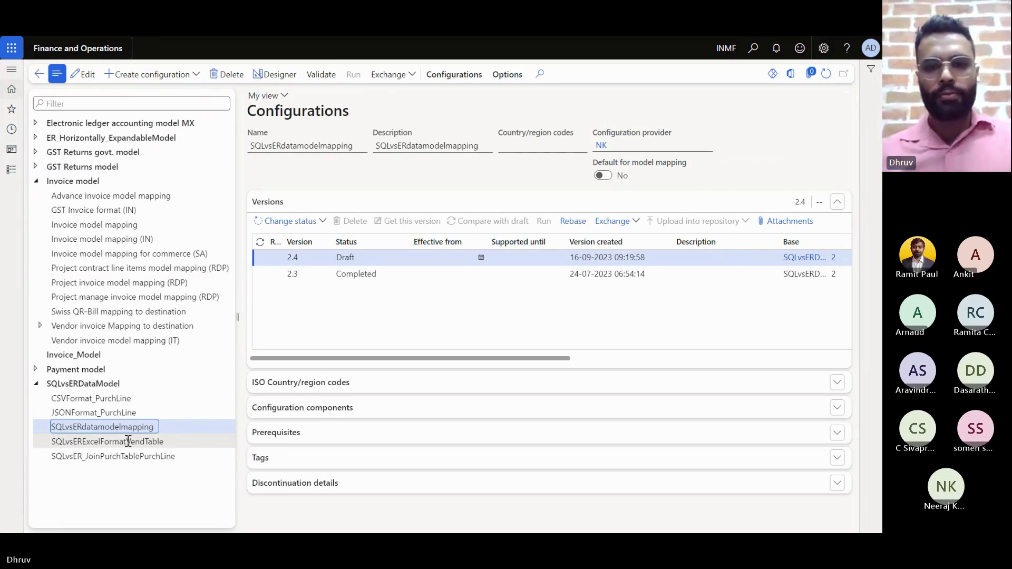
Switch to the Electronic Reporting session presentation in PowerPoint and show slide 16 on the validation condition and failure message.
{"action": "key", "text": "alt+Tab"}
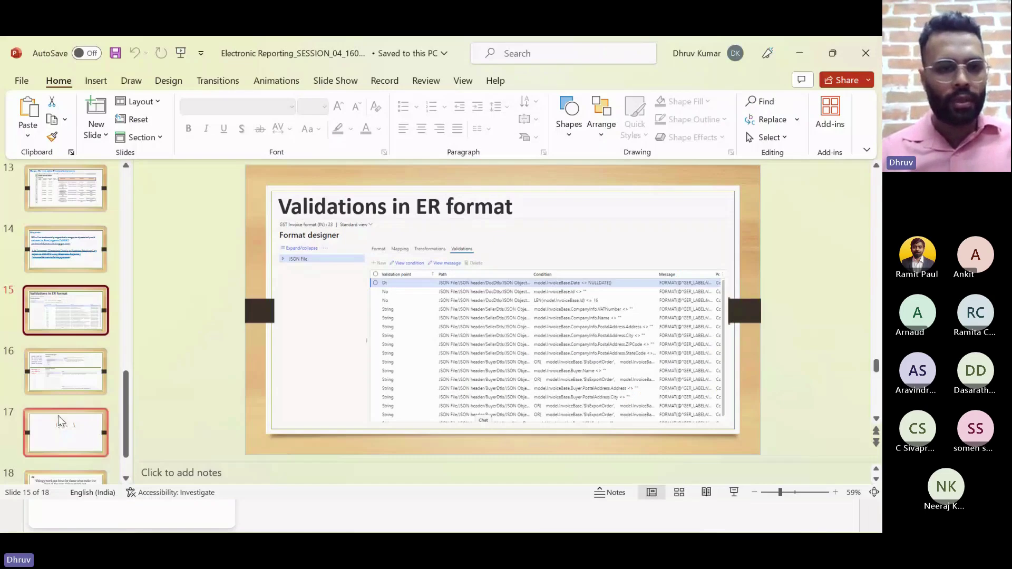
{"action": "left_click", "coordinate": [61, 373]}
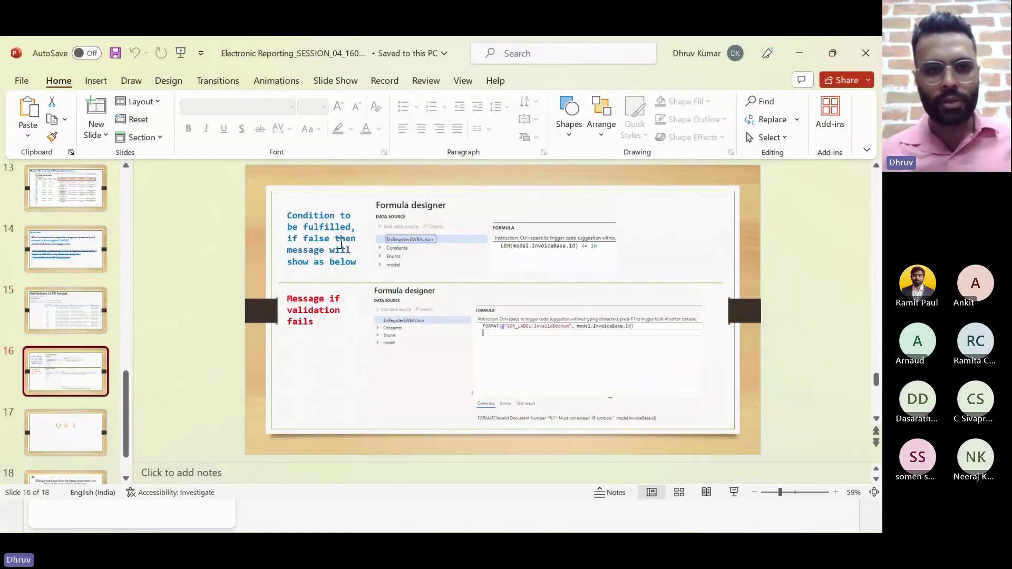